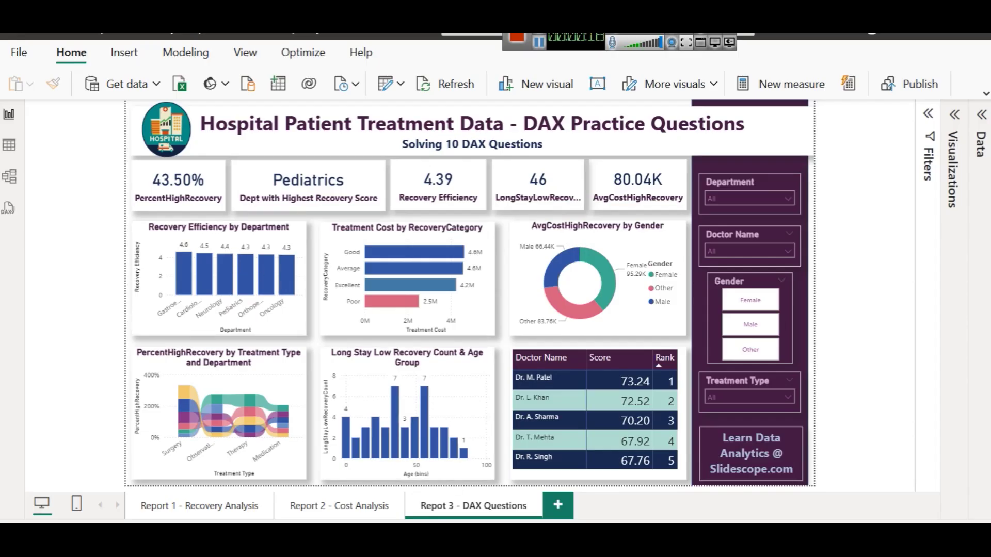
Step: Switch to the browser and review the hospital dataset article's DAX questions 1 to 4 with their answers and chart conclusions
left_click(399, 486)
scroll(471, 334, "up", 20)
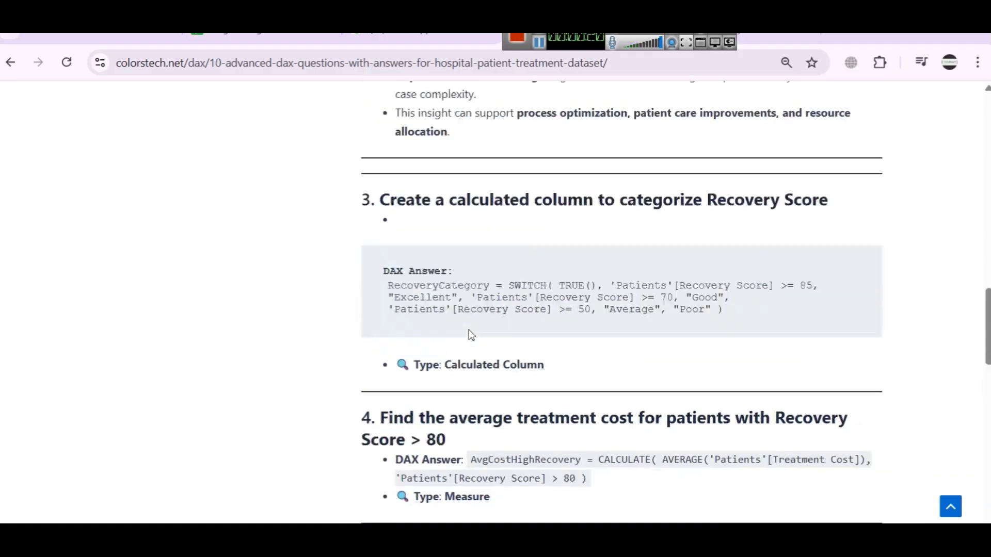
scroll(470, 334, "up", 5)
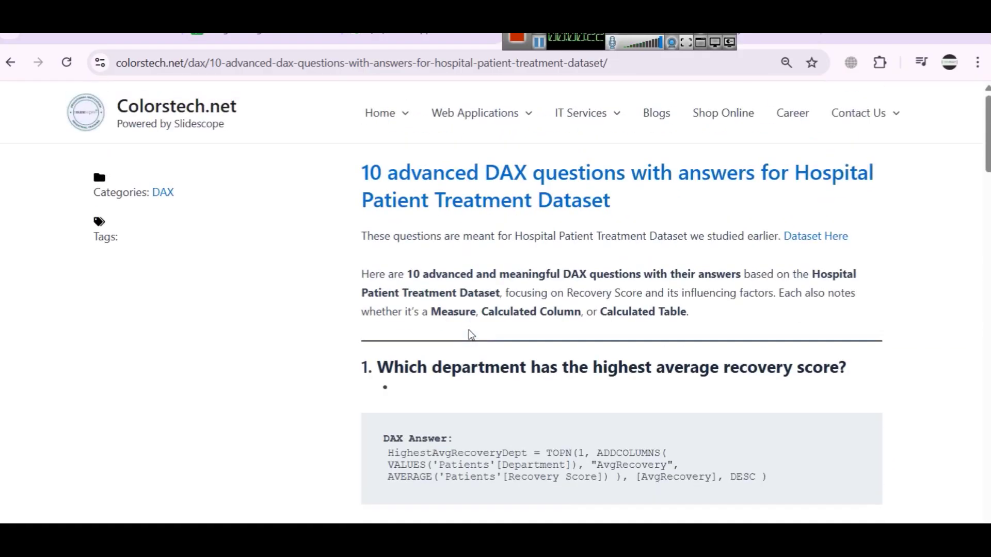
scroll(468, 327, "down", 2)
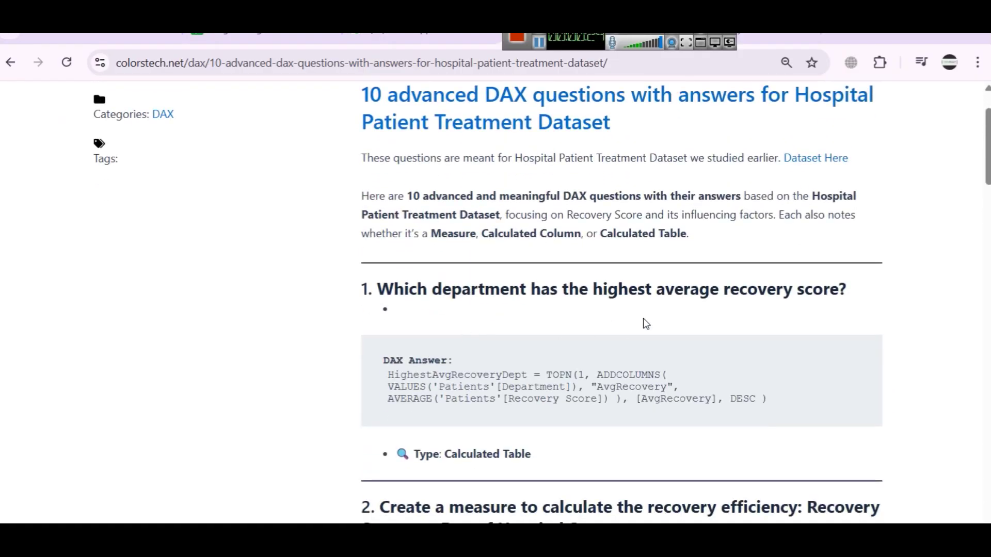
scroll(645, 324, "down", 5)
scroll(623, 319, "down", 3)
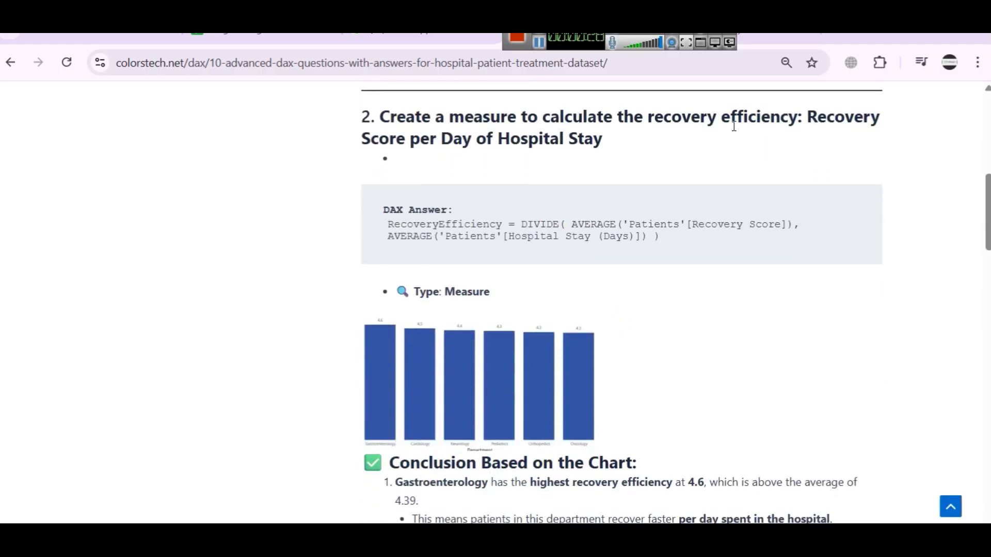
scroll(709, 182, "down", 3)
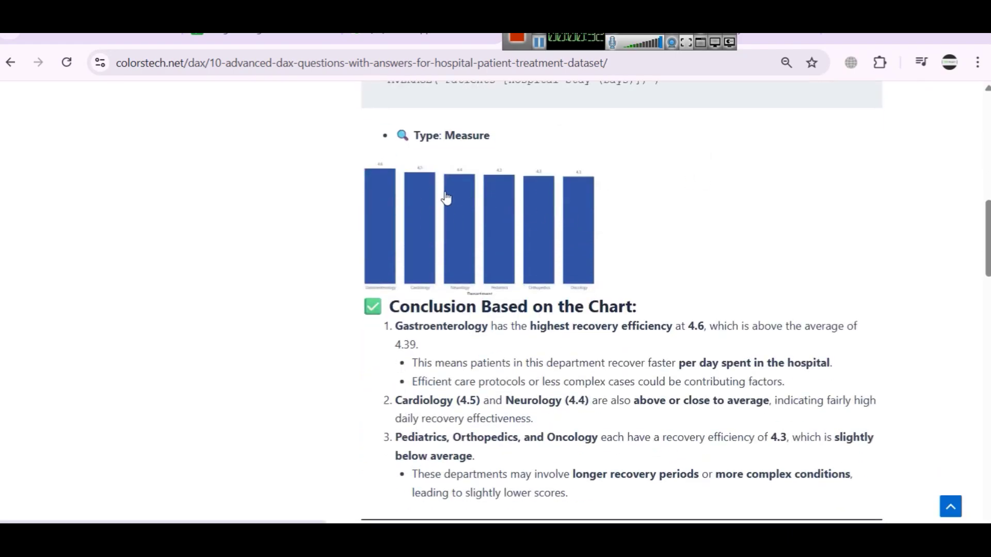
scroll(504, 252, "down", 2)
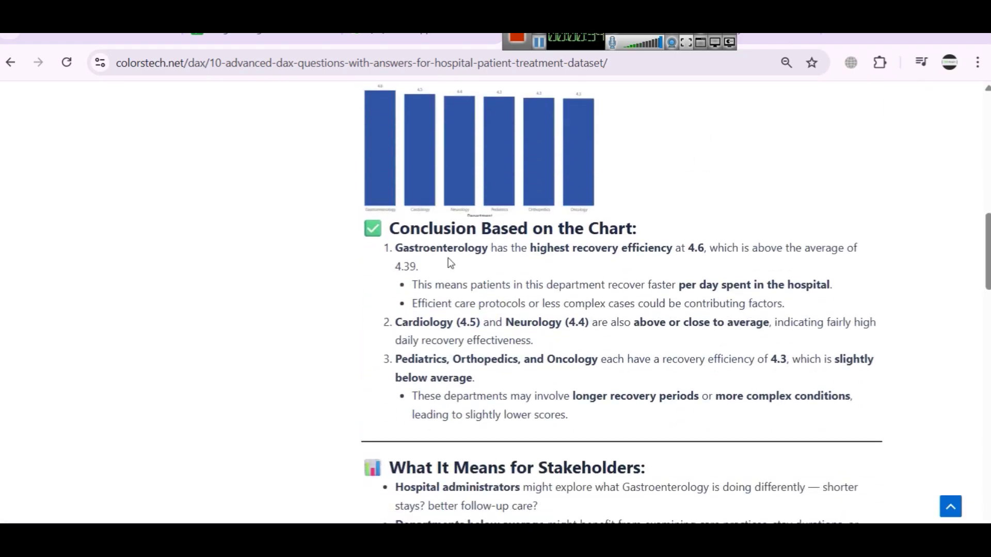
scroll(447, 229, "down", 2)
scroll(447, 227, "down", 5)
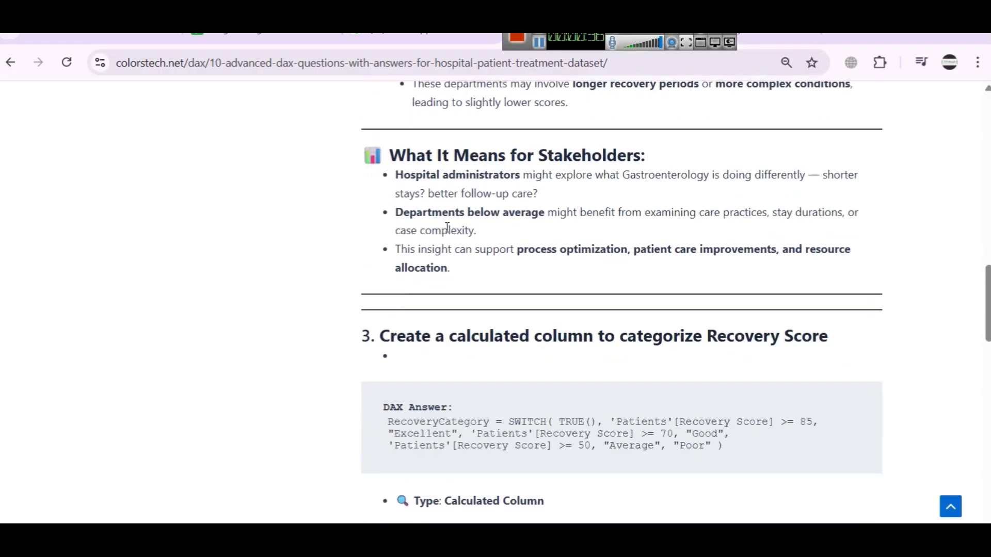
scroll(438, 206, "down", 3)
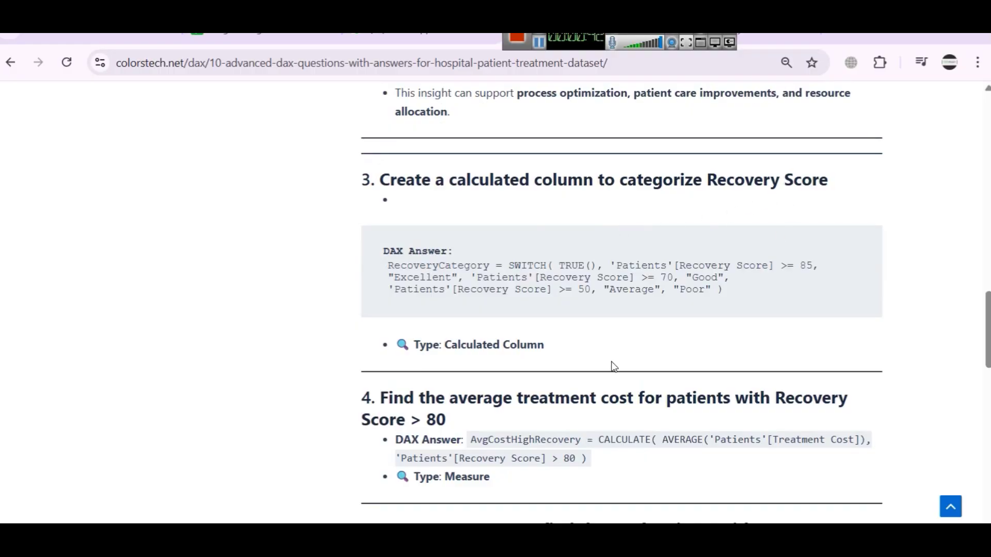
Step: Switch to Power BI Desktop and inspect the DAX formulas of the PercentHighRecovery and Recovery Efficiency measures
left_click(525, 507)
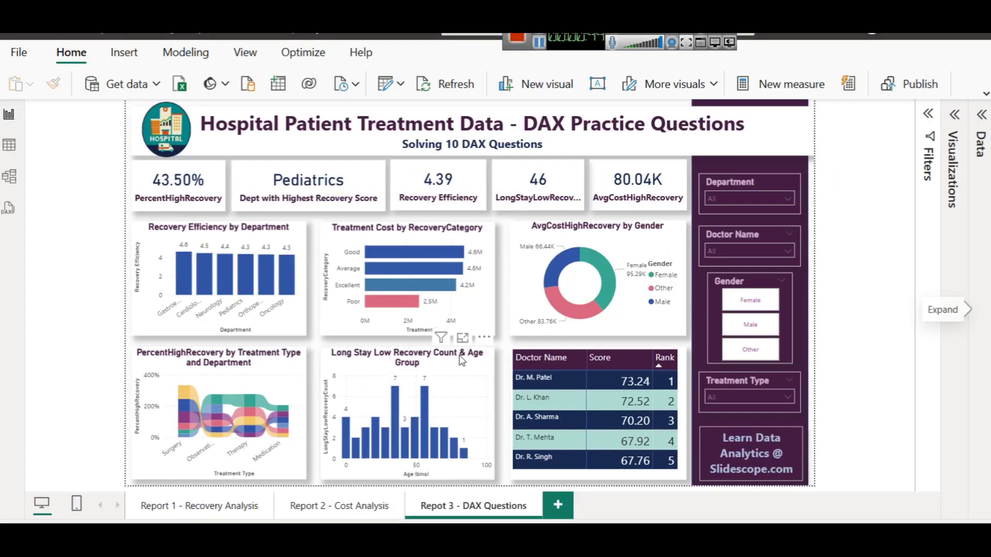
mouse_move(434, 276)
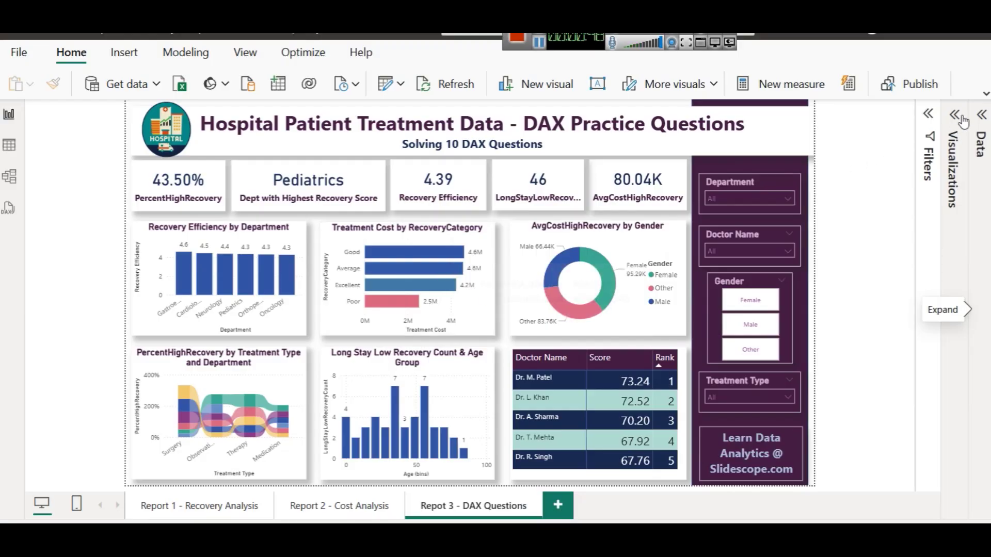
left_click(981, 139)
scroll(924, 413, "down", 3)
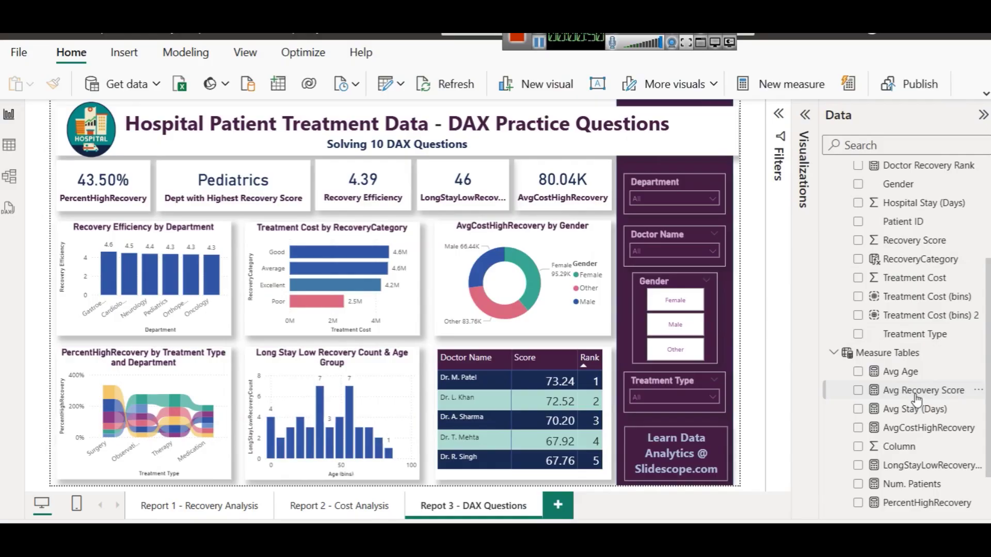
scroll(909, 357, "down", 1)
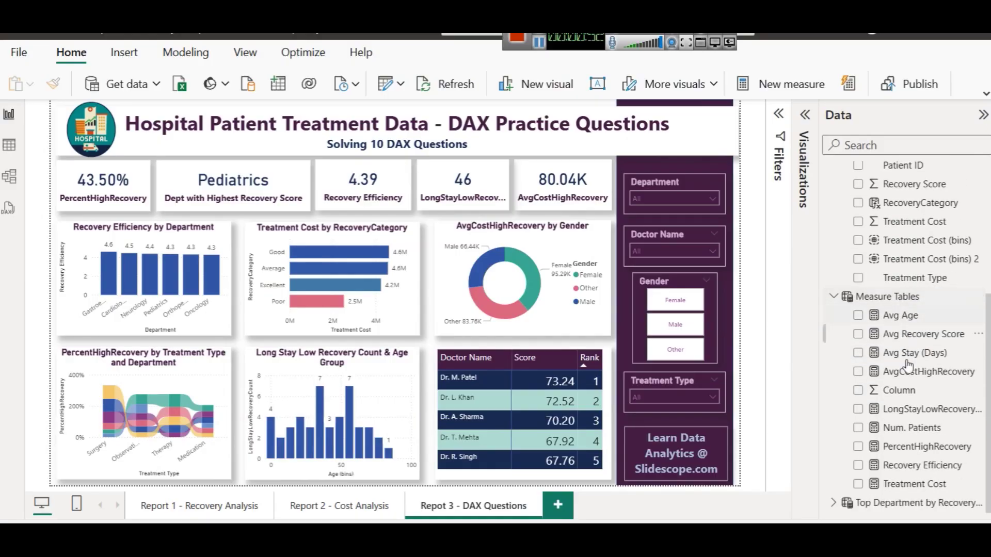
left_click(925, 447)
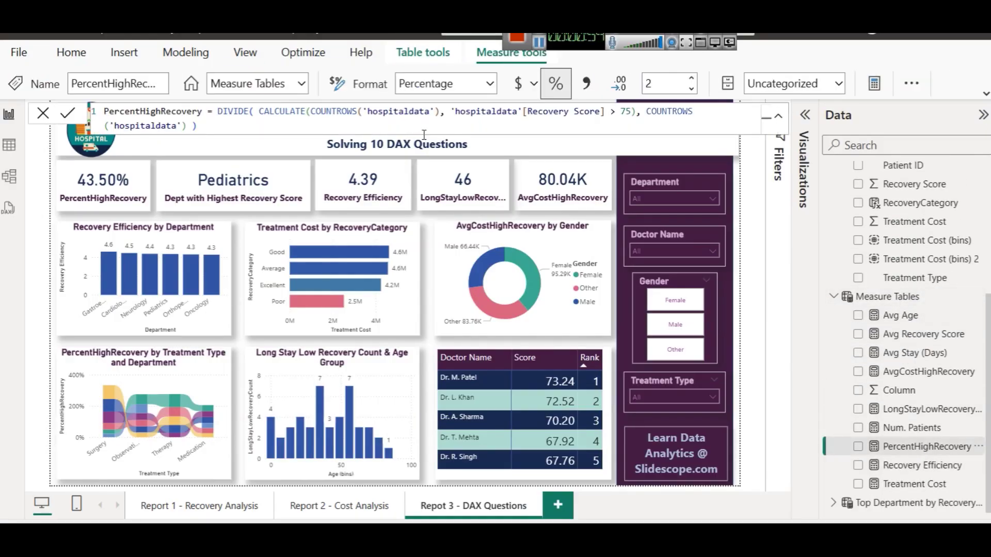
left_click(940, 472)
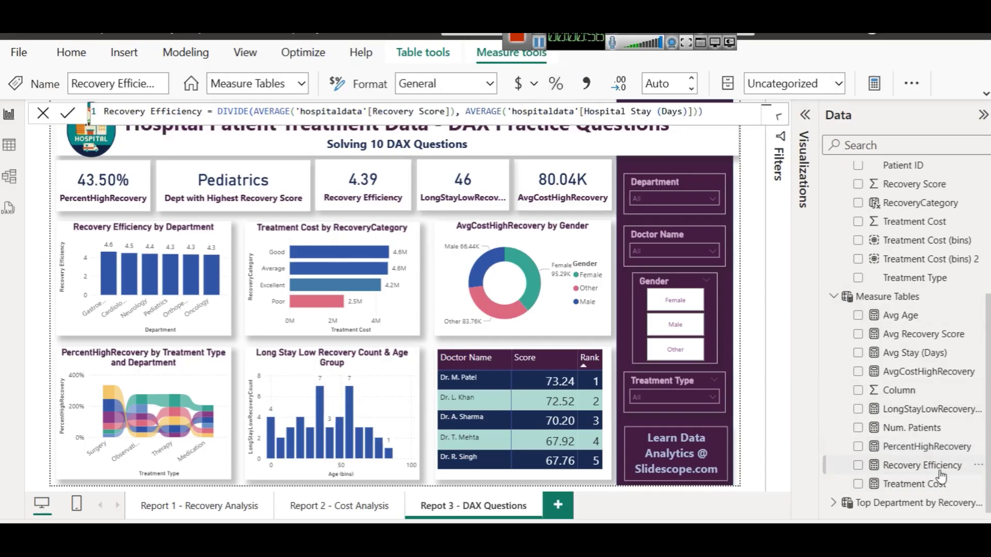
left_click(778, 116)
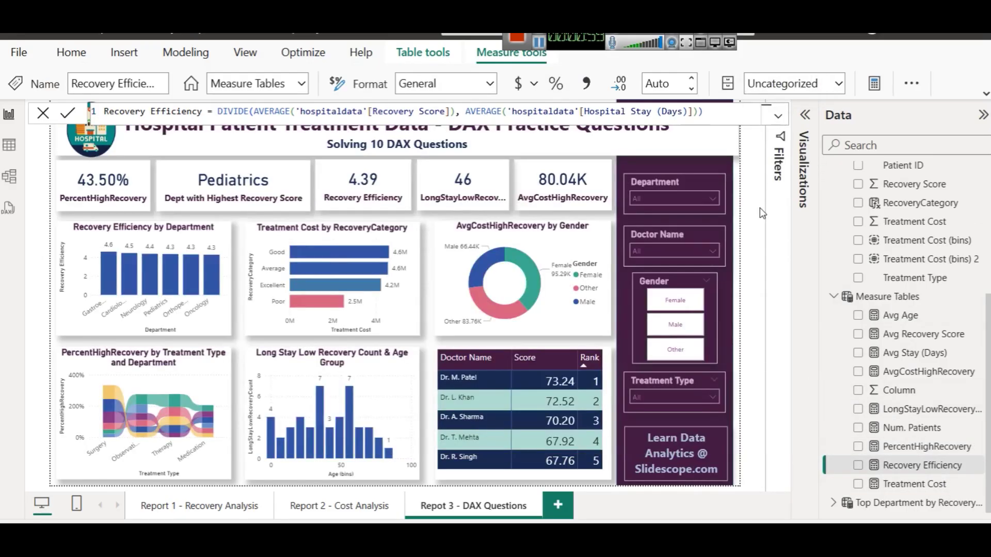
left_click(755, 289)
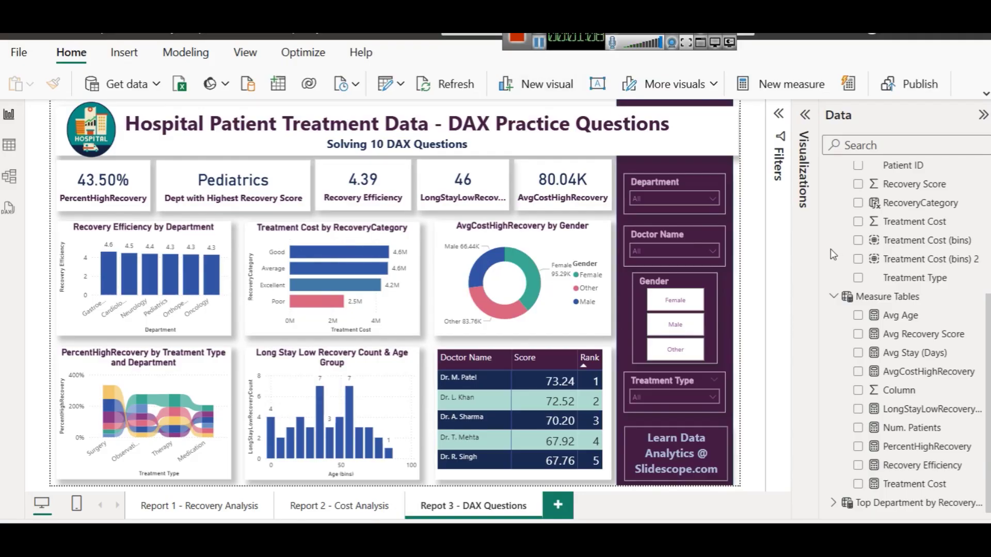
Step: Inspect the DAX formula of the RecoveryCategory calculated column in the hospitaldata table
scroll(924, 376, "up", 3)
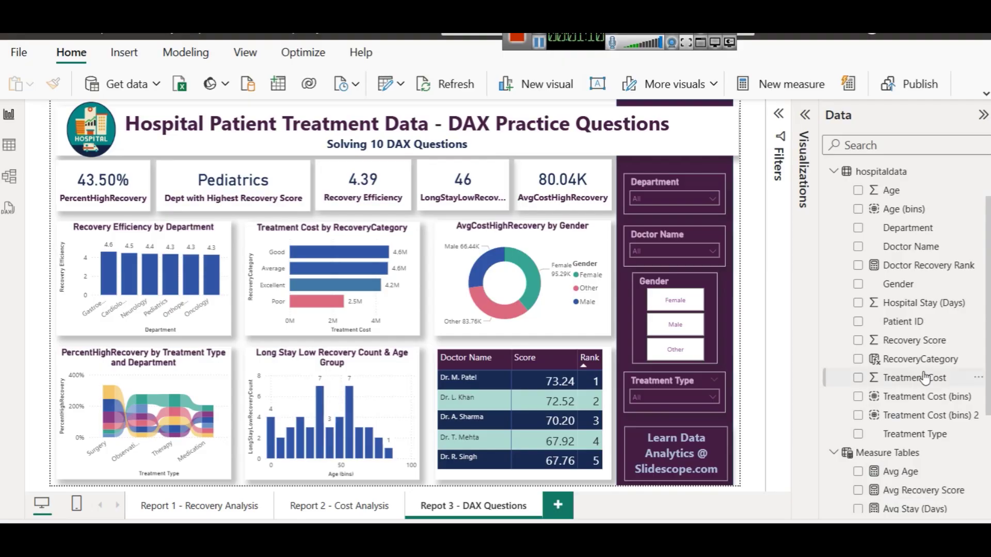
left_click(920, 359)
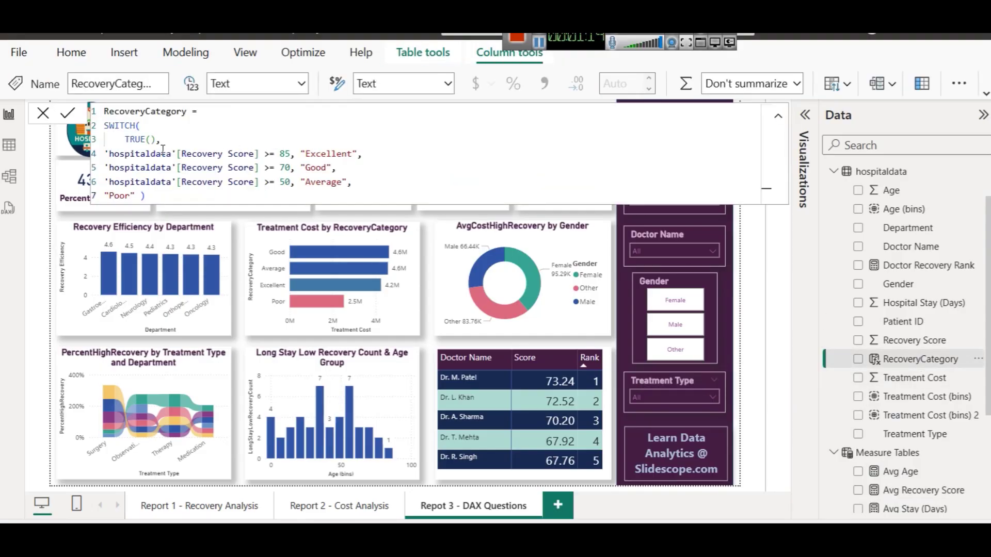
left_click(777, 117)
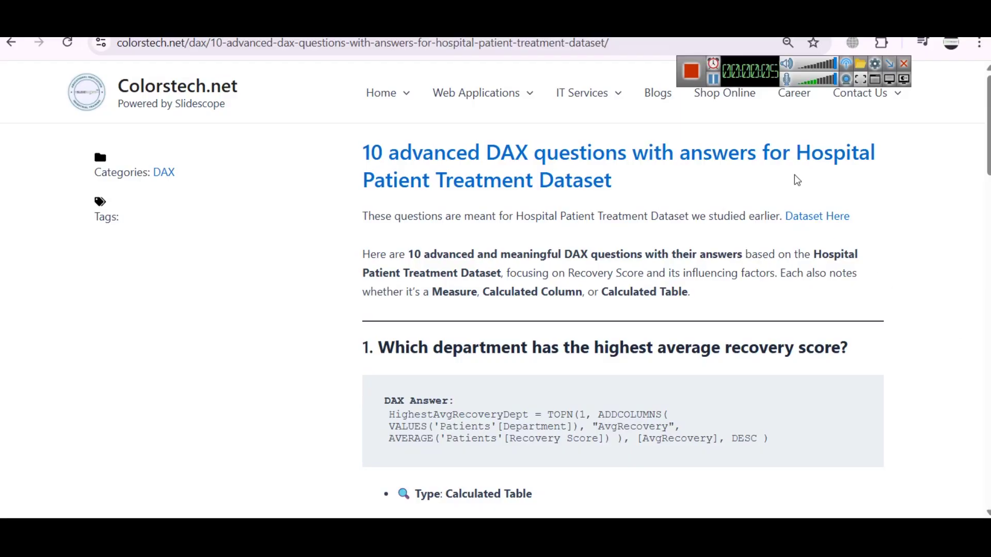
Step: Read the article's first two DAX questions and view the Report 1 - Recovery Analysis page in Power BI Desktop
scroll(590, 290, "down", 1)
scroll(590, 289, "down", 1)
scroll(581, 290, "down", 1)
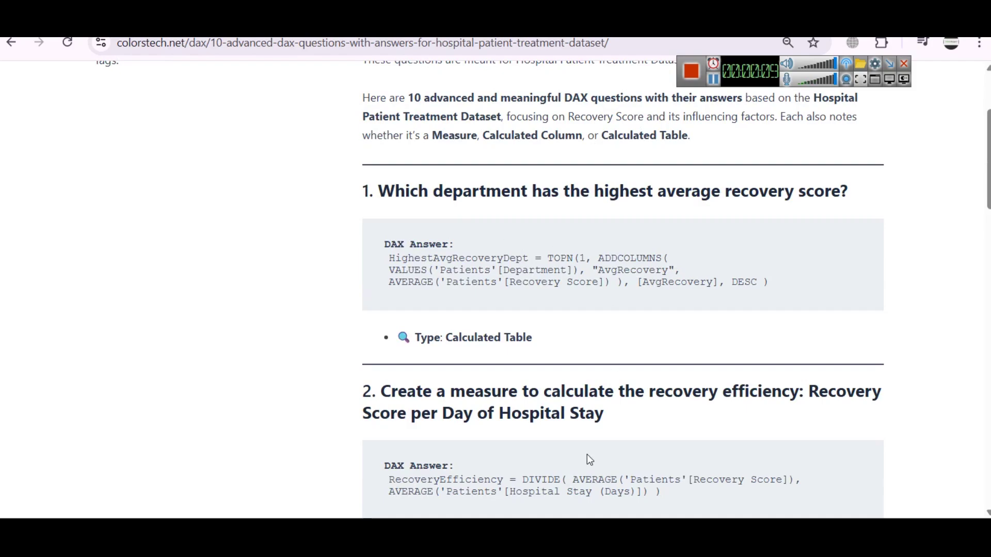
left_click(562, 517)
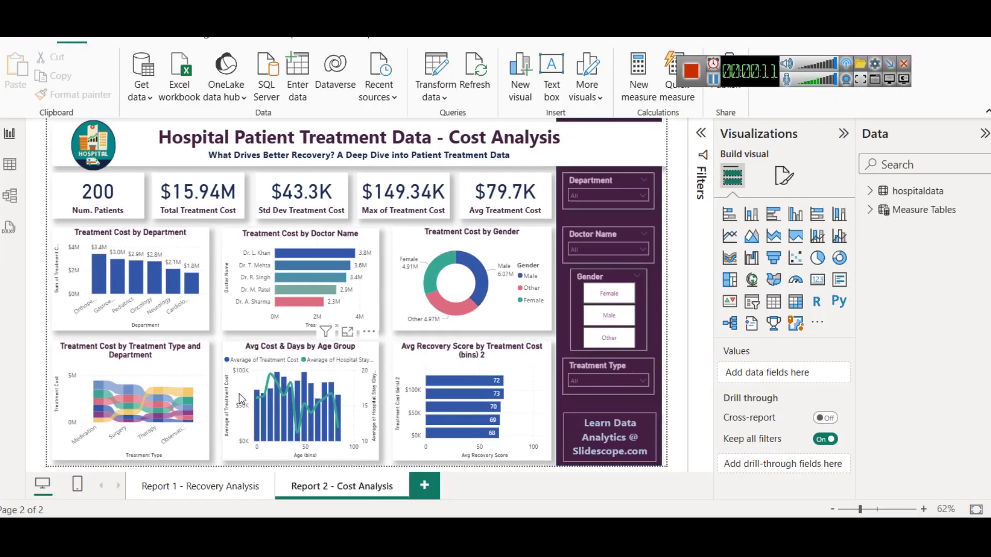
left_click(216, 485)
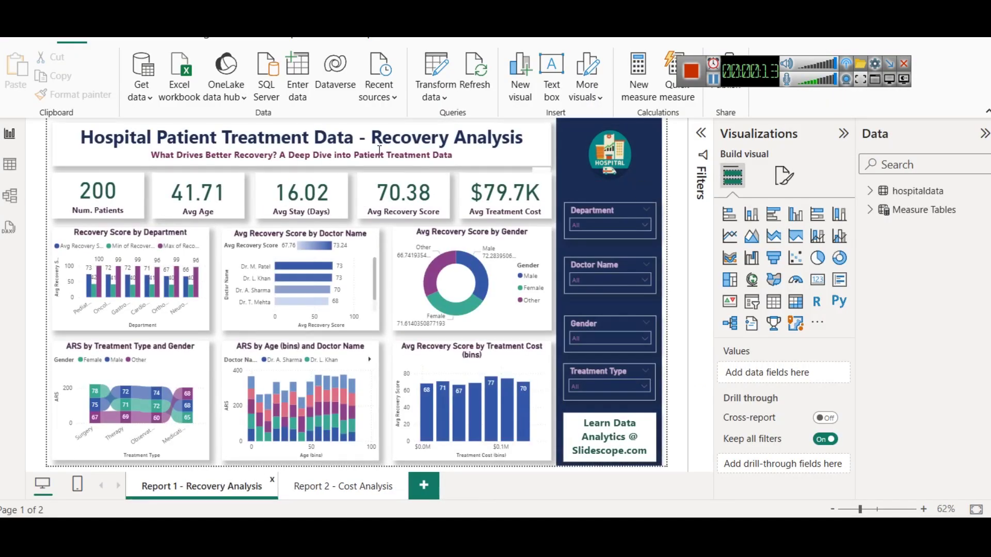
Step: Duplicate the Report 2 - Cost Analysis page and rename the copy "Repot 3 - DAX Questions"
left_click(333, 485)
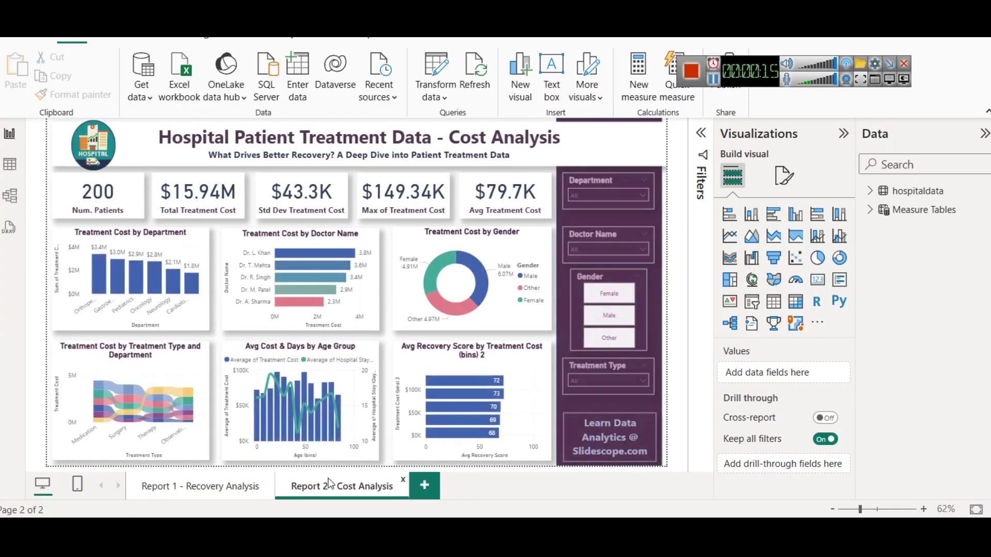
right_click(352, 486)
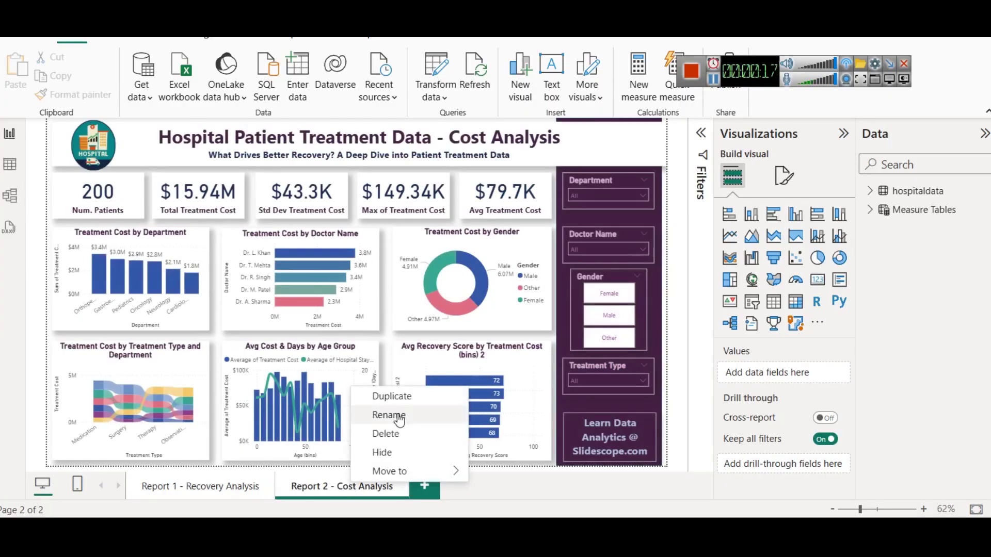
left_click(408, 397)
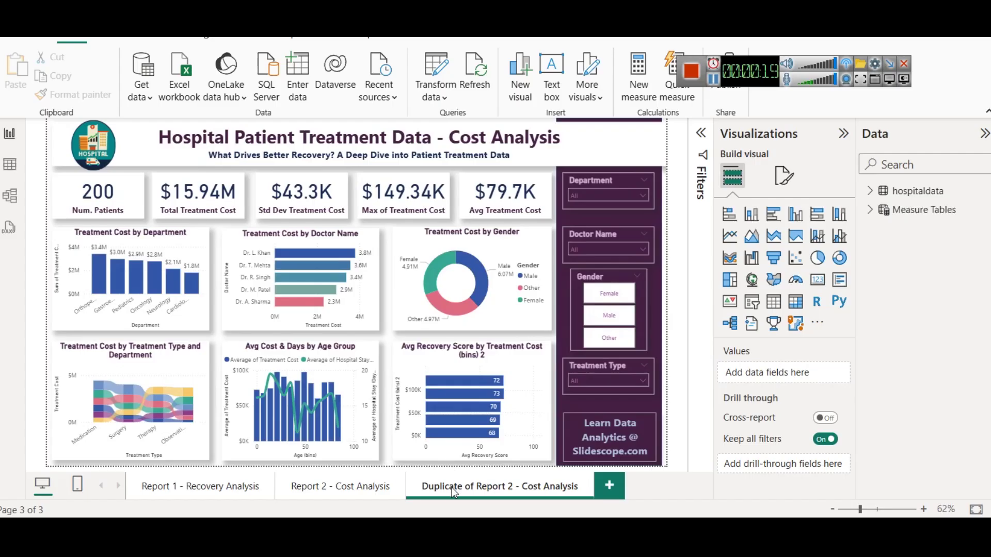
right_click(454, 486)
left_click(489, 422)
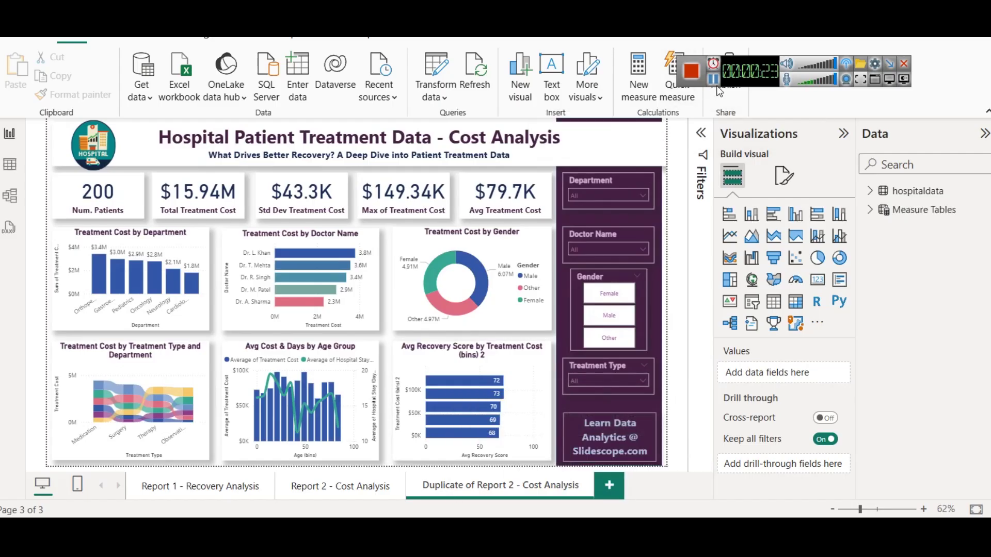
type("Repot 3 - DAX Questions")
key("Return")
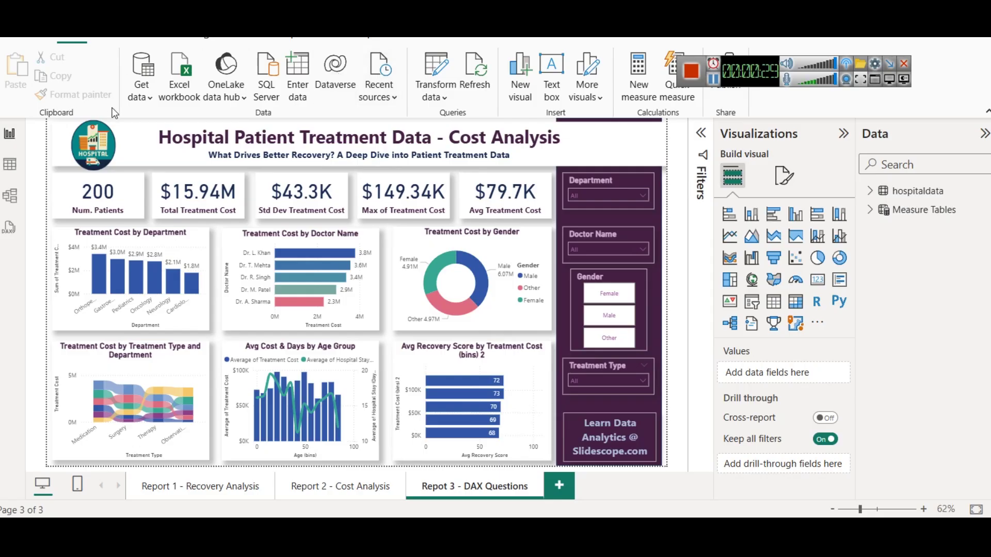
Step: Change the page heading to "Hospital Patient Treatment Data - DAX Practice Questions" and its subtitle to "Solving 10 DAX Questions"
left_click(245, 126)
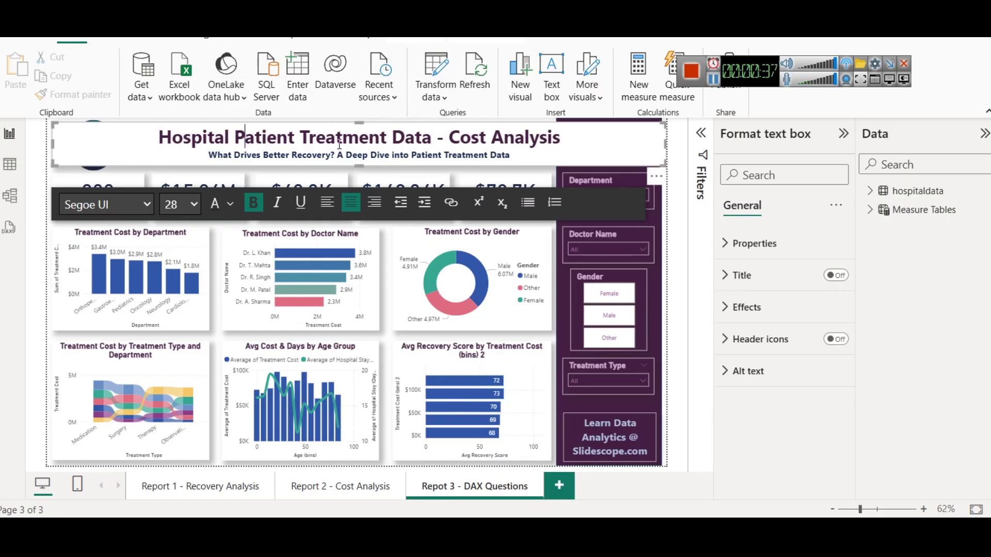
left_click_drag(561, 136, 486, 132)
key("Escape")
key("Delete")
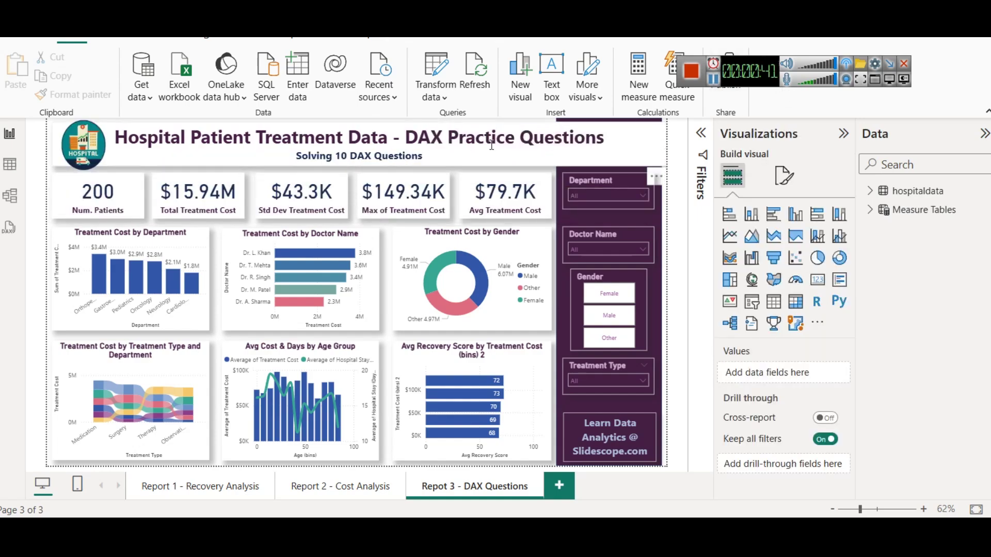
Step: Check the article's question on the department with the highest average recovery score in the browser, and return to Power BI Desktop
mouse_move(402, 537)
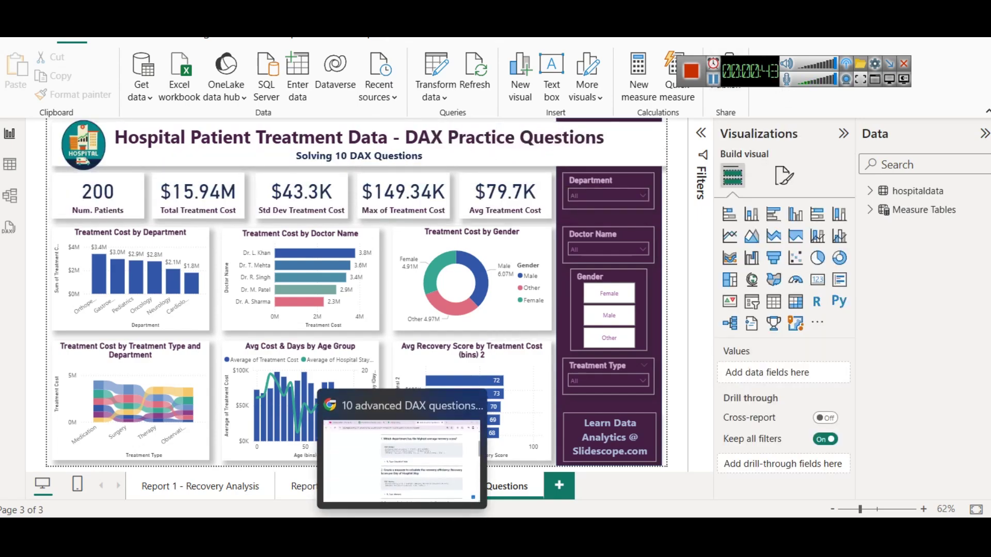
left_click(395, 448)
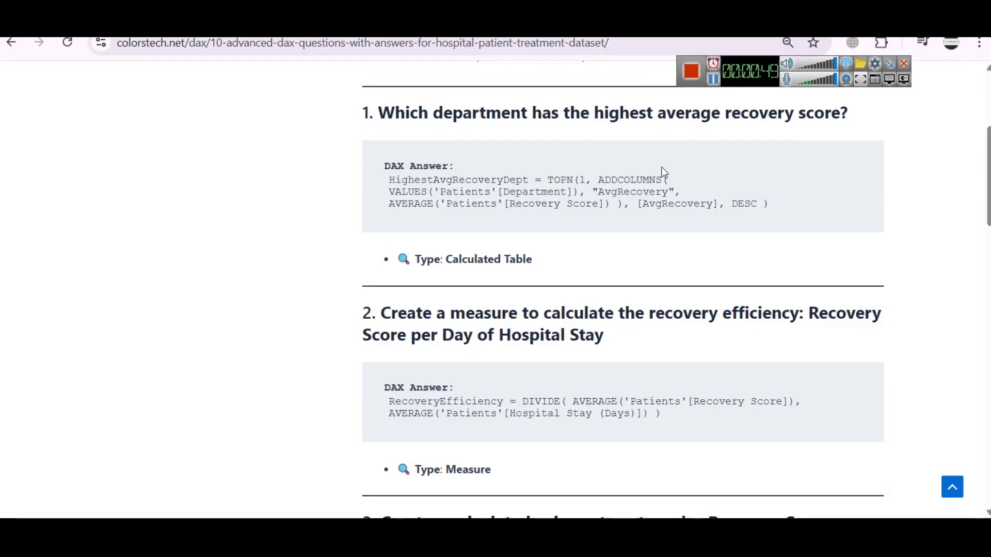
left_click(600, 504)
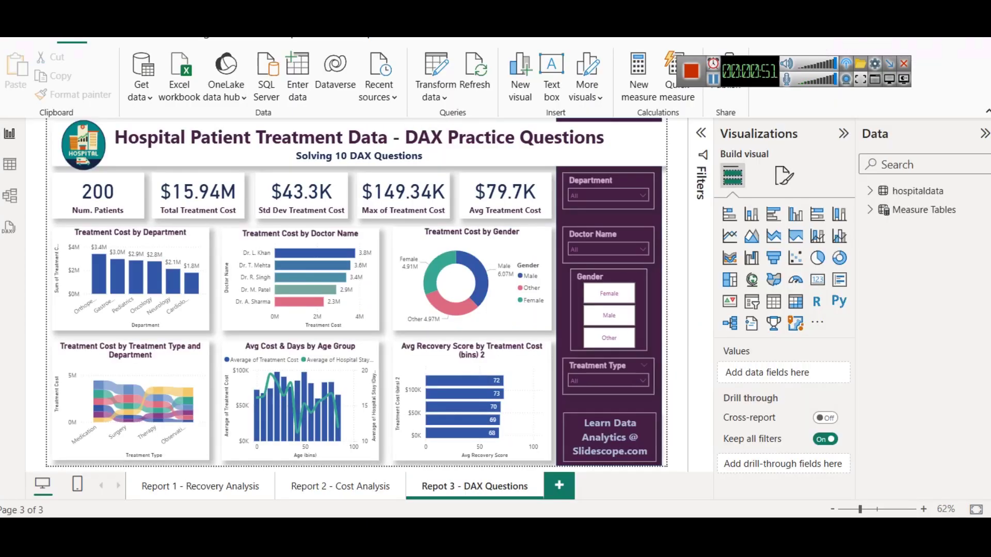
Step: Display the hospitaldata table's rows in Table view and examine its Department column
left_click(6, 165)
left_click(870, 192)
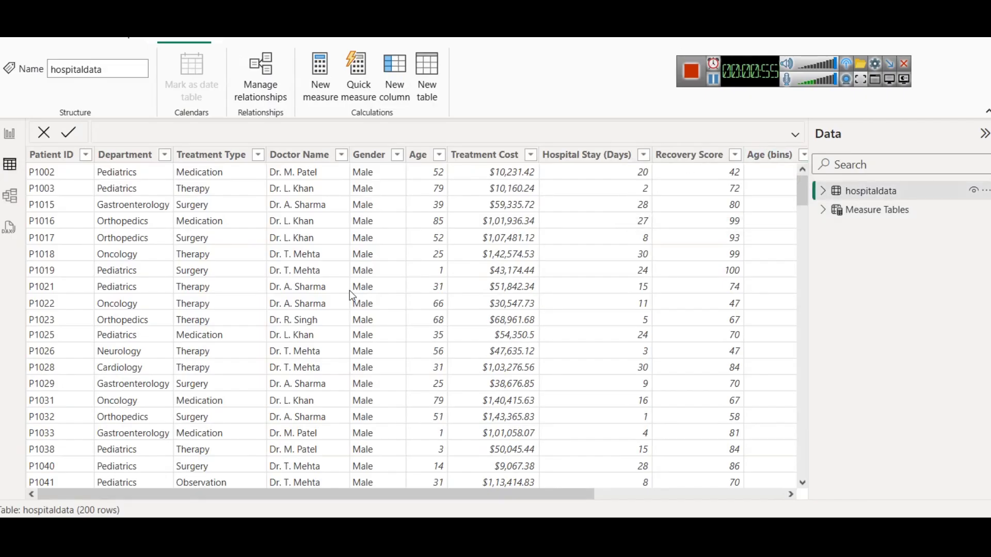
left_click(316, 483)
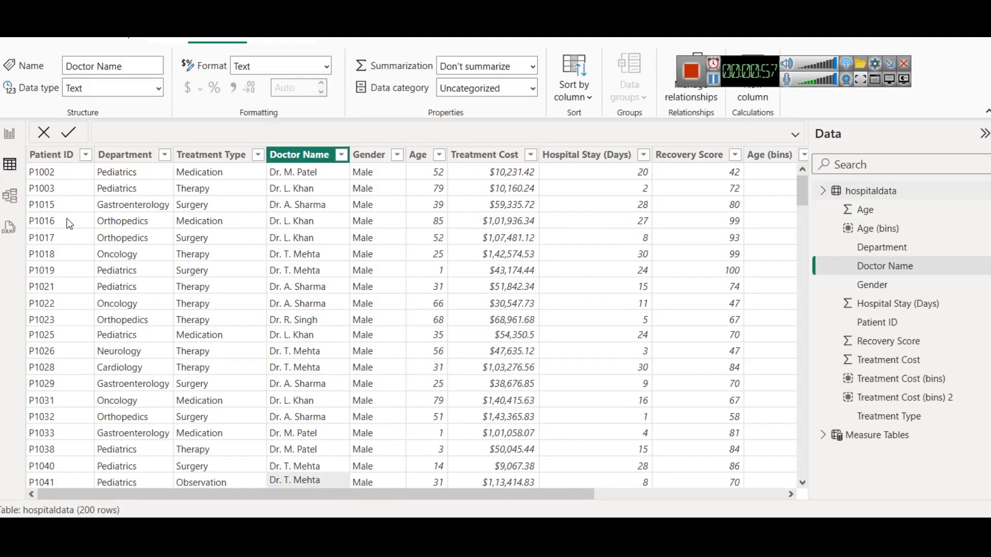
left_click(127, 155)
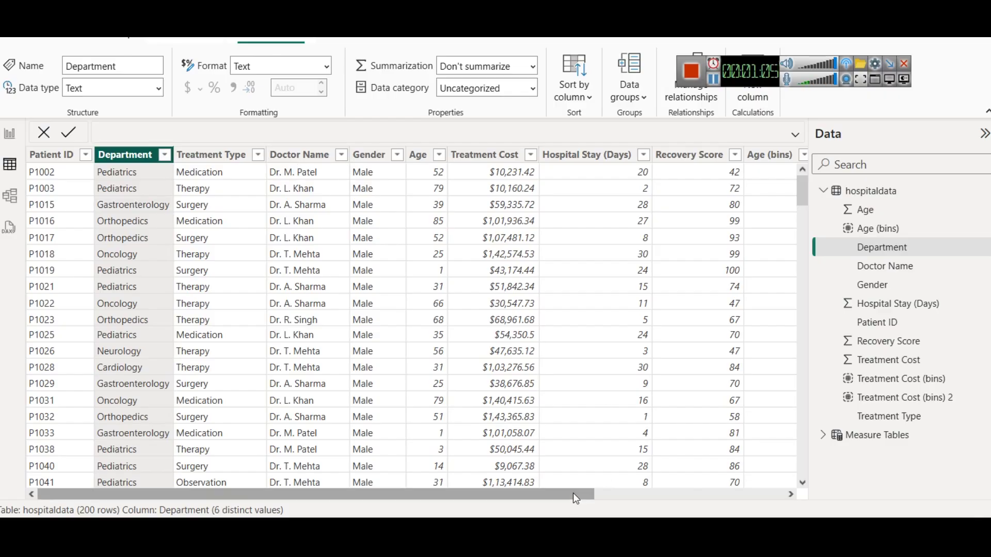
Step: Examine hospitaldata's Recovery Score column, recheck the article's first DAX question in the browser, and return to Power BI Desktop
left_click_drag(573, 494, 591, 493)
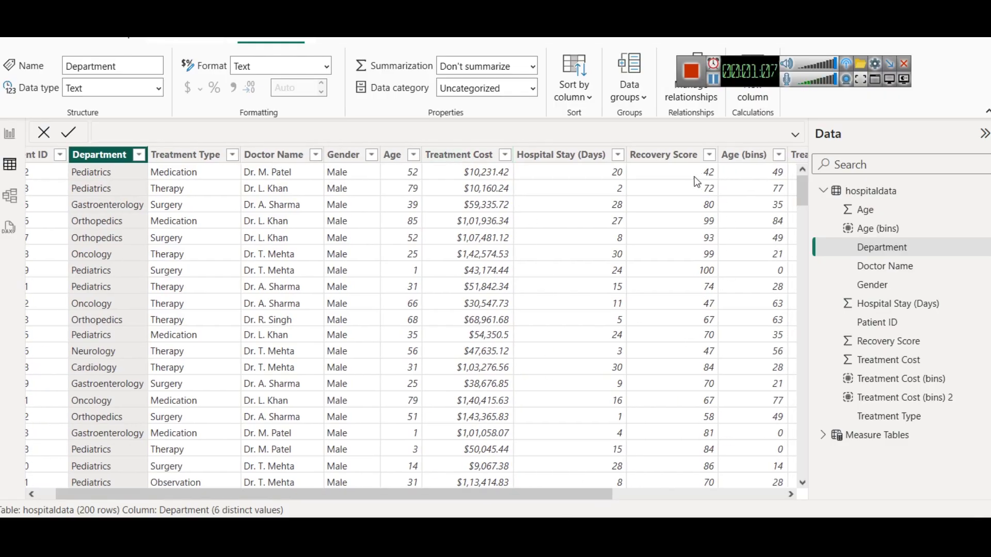
left_click(680, 158)
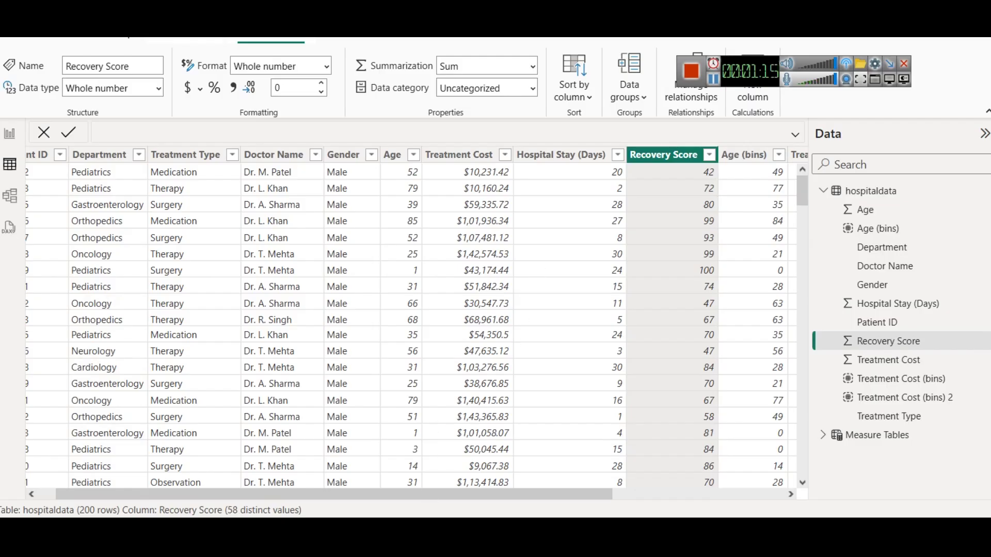
key("alt+Tab")
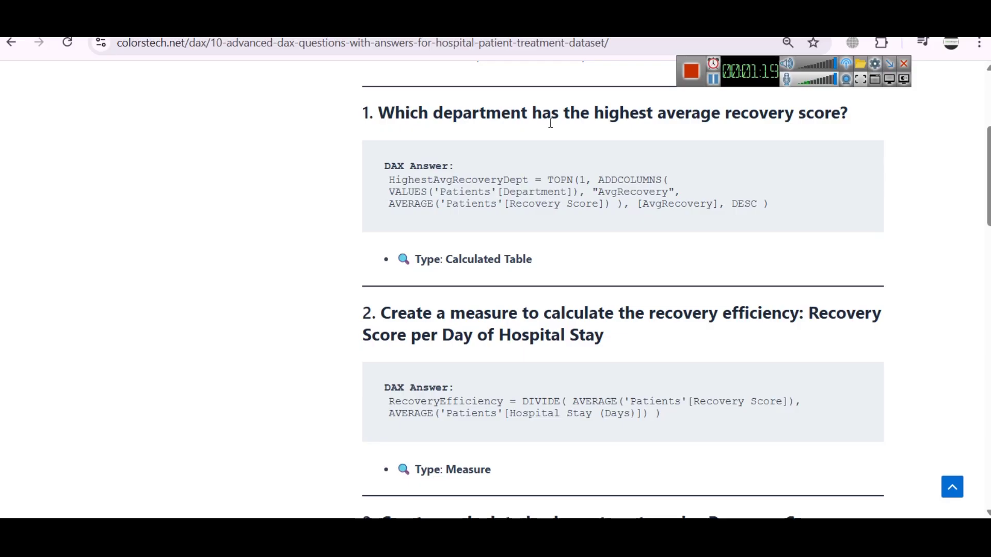
key("alt+Tab")
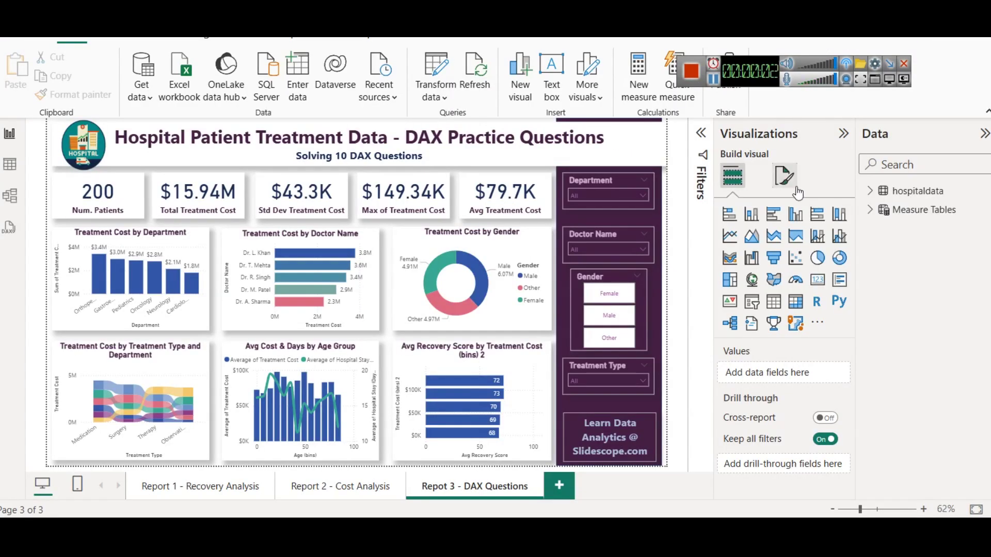
Step: Examine the Recovery Score by Department chart enlarged on the Report 1 - Recovery Analysis page, and return to the report
left_click(870, 192)
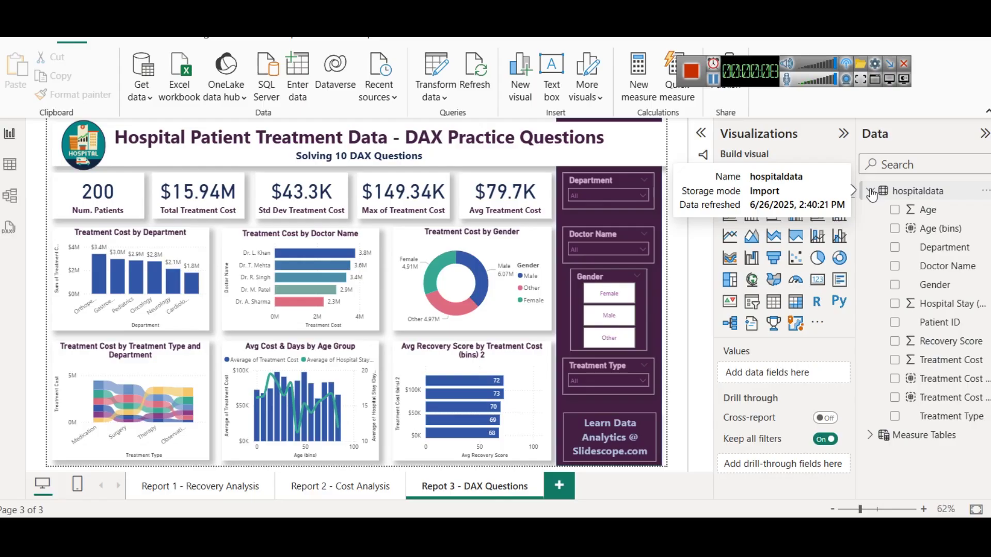
left_click(944, 248)
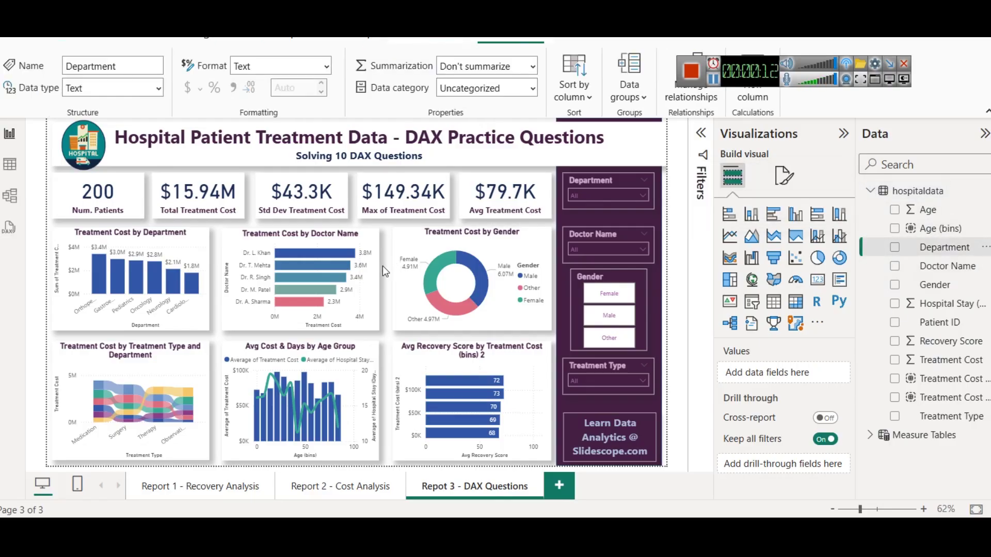
left_click(200, 487)
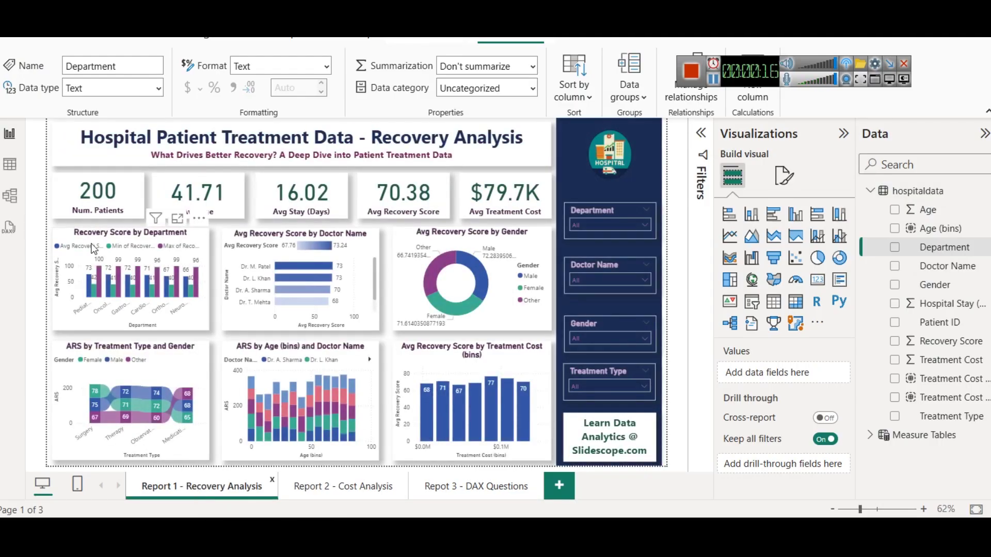
left_click(98, 237)
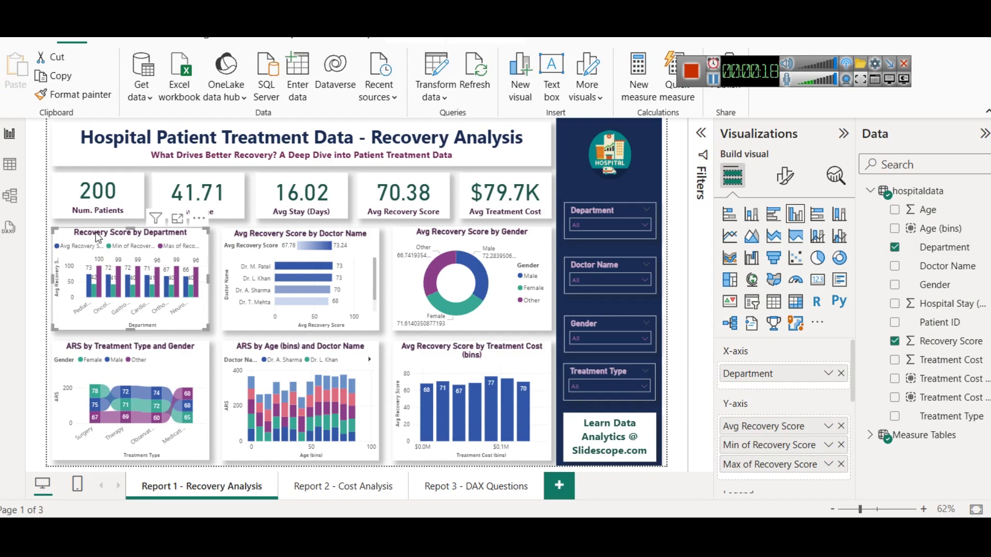
left_click(177, 219)
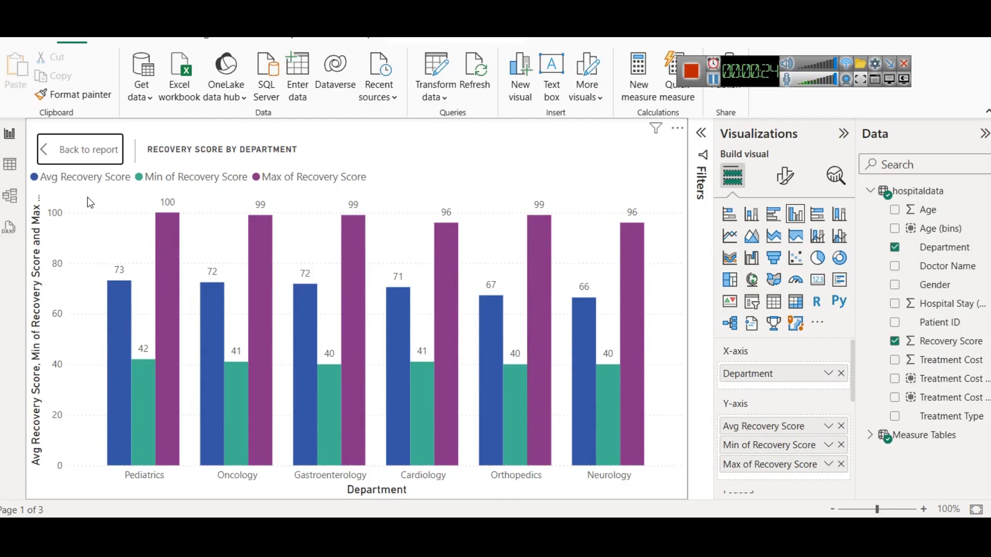
mouse_move(121, 294)
left_click(69, 151)
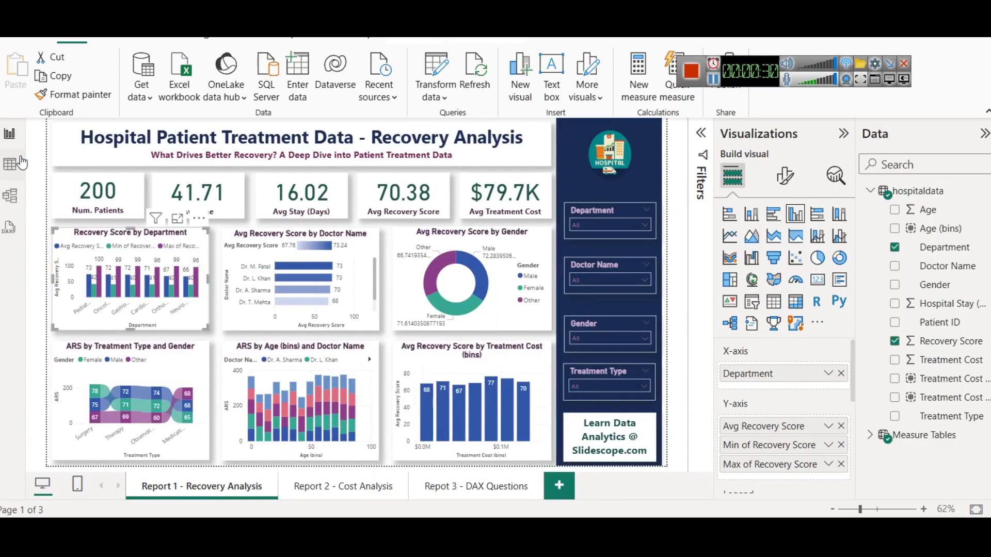
Step: Create a new calculated table named "Department by Avg Recovery Score"
left_click(910, 193)
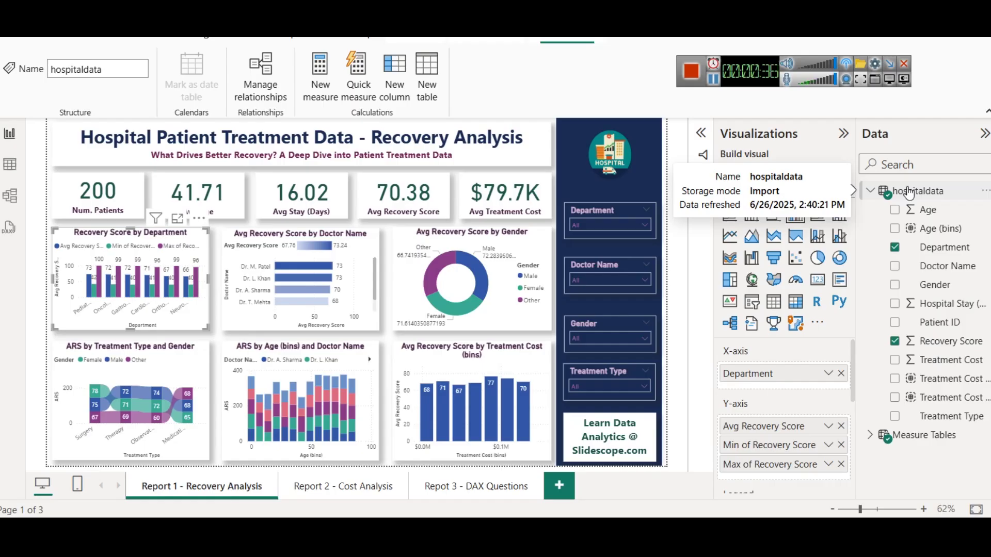
left_click(877, 195)
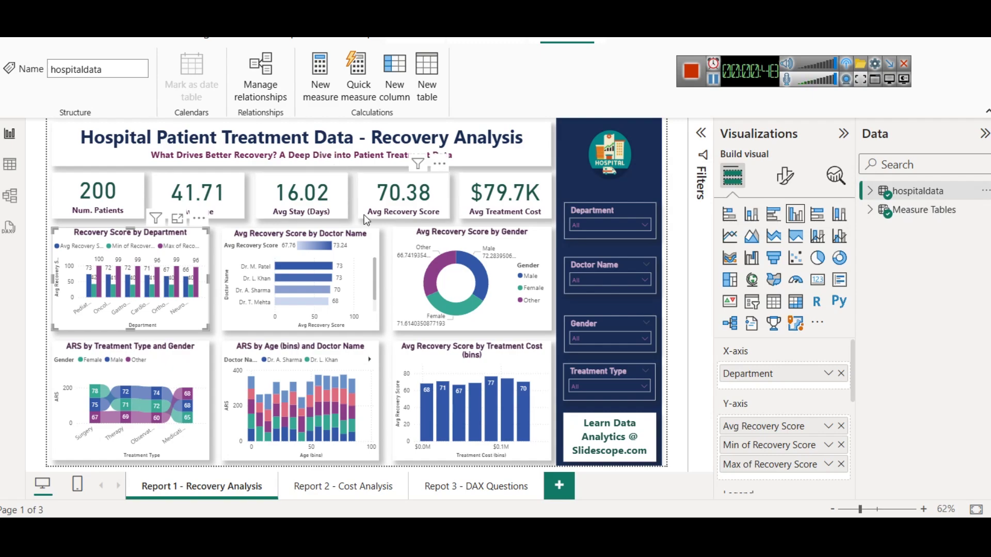
left_click(427, 92)
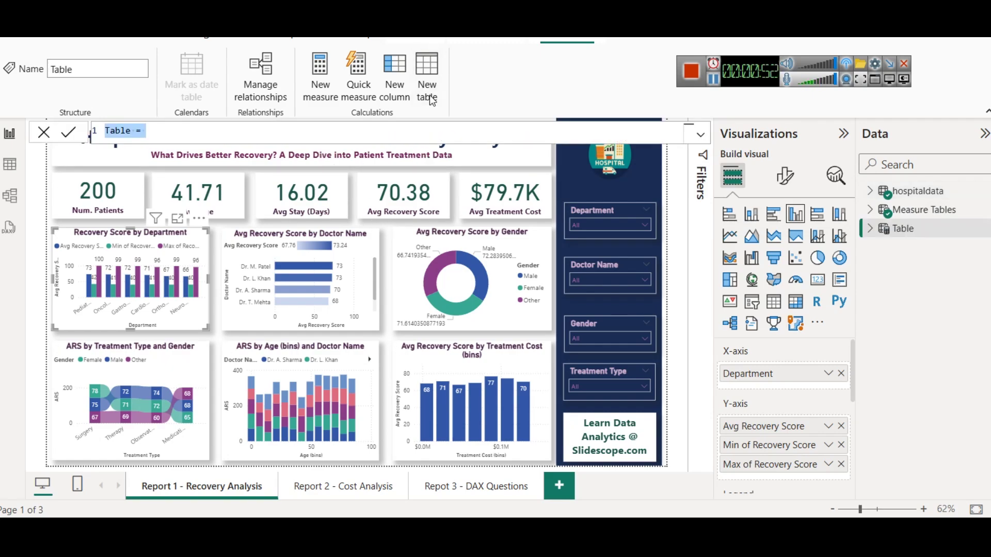
double_click(110, 131)
type("Department by Avg Recovery Score")
key("End")
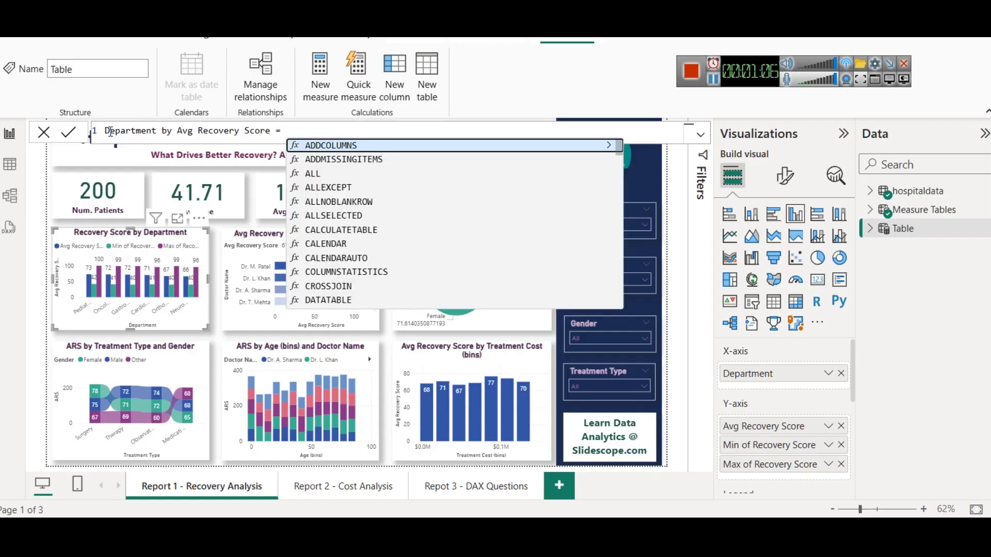
Step: Begin the calculated table's formula with SUMMARIZE over hospitaldata, grouped by hospitaldata[Department], and add empty quotes for a column name
type("SUMM")
key("Tab")
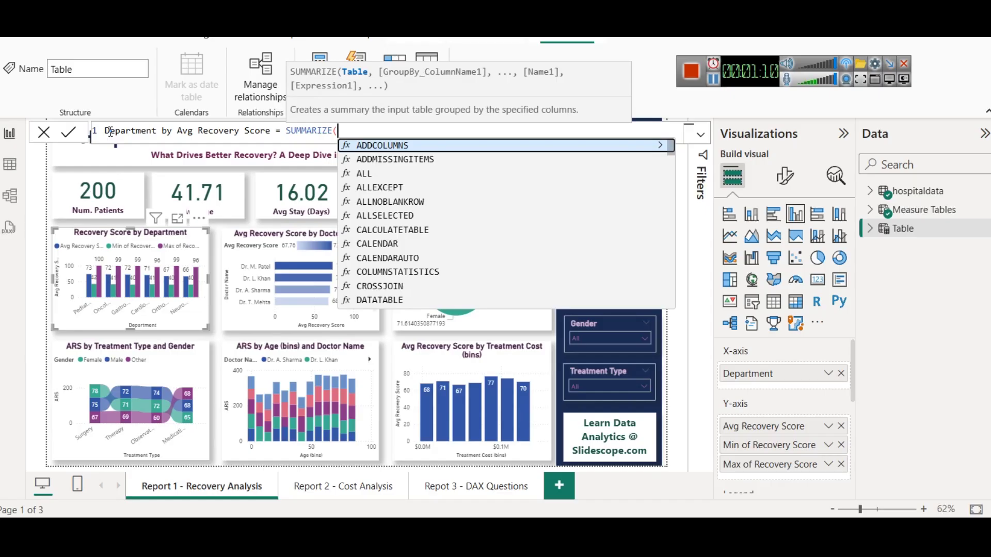
type("h")
key("Tab")
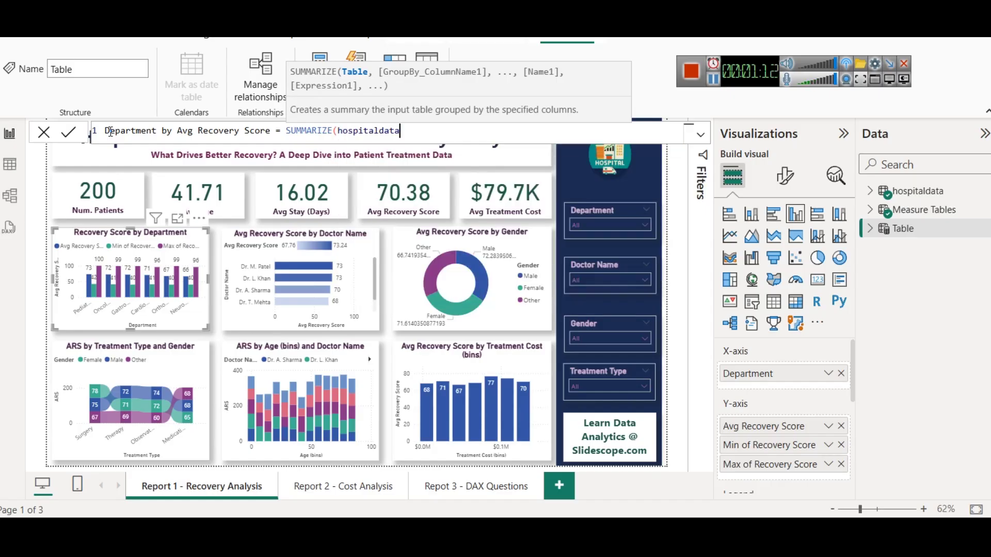
type(",")
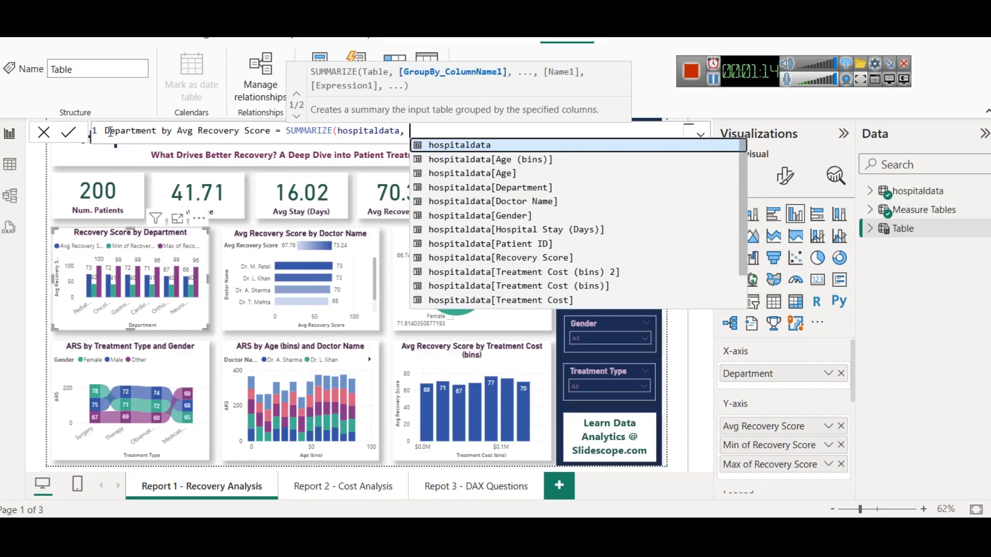
key("Down")
key("Down")
key("Down")
key("Tab")
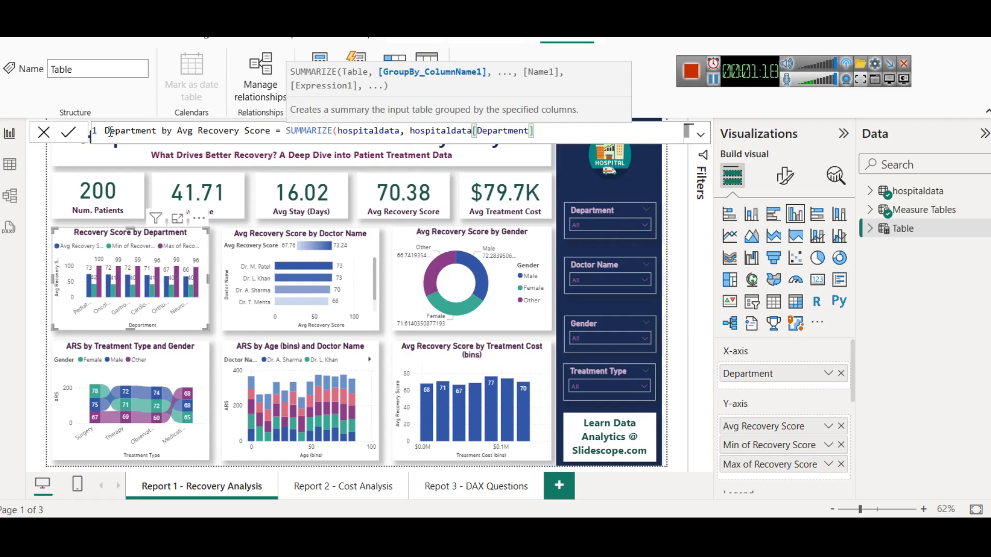
type(", ")
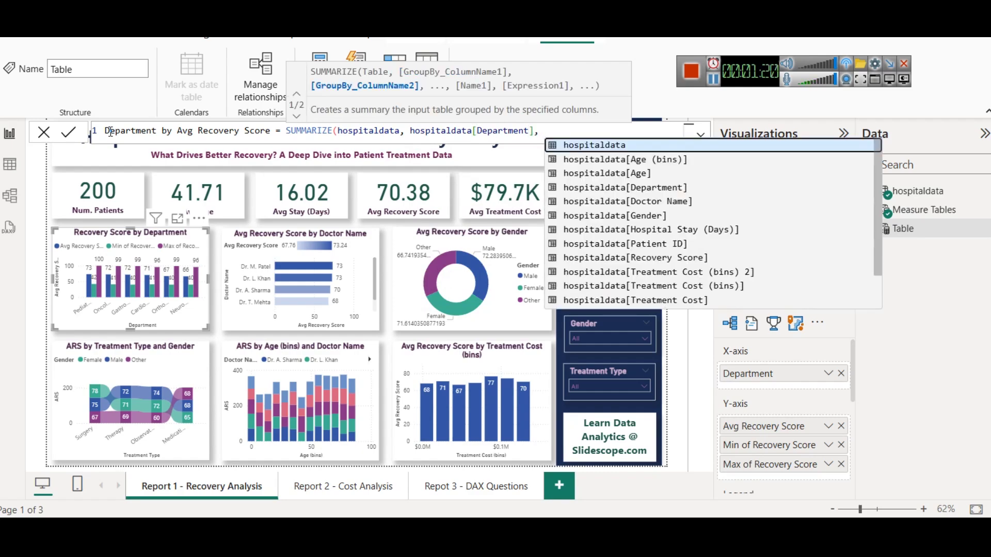
type("\"\"")
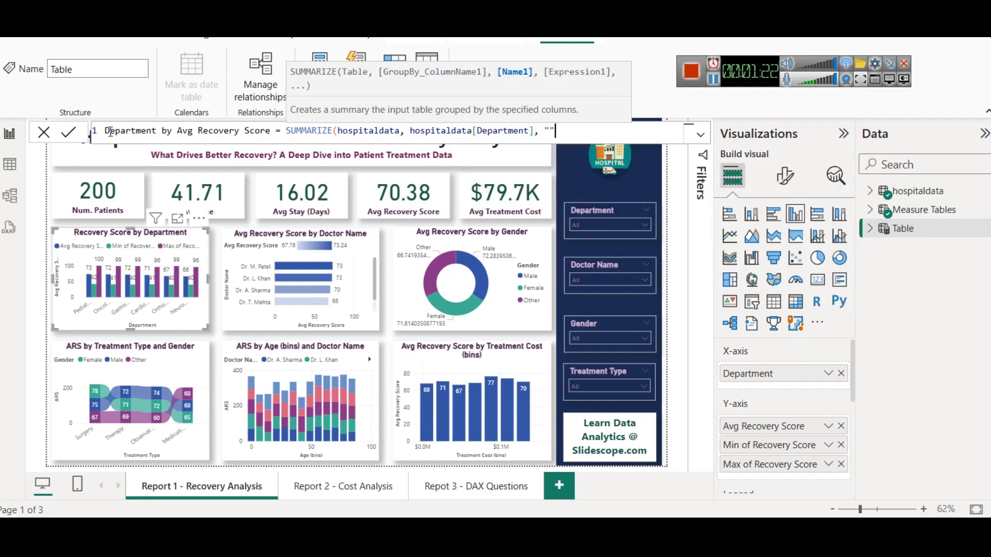
type("Avg Recovery Score")
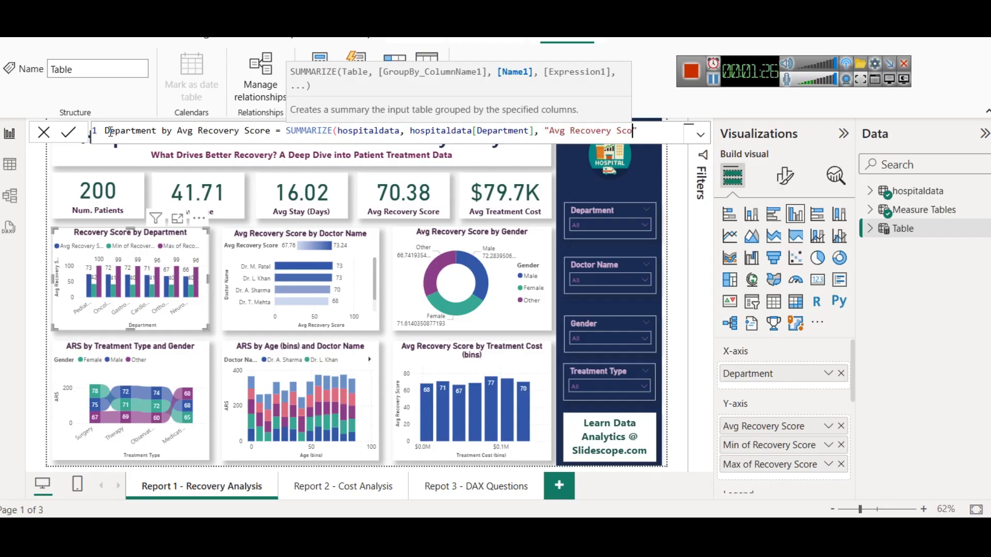
key("BackSpace")
key("BackSpace")
key("BackSpace")
key("BackSpace")
key("BackSpace")
key("BackSpace")
key("BackSpace")
key("BackSpace")
key("BackSpace")
key("BackSpace")
key("BackSpace")
key("BackSpace")
key("BackSpace")
key("BackSpace")
key("BackSpace")
key("BackSpace")
key("BackSpace")
key("BackSpace")
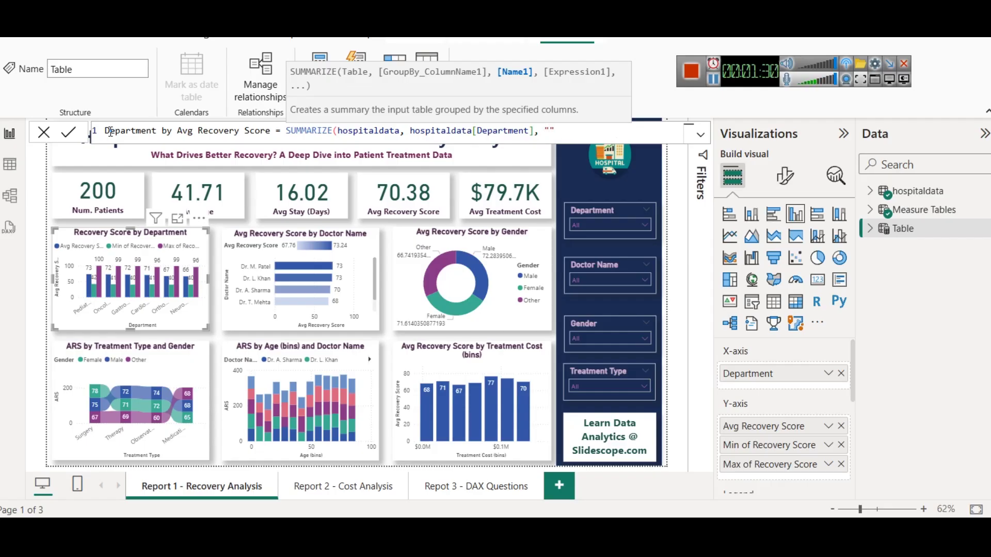
Step: Name the summary column "Average of Recovery Score", close the SUMMARIZE function and commit the formula
type("Average of ")
type("Recover")
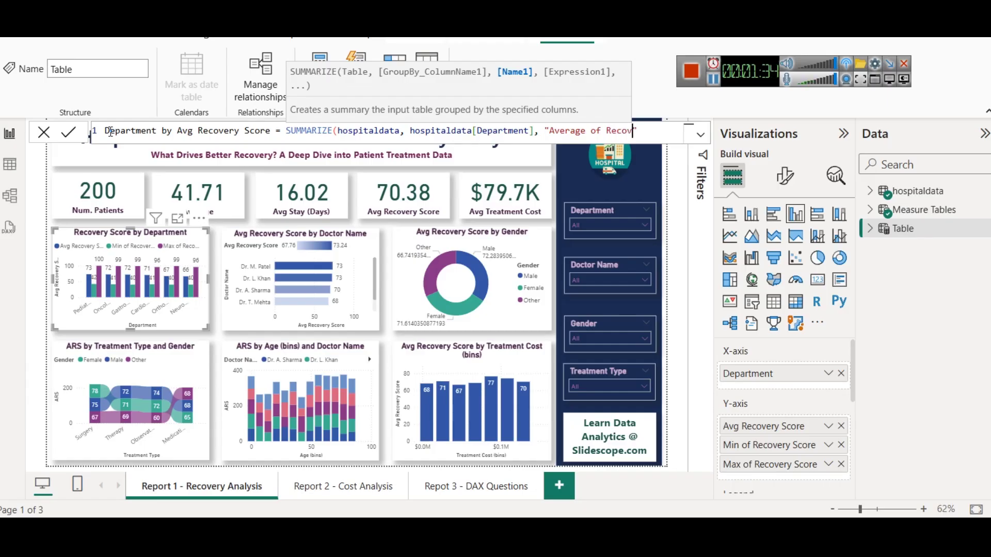
type("y Score")
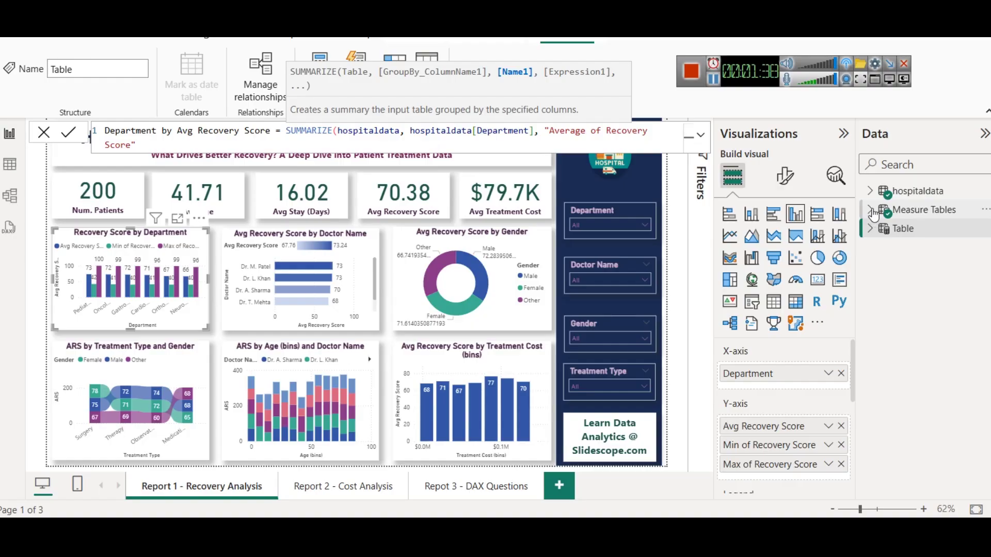
type("\" )")
key("Return")
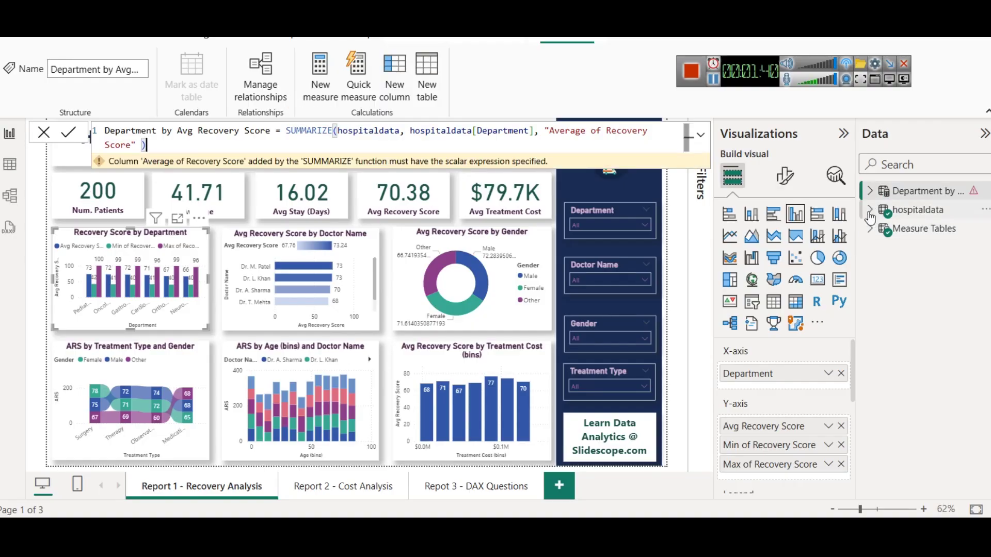
Step: Add AVERAGE(hospitaldata[Recovery Score]) as the expression of the "Average of Recovery Score" column and commit the table formula
left_click(871, 229)
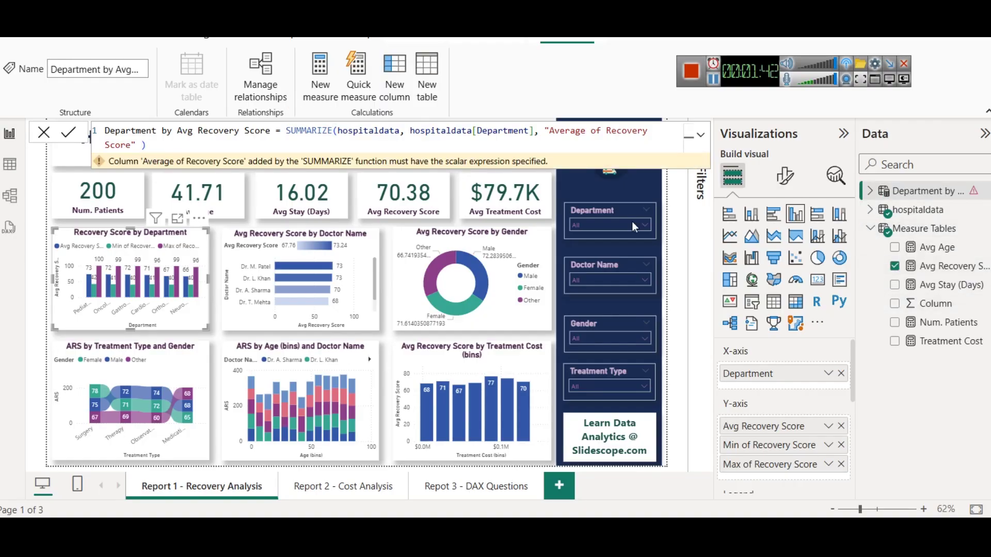
left_click(619, 144)
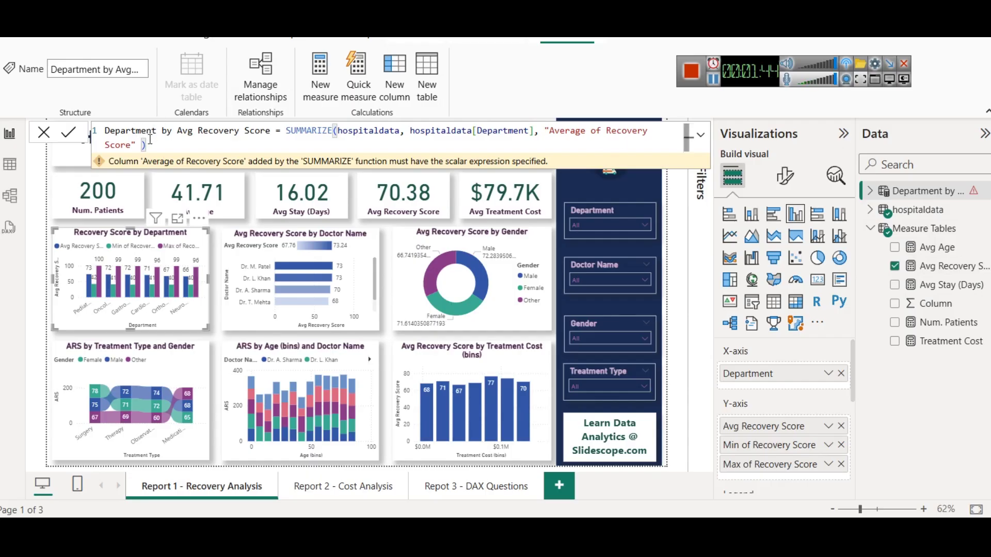
mouse_move(147, 154)
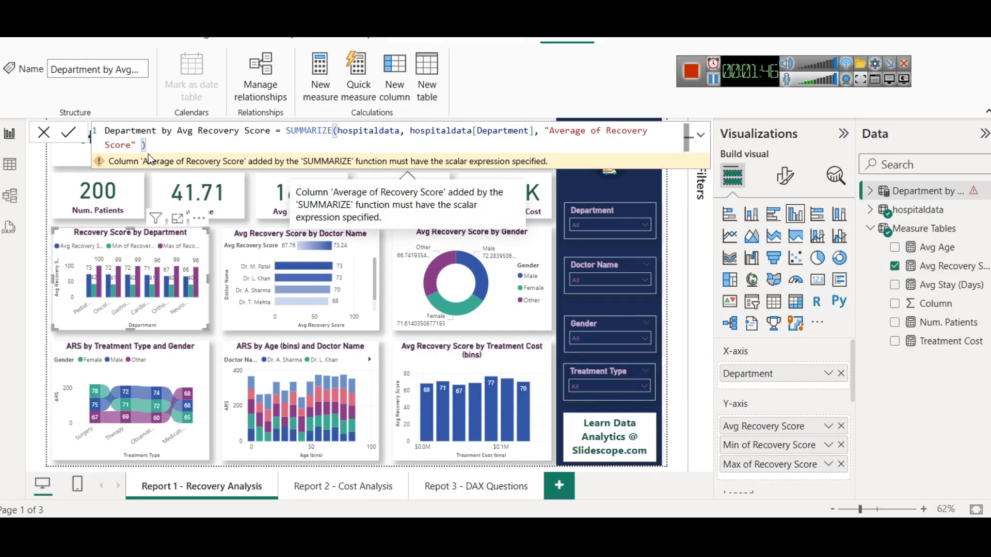
type(", AVE")
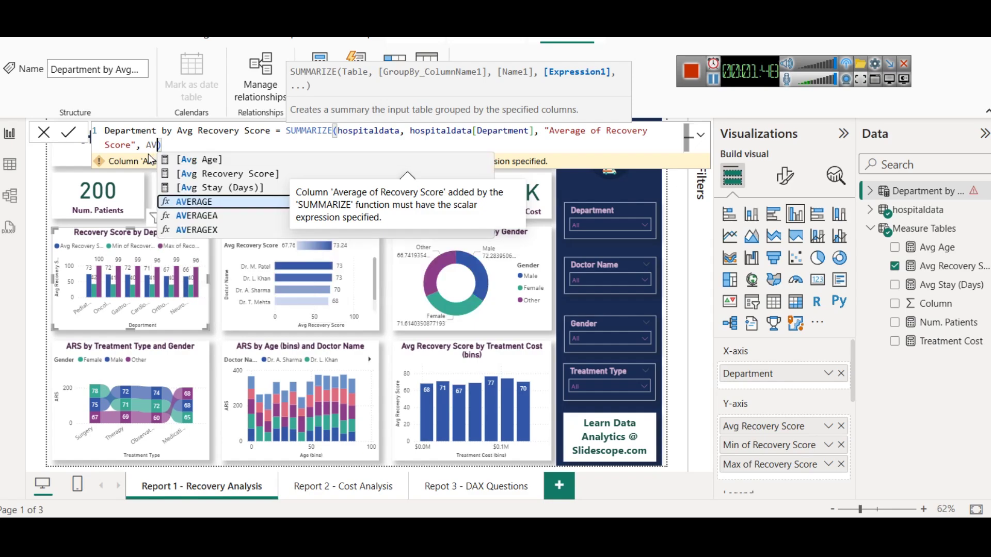
key("Tab")
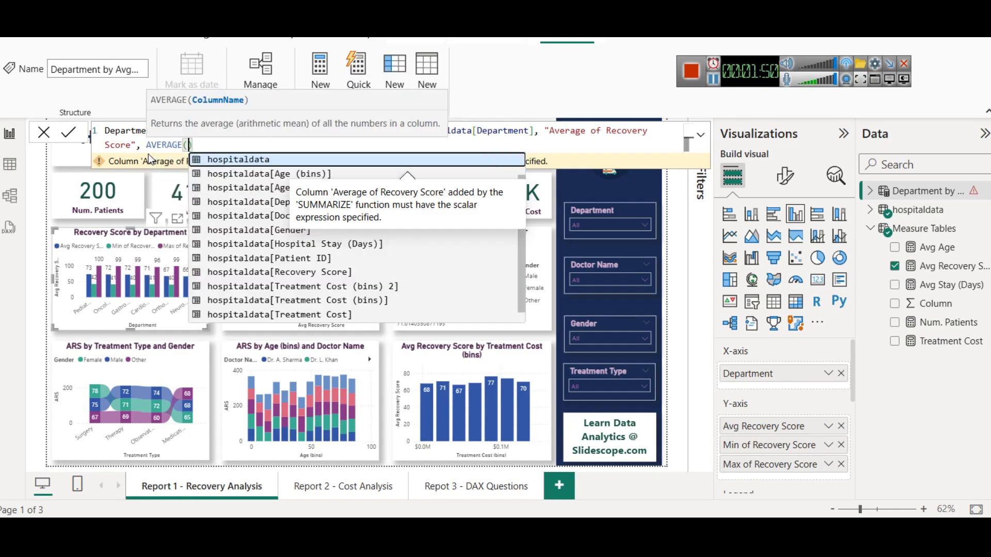
key("Down")
key("Down")
key("Down")
key("Down")
key("Down")
key("Down")
key("Down")
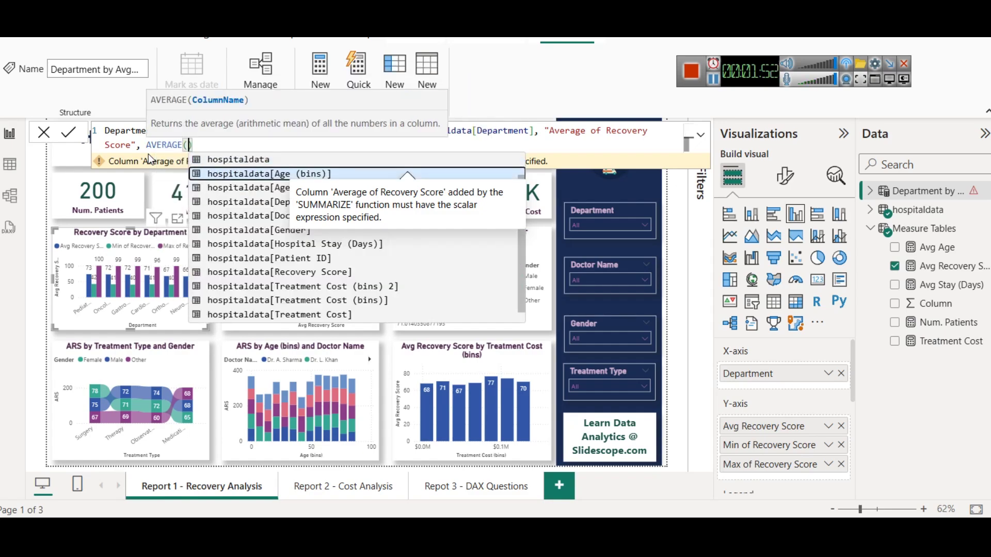
key("Down")
key("Tab")
type(")")
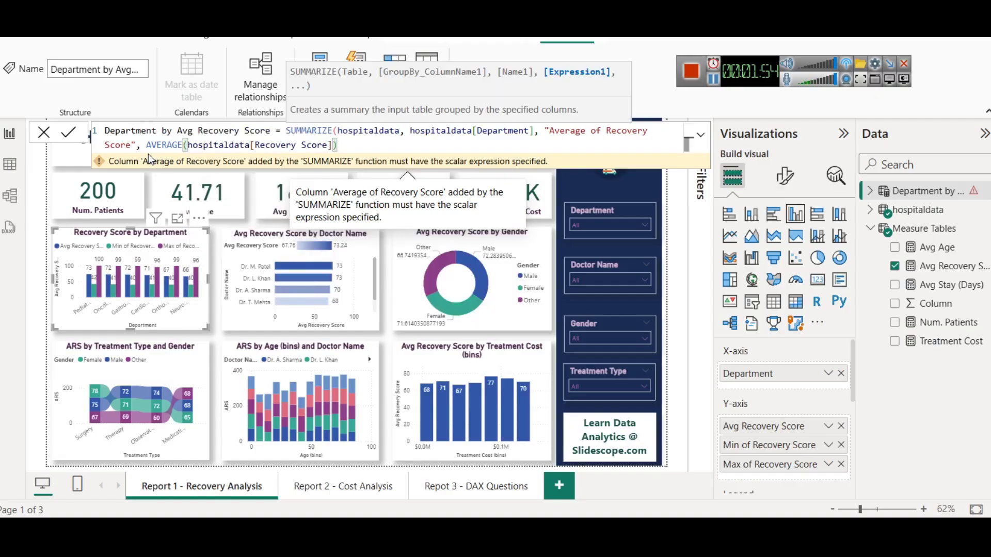
type(")")
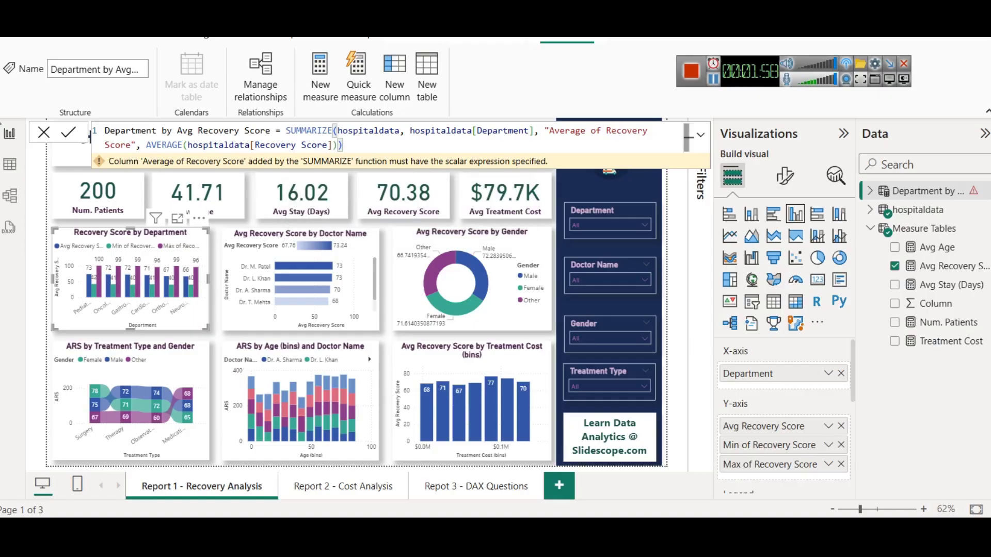
left_click(58, 134)
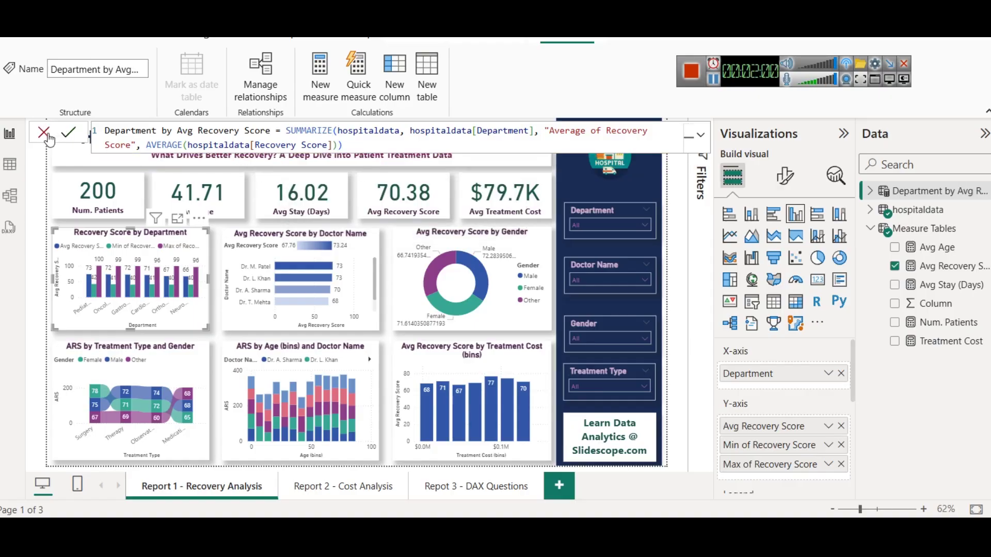
left_click(904, 191)
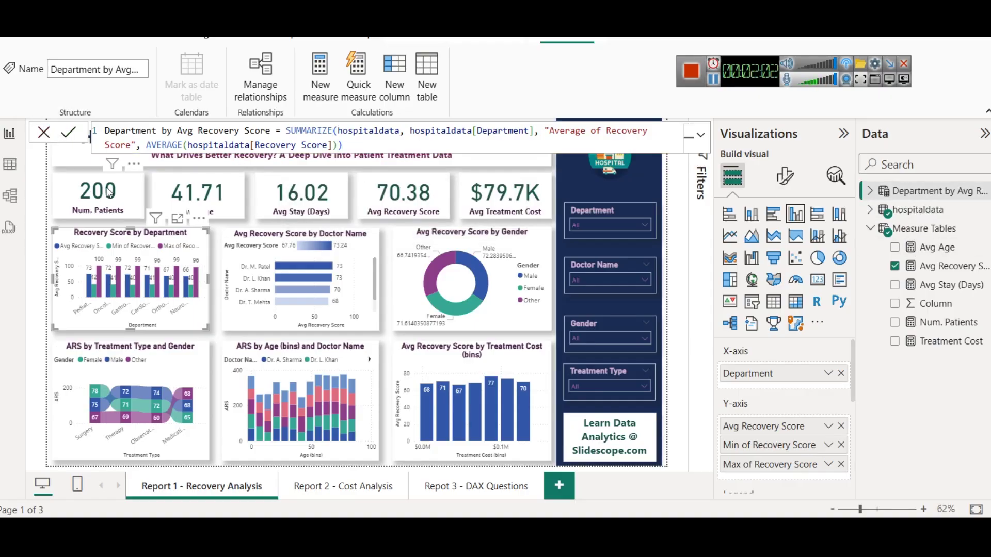
Step: Show the Department by Avg Recovery Score table's data and sort it by Average of Recovery Score in descending order
left_click(10, 165)
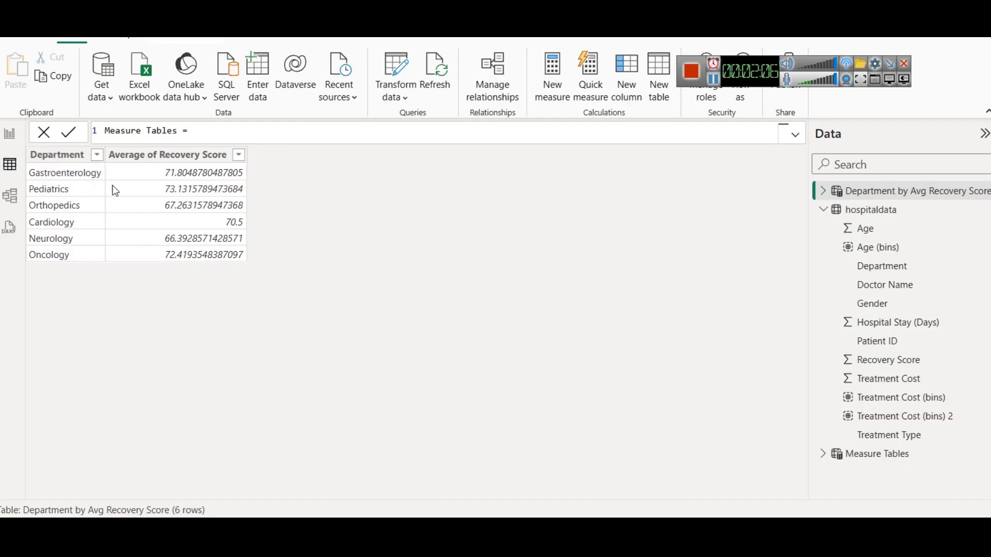
right_click(176, 156)
left_click(222, 179)
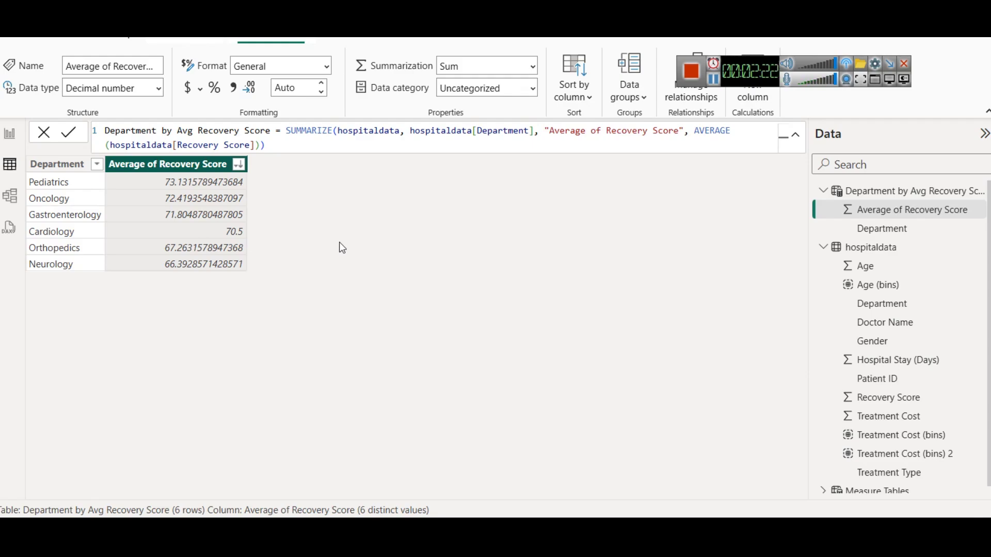
left_click(824, 191)
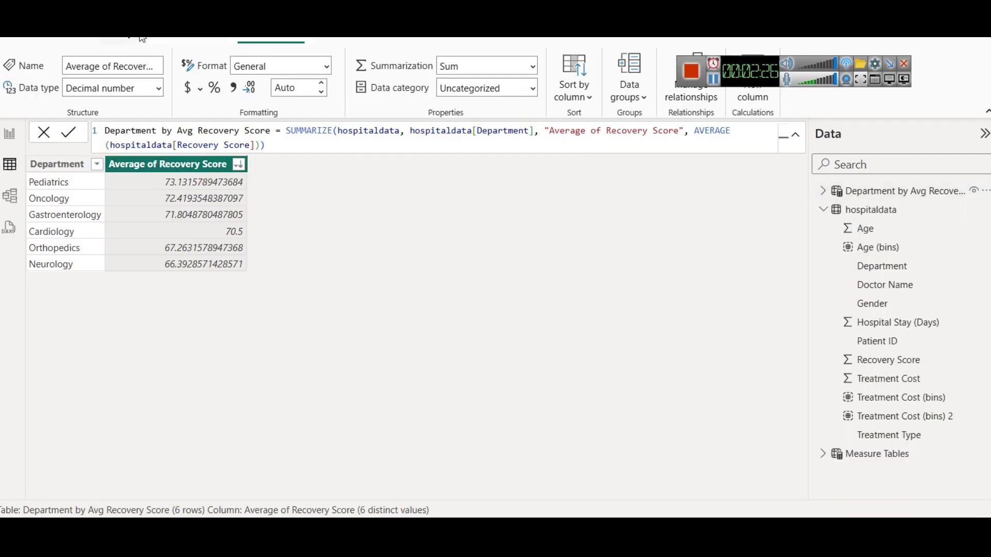
Step: Create a new calculated table named "Top Department by Recovery Score" and start its formula with the TOPN function
left_click(170, 40)
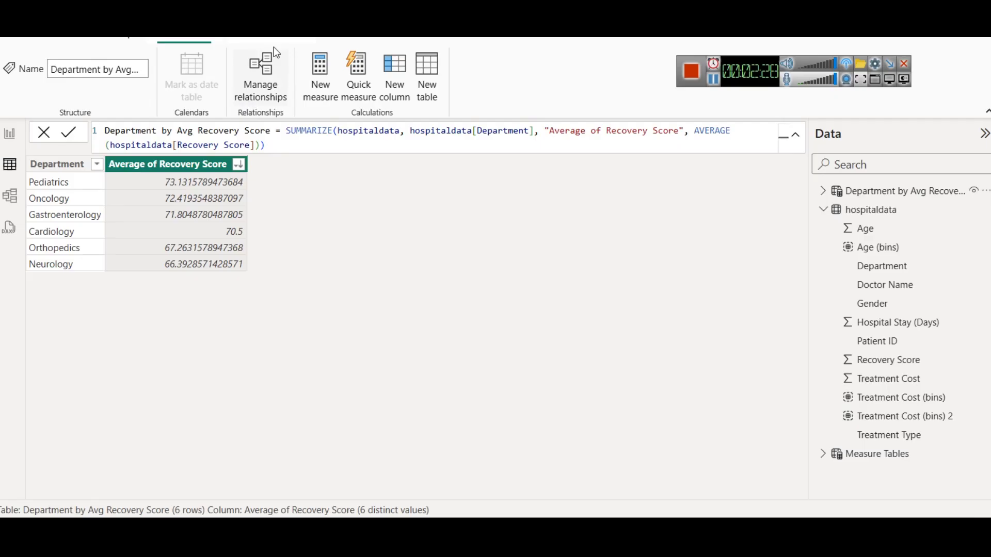
left_click(420, 78)
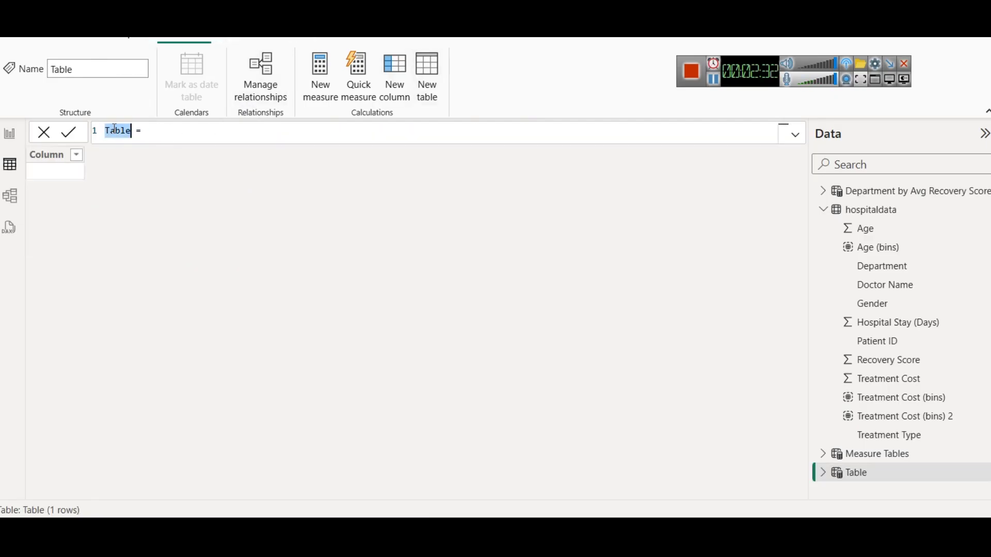
type("Top De")
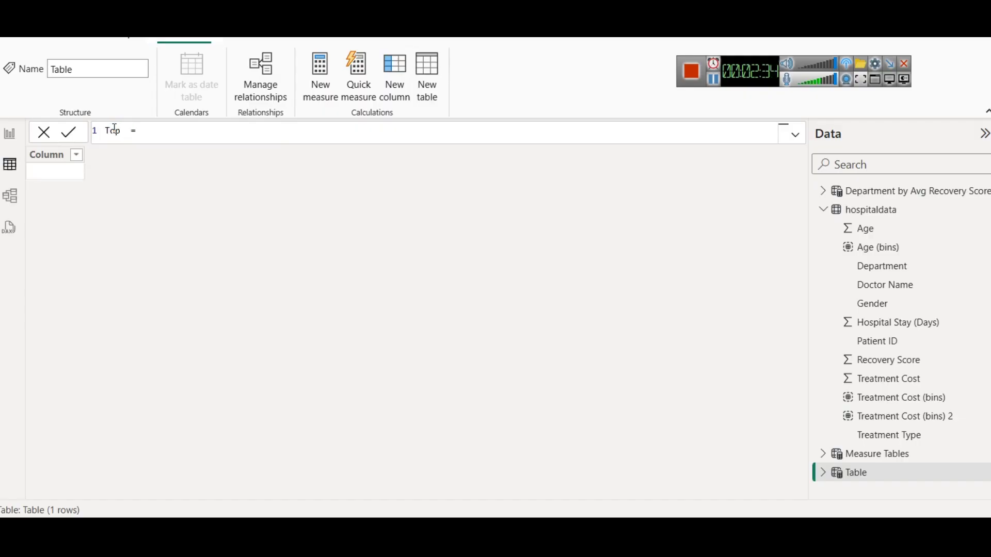
type("partment")
type(" by ")
type("Recovery ")
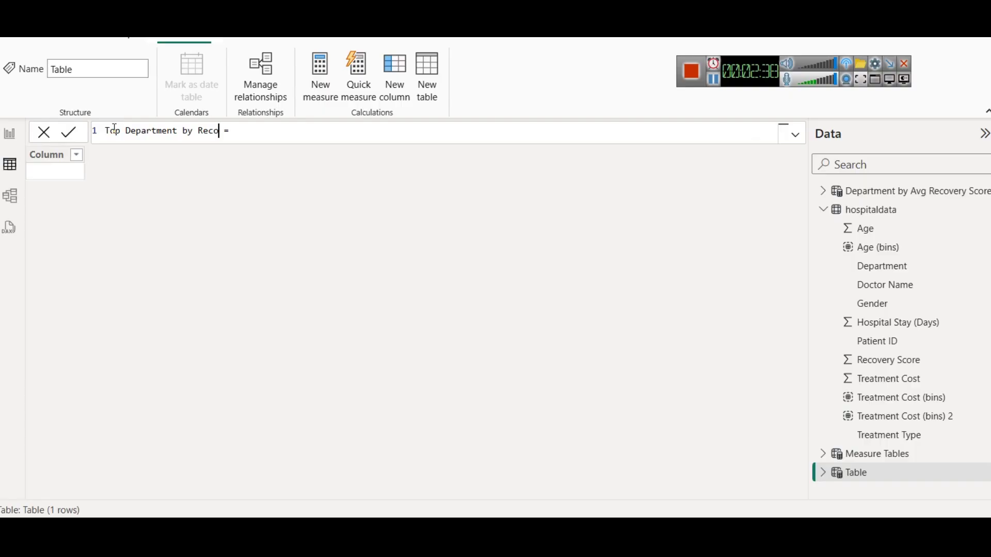
type("Score = TO")
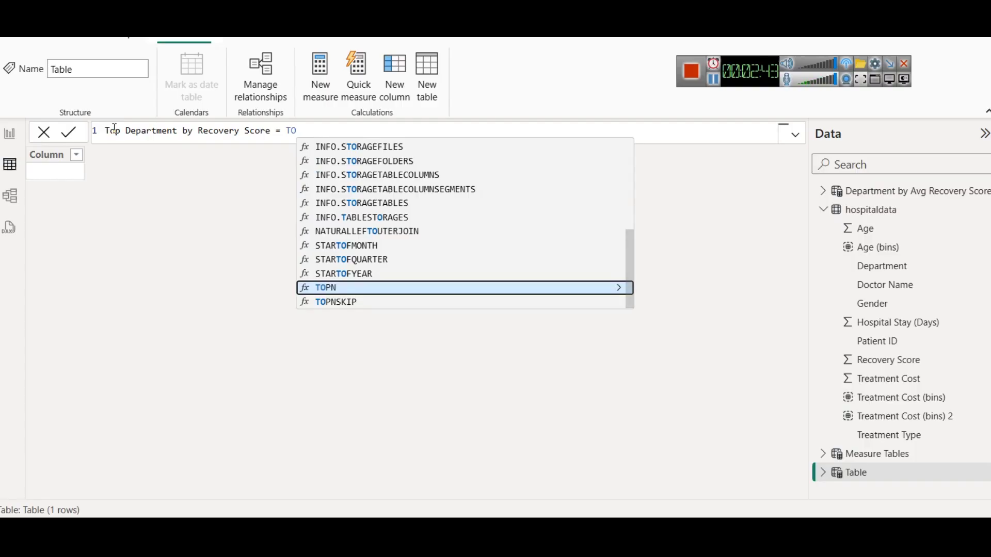
Step: Set TOPN to return 1 row from the 'Department by Avg Recovery Score' table
key("Tab")
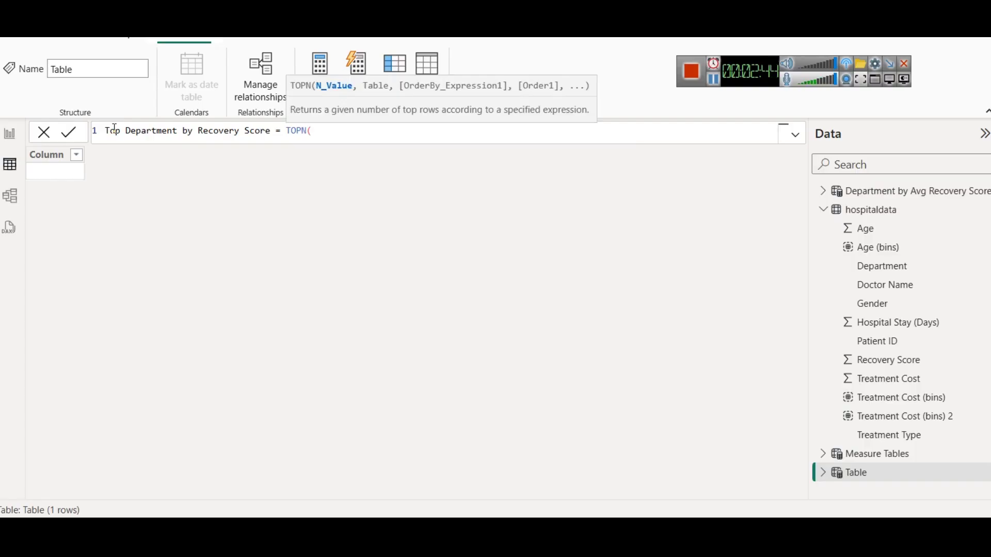
type("1, ")
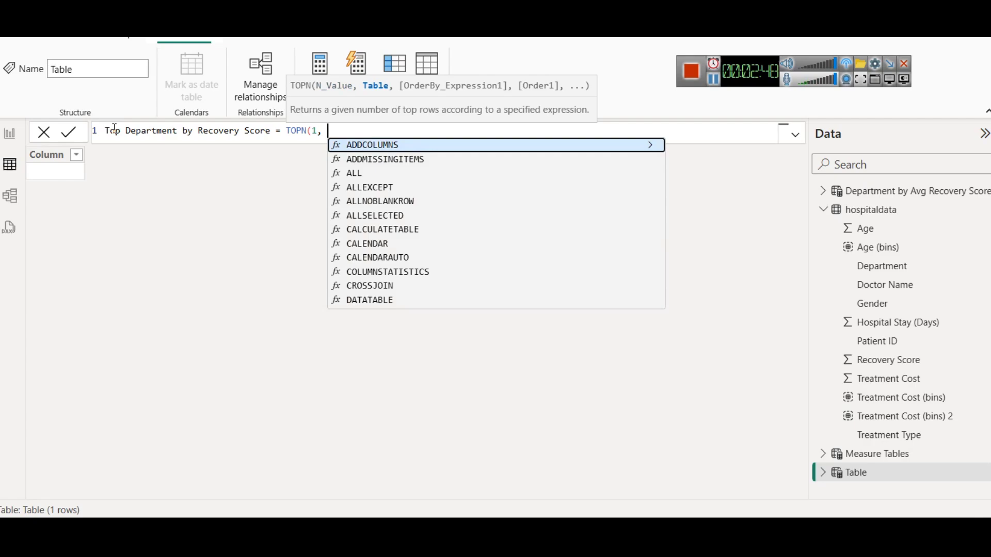
type("'De")
key("BackSpace")
key("Tab")
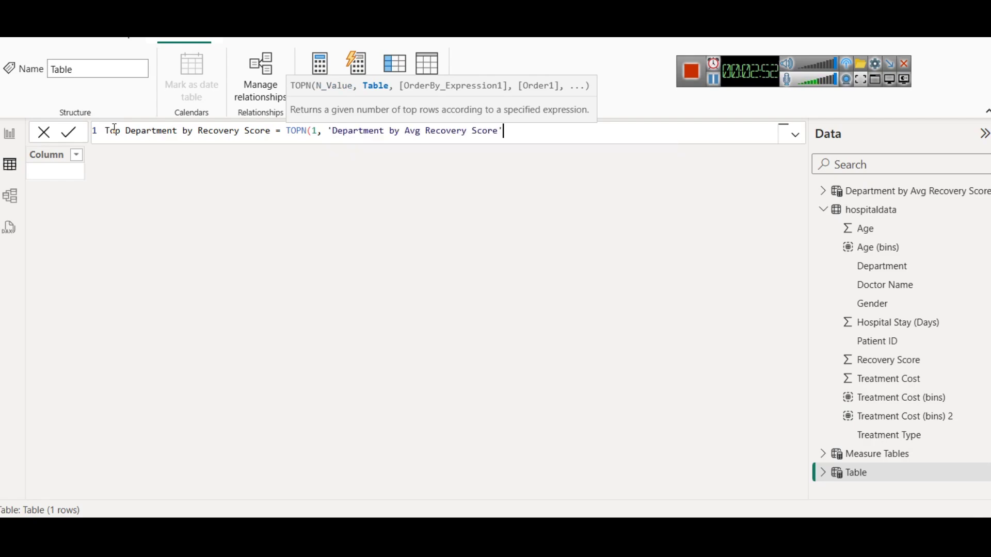
type(",")
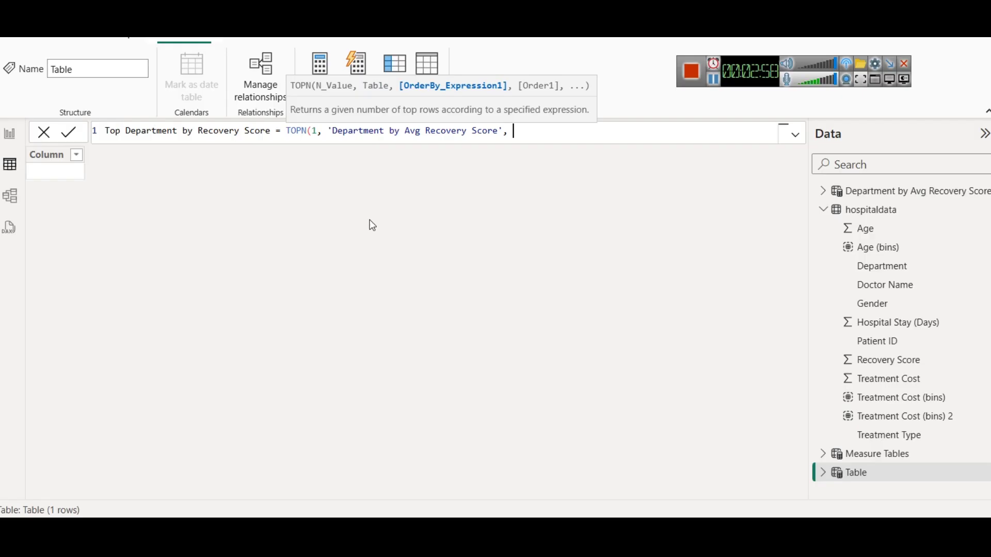
type("Acer")
key("BackSpace")
key("BackSpace")
key("BackSpace")
type("ver")
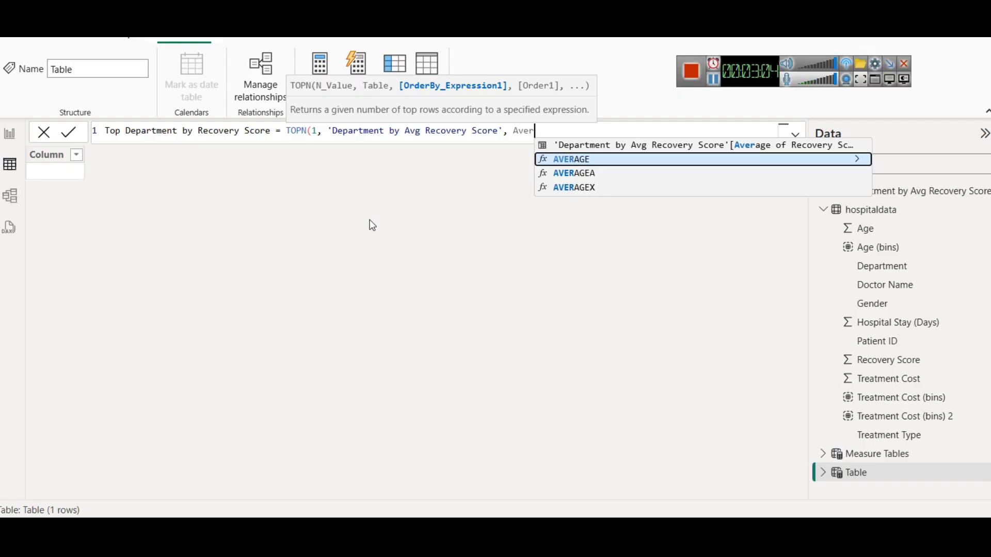
key("BackSpace")
key("BackSpace")
key("BackSpace")
type("VERA")
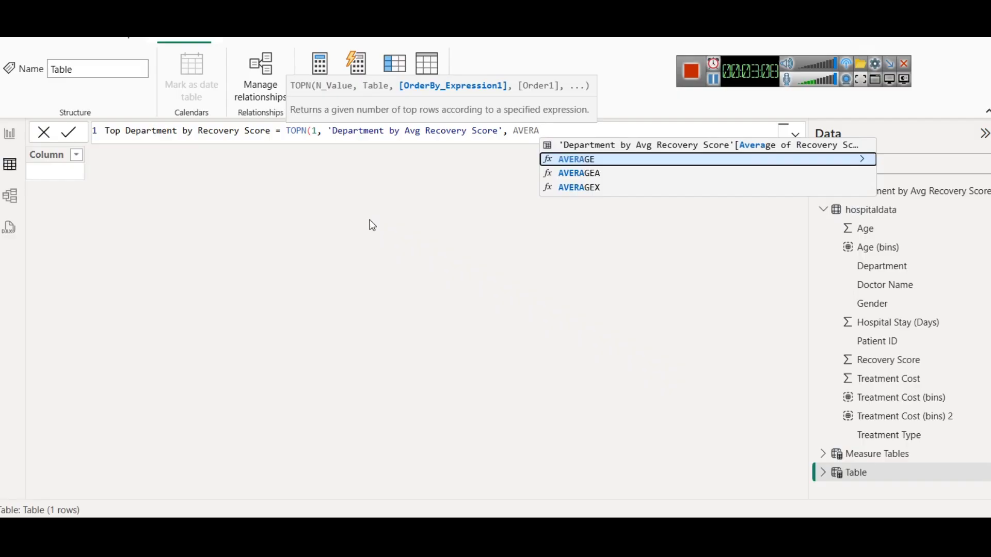
key("BackSpace")
key("BackSpace")
key("BackSpace")
key("BackSpace")
key("BackSpace")
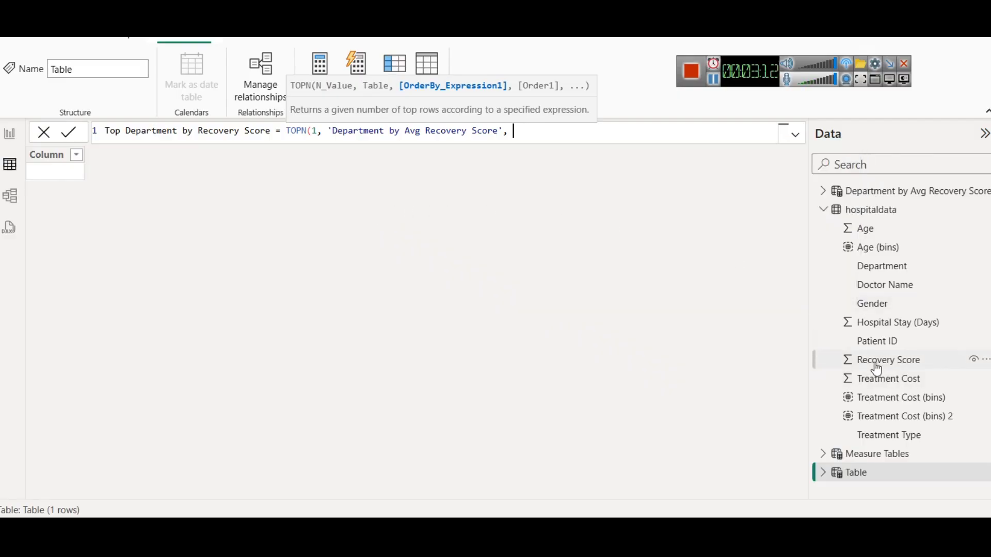
Step: Open the Avg Recovery Score measure under Measure Tables and copy its name from the formula
left_click(825, 455)
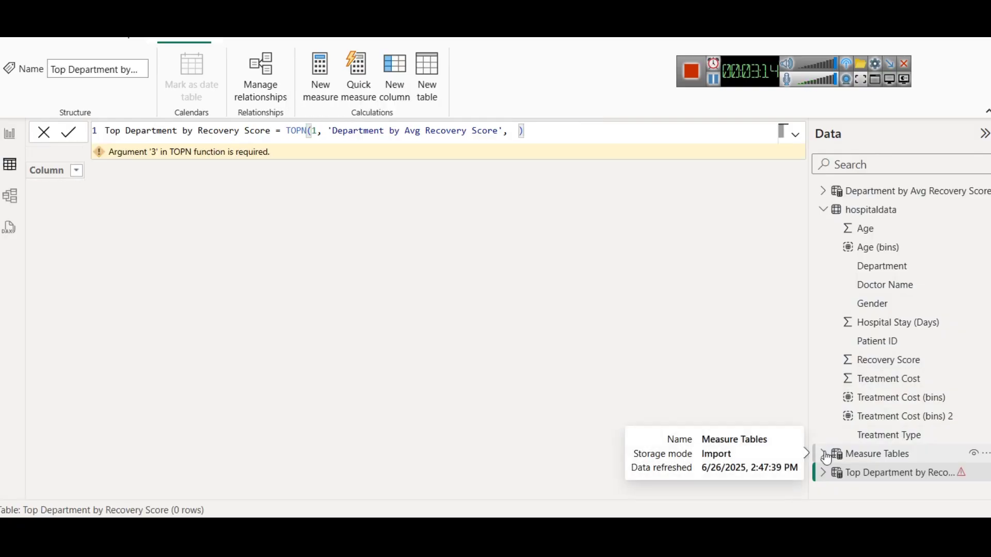
left_click(825, 455)
scroll(826, 464, "down", 3)
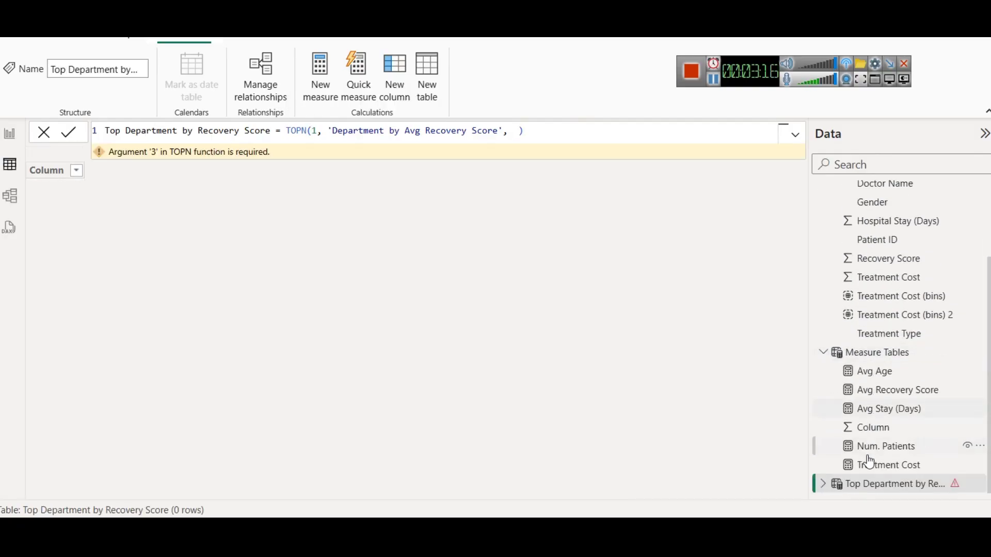
left_click(887, 395)
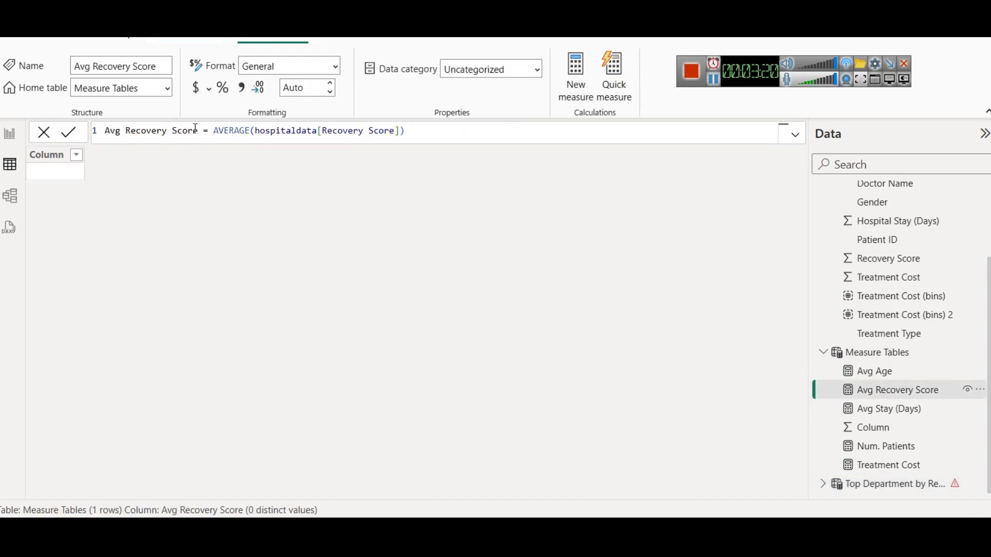
left_click_drag(198, 130, 107, 130)
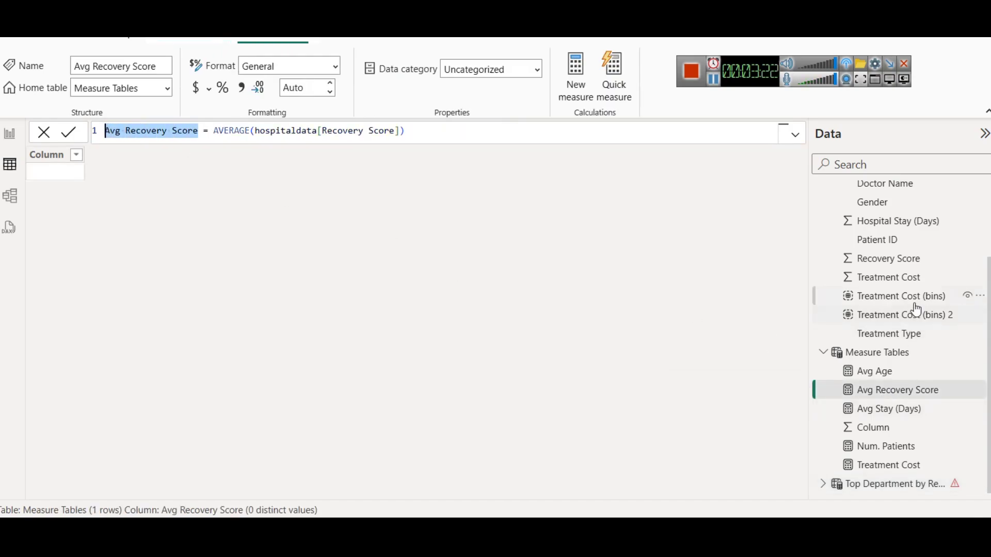
scroll(916, 308, "up", 3)
scroll(916, 310, "down", 3)
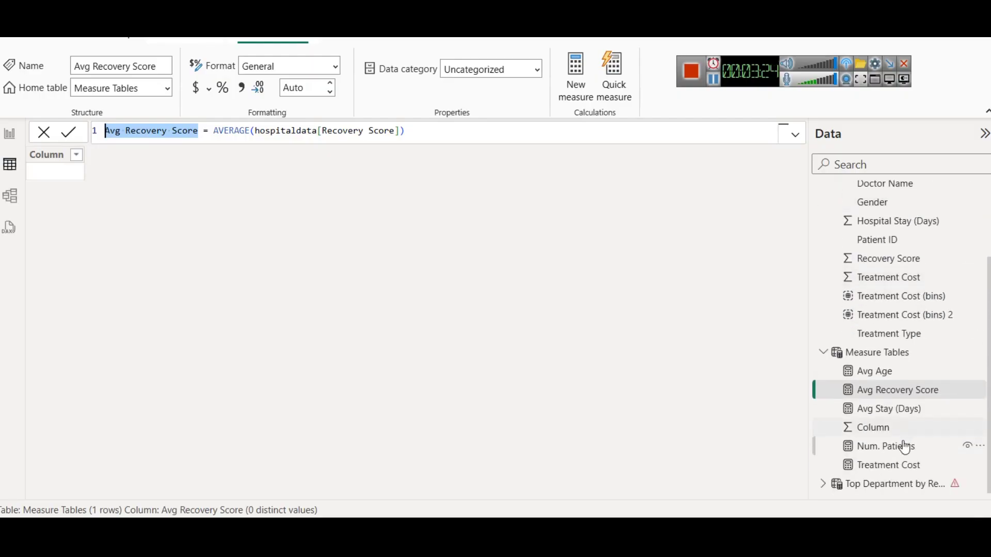
Step: Enter [Avg Recovery Score] as the order-by expression in the Top Department by Recovery Score table's TOPN formula
left_click(893, 488)
left_click(515, 130)
type("[Avg Recovery Score")
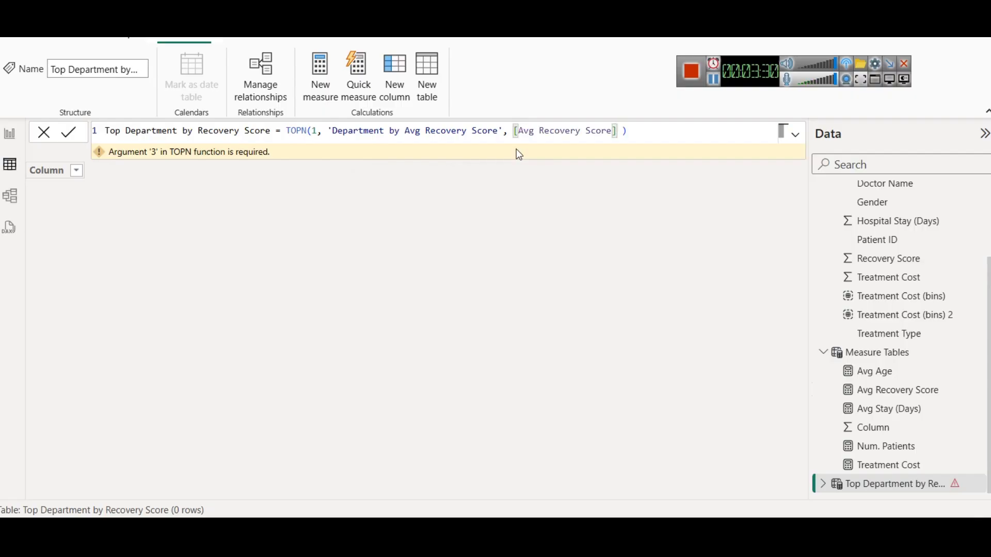
Step: Add DESC as the order argument of the TOPN function and commit the table formula
type("],")
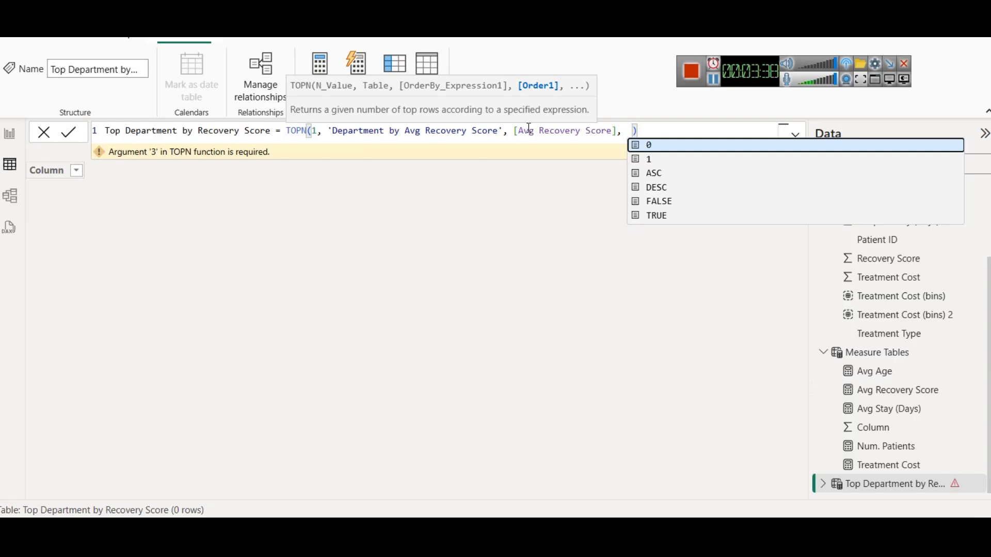
key("Down")
key("Down")
key("Down")
key("Tab")
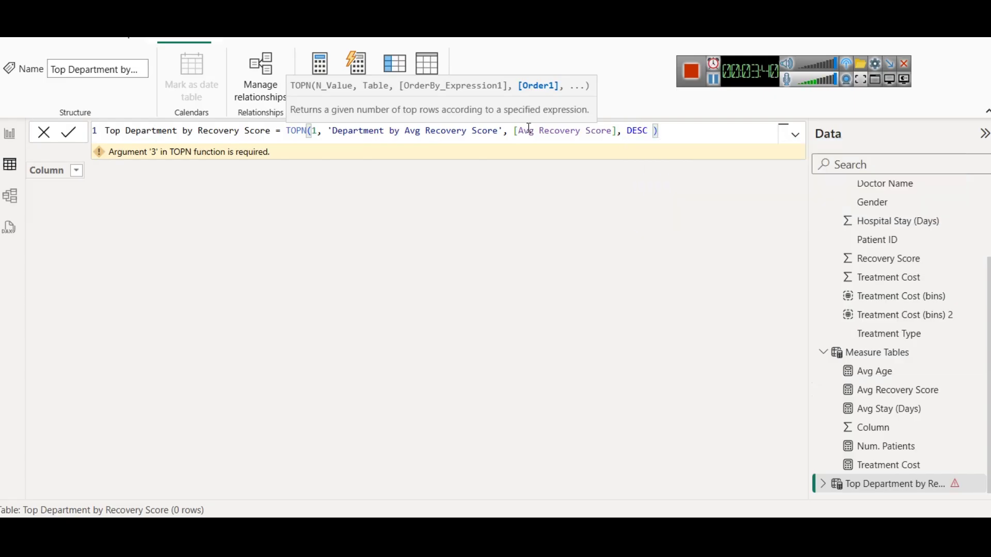
key("BackSpace")
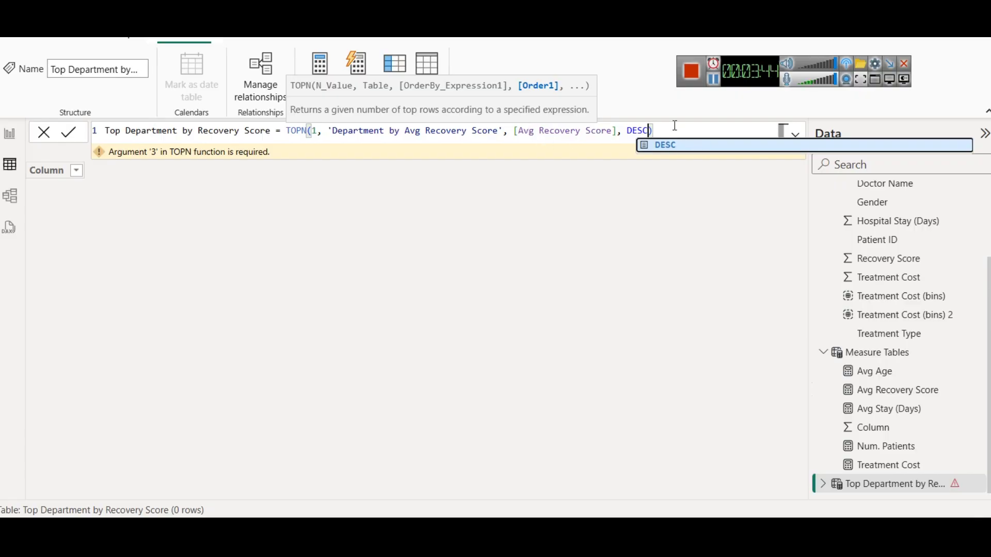
left_click(68, 133)
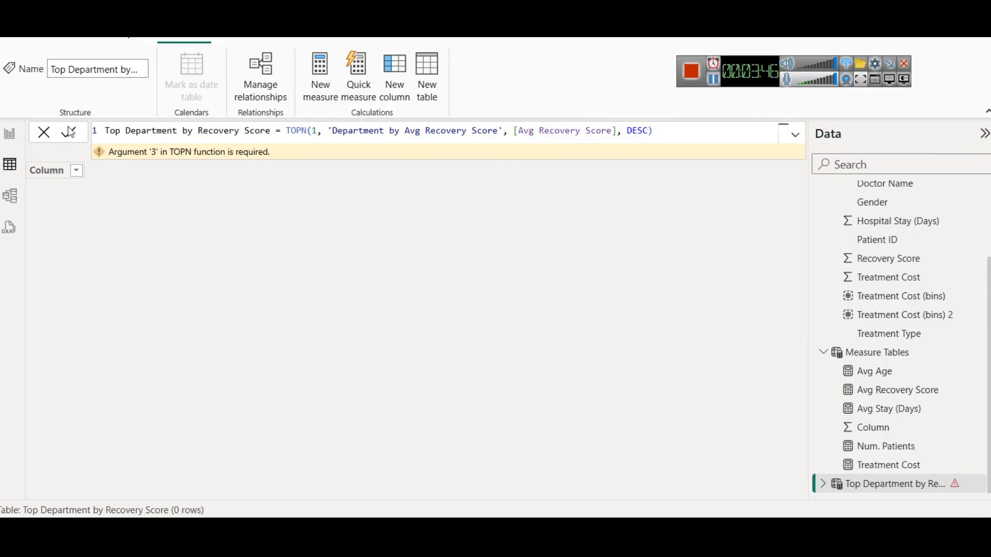
Step: Replace TOPN's order-by expression with 'Department by Avg Recovery Score'[Average of Recovery Score] and commit the formula
left_click(664, 129)
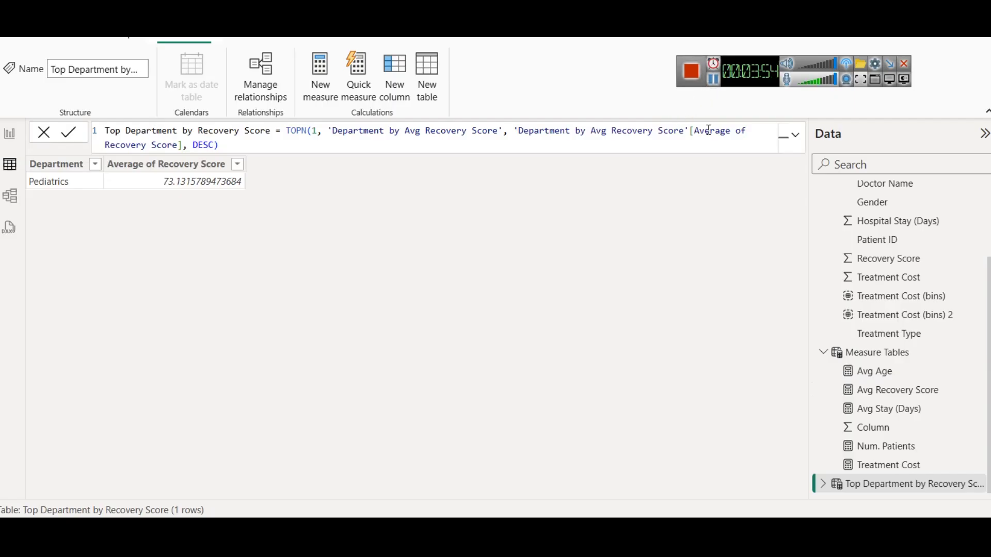
scroll(932, 326, "up", 2)
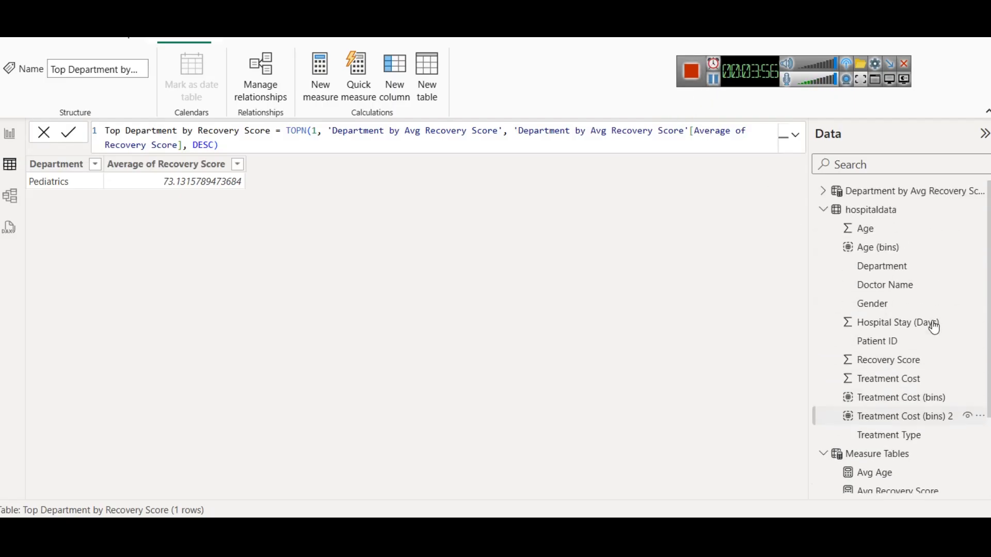
left_click(824, 191)
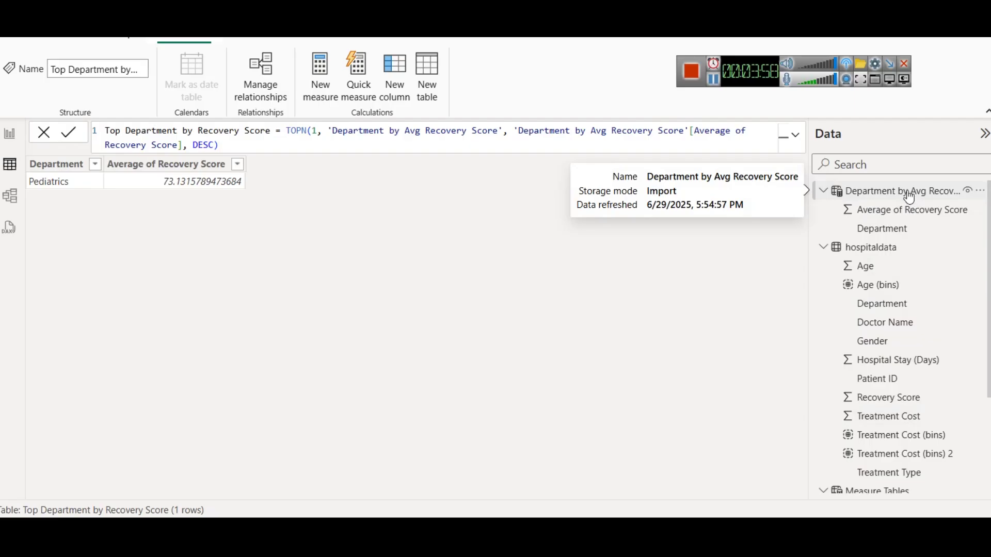
left_click(514, 133)
left_click_drag(514, 132, 183, 146)
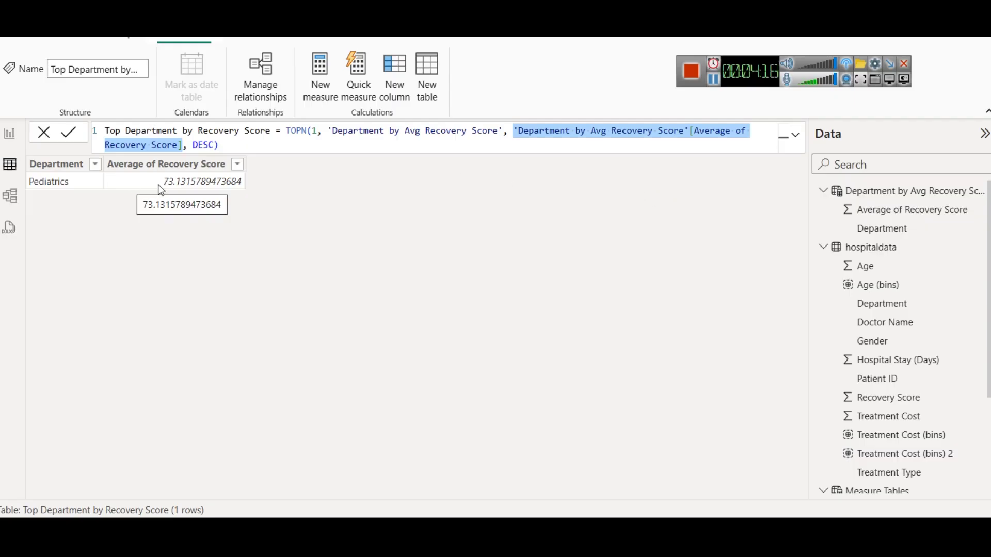
left_click(285, 146)
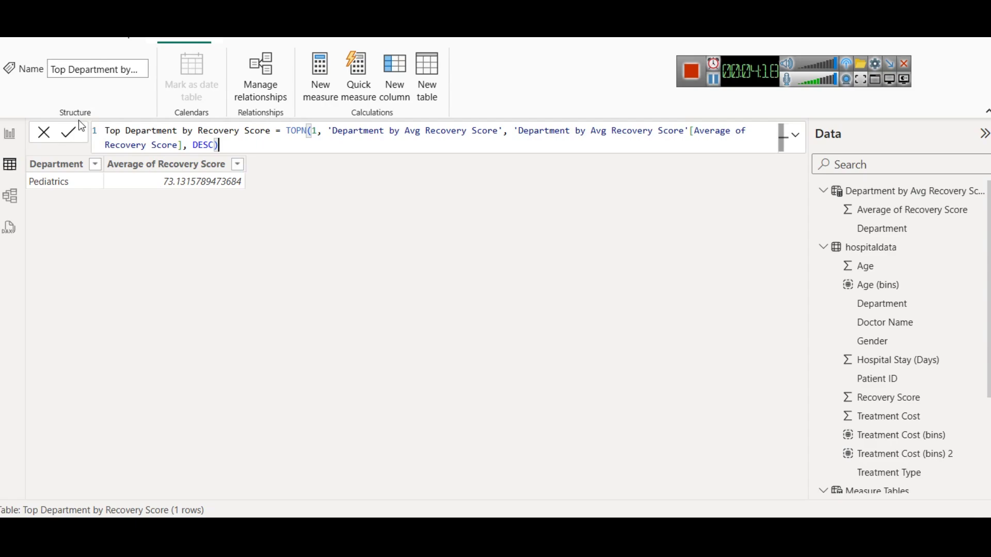
left_click(69, 133)
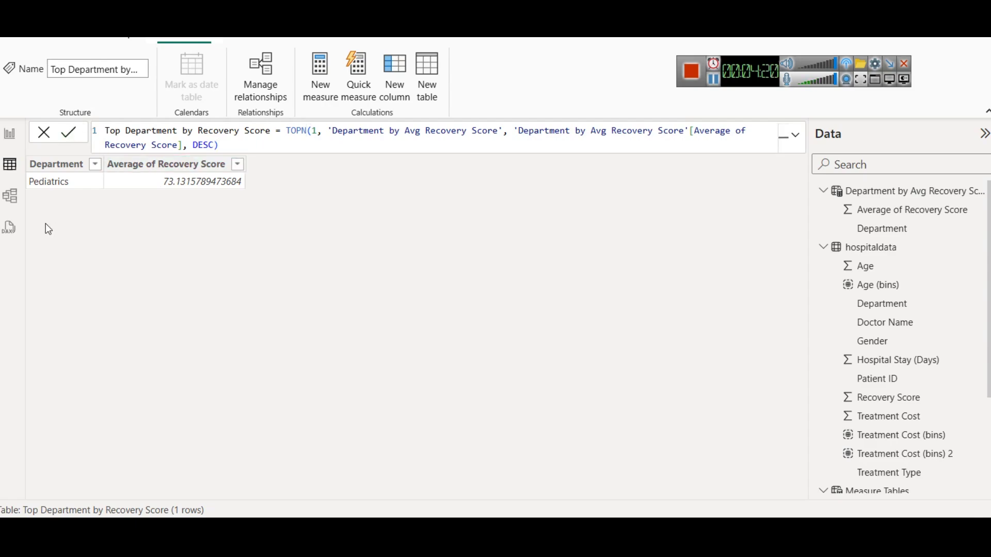
Step: On the report page "Repot 3 - DAX Questions", remove the Total Treatment Cost field from its card
left_click(7, 195)
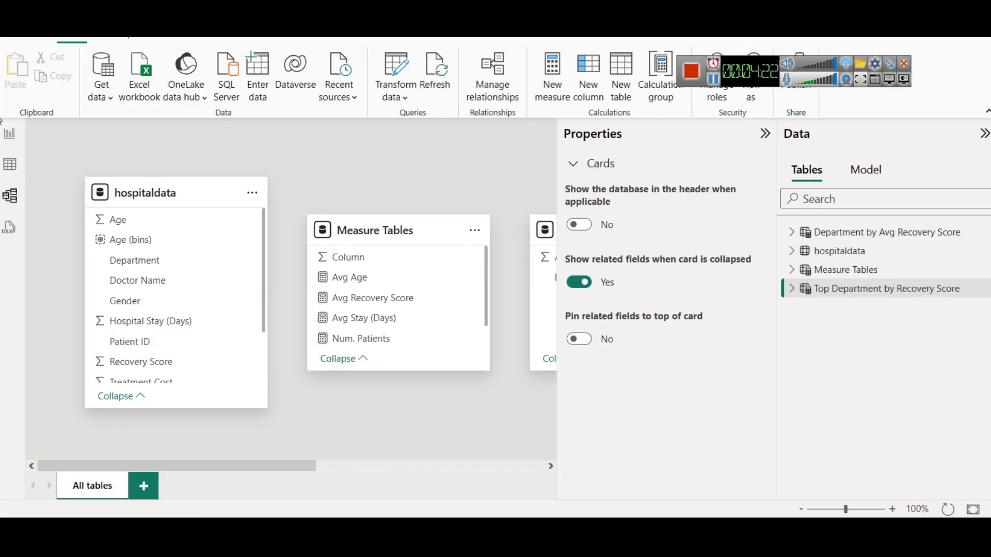
left_click(9, 136)
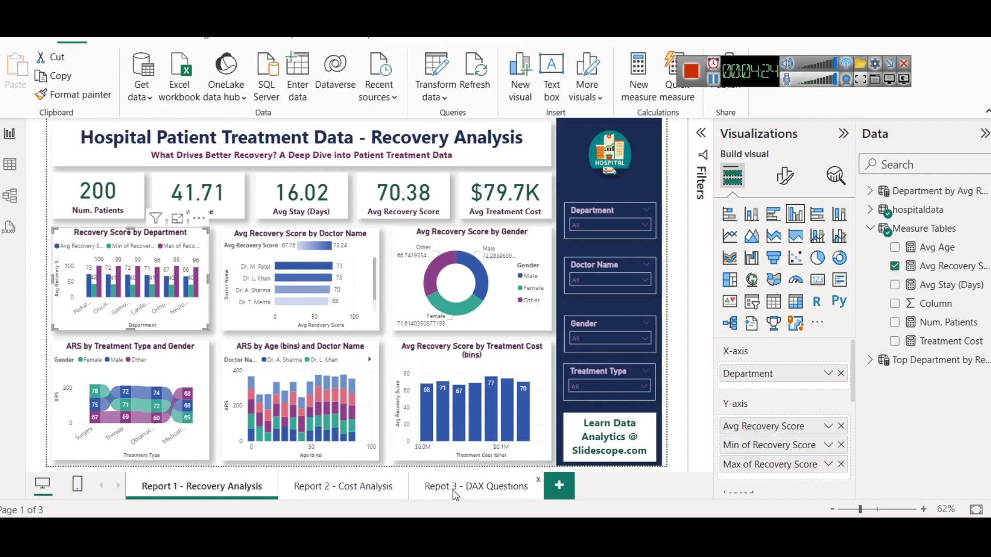
left_click(456, 494)
left_click(175, 190)
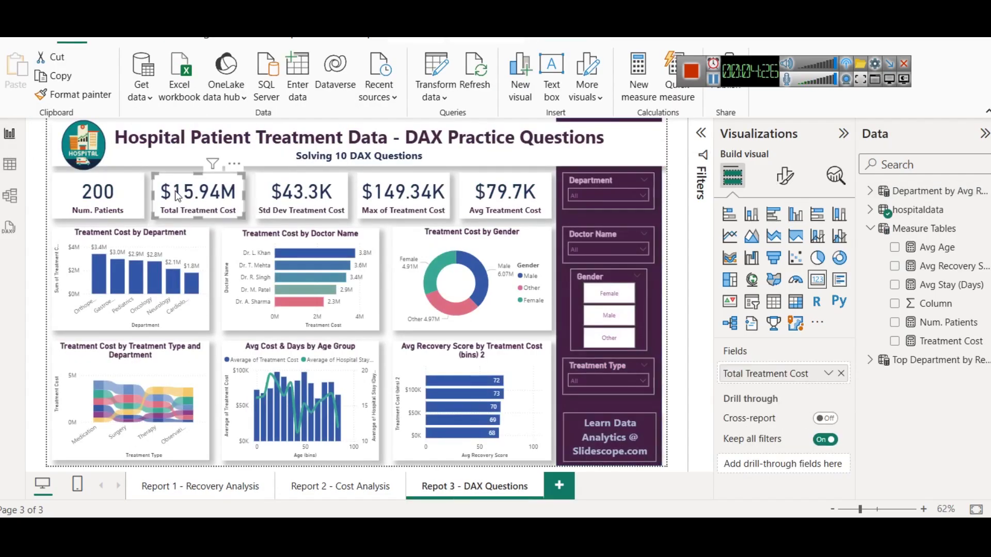
left_click(841, 374)
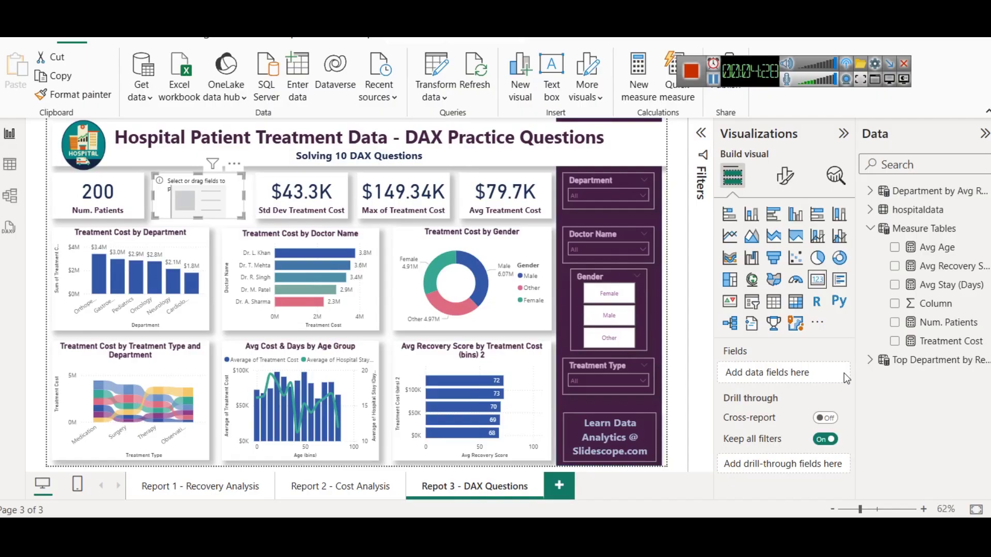
left_click(871, 191)
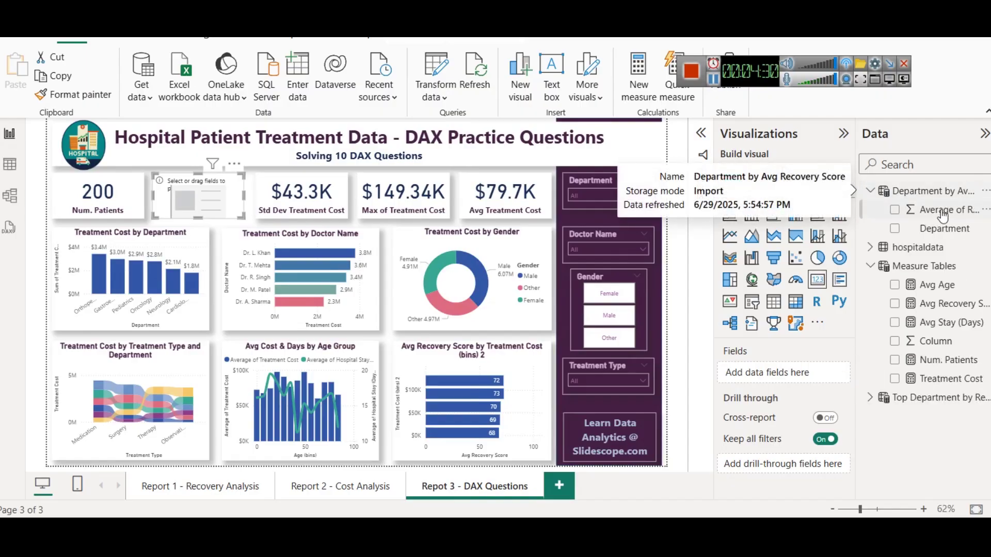
left_click_drag(942, 213, 793, 367)
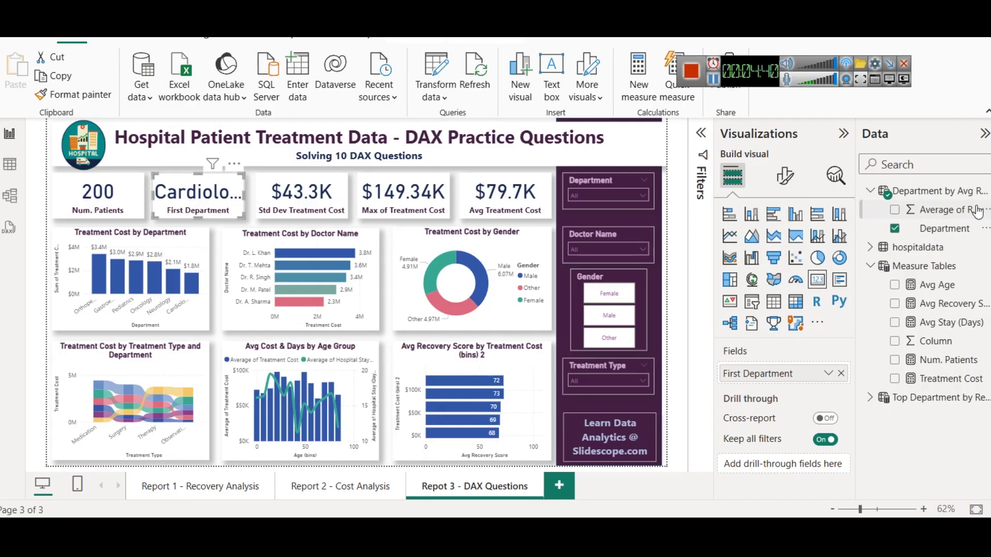
left_click(841, 375)
Step: Add Department from the Top Department by Recovery Score table to the empty card and set its callout value font size to 25
left_click(869, 398)
left_click_drag(931, 445, 789, 376)
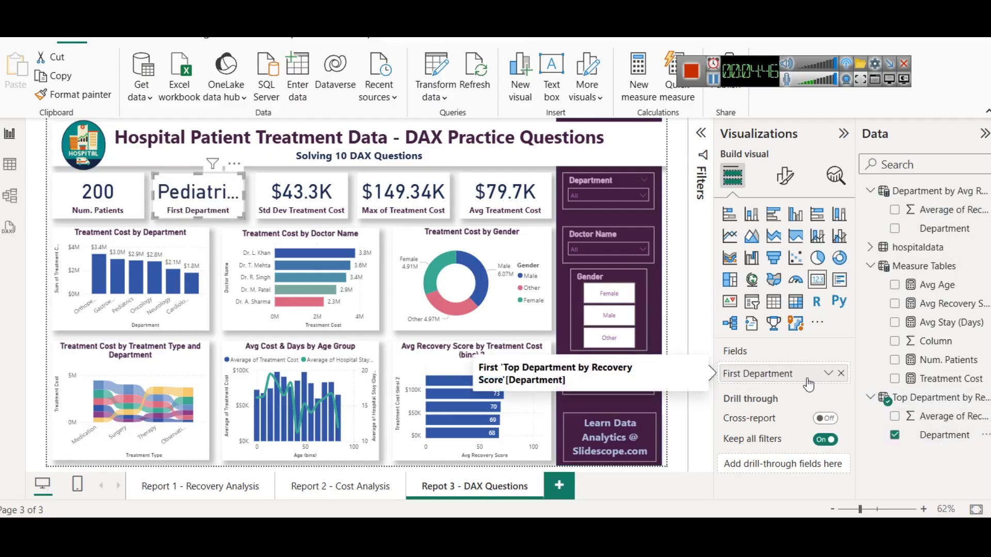
left_click(785, 177)
left_click(778, 287)
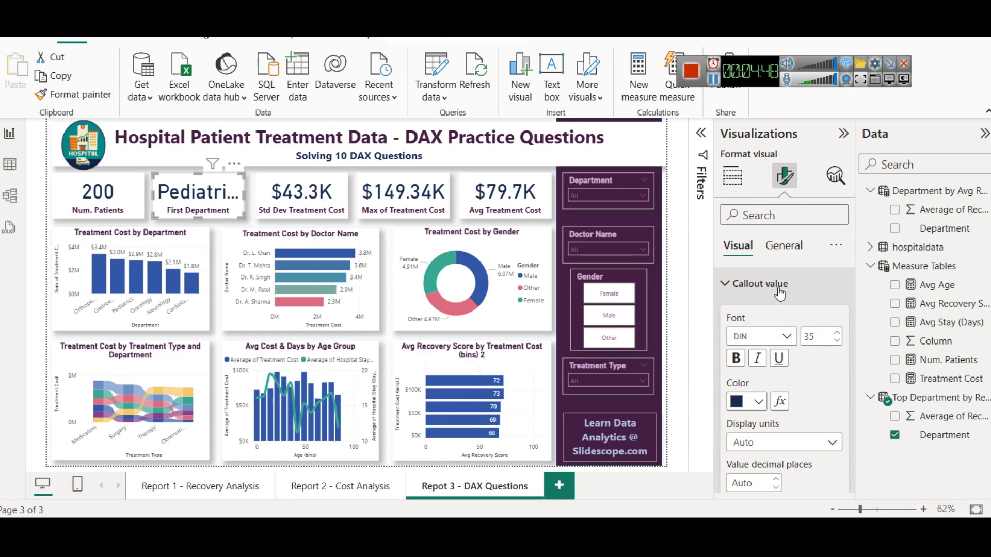
left_click(822, 332)
type("25")
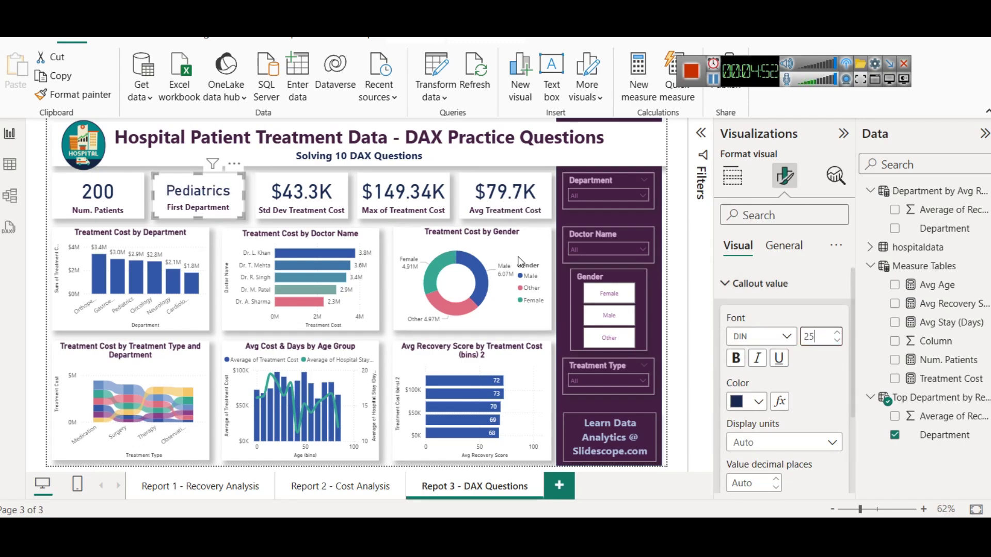
left_click(757, 290)
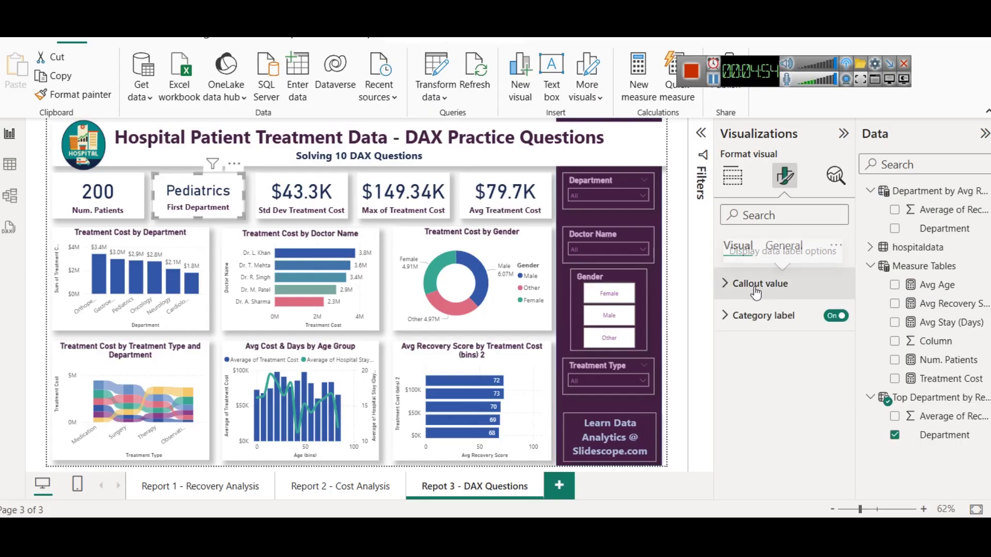
Step: Rename the card's First Department field for this visual as "Dept with Highest Recovery Score"
left_click(732, 175)
left_click(828, 374)
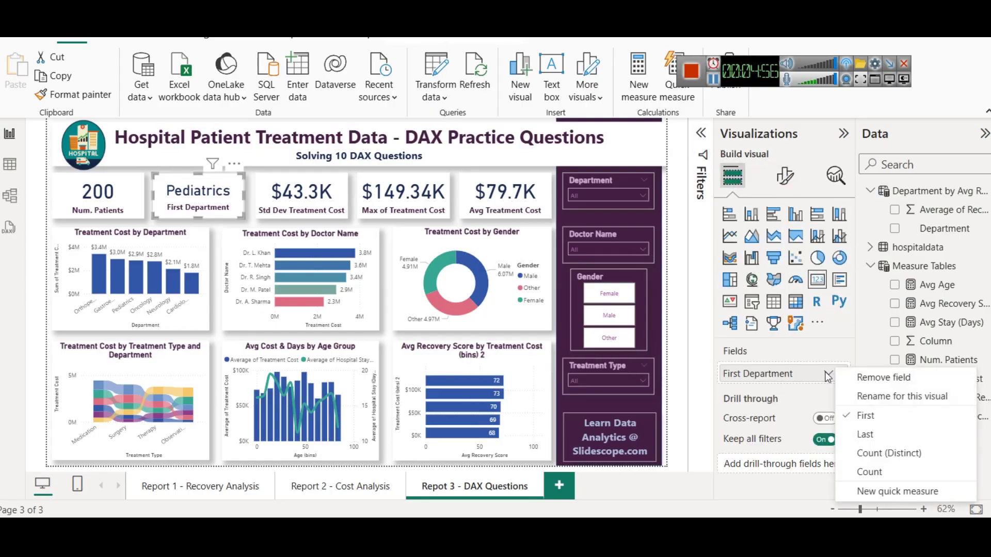
left_click(845, 393)
type("Hi")
type("pt ")
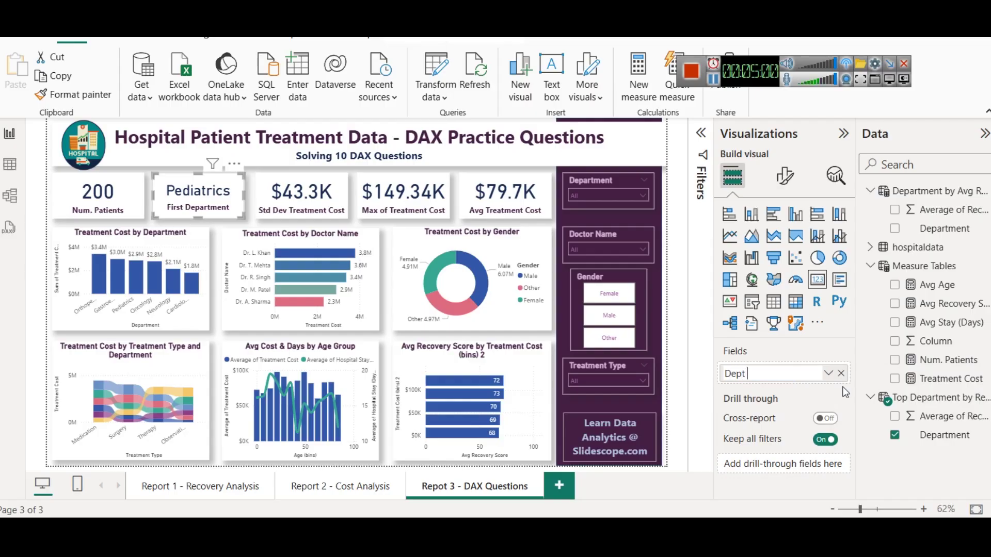
type("with Highest Recovery Sc")
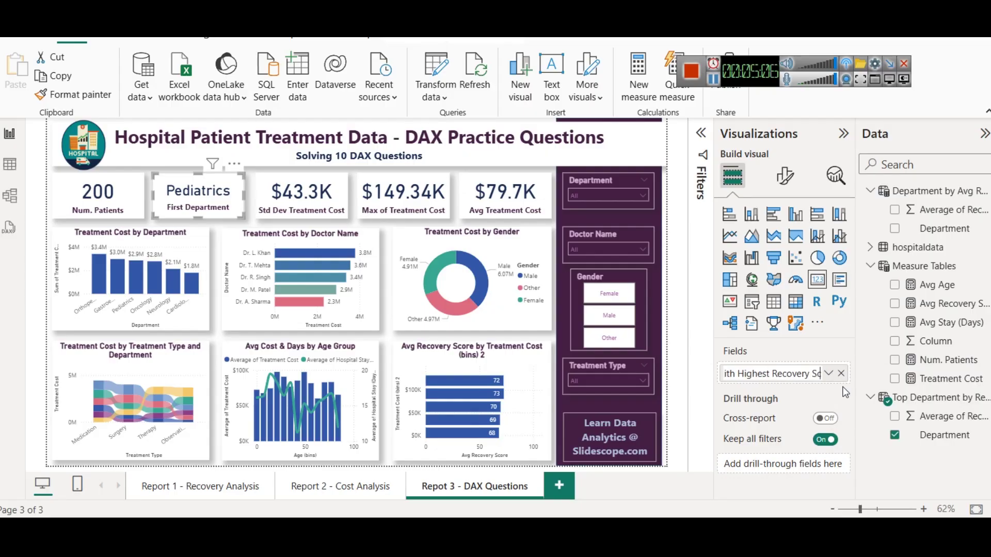
type("ore")
key("Return")
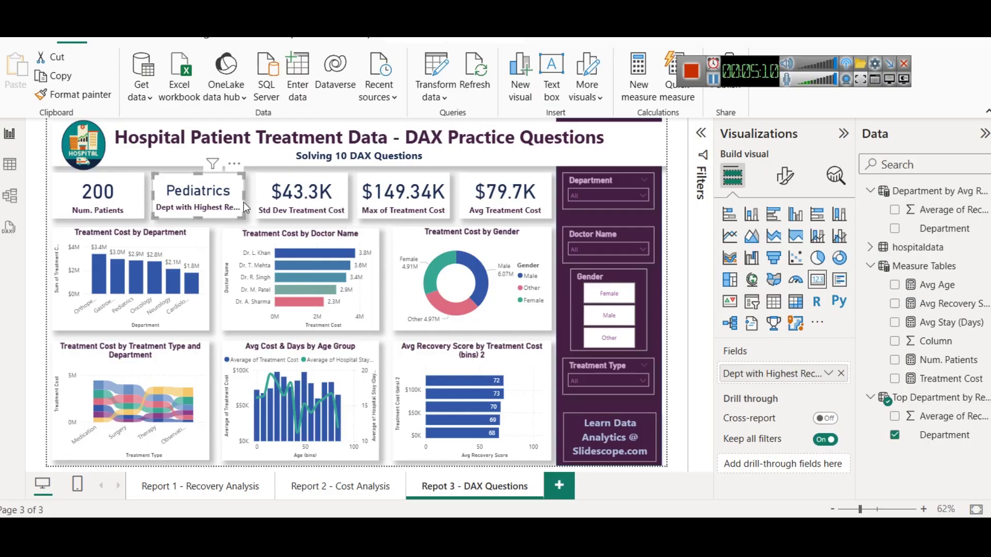
Step: Delete the Std Dev Treatment Cost card and widen the Dept with Highest Recovery Score card until its full label fits
left_click(297, 206)
key("Delete")
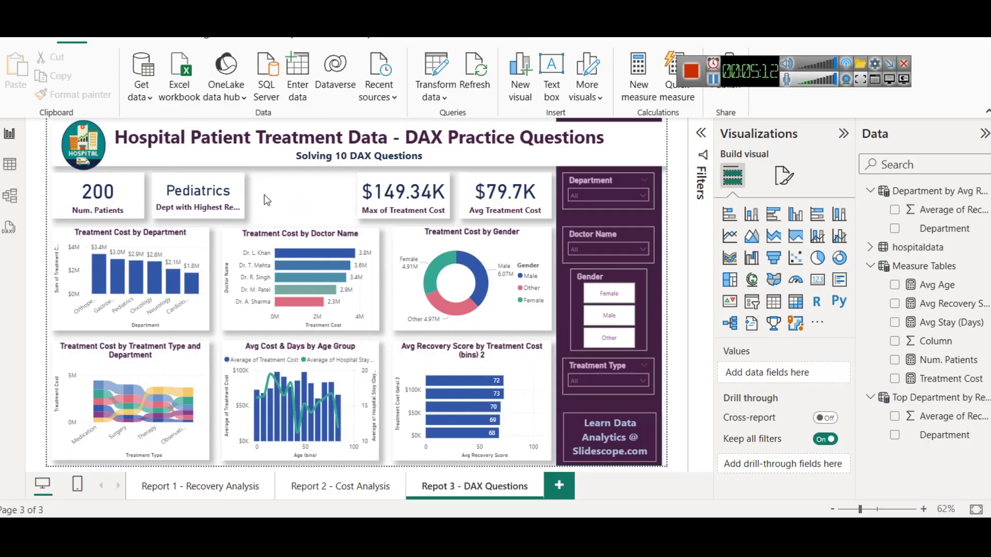
left_click(242, 191)
left_click_drag(245, 192, 289, 193)
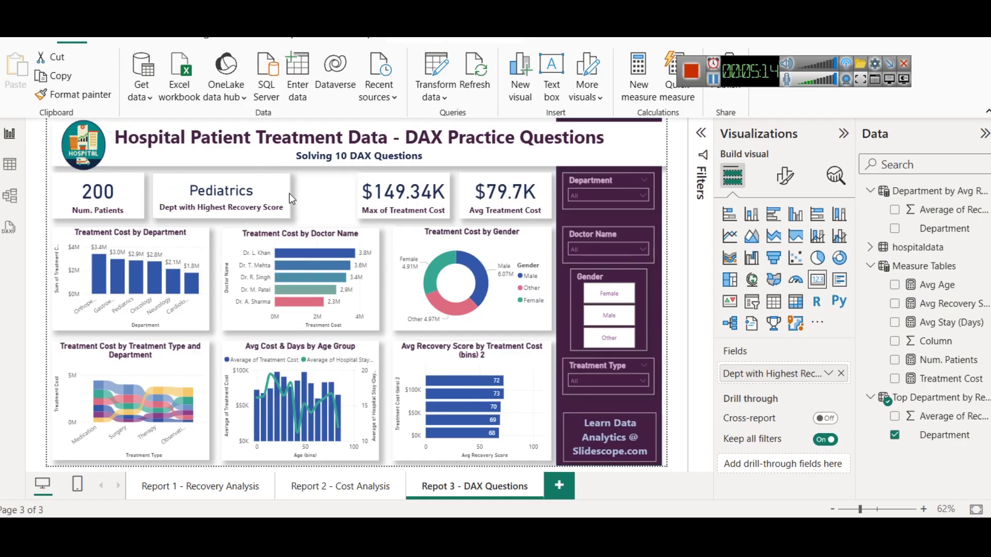
left_click(310, 206)
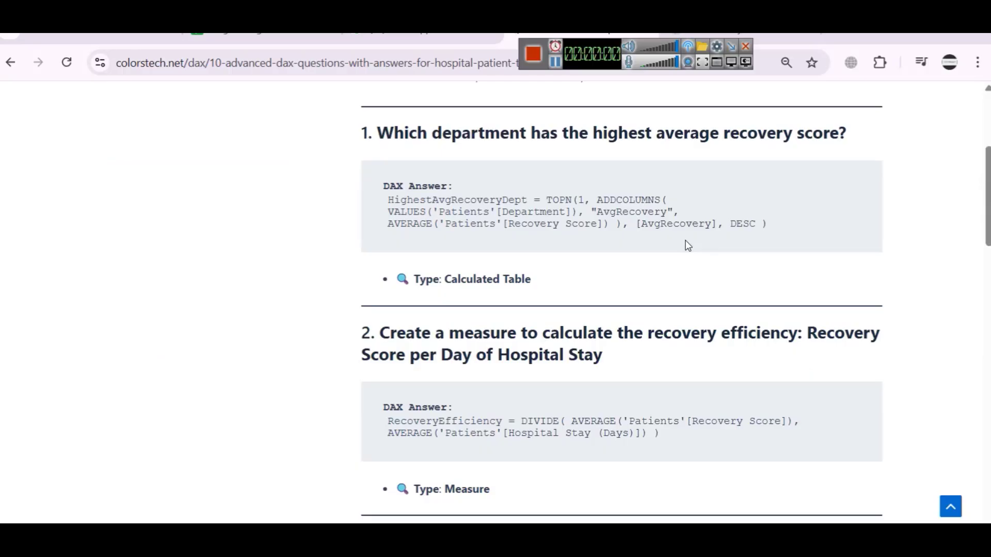
Step: Read DAX question 2 on the web page, then switch to Power BI and examine the hospitaldata table's Hospital Stay (Days) column
scroll(611, 261, "down", 4)
scroll(574, 251, "up", 1)
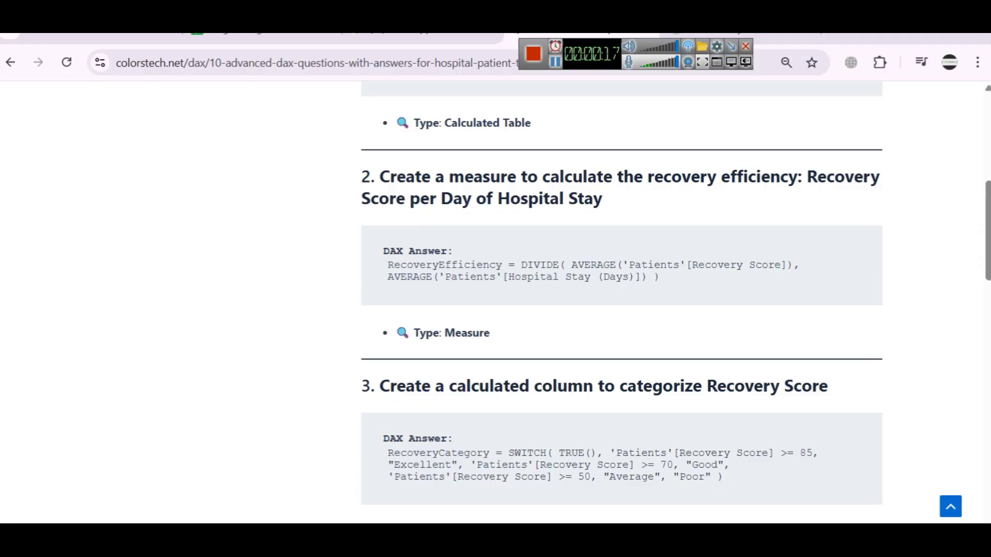
key("alt+Tab")
left_click(9, 191)
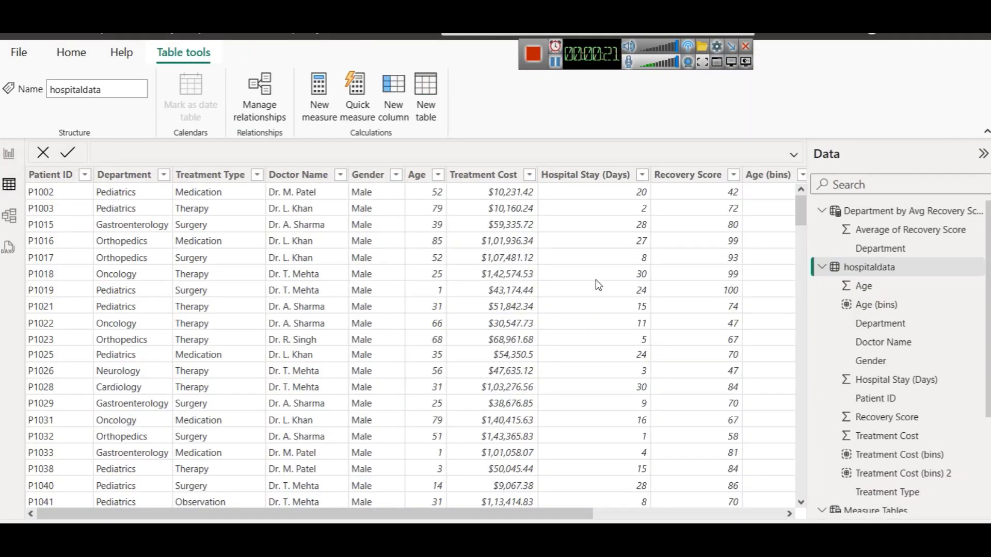
left_click(598, 178)
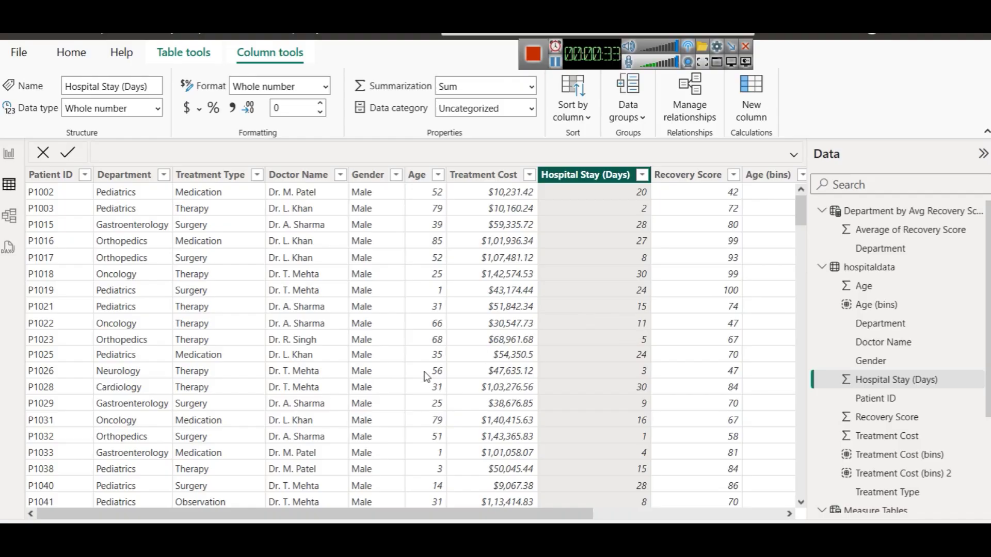
Step: Switch to the browser and copy question 2's RecoveryEfficiency DAX answer from the web page
mouse_move(401, 537)
left_click(385, 497)
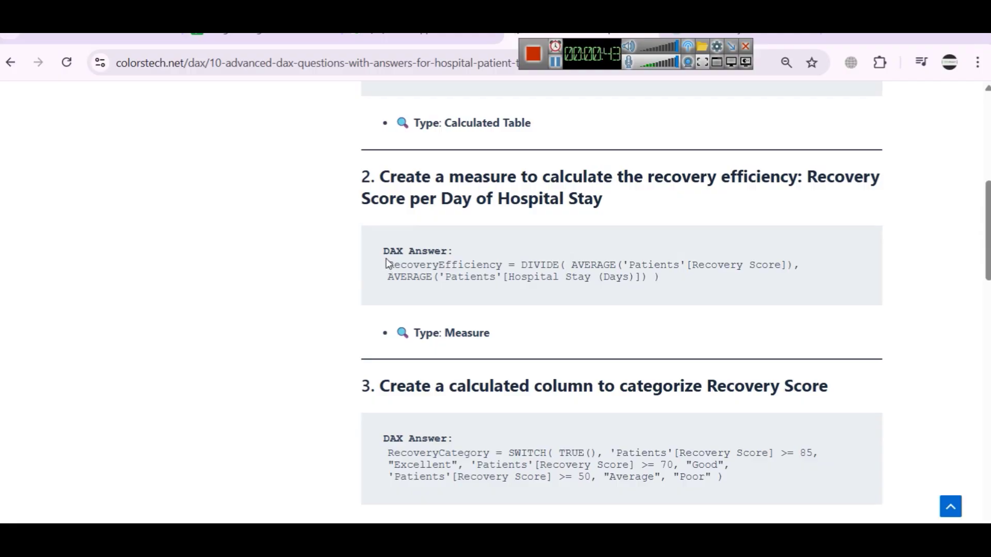
left_click_drag(384, 264, 714, 293)
key("ctrl+c")
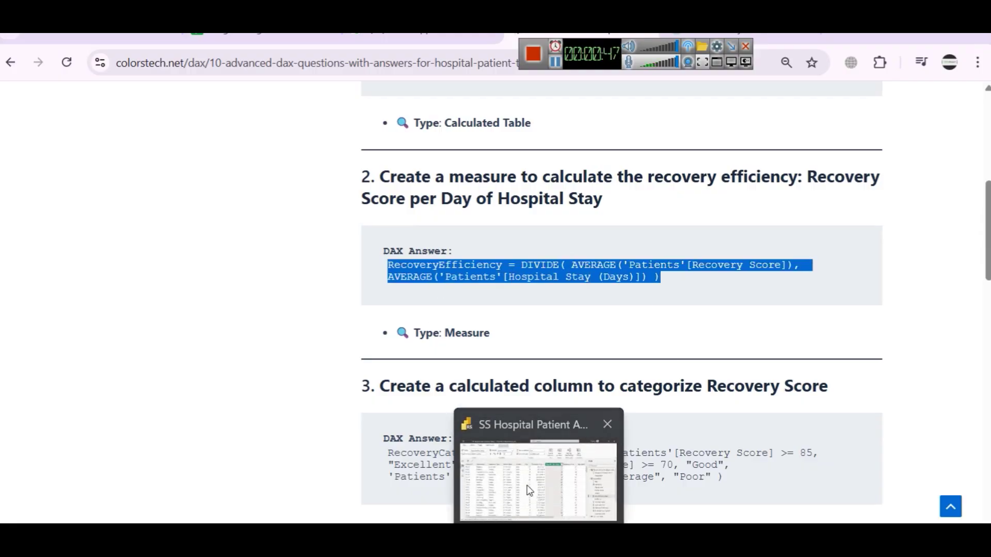
Step: Back in Power BI's report view, create a new measure in Measure Tables and paste the copied RecoveryEfficiency formula
left_click(530, 490)
left_click(8, 154)
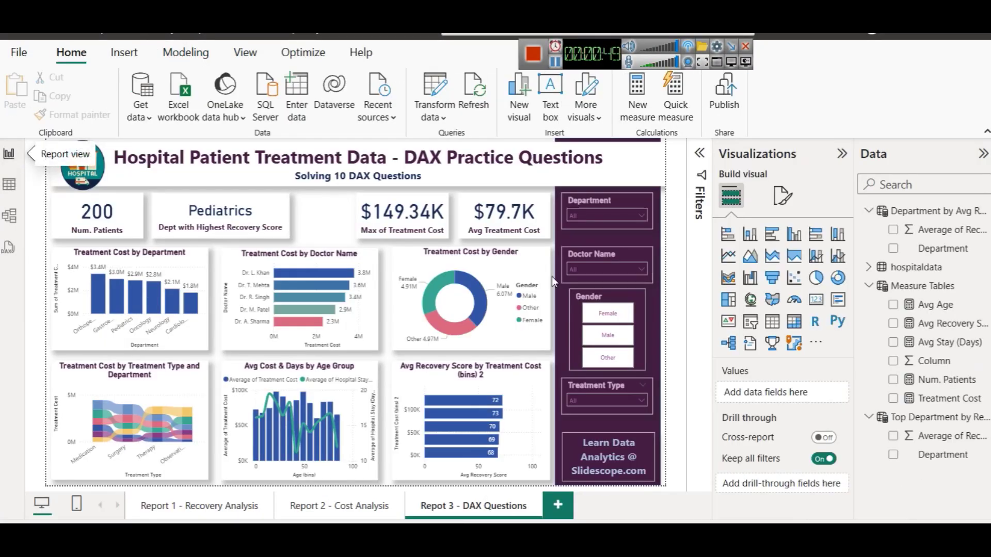
left_click(869, 417)
right_click(934, 292)
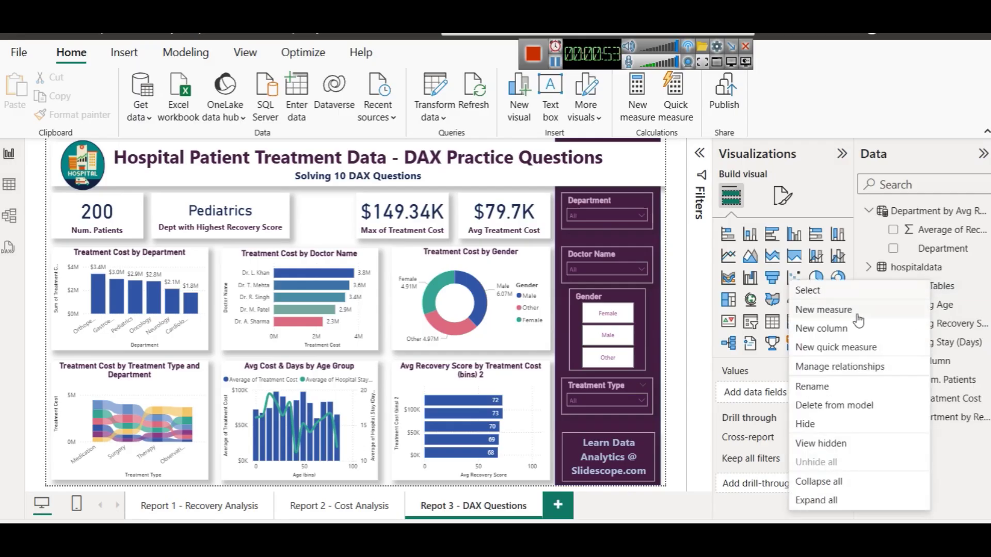
key("Escape")
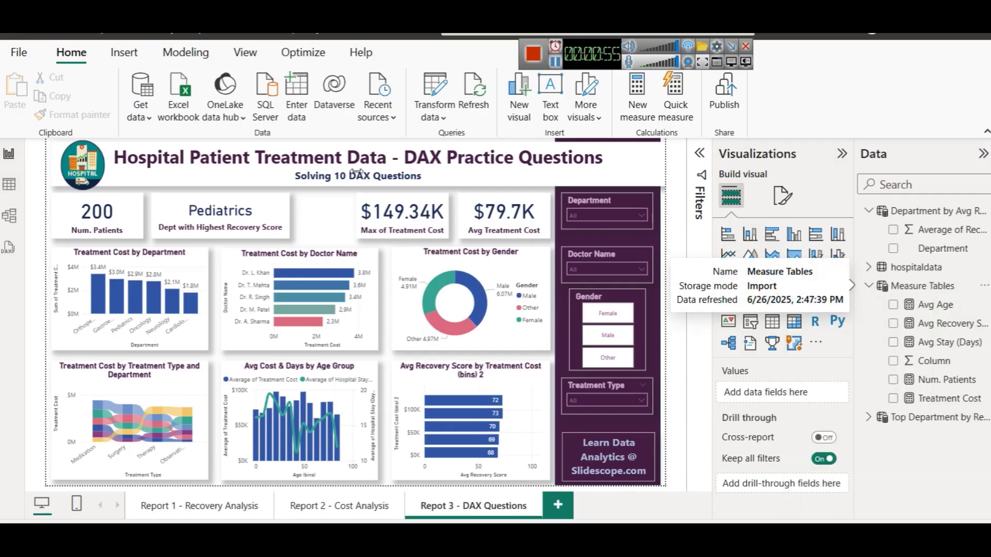
left_click(927, 342)
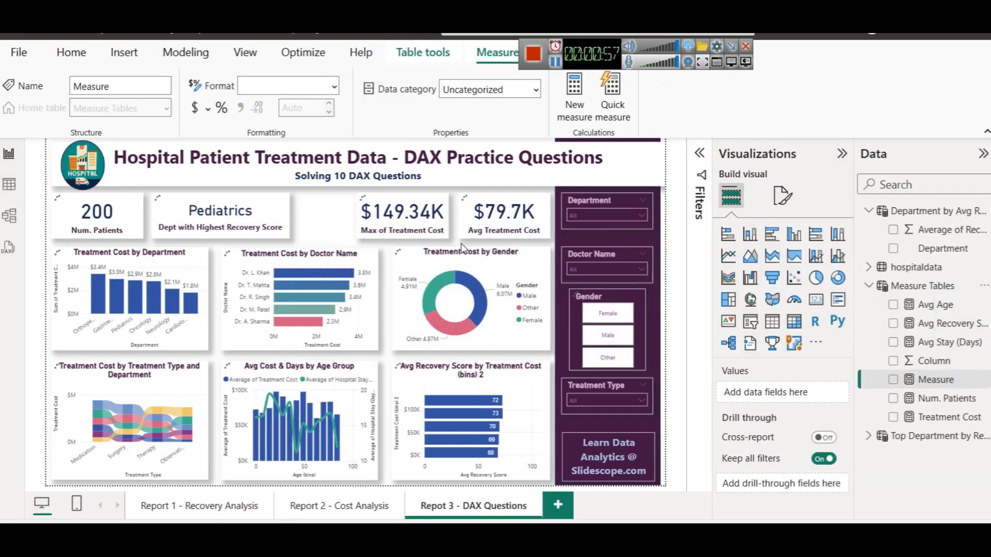
key("ctrl+v")
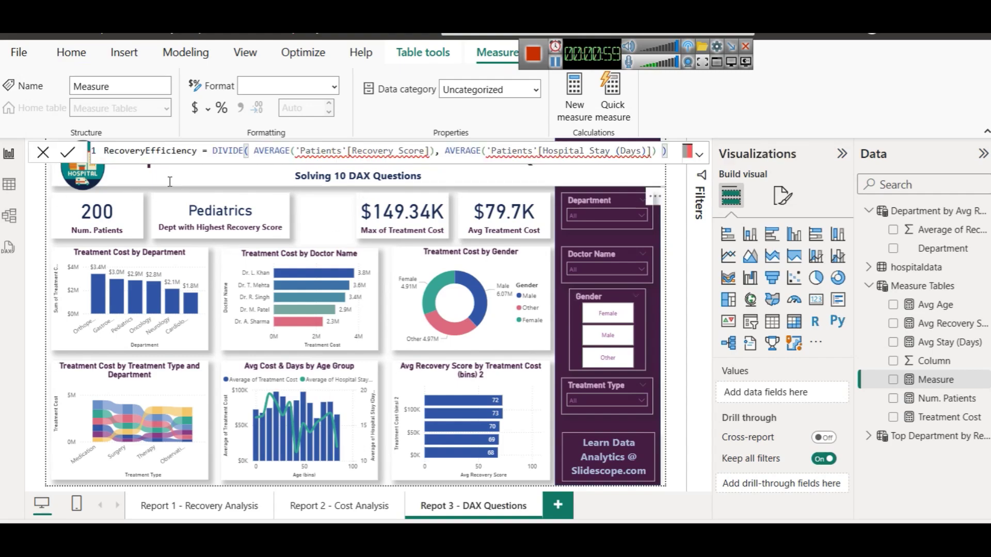
Step: Replace the table name Patients with hospitaldata in both AVERAGE functions of the RecoveryEfficiency formula
double_click(312, 151)
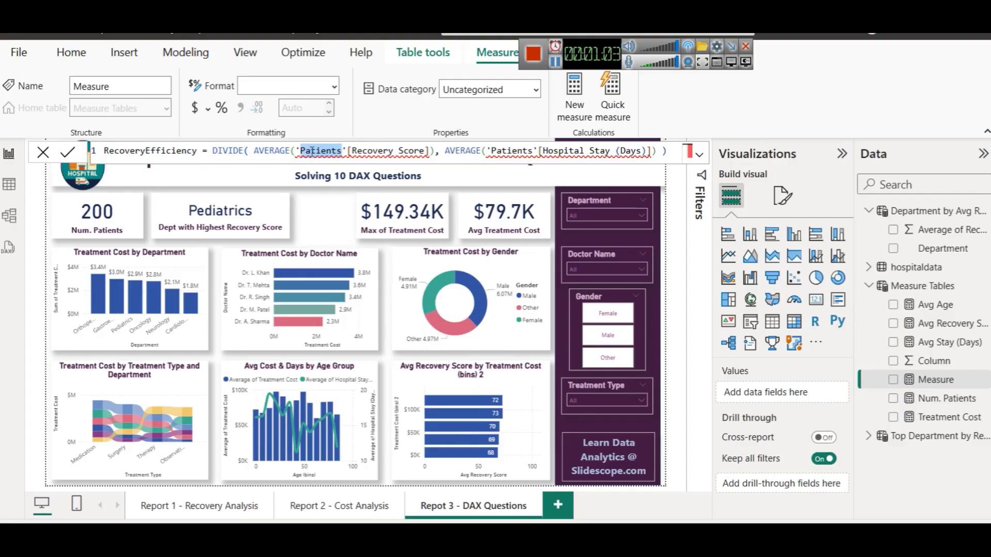
type("hospitaldata")
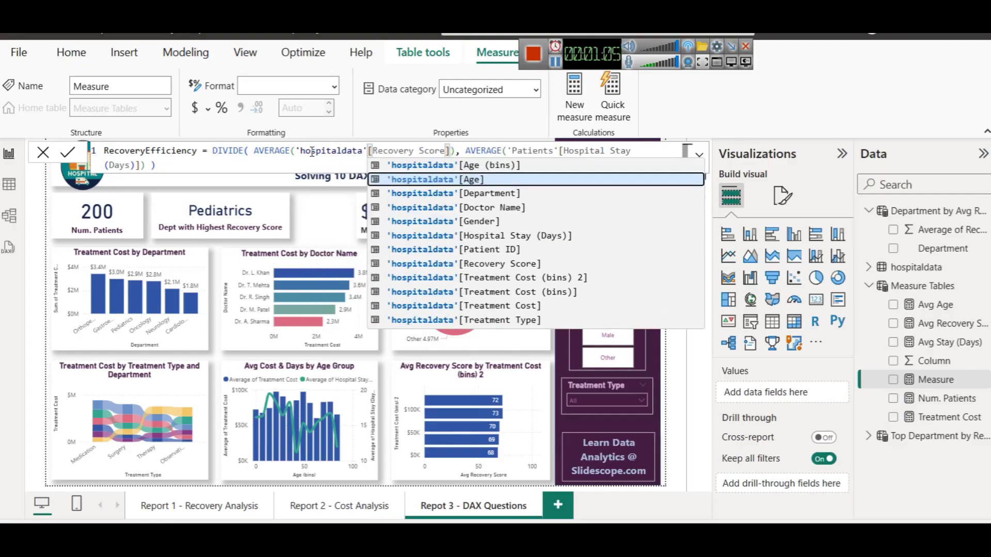
key("Escape")
double_click(313, 151)
key("ctrl+c")
left_click(541, 151)
key("ctrl+v")
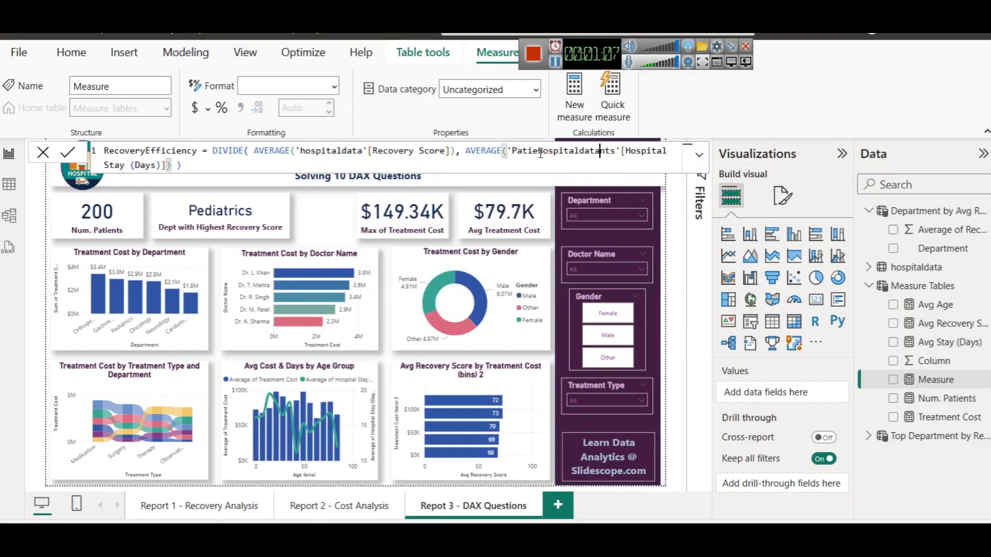
double_click(550, 150)
key("ctrl+v")
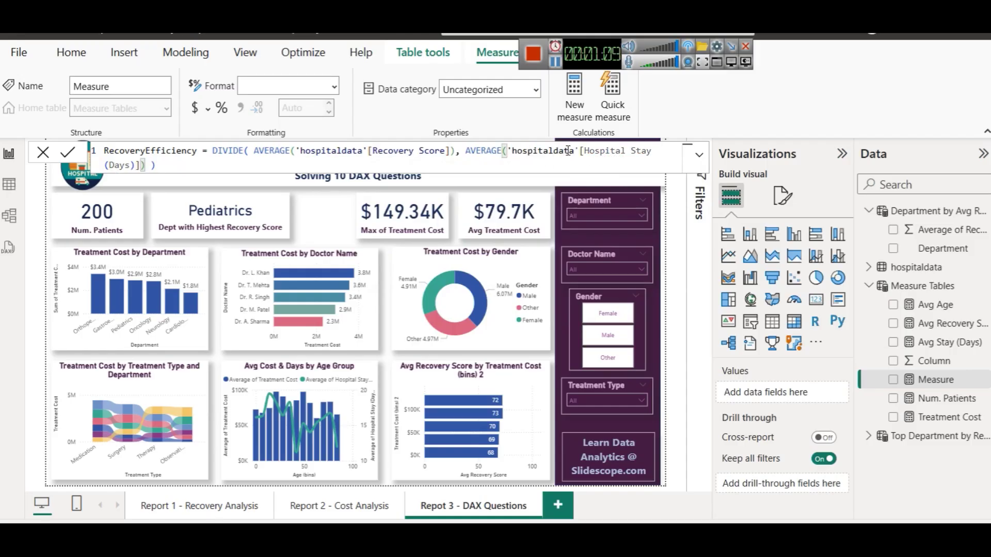
Step: Remove the extra spaces after DIVIDE's opening parenthesis and before its closing parenthesis in the RecoveryEfficiency formula
left_click(253, 155)
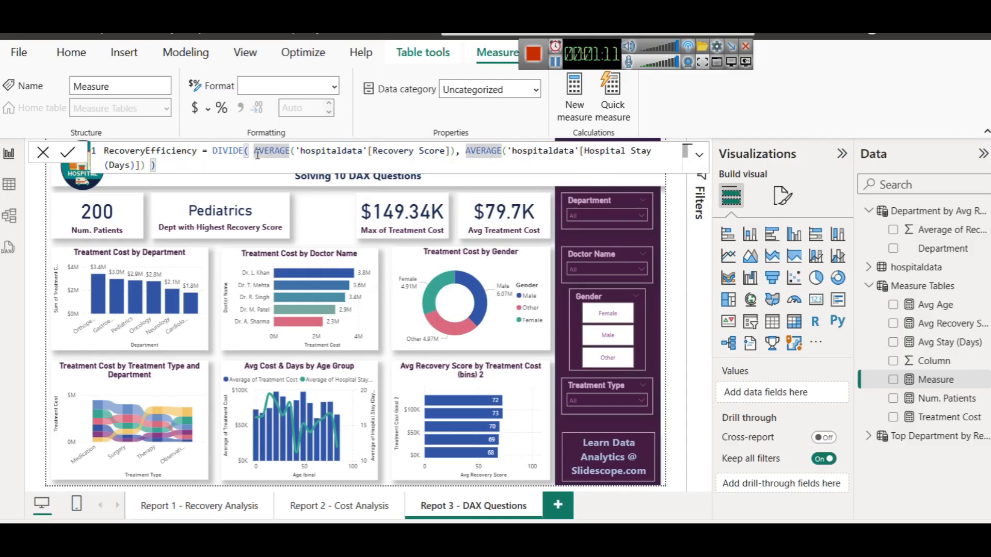
key("BackSpace")
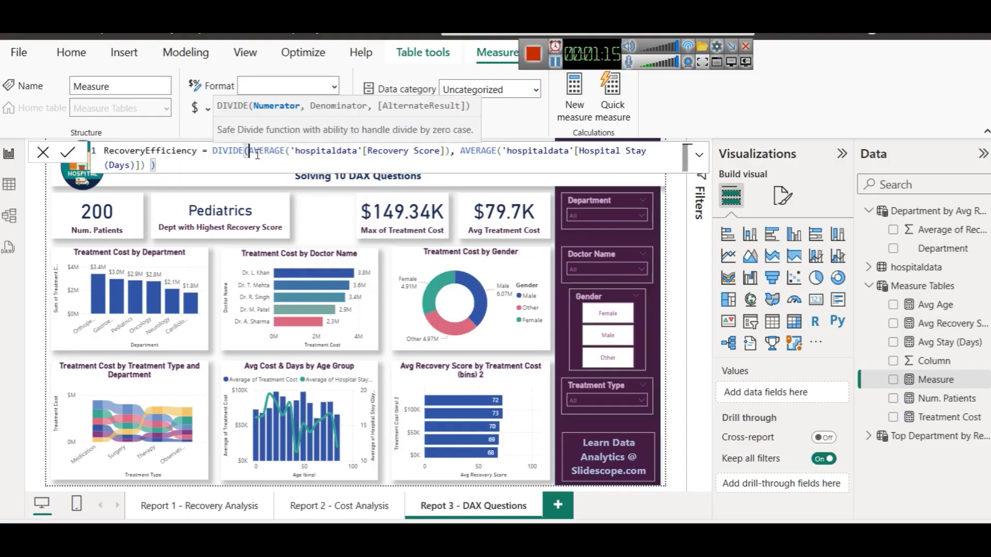
left_click(451, 150)
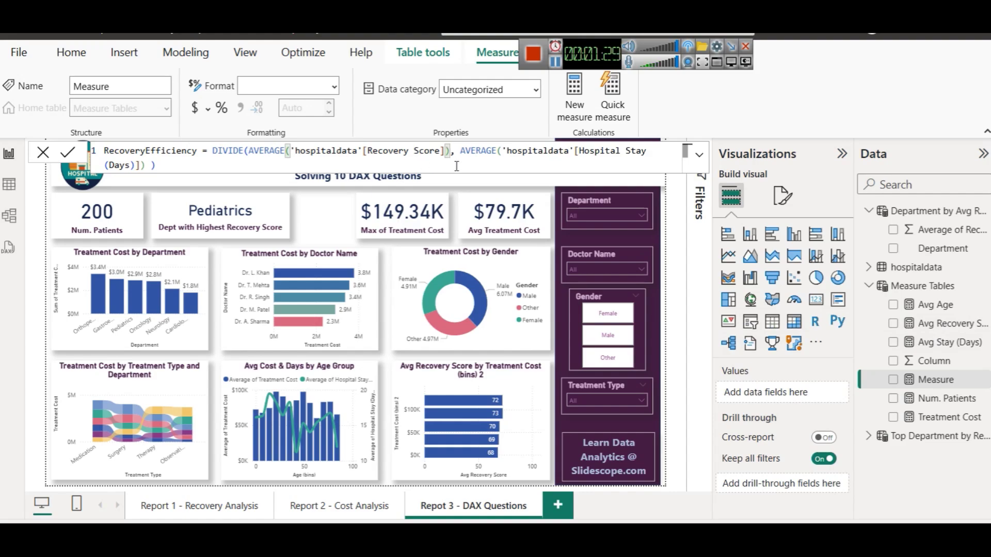
left_click(283, 159)
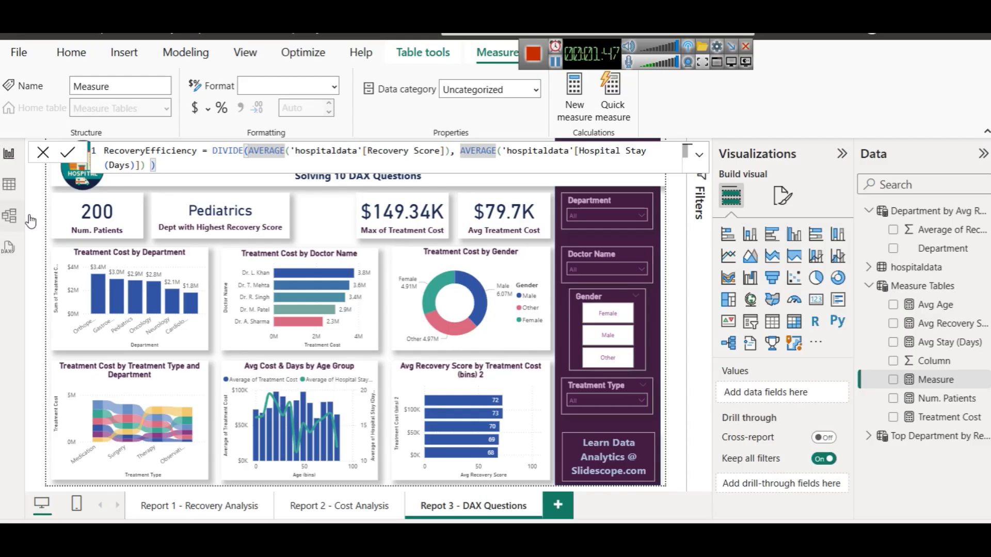
left_click(150, 165)
key("BackSpace")
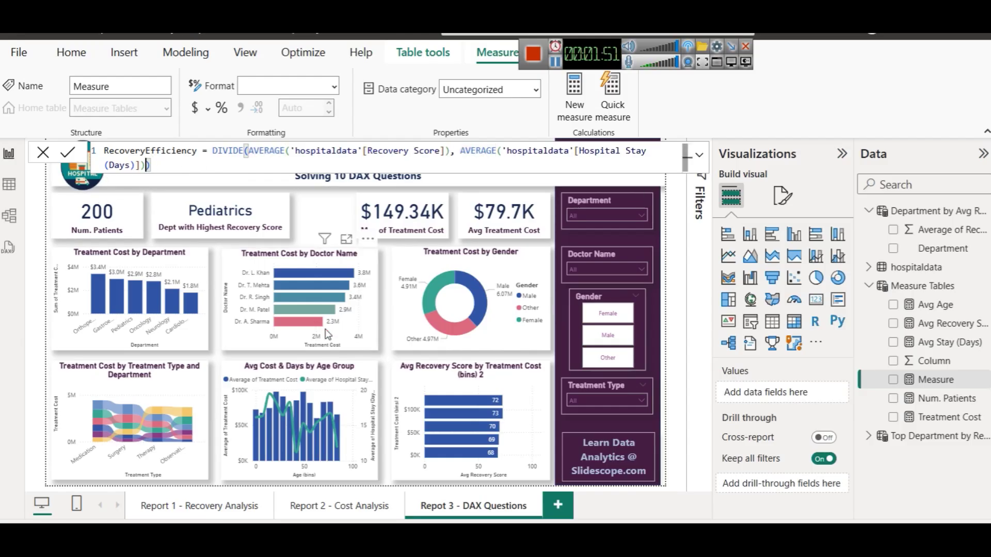
Step: Recheck question 2 on the web page in the browser, then return to Power BI and commit the RecoveryEfficiency measure
mouse_move(413, 537)
left_click(415, 469)
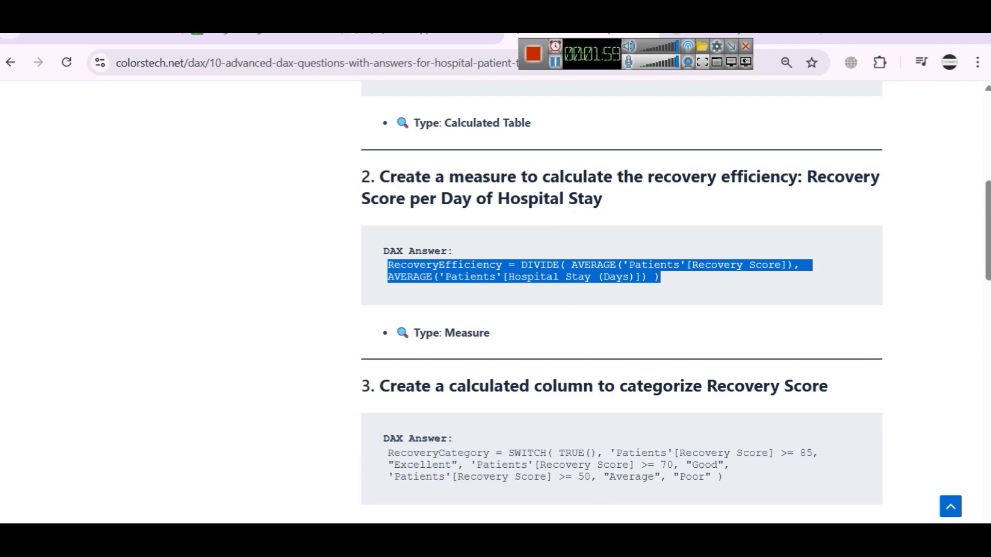
left_click(555, 490)
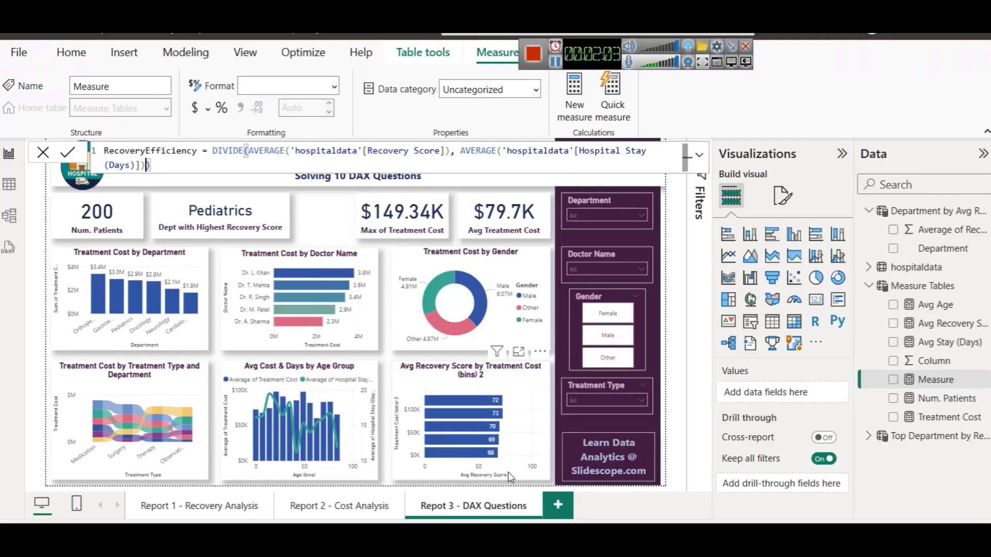
left_click(68, 151)
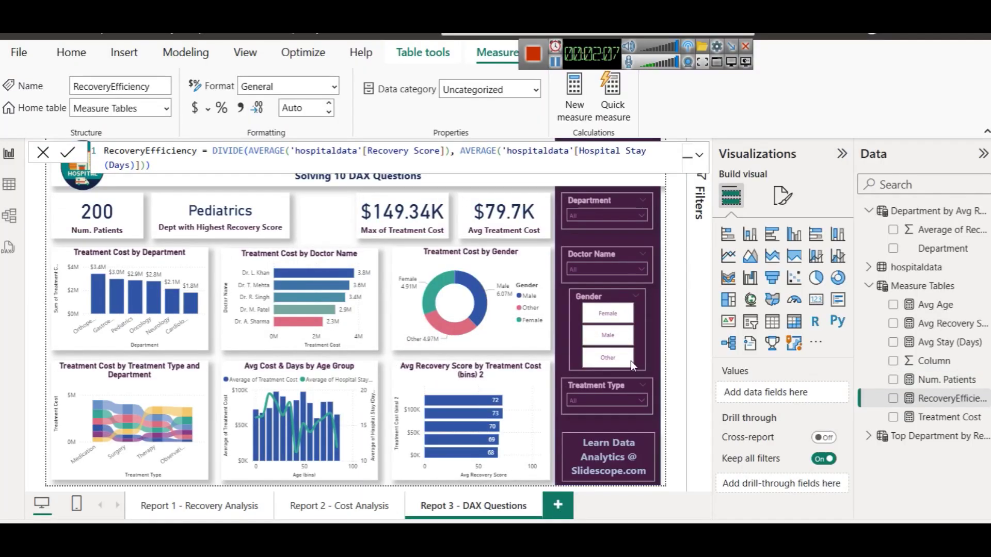
Step: In the table view, format the RecoveryEfficiency measure in Measure Tables as a percentage
left_click(253, 221)
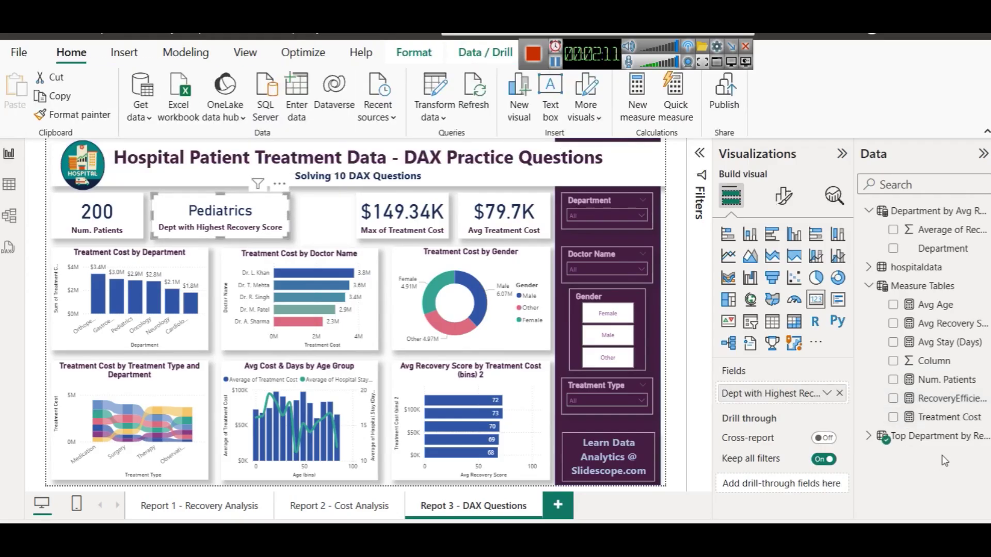
left_click(4, 185)
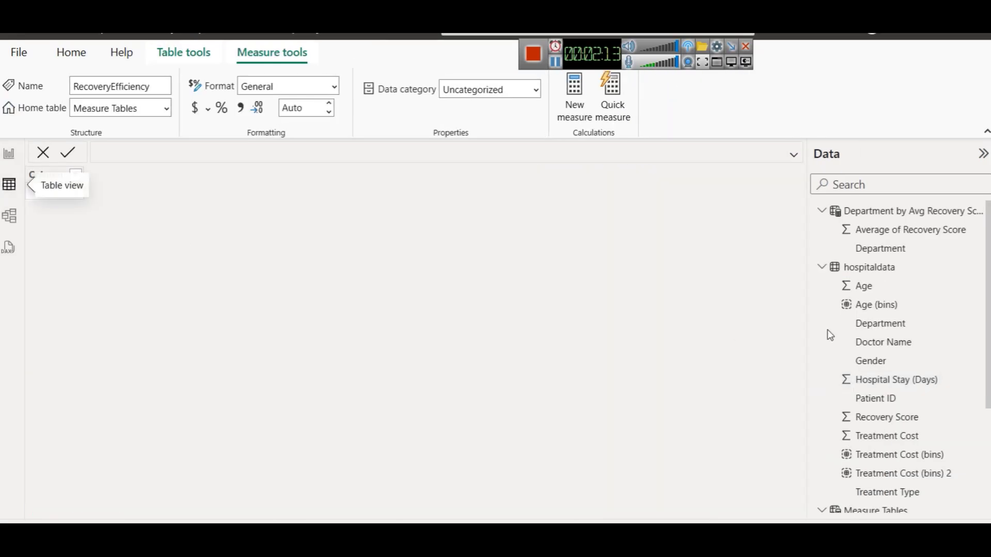
left_click(825, 216)
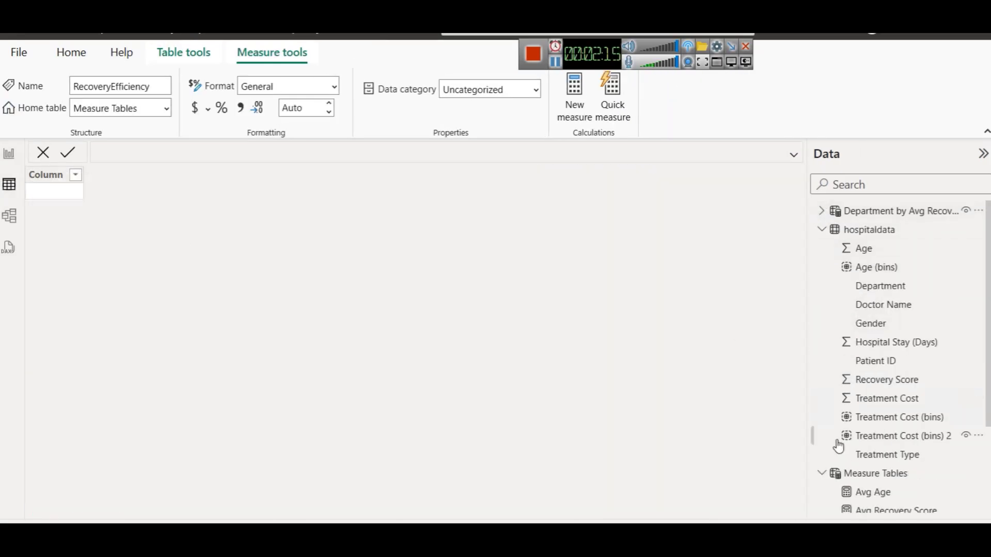
left_click(885, 474)
scroll(892, 475, "down", 3)
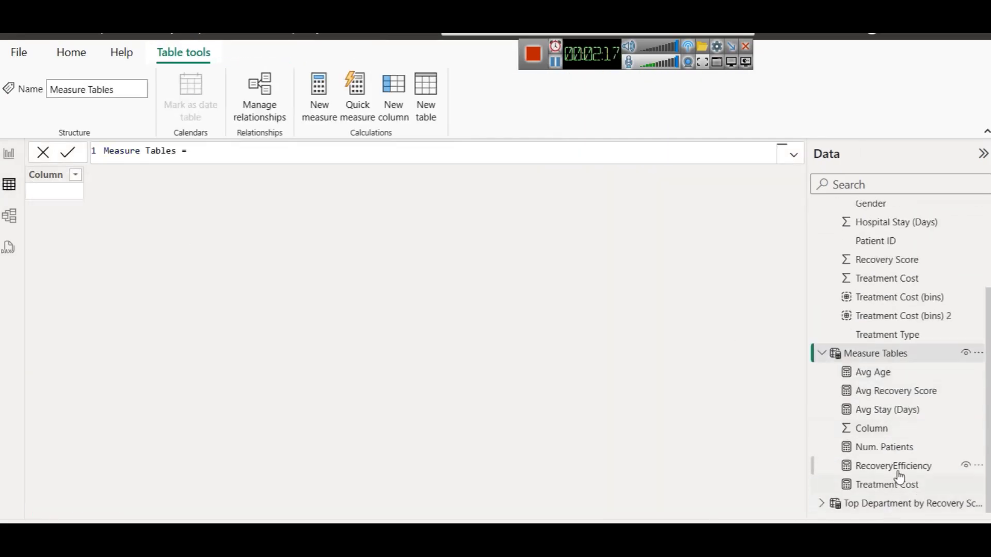
left_click(893, 466)
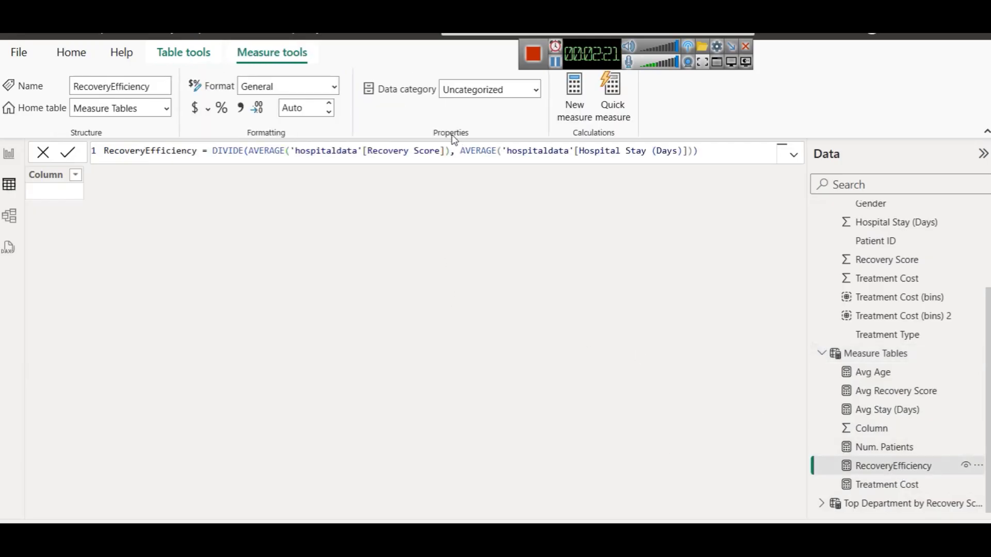
left_click(222, 108)
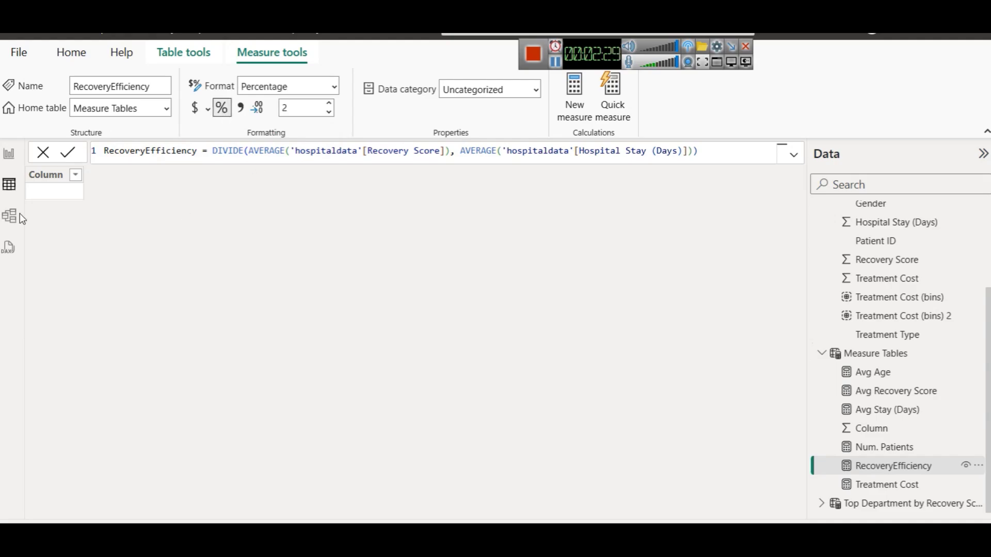
Step: Back in the report view, move the Max of Treatment Cost card beside the Dept with Highest Recovery Score card
left_click(11, 158)
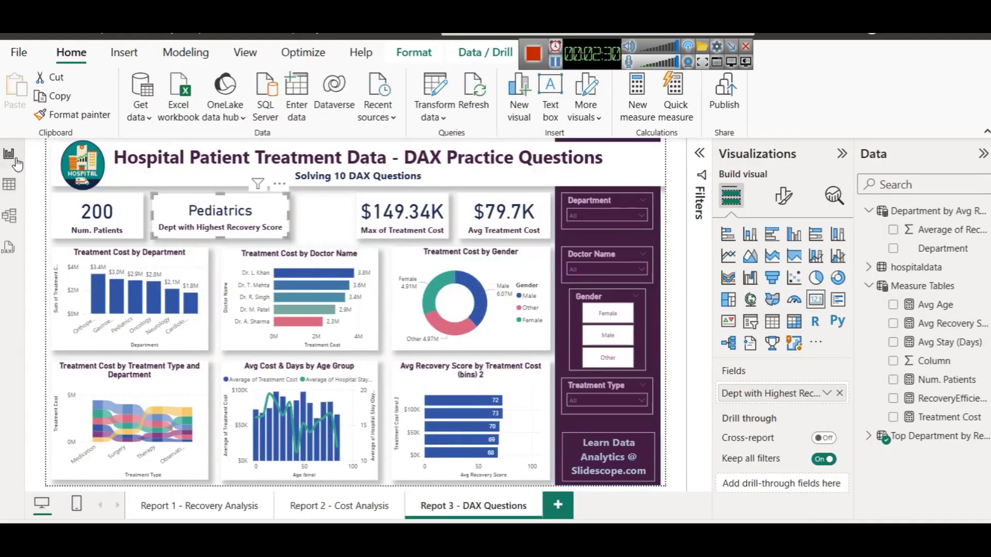
left_click(382, 227)
left_click_drag(382, 227, 324, 224)
Step: Replace the moved card's field with the RecoveryEfficiency measure and rename the measure Recovery Efficiency
left_click(837, 395)
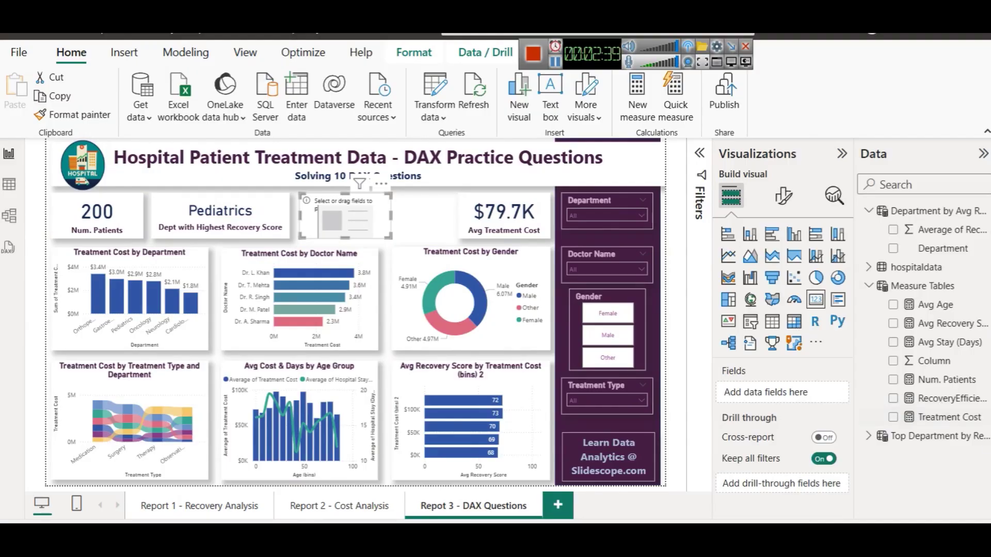
left_click_drag(950, 398, 836, 396)
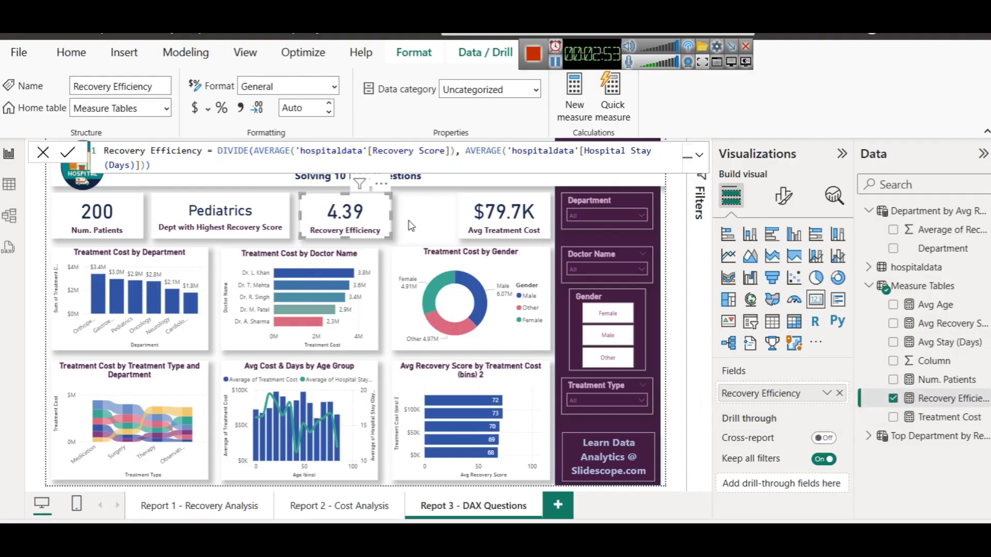
left_click(367, 215)
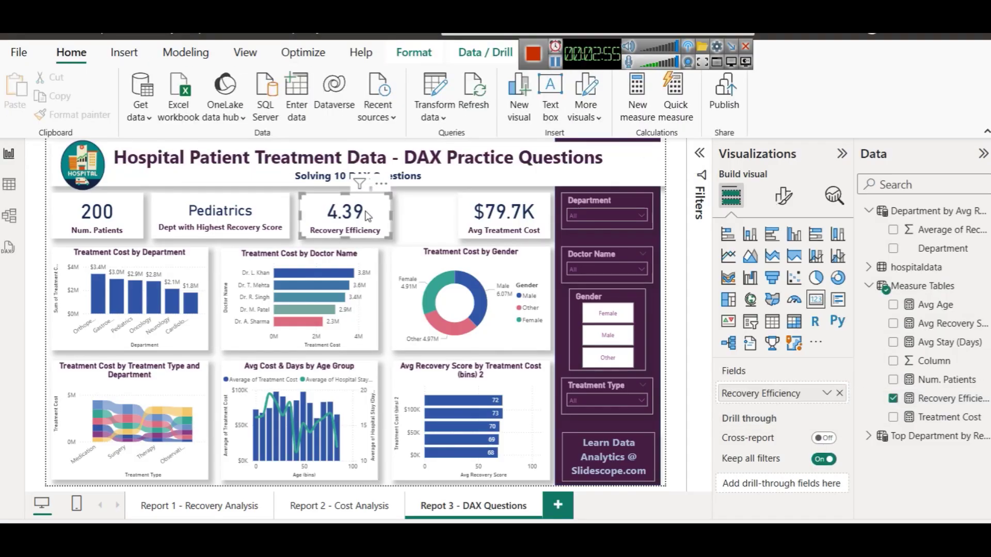
Step: Switch to the Notepad note and change the recovery points patients gain per day of hospital stay to 4.39
key("alt+Tab")
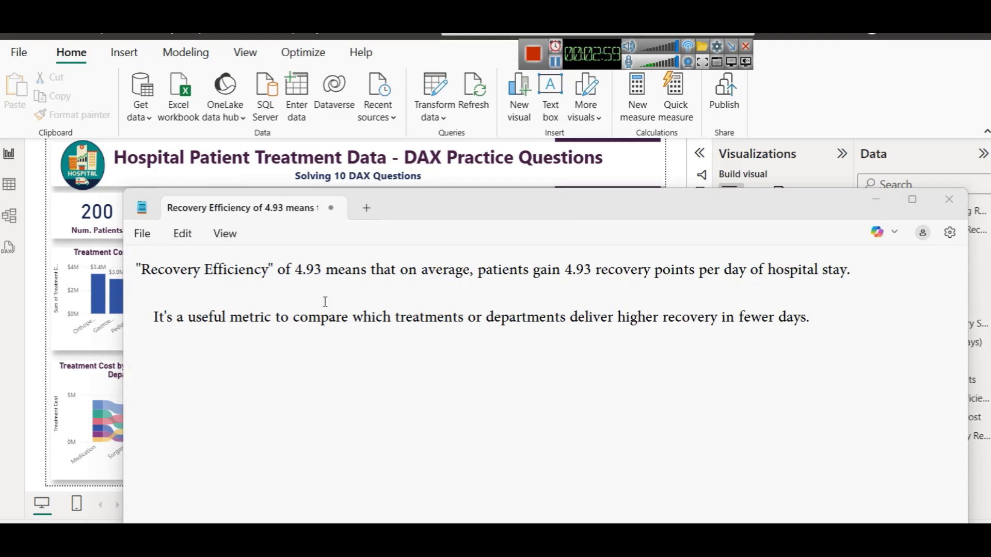
left_click_drag(405, 217, 422, 274)
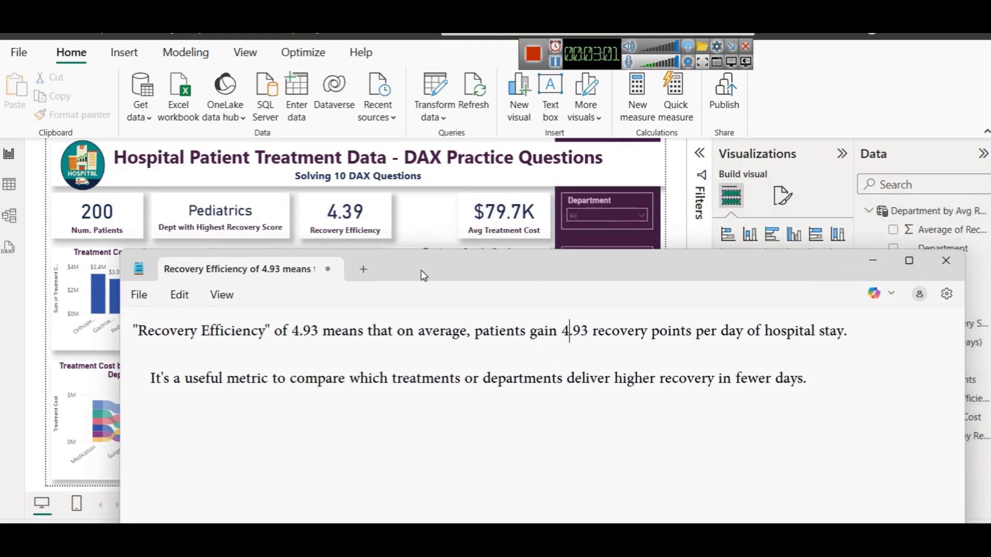
left_click_drag(303, 335, 319, 336)
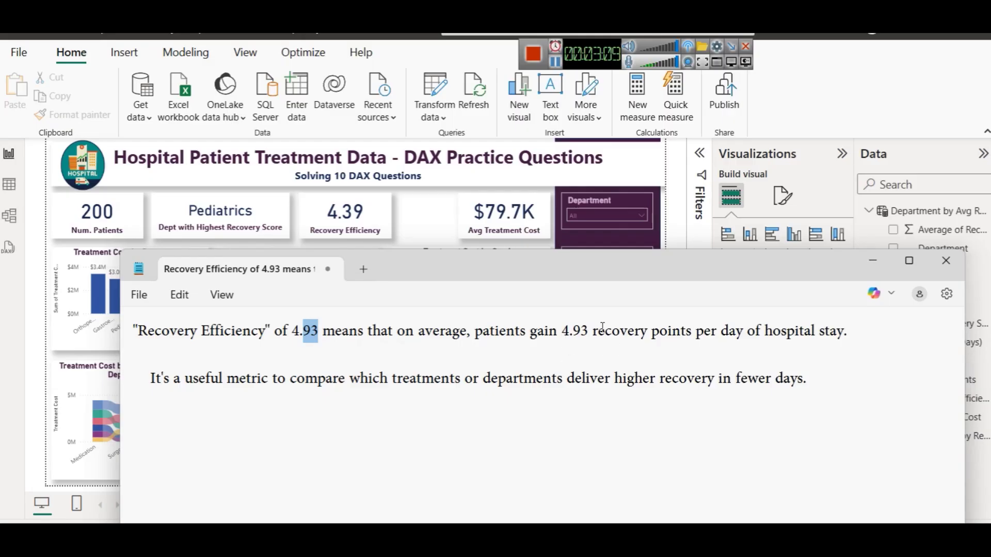
left_click_drag(573, 333, 588, 334)
type("39")
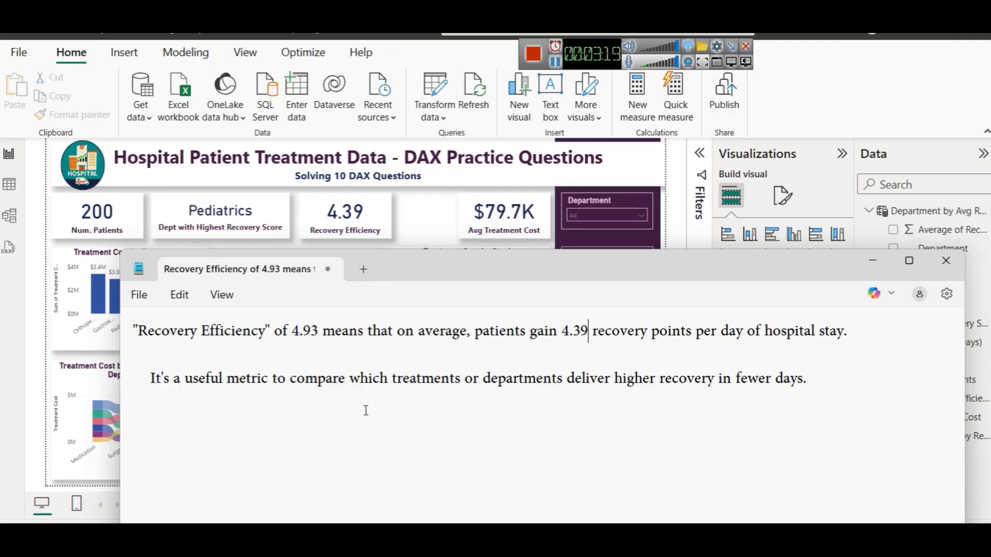
left_click(873, 264)
Step: Replace the Y-axis field of the Treatment Cost by Department chart with the Recovery Efficiency measure
left_click(196, 310)
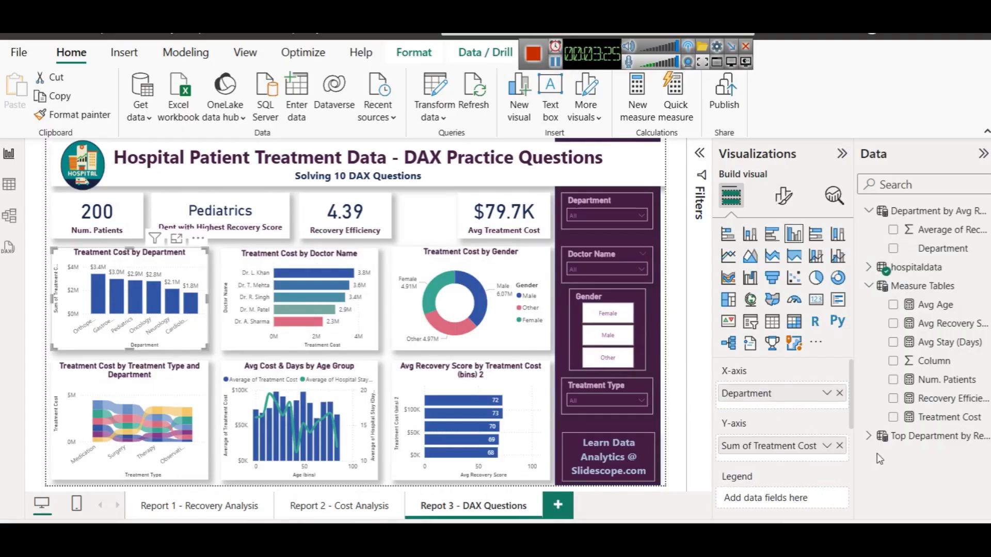
left_click(840, 446)
left_click_drag(934, 398, 784, 446)
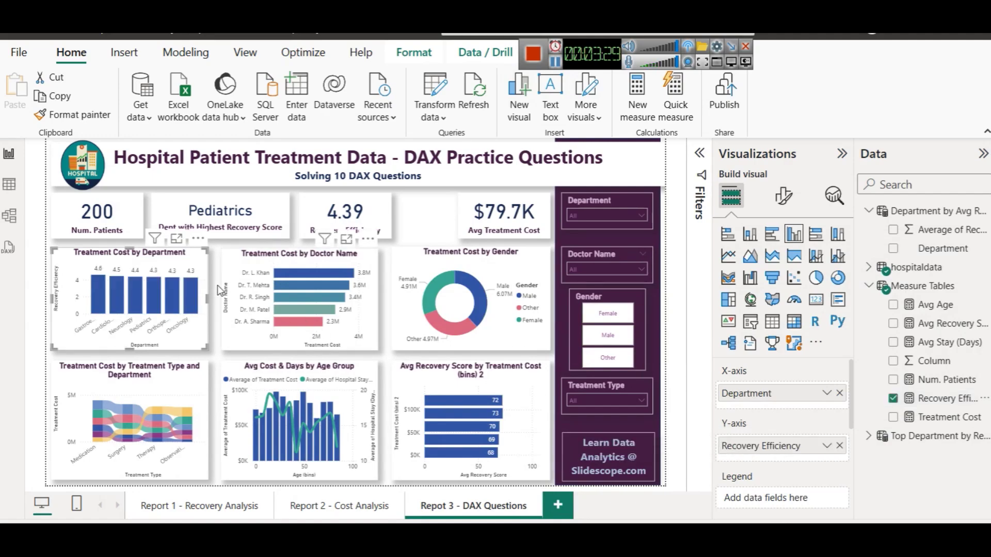
mouse_move(103, 293)
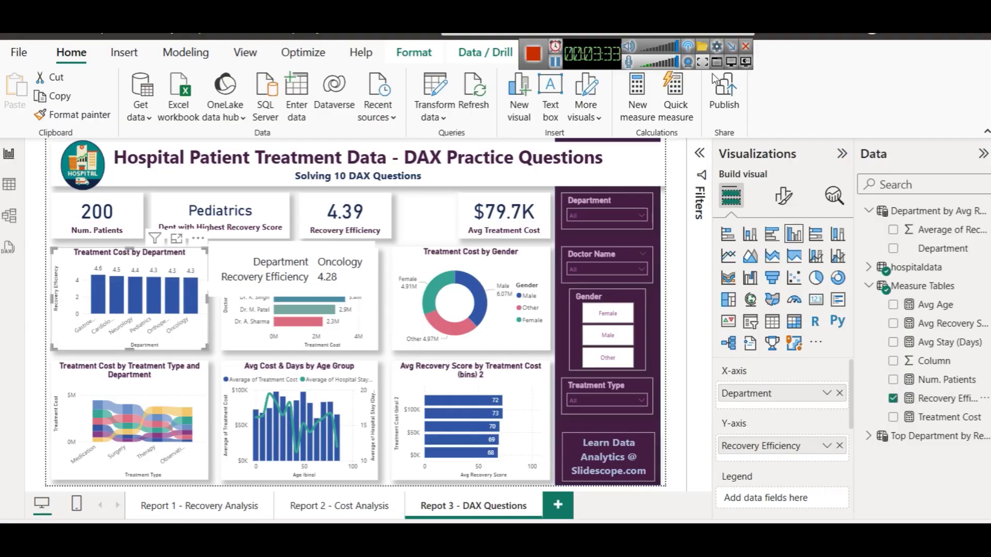
Step: Switch to the browser and read question 2's chart conclusions and stakeholder notes, continuing down to question 3
key("alt+Tab")
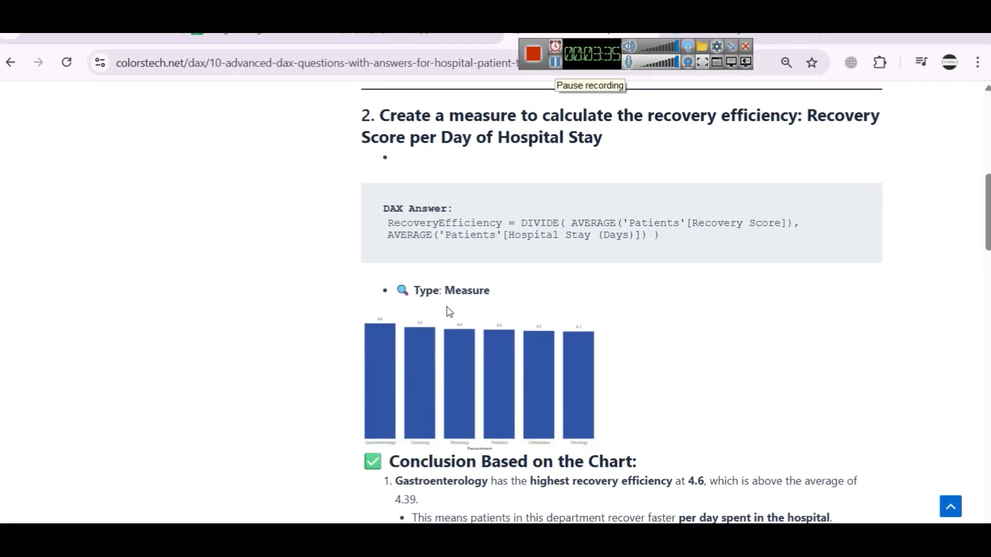
scroll(449, 311, "down", 3)
scroll(522, 293, "down", 1)
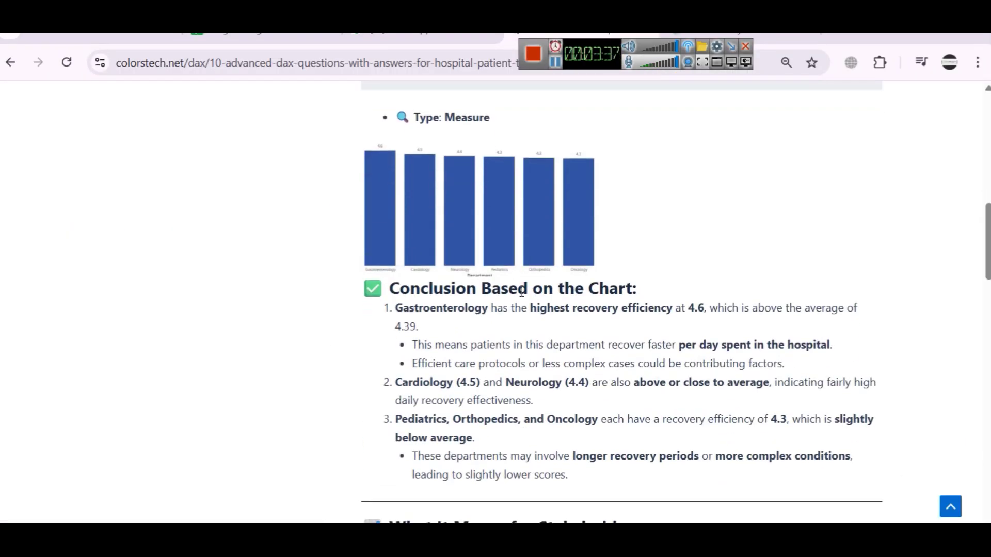
scroll(522, 292, "down", 1)
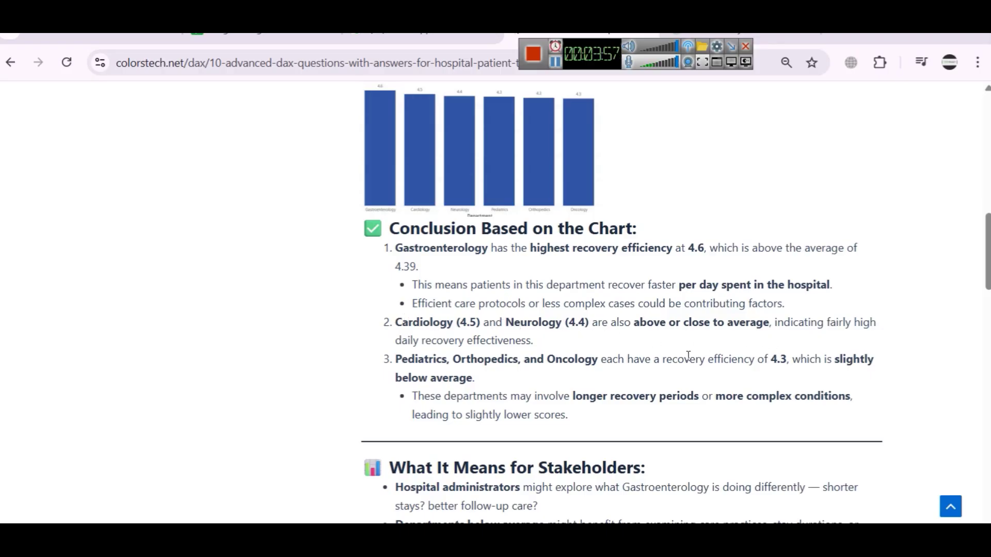
scroll(646, 331, "down", 2)
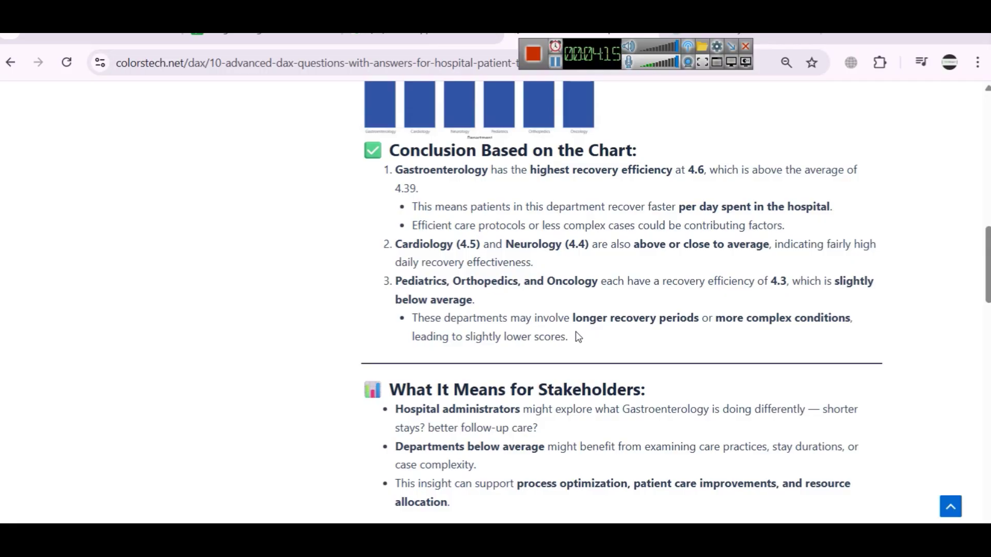
scroll(575, 336, "down", 1)
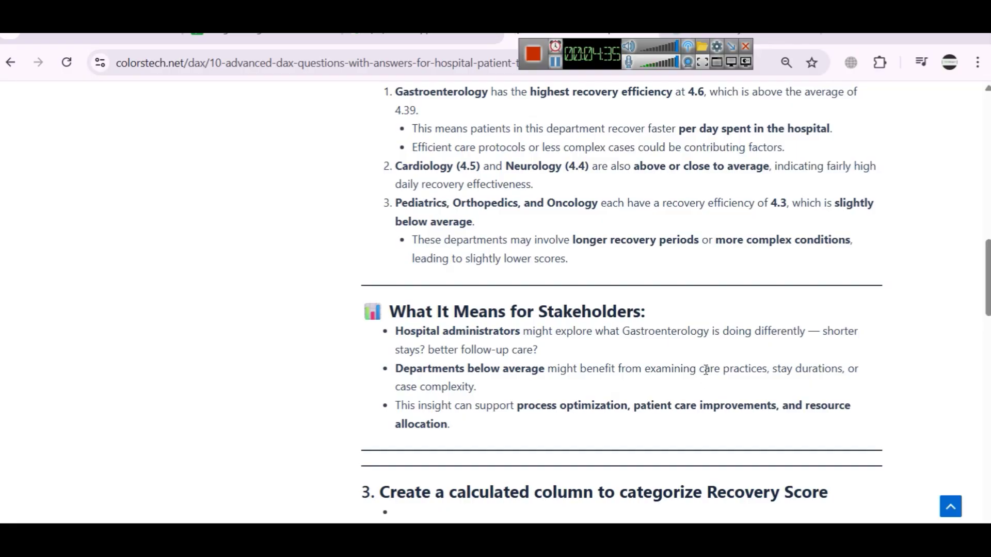
scroll(673, 345, "down", 1)
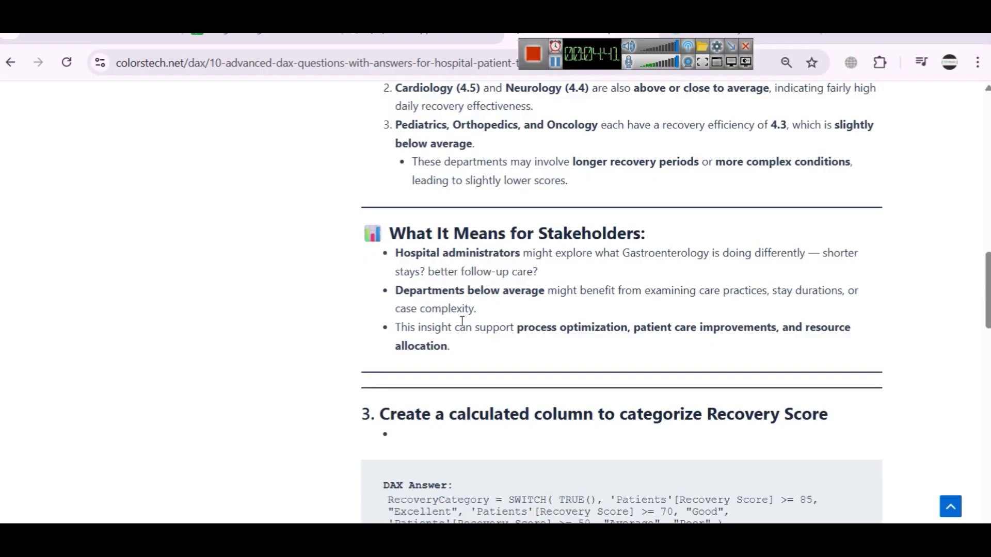
scroll(458, 313, "up", 5)
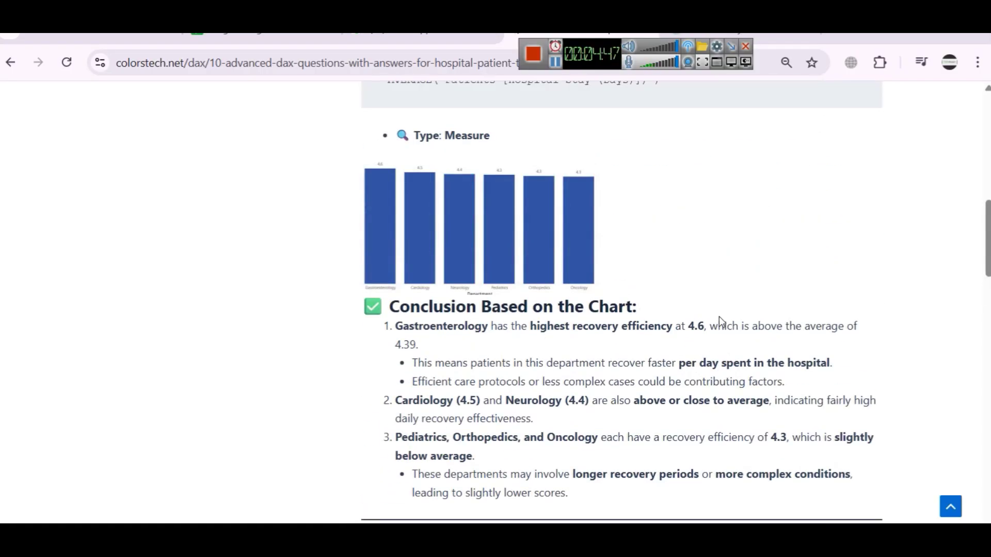
scroll(487, 217, "down", 9)
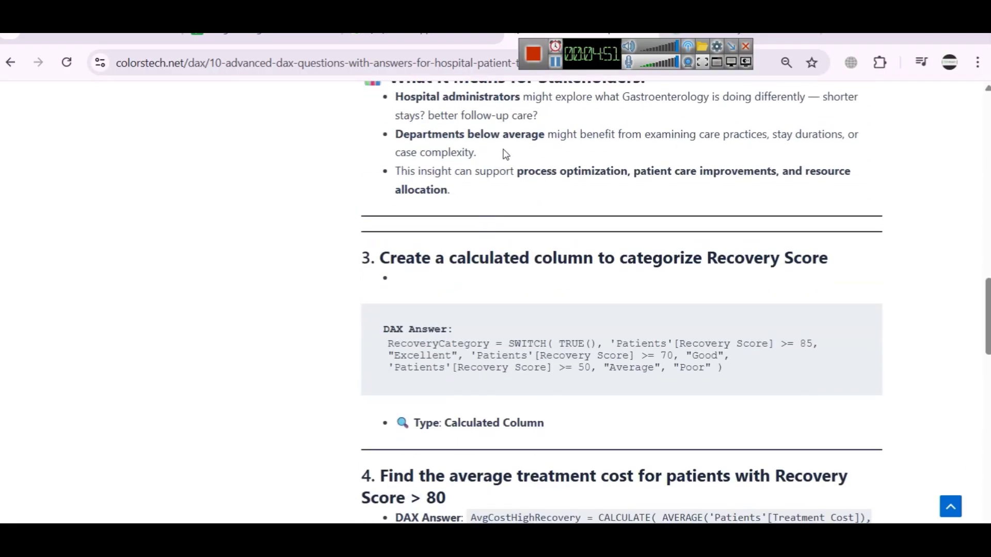
left_click(536, 58)
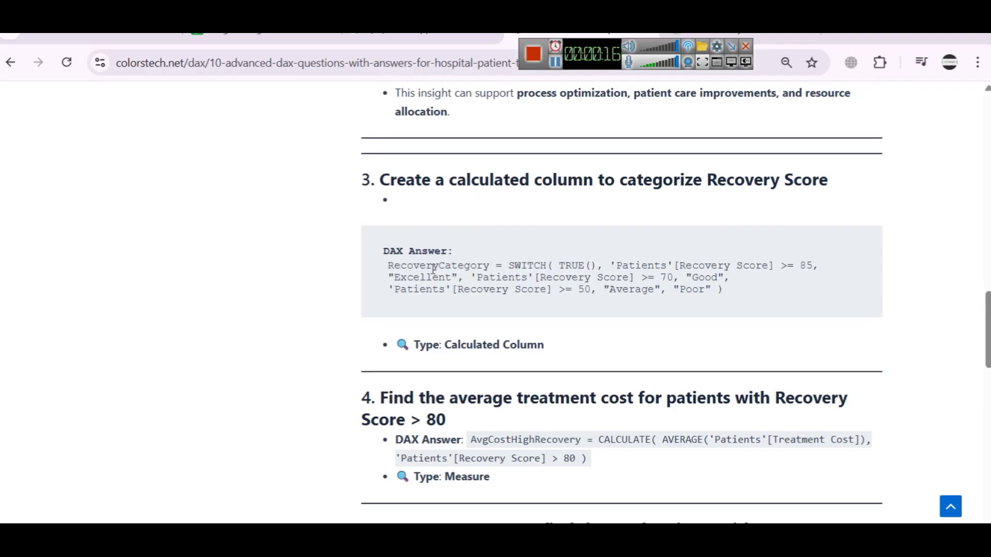
Step: Copy the RecoveryCategory DAX answer of question 3 from the web page and paste it into Notepad
left_click_drag(379, 250, 752, 299)
key("ctrl+c")
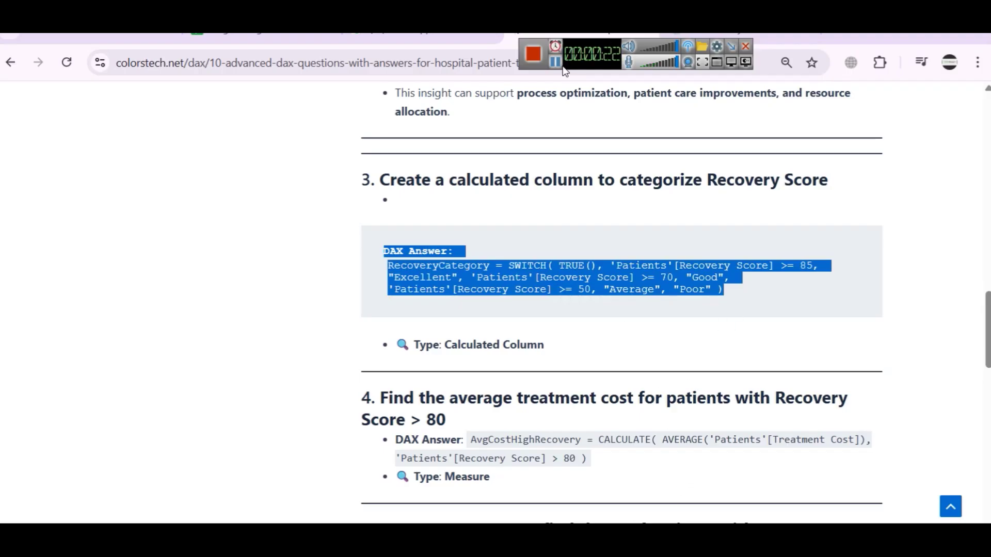
key("alt+Tab")
key("ctrl+v")
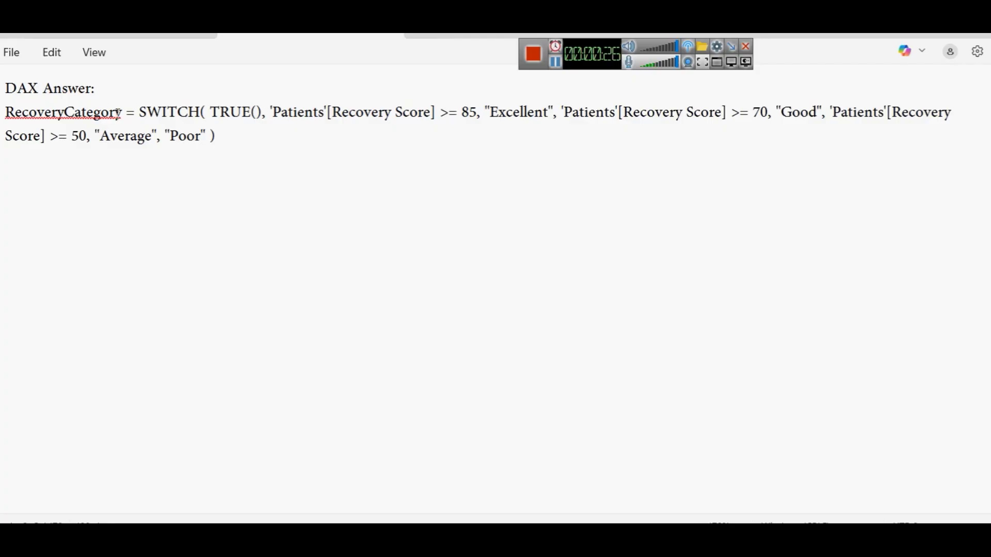
Step: Split the RecoveryCategory formula so that SWITCH( and an indented TRUE(), each stand on their own line
left_click(139, 123)
left_click(210, 112)
key("Return")
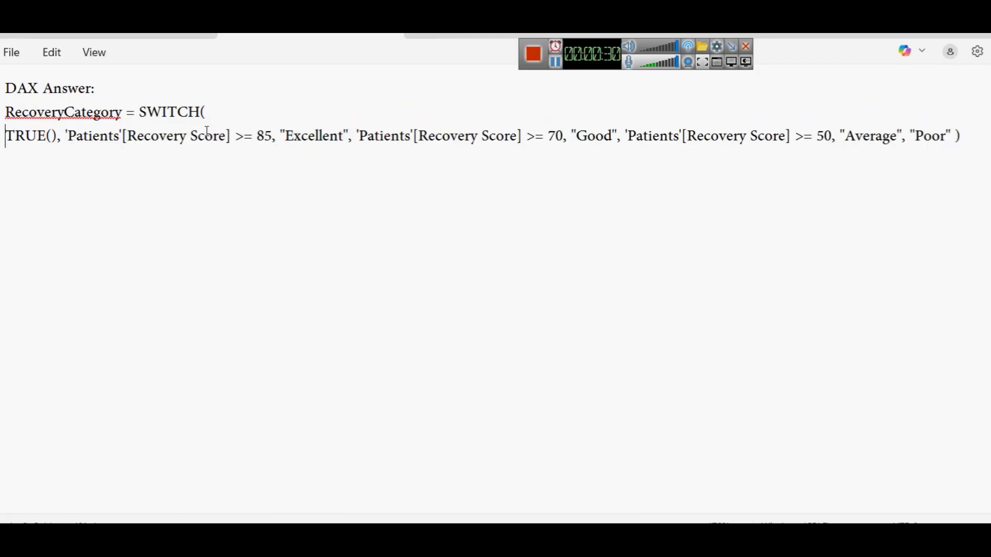
left_click(140, 112)
key("Return")
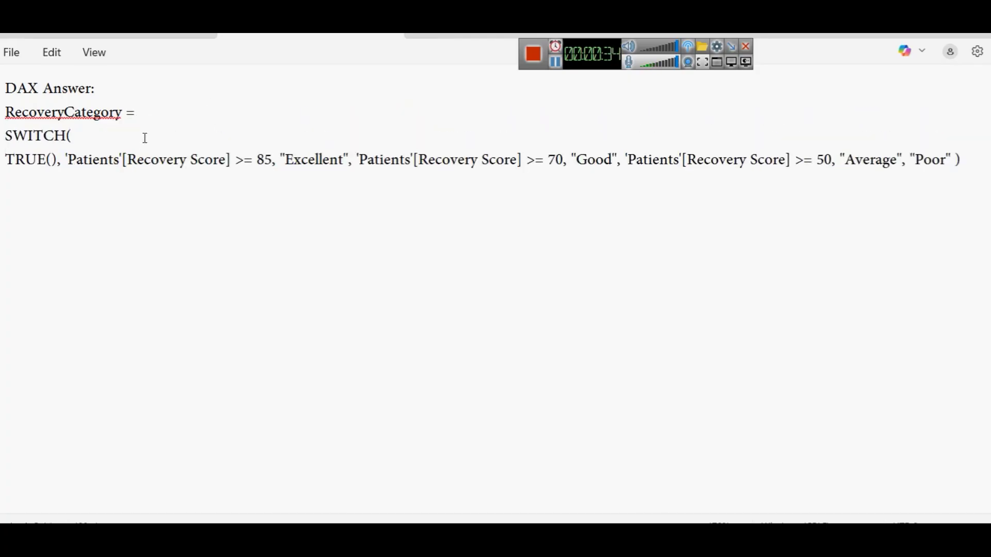
key("Tab")
key("Right")
key("Right")
key("Right")
key("Right")
key("Right")
key("Right")
key("Right")
key("Right")
key("Return")
Step: Put the Excellent, Good and Average conditions (>= 85, >= 70, >= 50) on separate lines, with the "Poor" default on the last line
key("ctrl+Right")
key("ctrl+Right")
key("ctrl+Right")
key("ctrl+Right")
key("ctrl+Right")
key("ctrl+Right")
key("ctrl+Right")
key("Right")
key("Right")
key("Right")
key("Right")
key("Right")
key("Right")
key("Right")
key("Right")
key("Right")
key("Right")
key("Right")
key("Right")
key("Right")
key("Right")
key("Right")
key("Right")
key("Right")
key("Return")
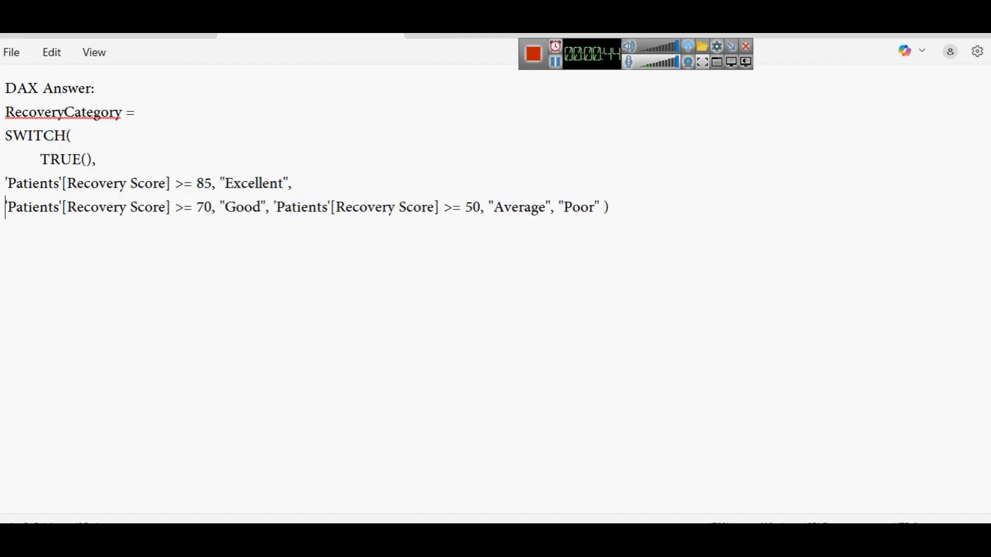
key("ctrl+Right")
key("ctrl+Right")
key("ctrl+Right")
key("ctrl+Right")
key("ctrl+Right")
key("Right")
key("Right")
key("Right")
key("Return")
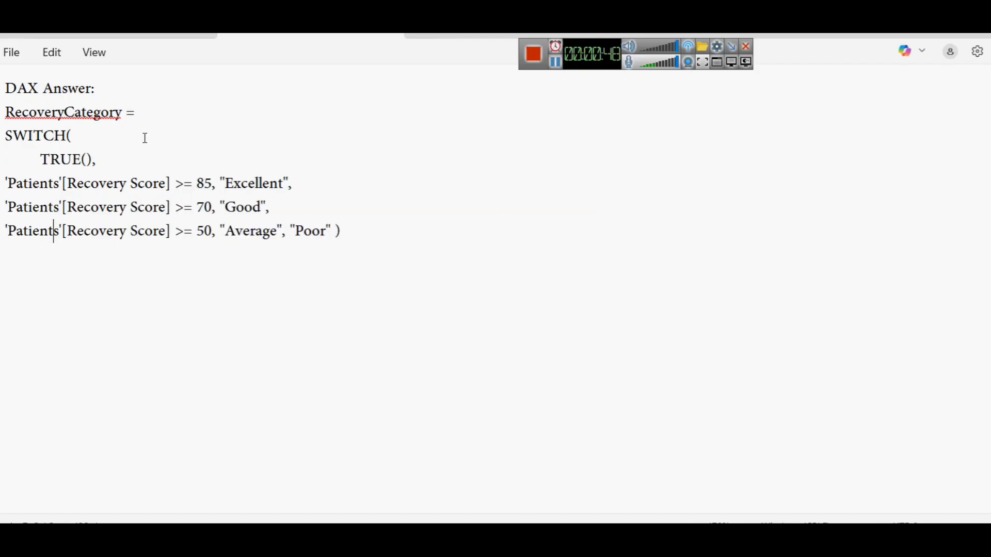
key("Right")
key("Right")
key("Right")
key("Right")
key("Right")
key("Right")
key("Right")
key("Right")
key("Return")
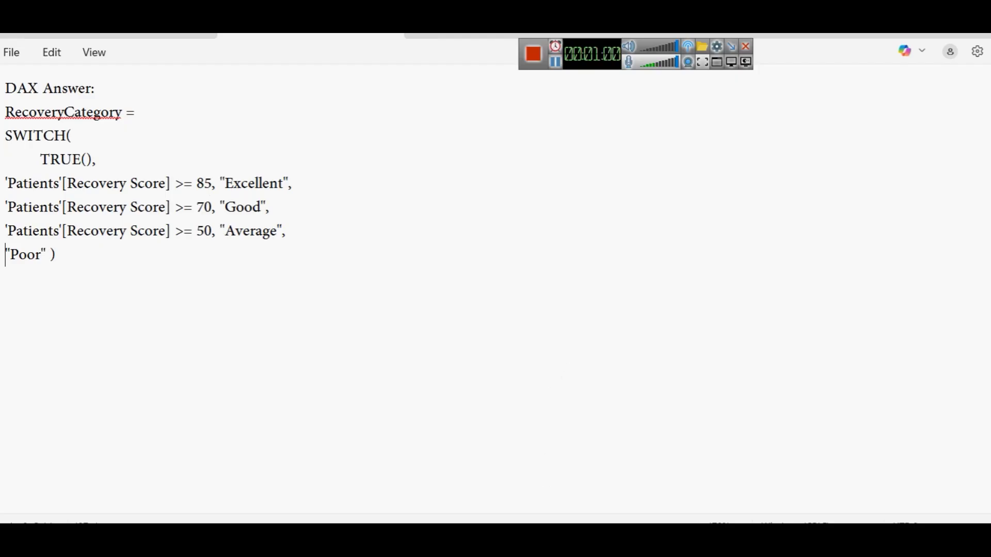
Step: Switch to Power BI, leave the enlarged chart view and open the hospitaldata table in table view
mouse_move(539, 540)
left_click(538, 465)
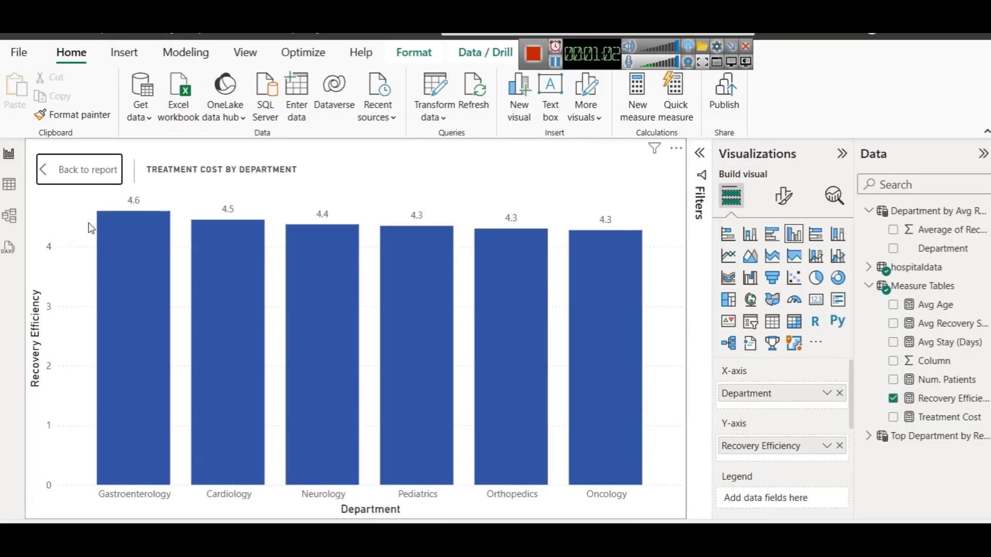
left_click(64, 173)
left_click(9, 184)
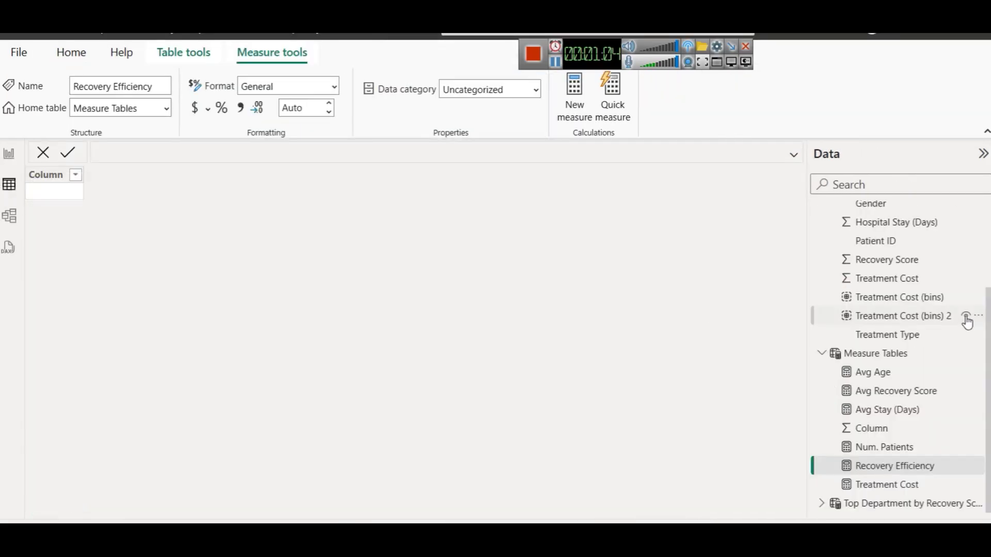
scroll(888, 356, "up", 3)
left_click(880, 215)
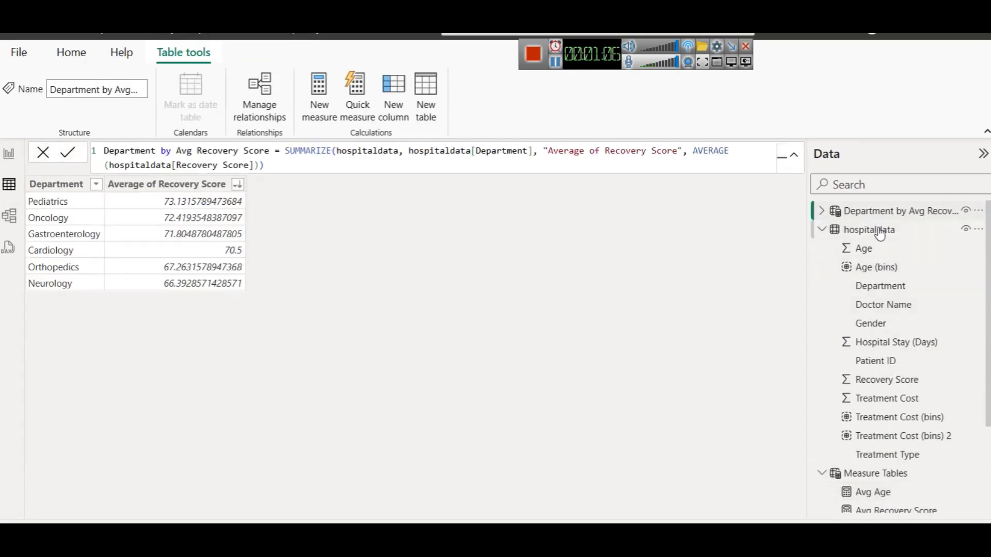
left_click(880, 230)
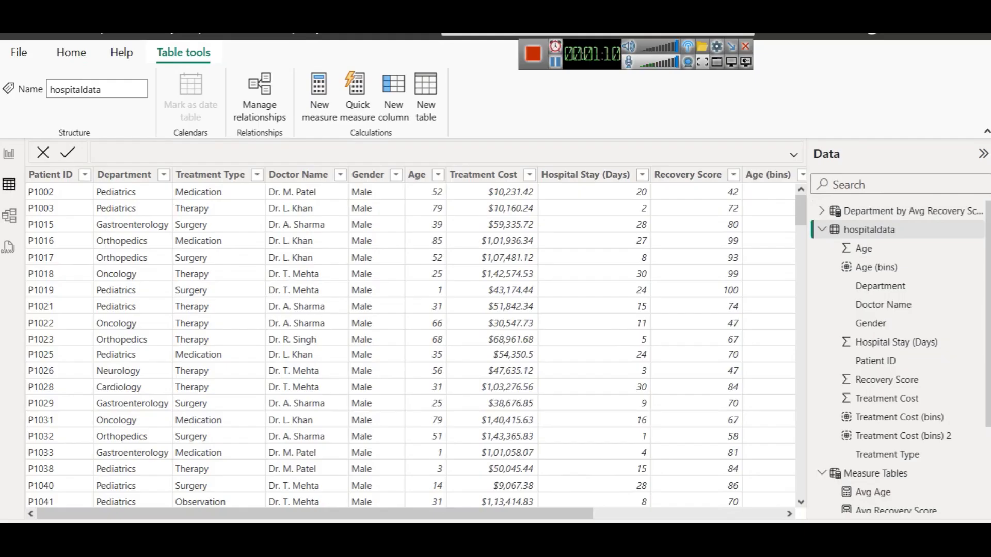
Step: Switch back to Notepad and examine the TRUE() argument and the Excellent and Good conditions of the RecoveryCategory formula
key("alt+Tab")
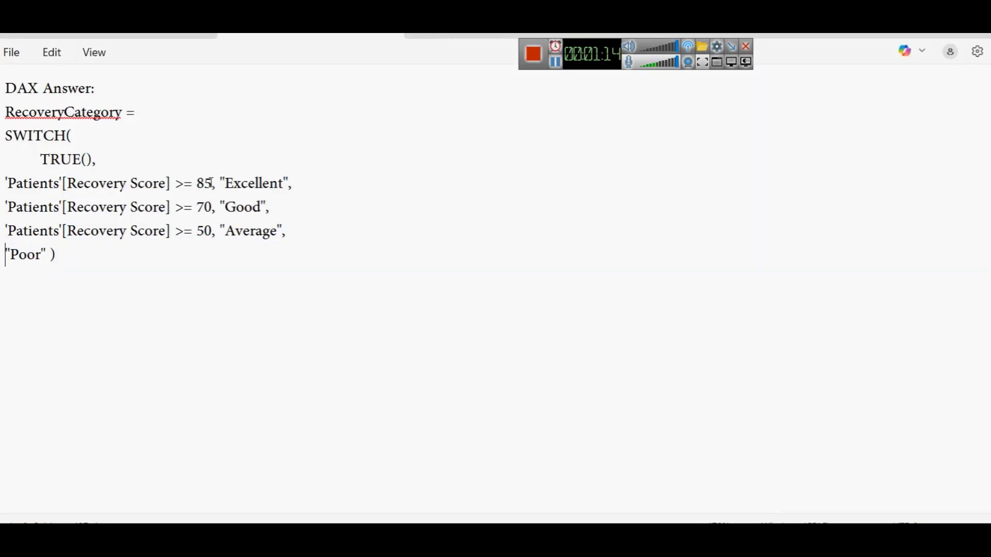
left_click_drag(211, 183, 5, 187)
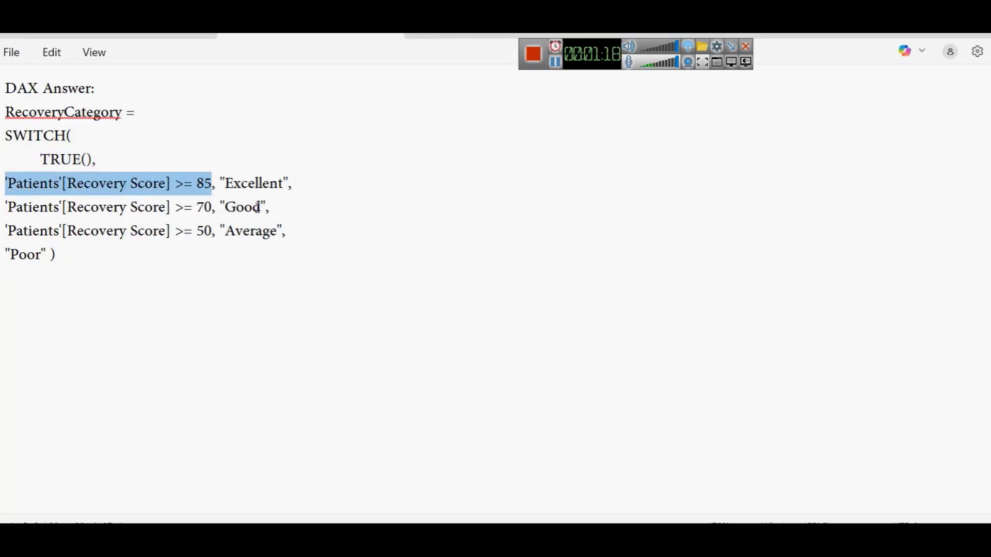
double_click(49, 155)
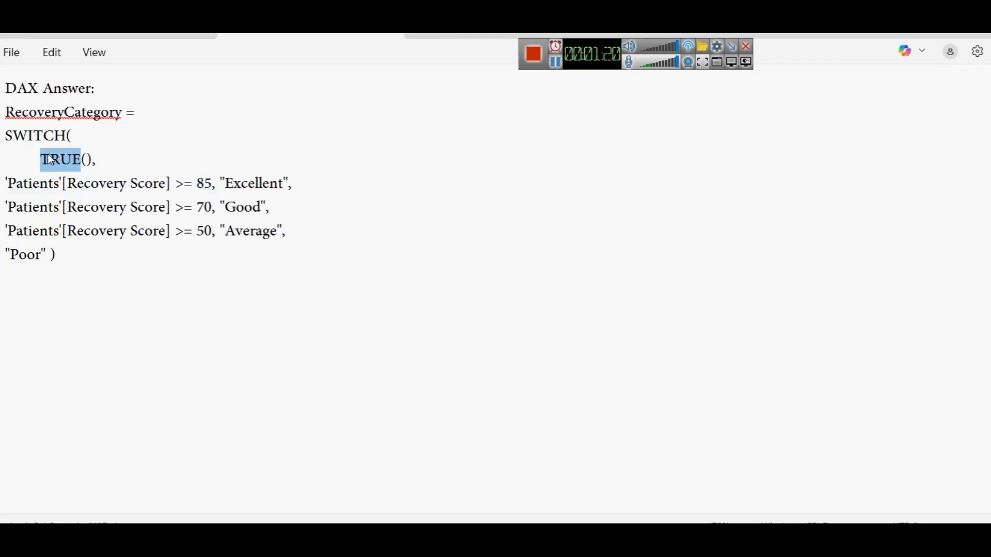
triple_click(114, 160)
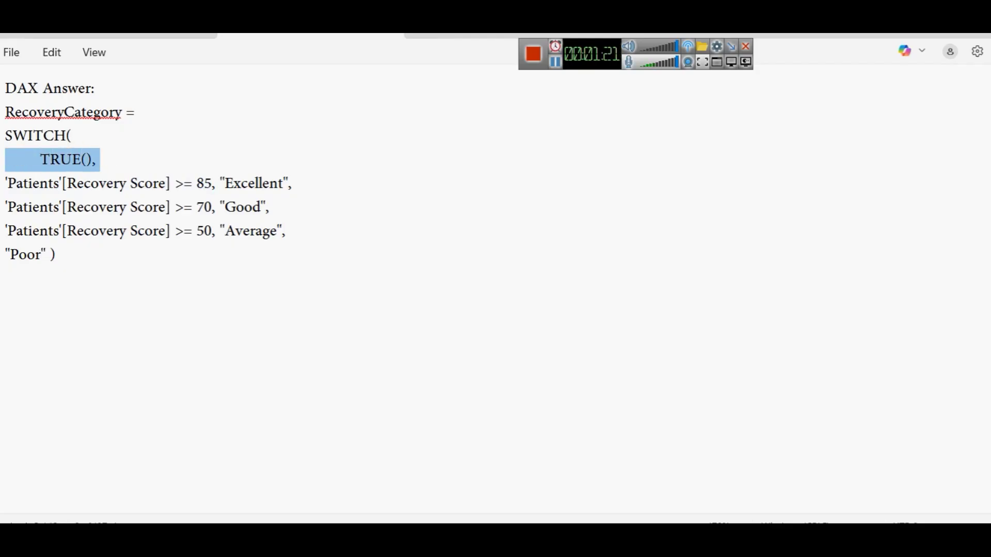
double_click(250, 188)
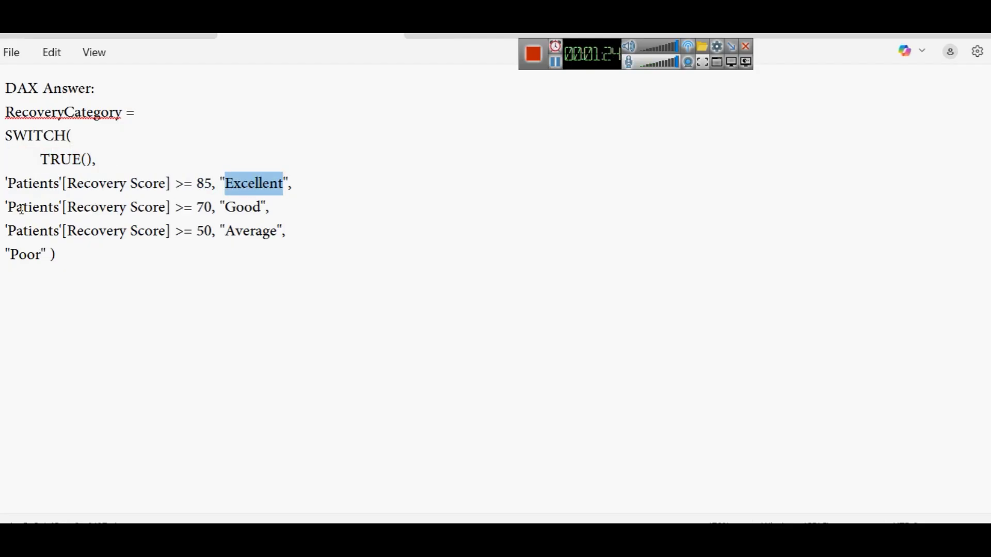
left_click_drag(213, 207, 6, 207)
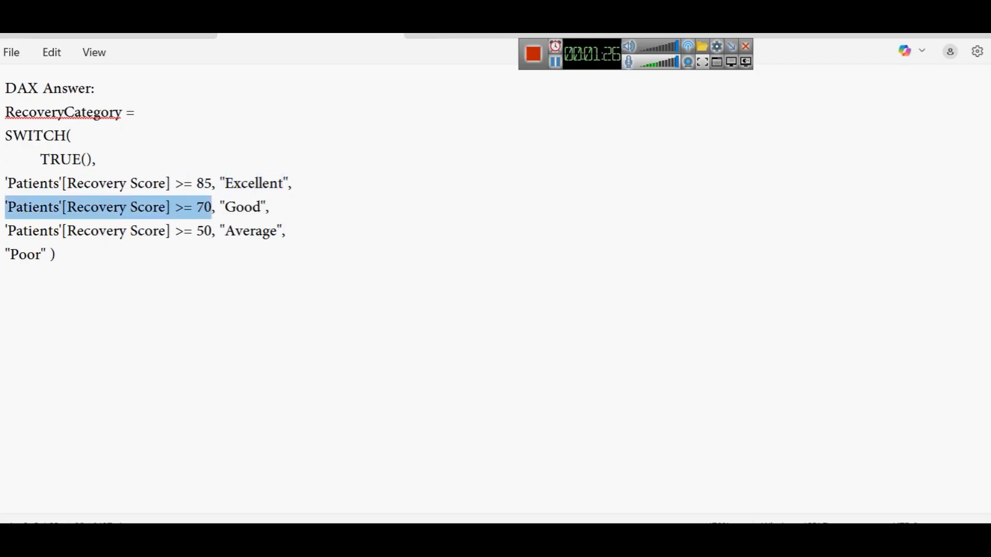
double_click(243, 207)
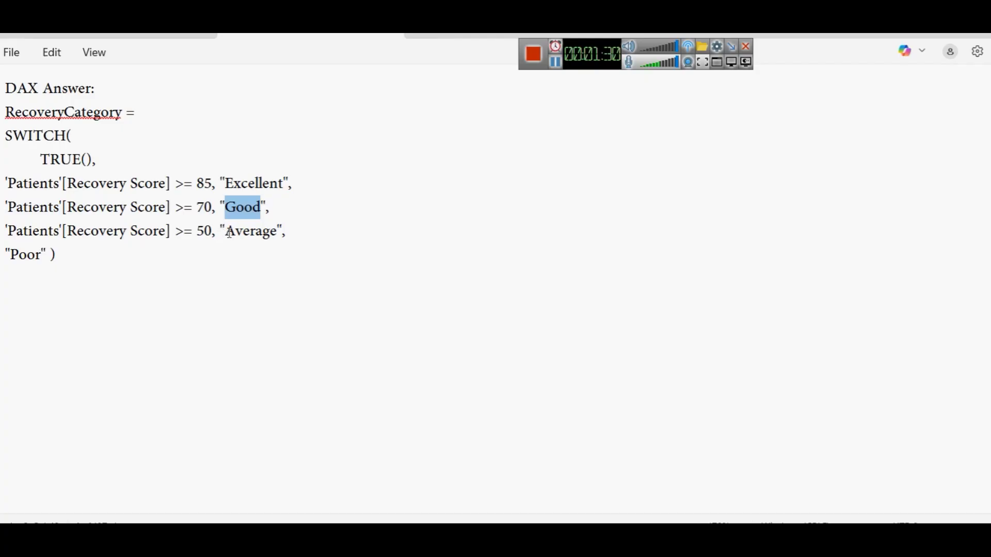
Step: Copy the RecoveryCategory formula from Notepad and paste it into a new calculated column of the hospitaldata table in Power BI
left_click_drag(95, 260, 5, 111)
key("ctrl+c")
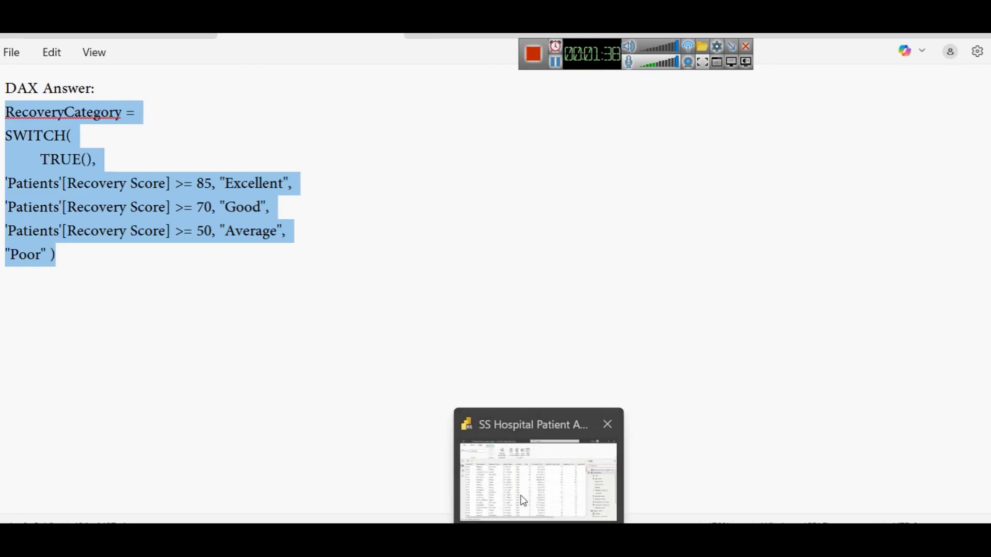
left_click(523, 500)
right_click(847, 230)
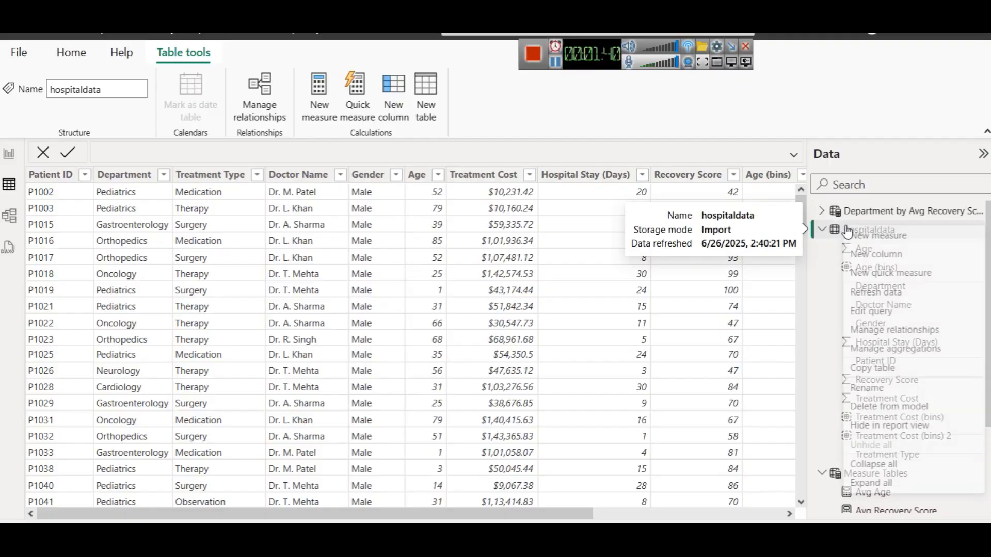
left_click(853, 255)
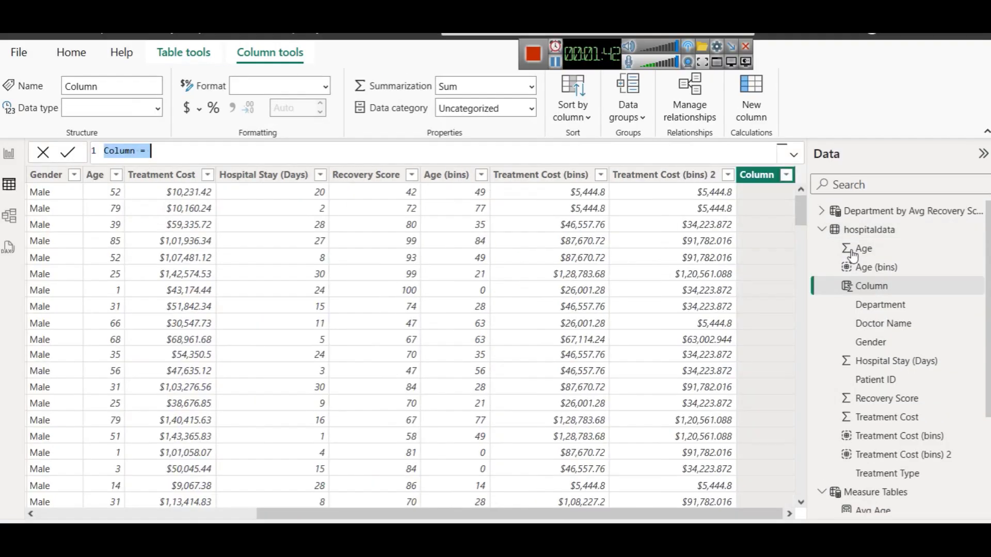
key("ctrl+a")
key("ctrl+v")
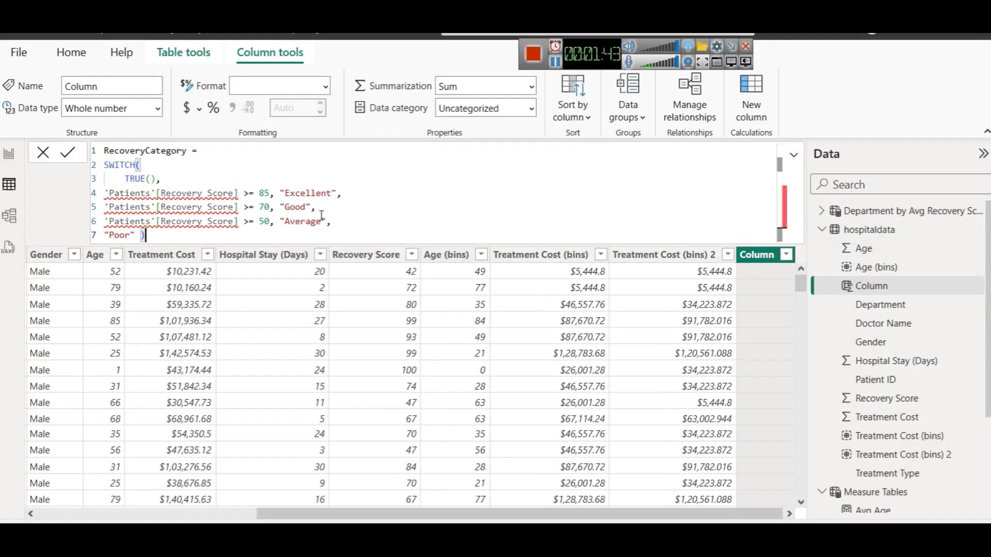
Step: Replace the table name Patients with hospitaldata in all three conditions of the RecoveryCategory formula and commit the column
double_click(118, 193)
type("hospitaldata")
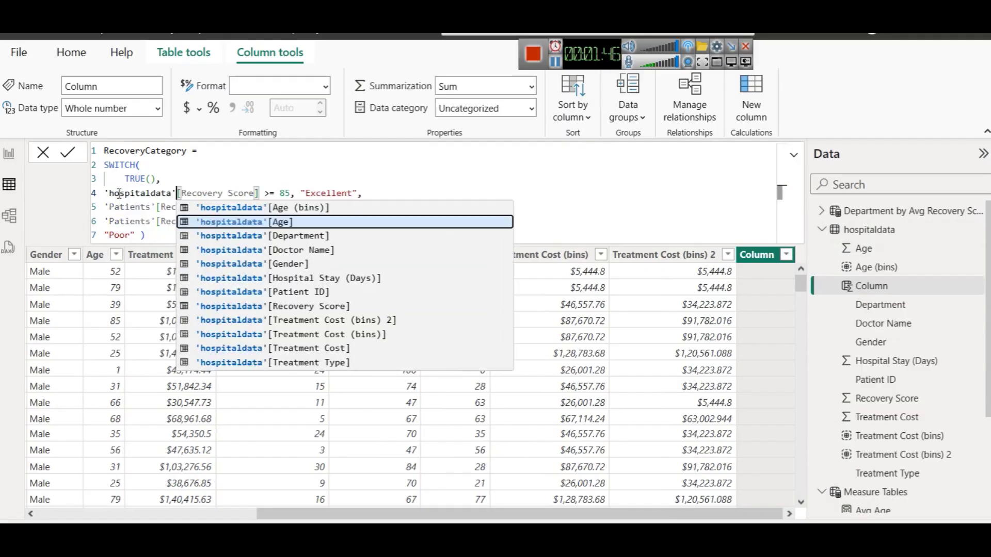
key("Escape")
key("ctrl+c")
left_click_drag(109, 207, 151, 221)
key("ctrl+v")
key("ctrl+z")
double_click(130, 208)
key("ctrl+v")
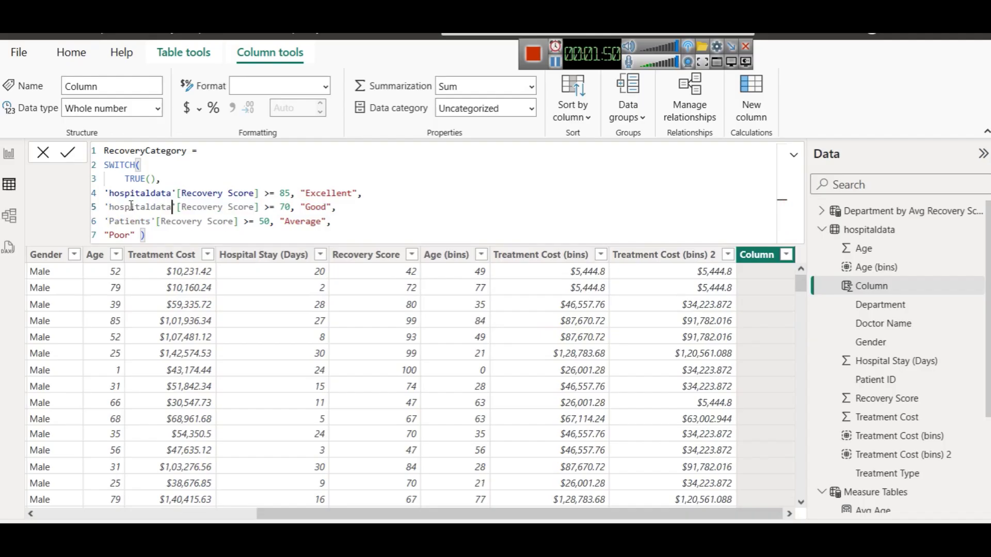
double_click(131, 221)
key("ctrl+v")
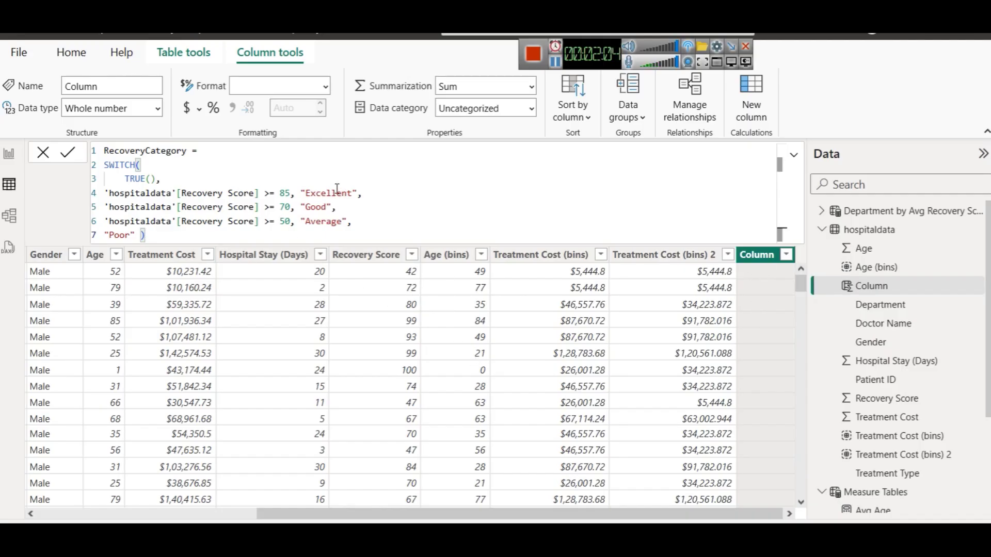
left_click(68, 153)
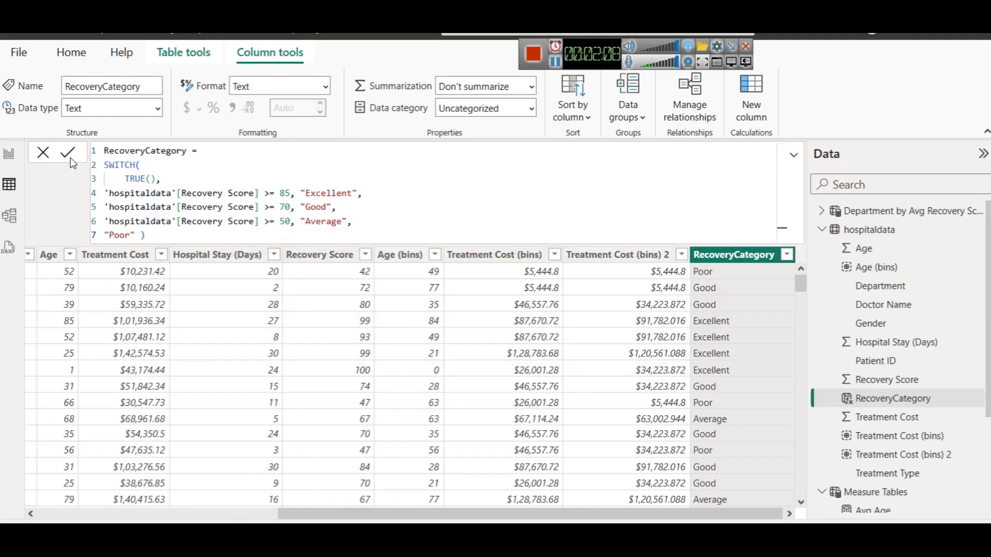
Step: Return to the report page, look through the hospitaldata and Measure Tables fields, and widen the field list
left_click(8, 153)
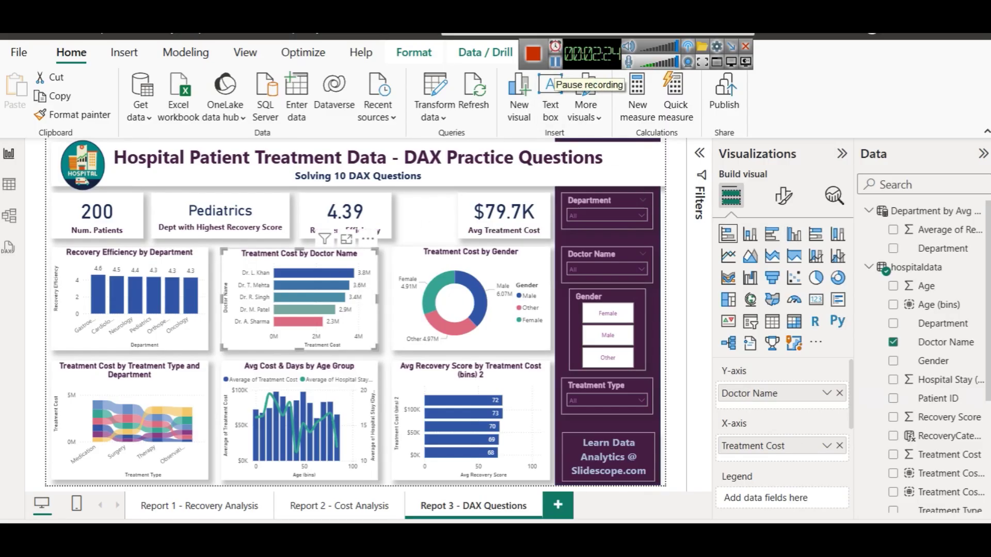
scroll(924, 392, "down", 1)
scroll(925, 393, "down", 4)
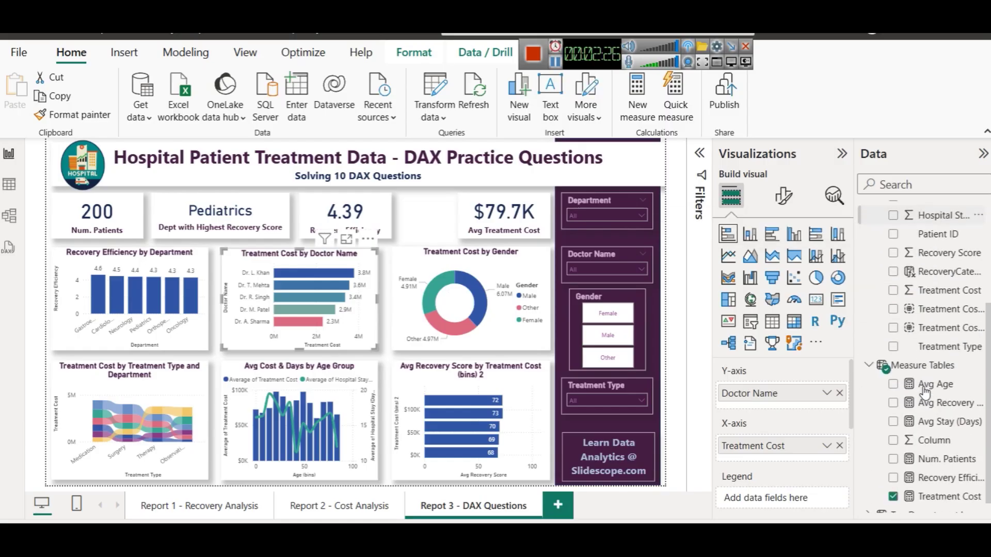
scroll(925, 393, "up", 5)
scroll(924, 393, "down", 4)
scroll(924, 392, "up", 2)
scroll(925, 392, "down", 1)
scroll(925, 394, "up", 4)
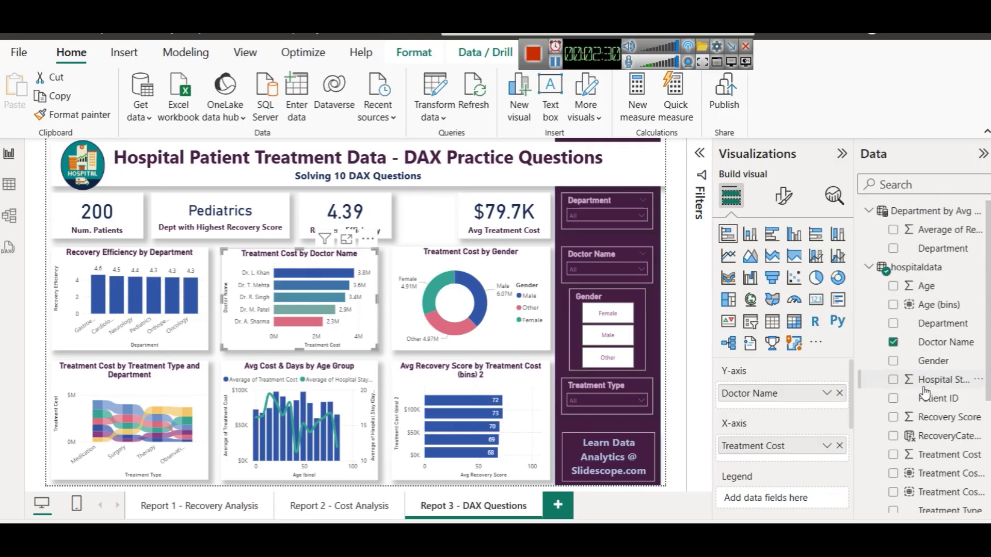
scroll(925, 394, "down", 2)
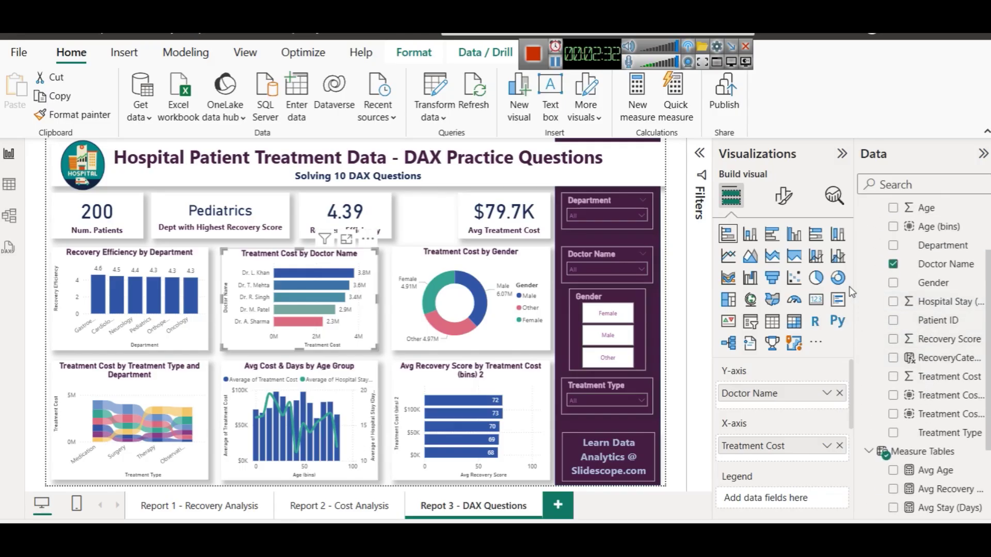
left_click_drag(854, 286, 821, 279)
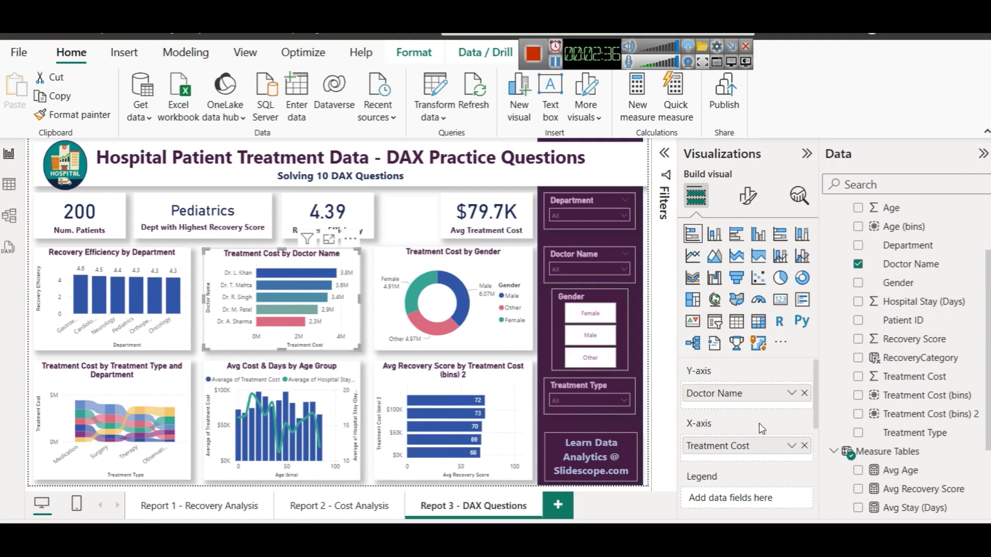
Step: Replace Doctor Name with RecoveryCategory on the Y-axis of the treatment cost bar chart, then deselect the chart
left_click(804, 393)
left_click_drag(916, 358, 759, 393)
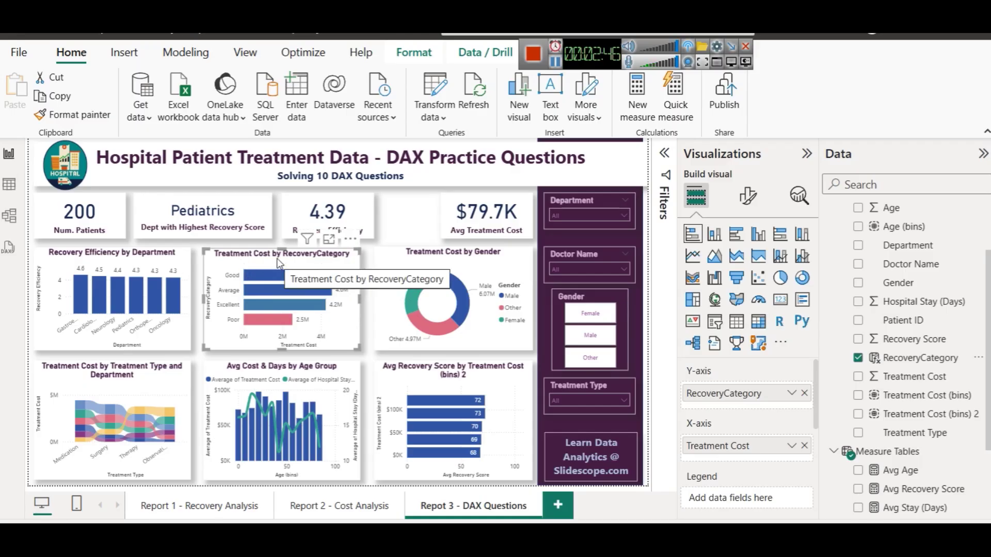
mouse_move(319, 276)
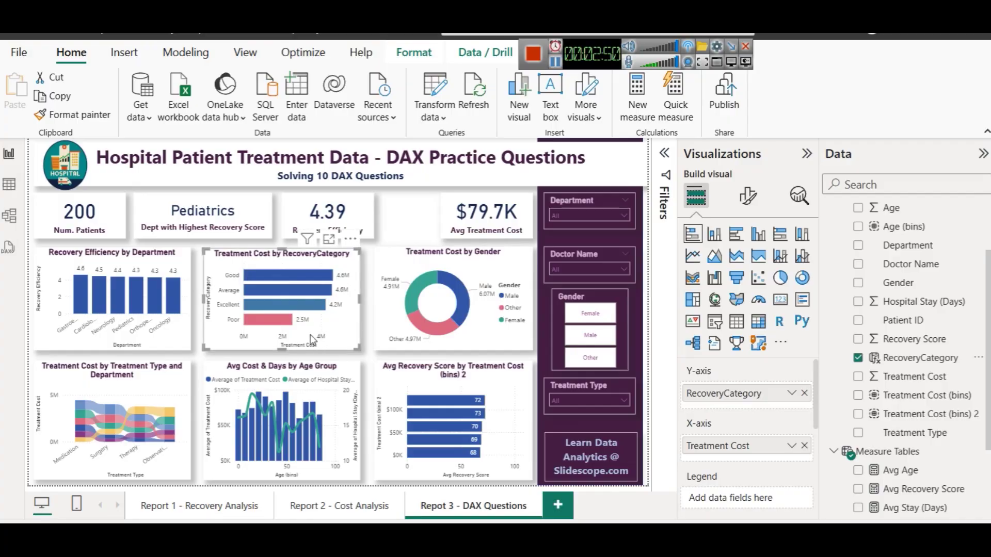
mouse_move(271, 324)
left_click(366, 331)
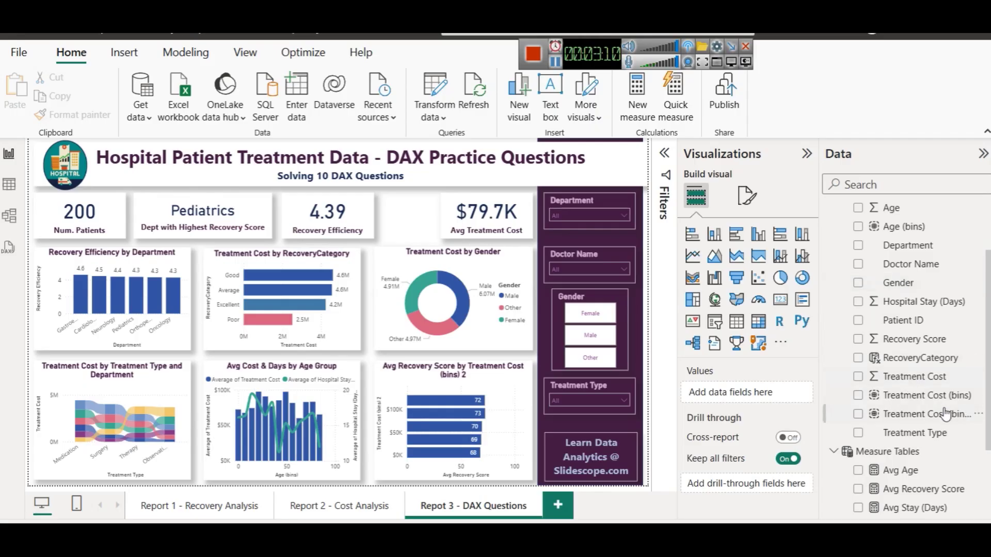
Step: Open the RecoveryCategory column's formula and review its SWITCH expression
left_click(929, 358)
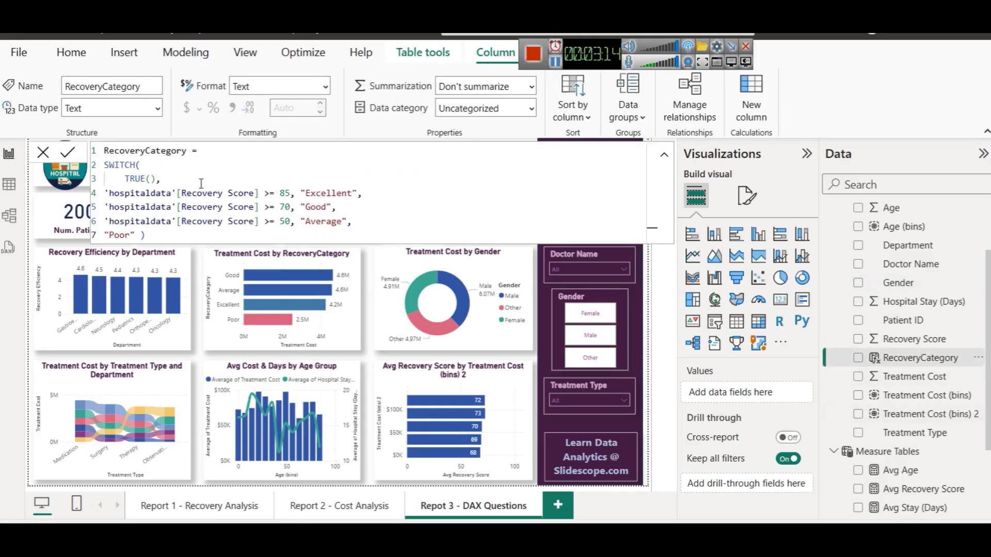
left_click(166, 166)
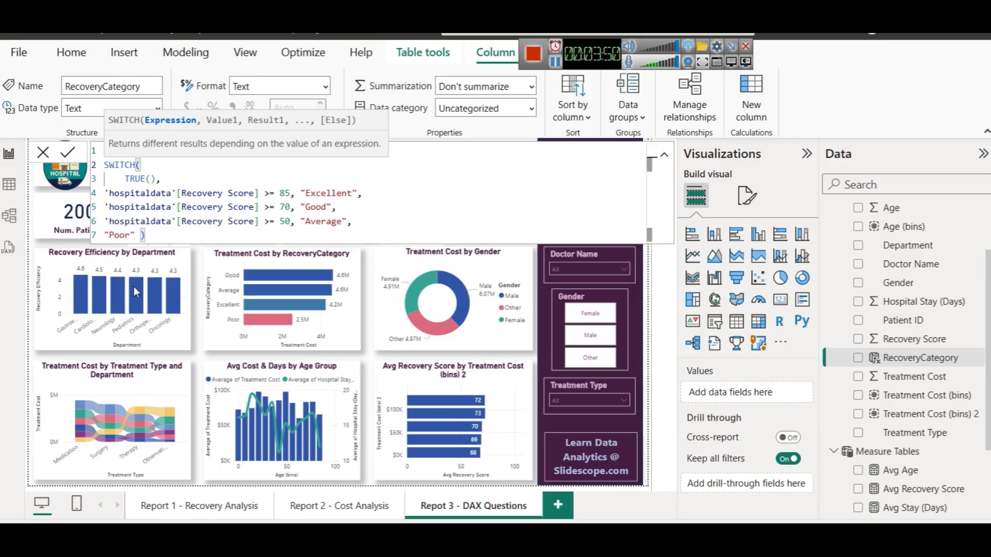
mouse_move(134, 287)
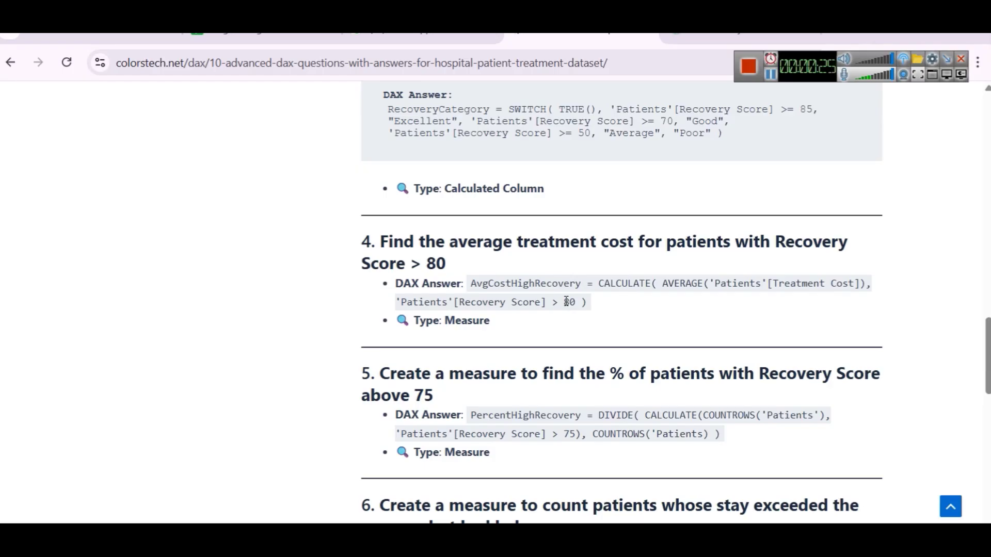
Step: Copy question 4's AvgCostHighRecovery DAX formula from the web page
double_click(625, 284)
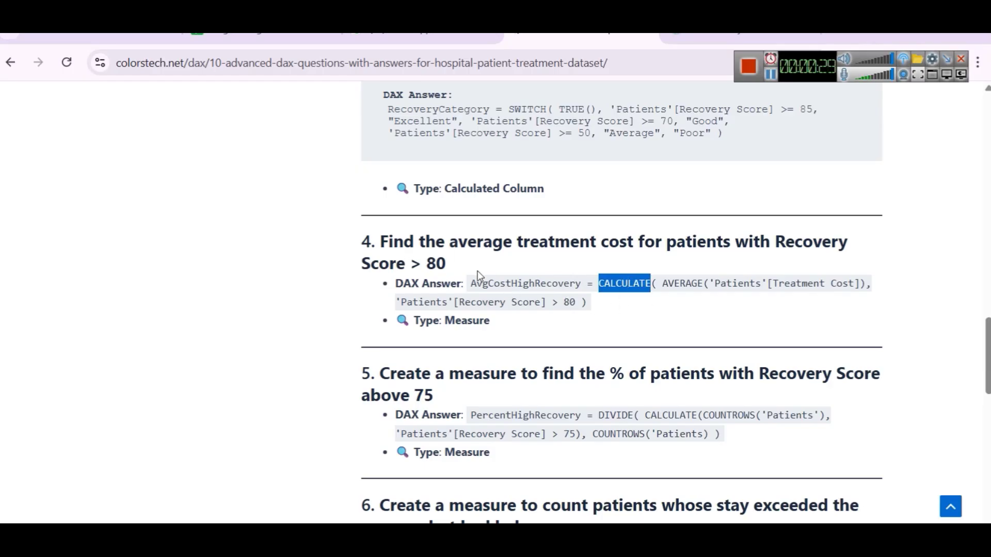
left_click_drag(589, 303, 470, 285)
key("ctrl+c")
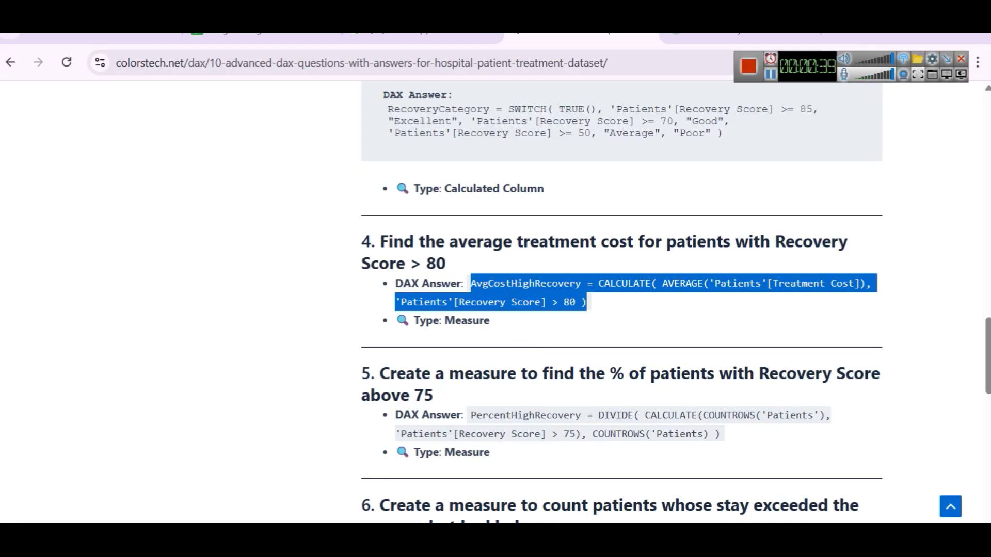
Step: Switch to Power BI and add a new measure to Measure Tables with the copied AvgCostHighRecovery formula
left_click(488, 431)
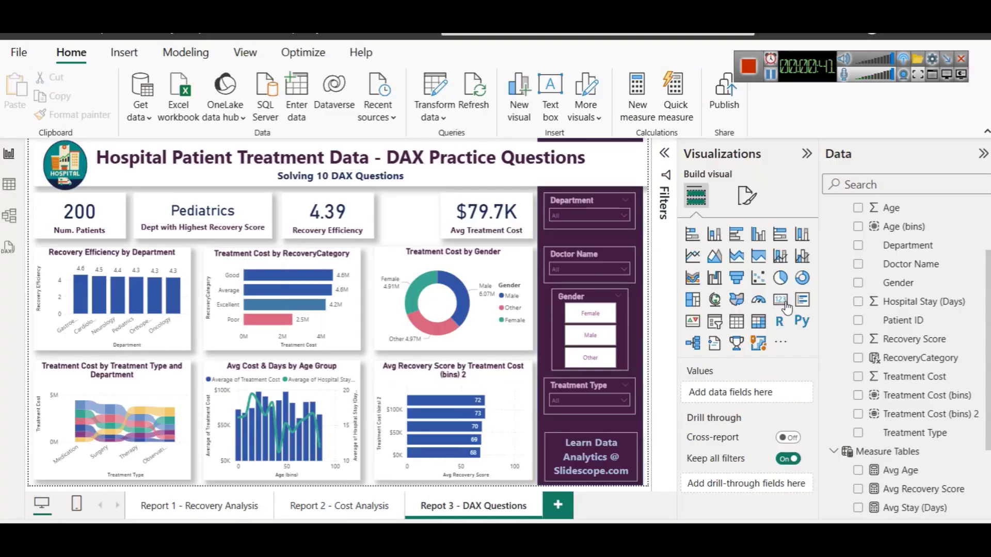
scroll(939, 418, "down", 3)
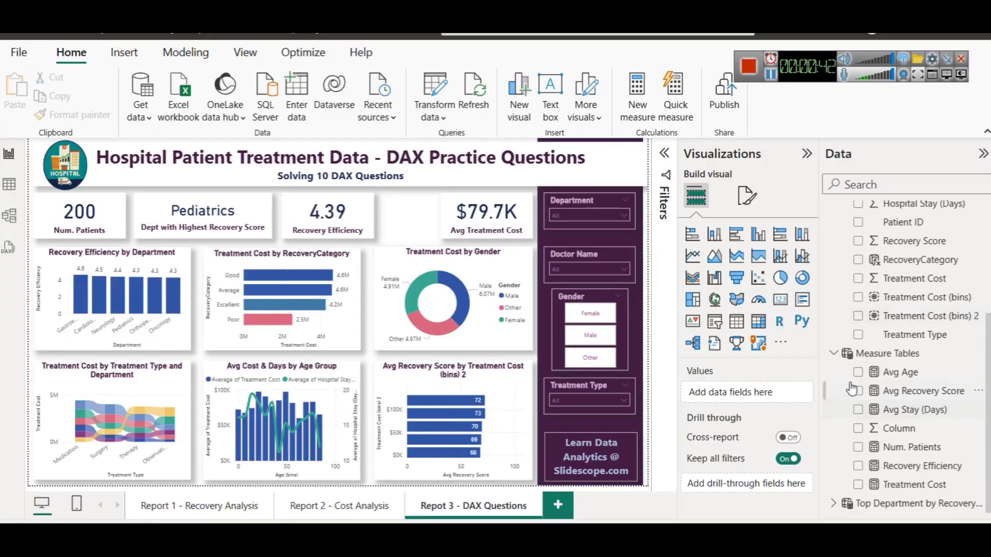
right_click(873, 361)
left_click(765, 156)
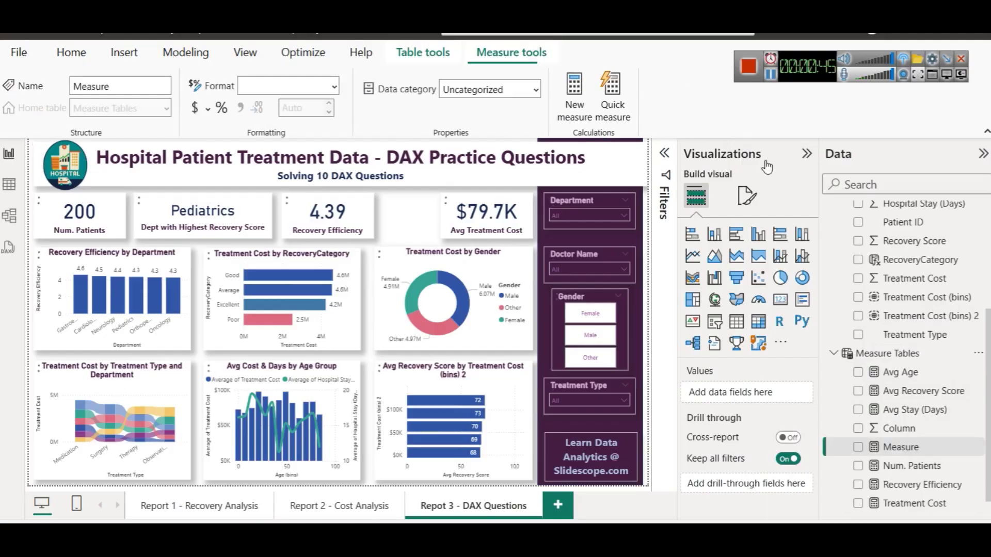
key("ctrl+a")
key("ctrl+v")
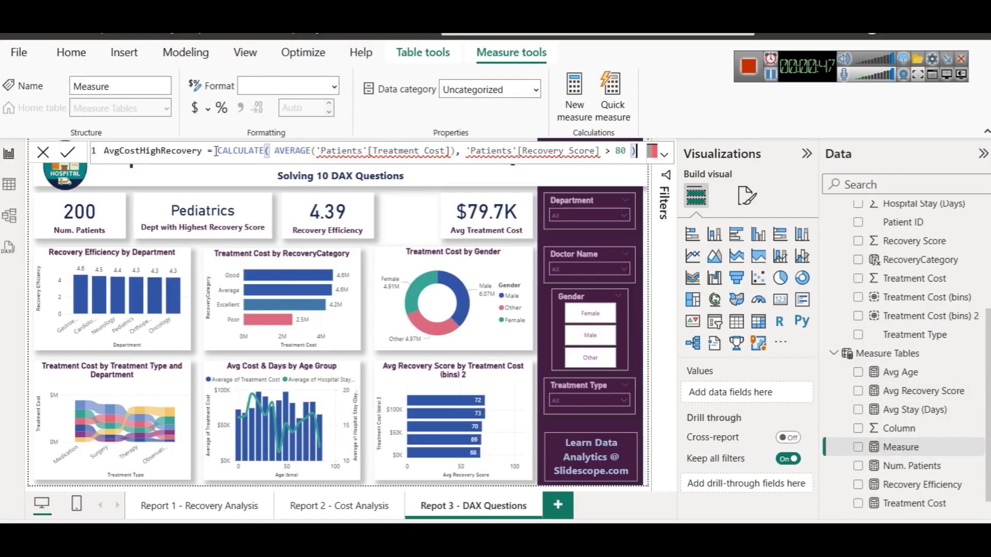
Step: Replace the table name Patients with hospitaldata in the AvgCostHighRecovery measure, starting with the Treatment Cost reference
double_click(341, 155)
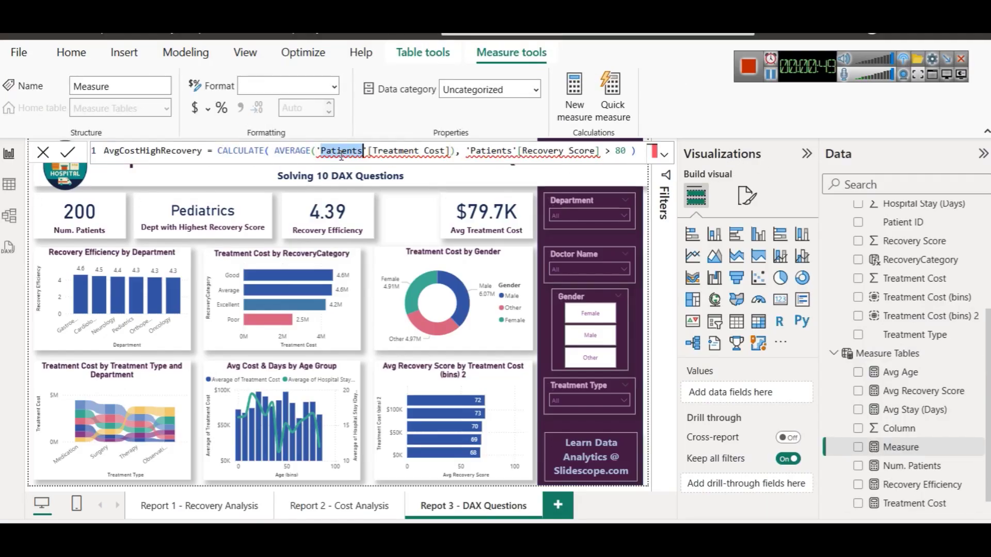
type("hospitaldata")
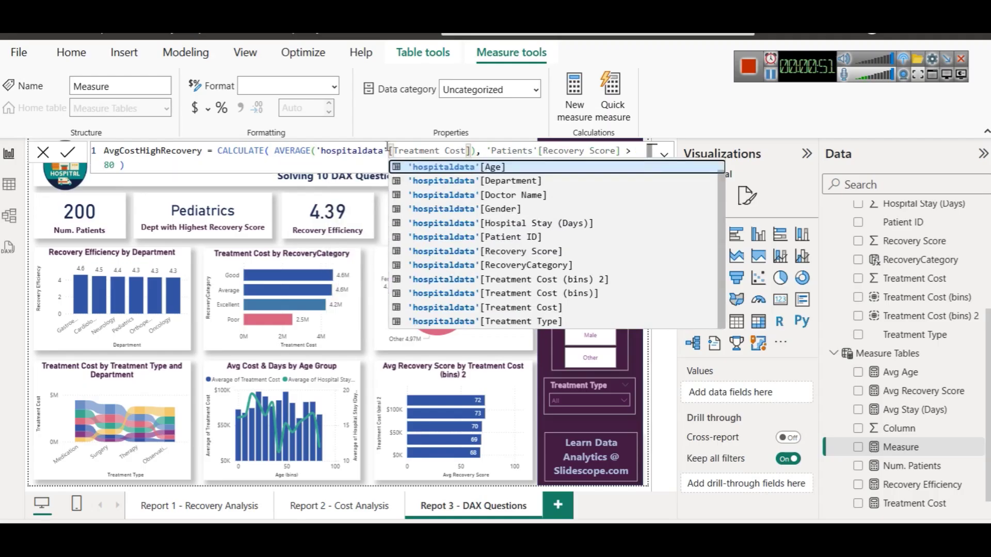
left_click(348, 150)
double_click(499, 151)
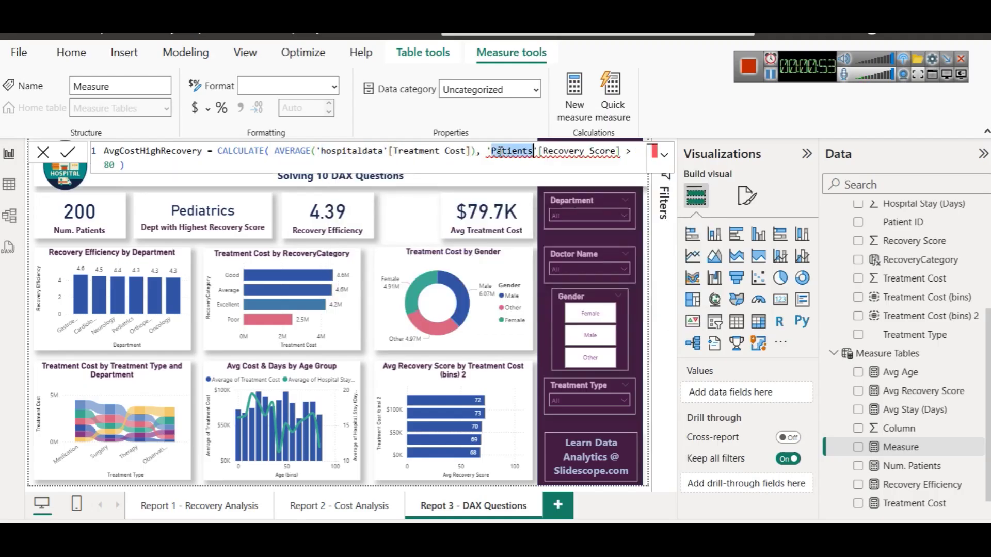
Step: Replace the Patients table reference with hospitaldata in the AvgCostHighRecovery formula's Recovery Score filter and commit the measure
type("hospitaldata")
left_click(279, 151)
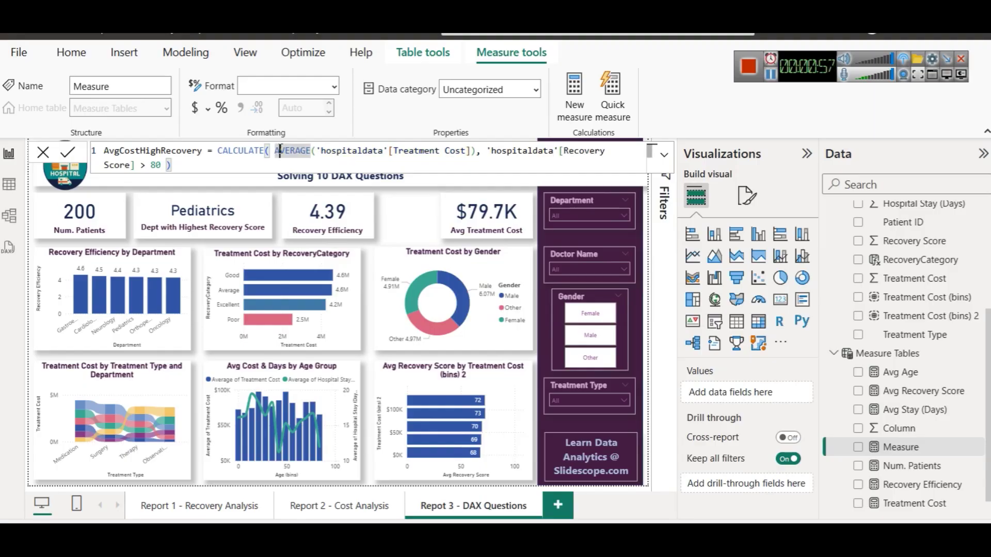
left_click_drag(269, 151, 168, 170)
left_click_drag(270, 151, 476, 151)
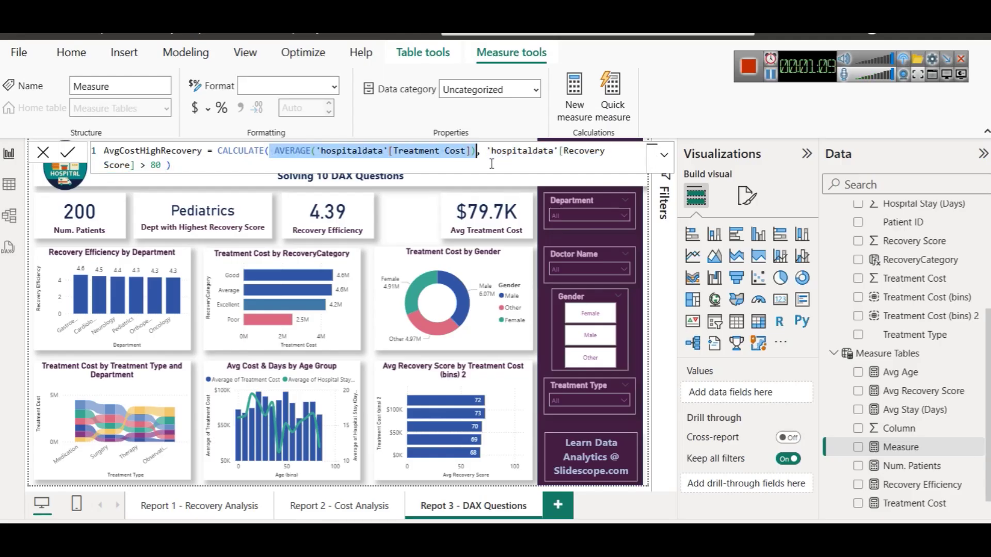
left_click(487, 150)
left_click_drag(487, 150, 165, 165)
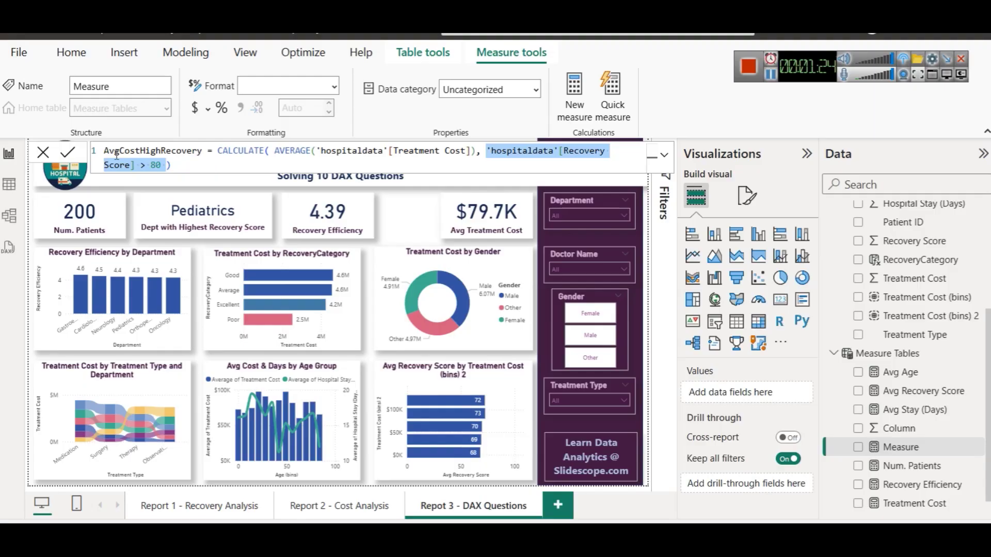
left_click(67, 152)
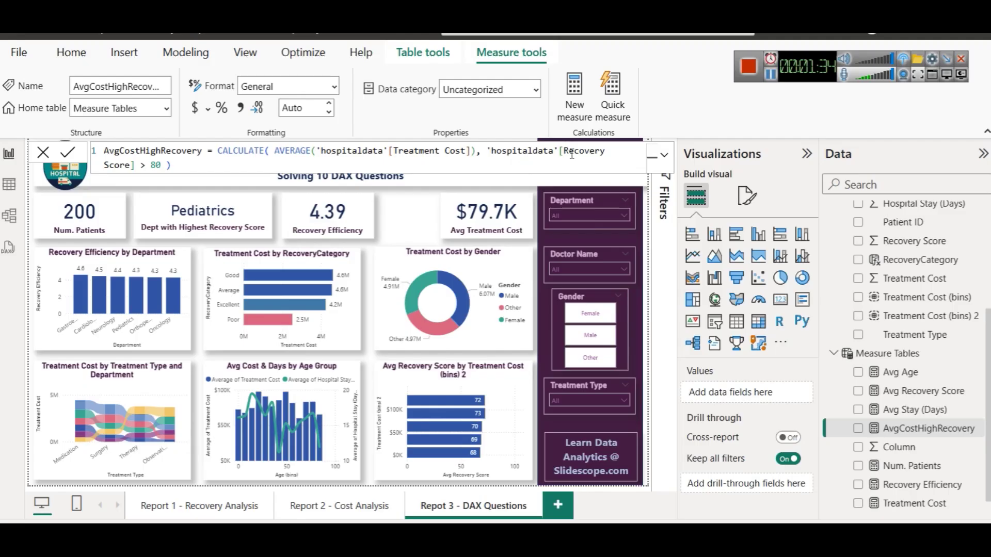
mouse_move(262, 278)
left_click(186, 164)
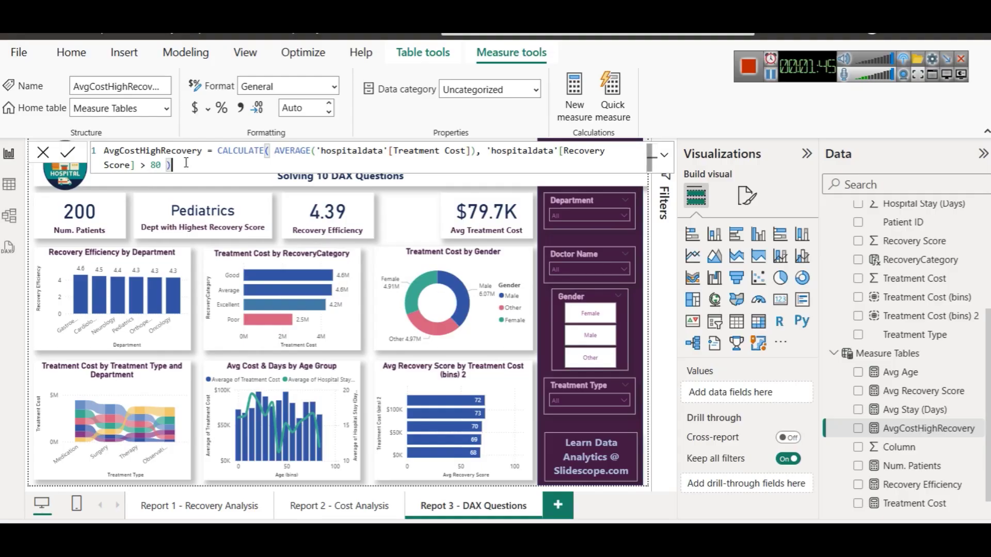
Step: Replace the Avg Treatment Cost field in its card with the AvgCostHighRecovery measure
left_click(467, 211)
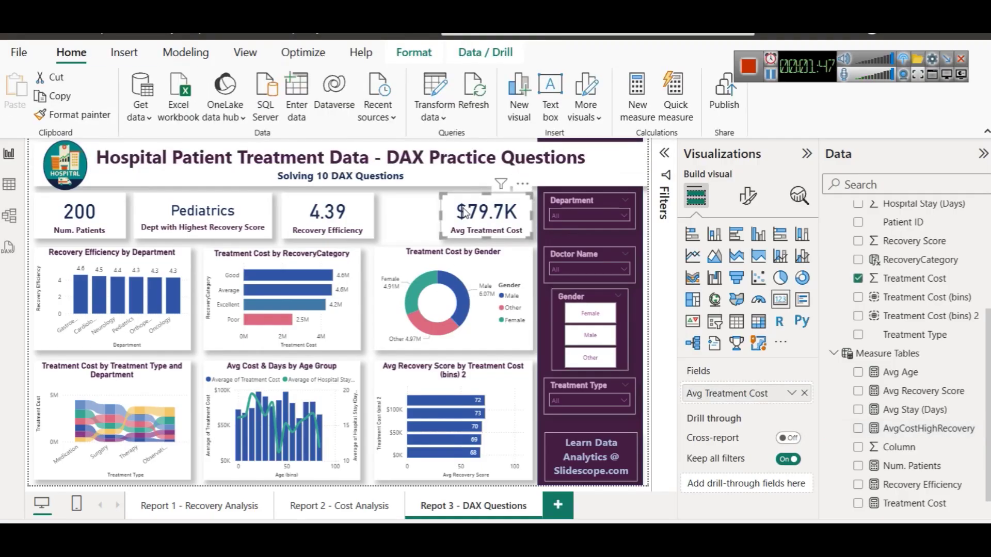
left_click_drag(904, 430, 805, 396)
left_click(804, 393)
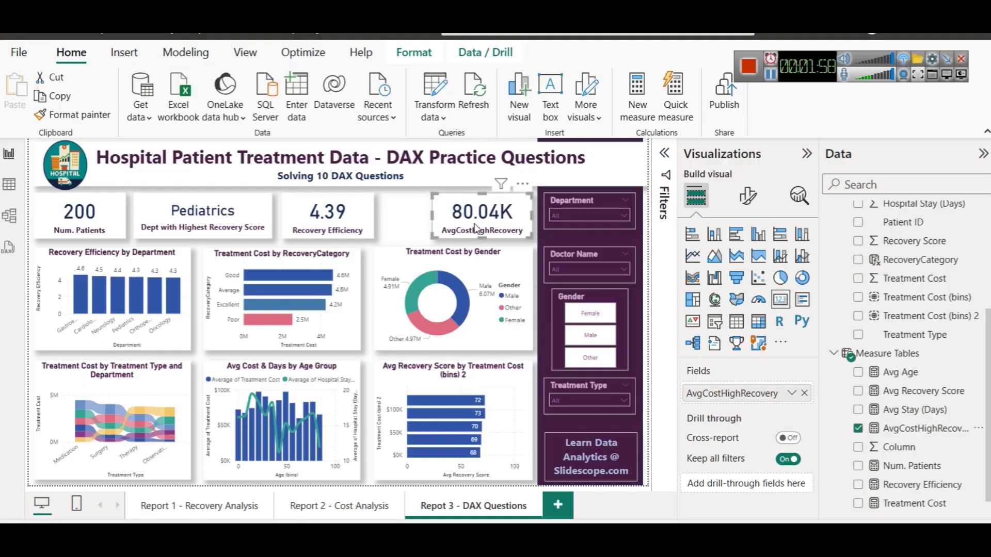
Step: Replace Treatment Cost with AvgCostHighRecovery as the value in the Gender donut chart and inspect each gender's segment
left_click(485, 287)
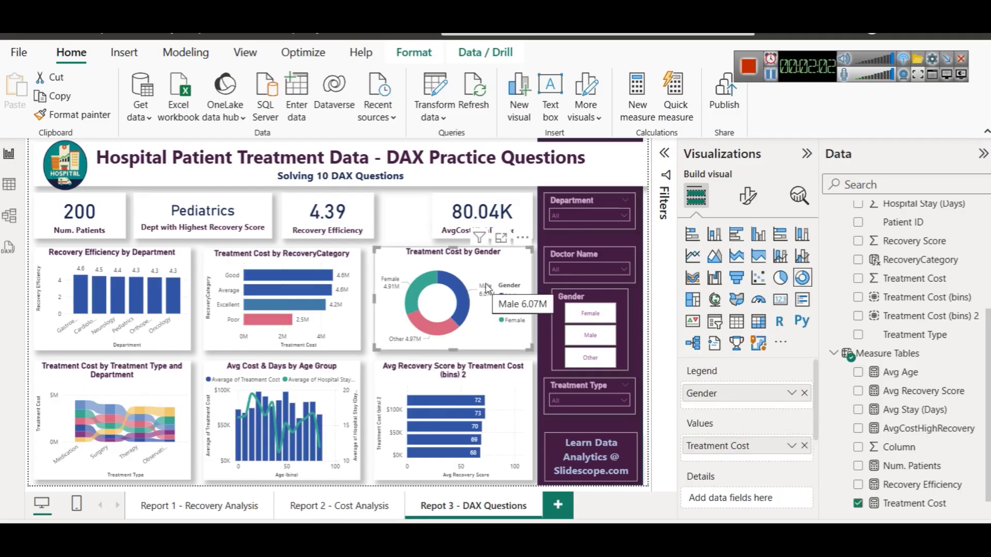
left_click(308, 510)
left_click(469, 506)
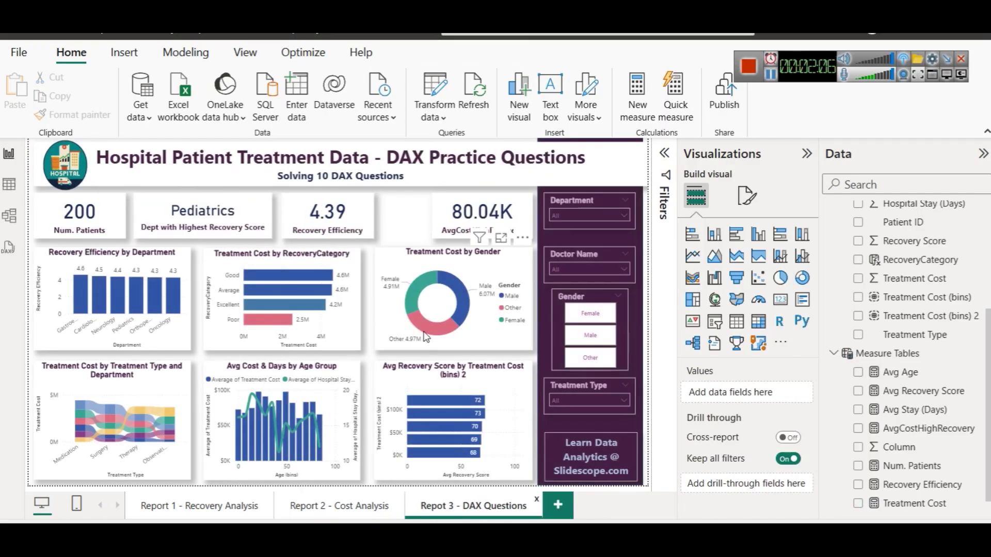
left_click(443, 268)
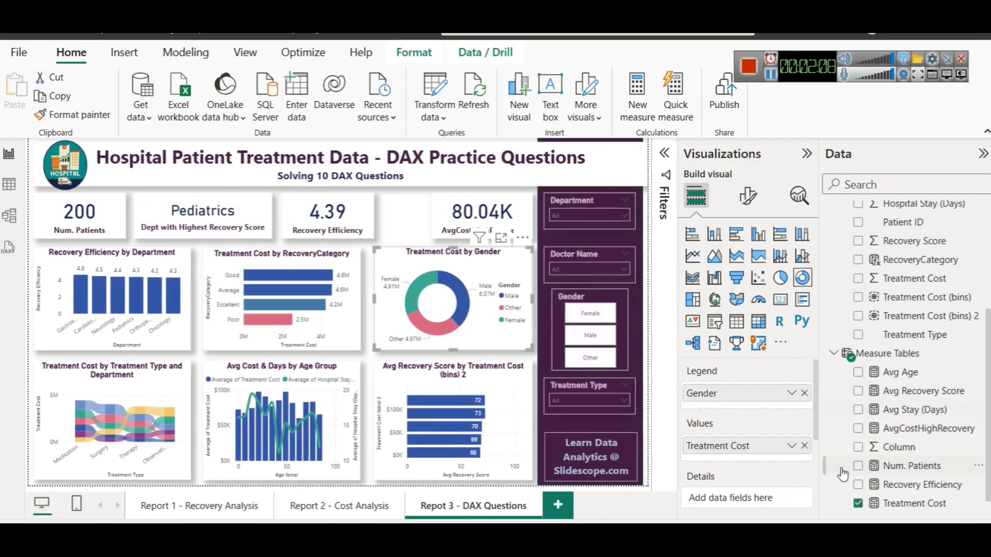
left_click(804, 445)
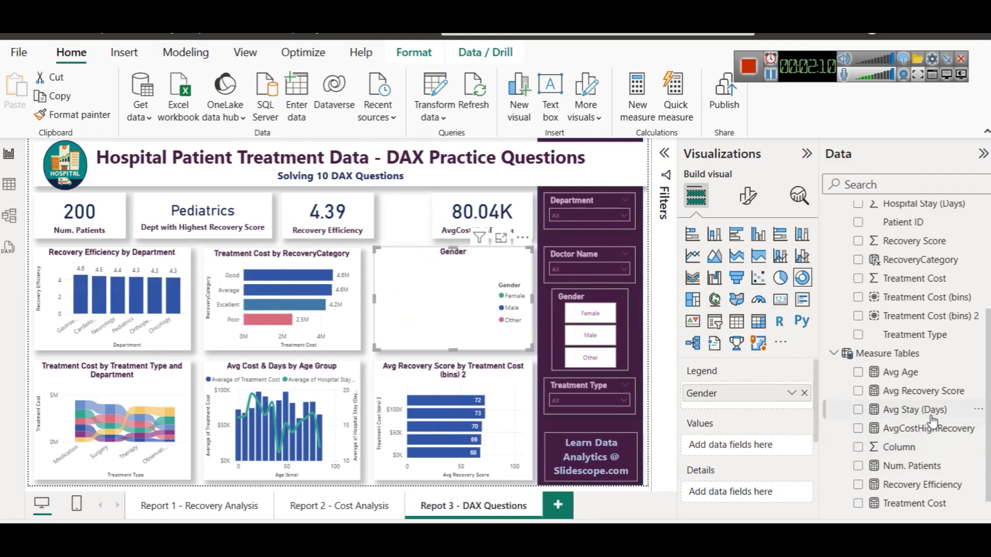
left_click_drag(928, 433, 744, 444)
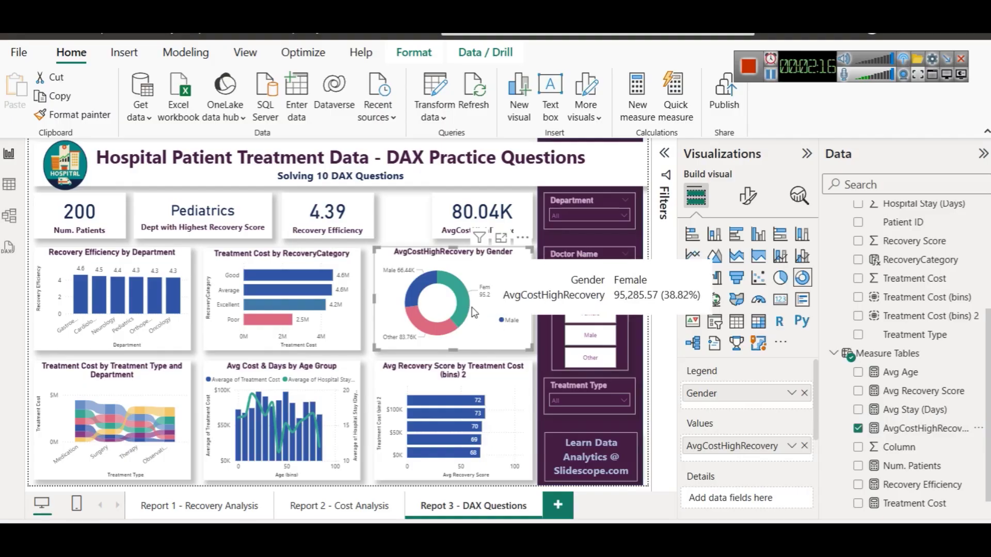
mouse_move(424, 330)
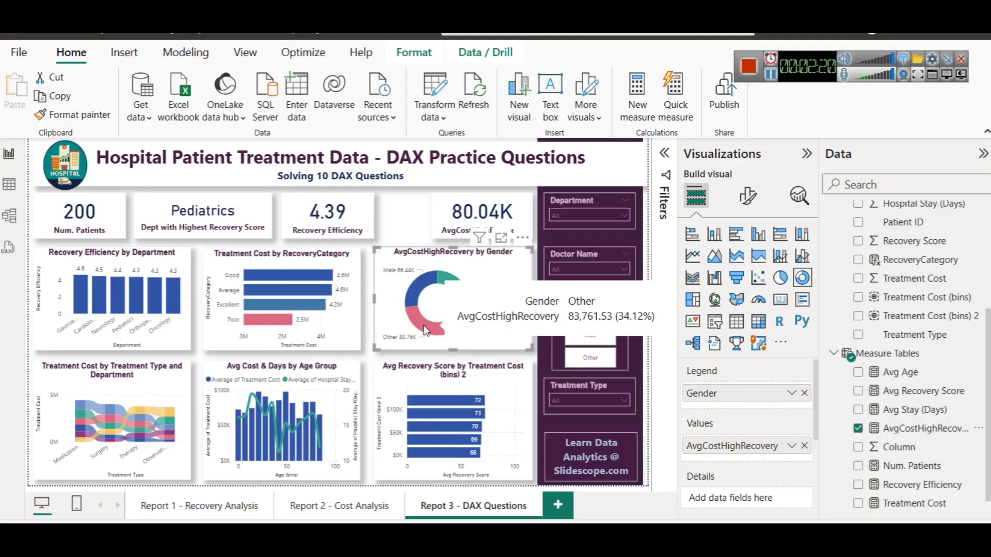
mouse_move(424, 283)
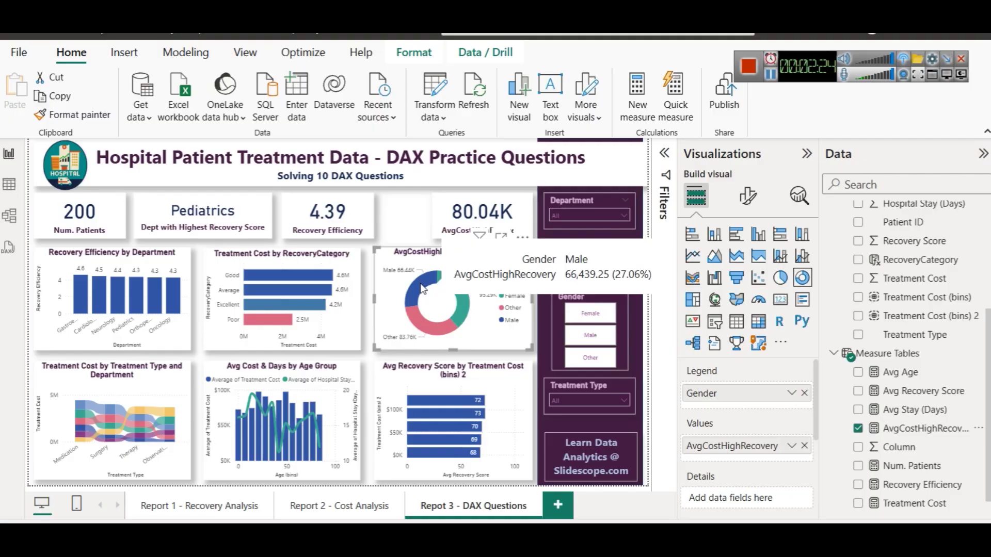
left_click(415, 222)
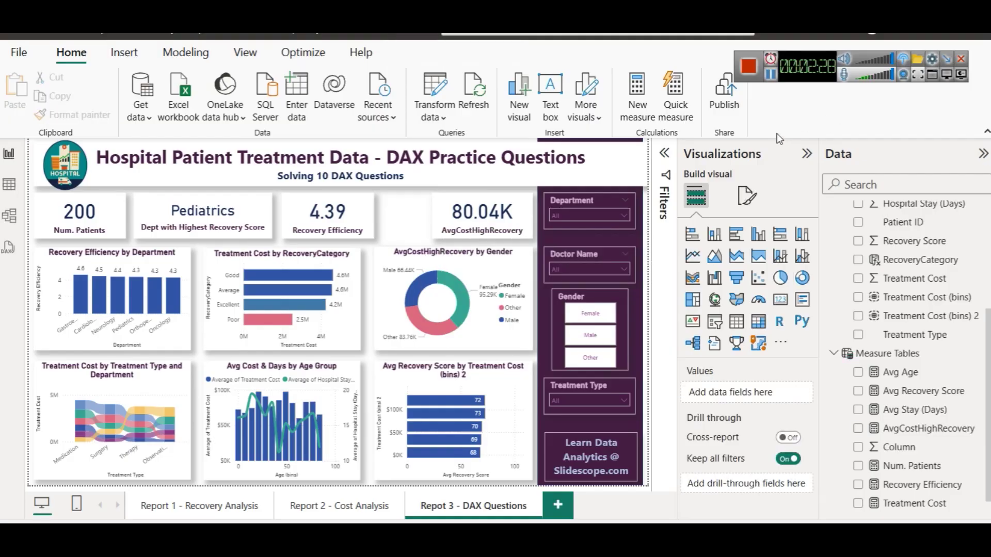
Step: Switch to the colorstech.net DAX questions page and copy question 5 together with its PercentHighRecovery answer
left_click(770, 75)
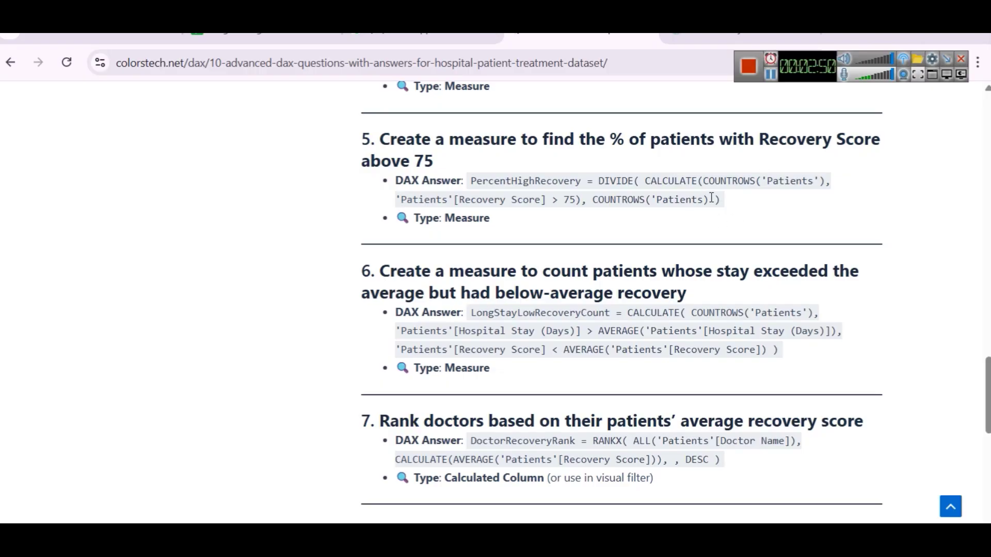
left_click_drag(593, 200, 325, 140)
left_click(391, 139)
left_click_drag(391, 140, 363, 139)
key("ctrl+c")
left_click(710, 199)
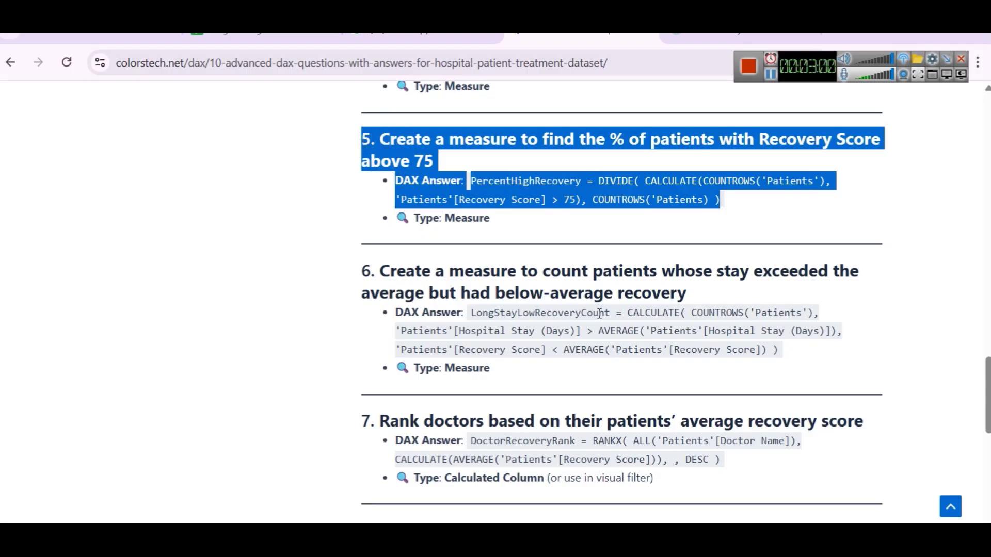
Step: Switch to Notepad and paste question 5 with its DAX answer below the RecoveryCategory formula, separated by blank lines
key("alt+Tab")
left_click(411, 318)
key("Return")
key("Return")
key("Return")
key("ctrl+v")
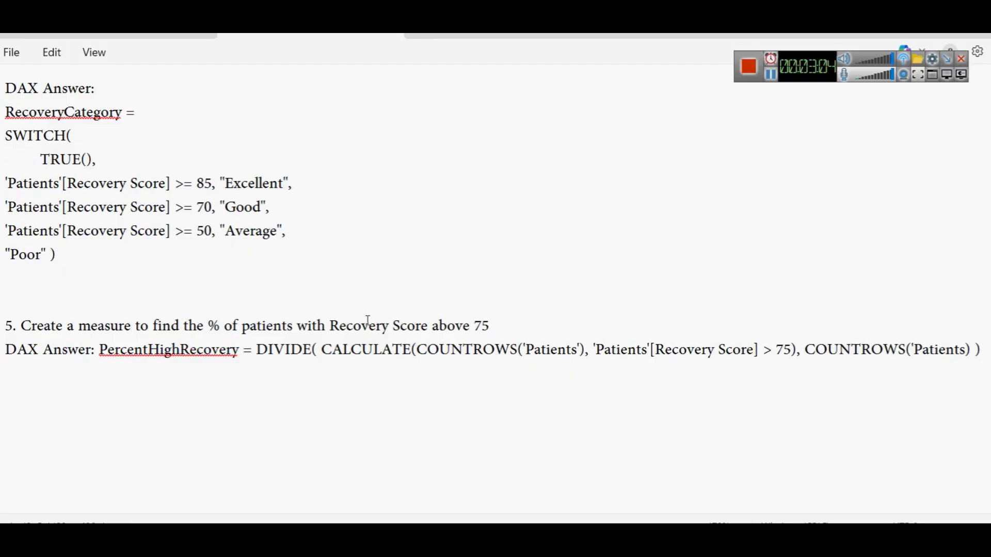
Step: Add space between question 5 and its DAX answer and begin an explanatory line reading "Num of Patients with"
left_click(505, 326)
key("Return")
key("Return")
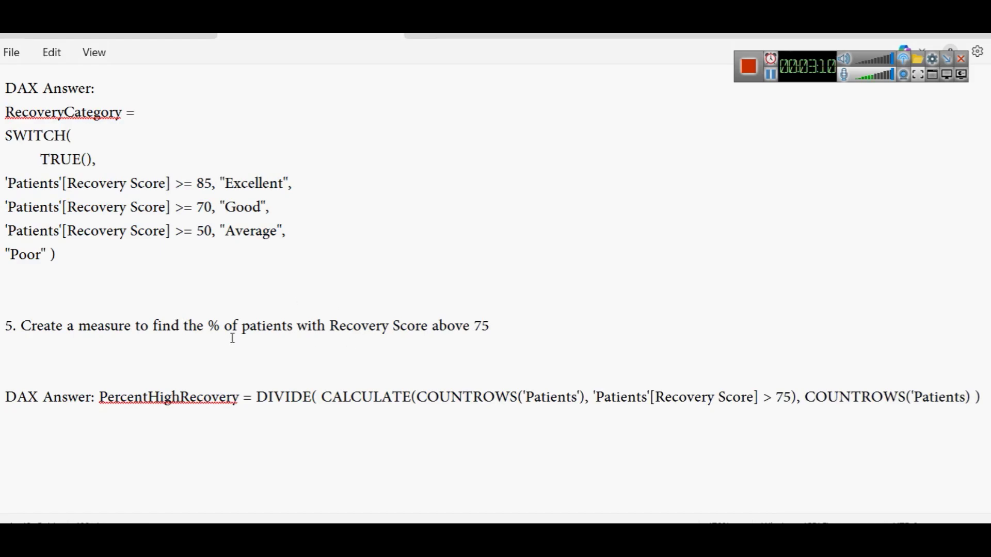
type("Num of Pati")
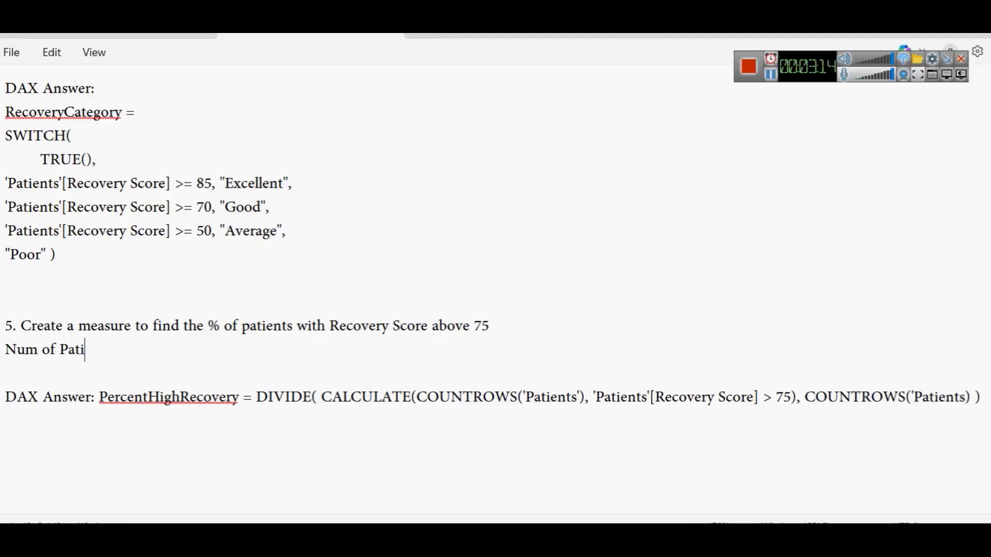
type("ents with")
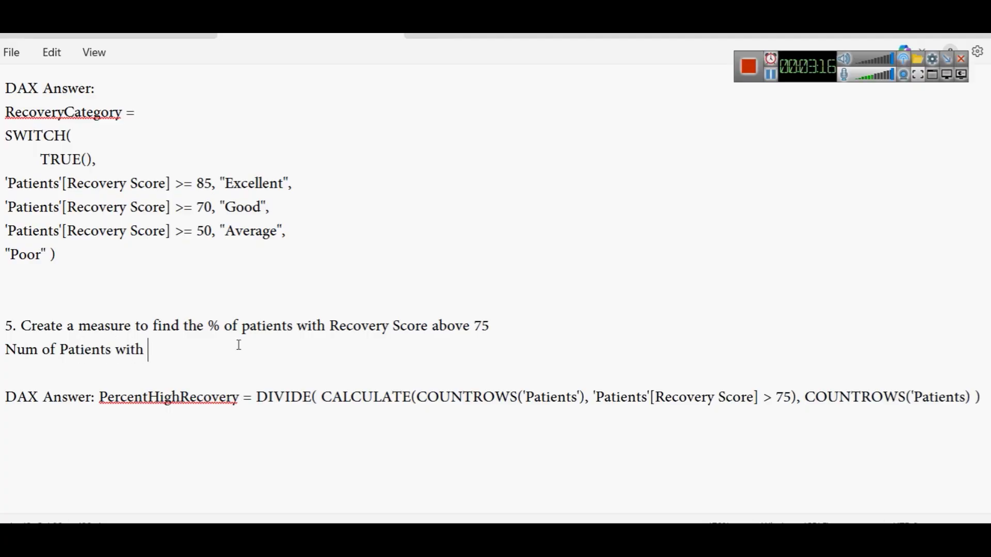
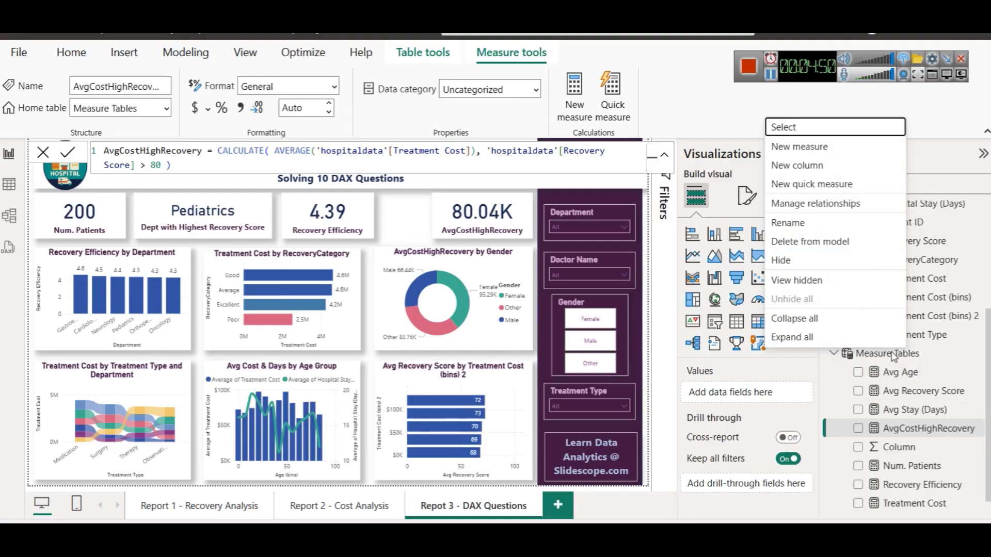
Step: Switch to Power BI and create a new measure in Measure Tables using the PercentHighRecovery formula for Recovery Score > 75
right_click(878, 363)
right_click(889, 359)
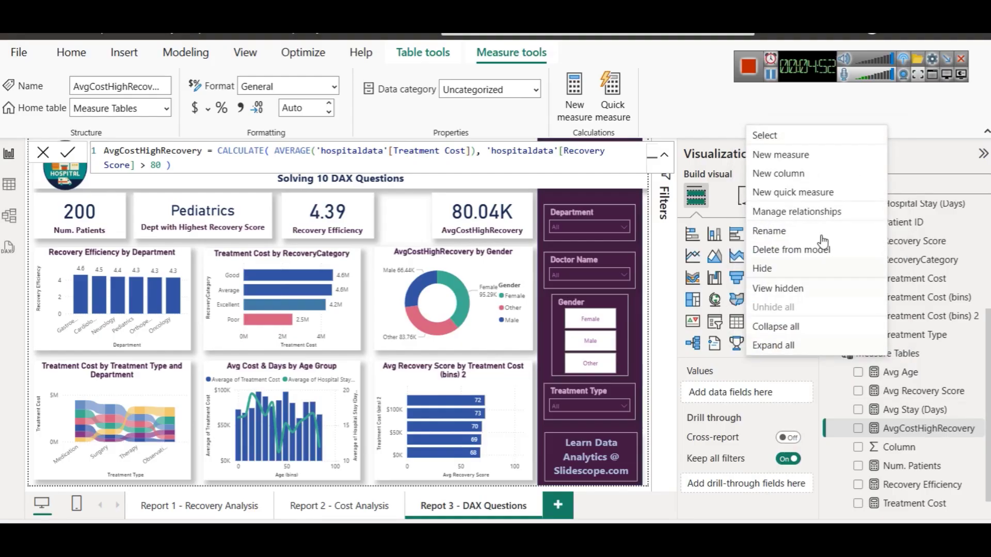
key("Escape")
left_click(574, 91)
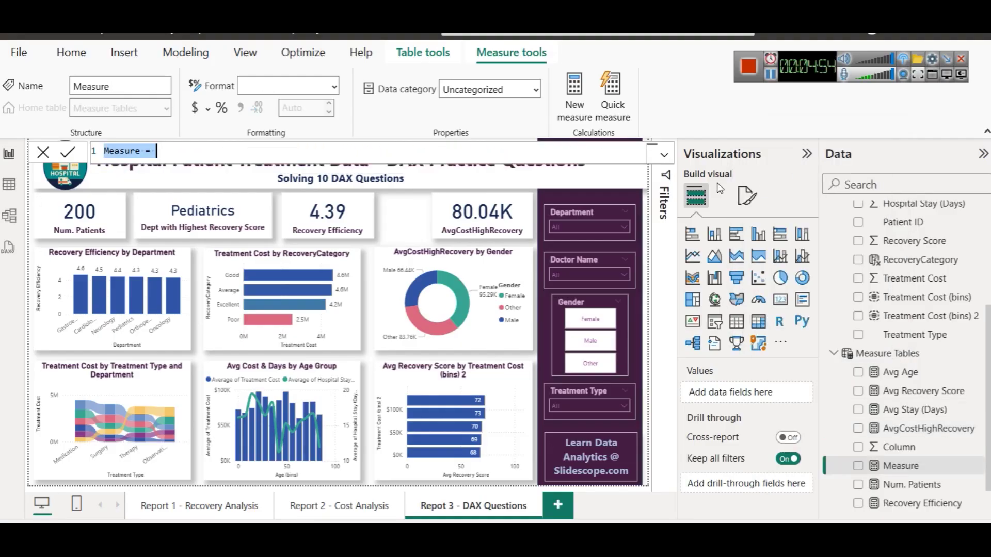
key("ctrl+a")
type("PercentHighRecovery = DIVIDE( CALCULATE(COUNTROWS('Patients'), 'Patients'[Recovery Score] > 75), COUNTROWS('Patients') )")
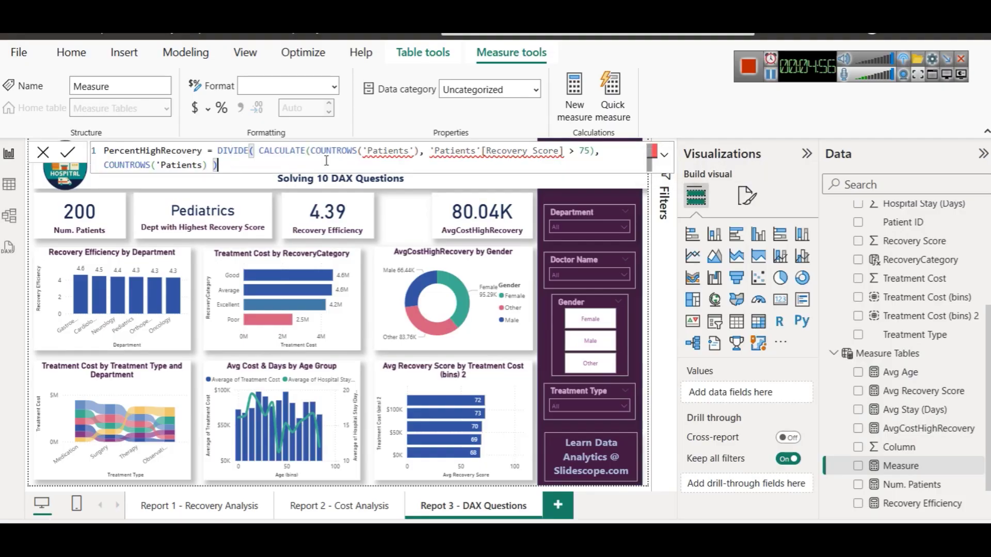
Step: Replace all Patients table references with hospitaldata in the PercentHighRecovery formula, fix its closing parentheses, and commit the measure
double_click(381, 151)
type("hospitaldata")
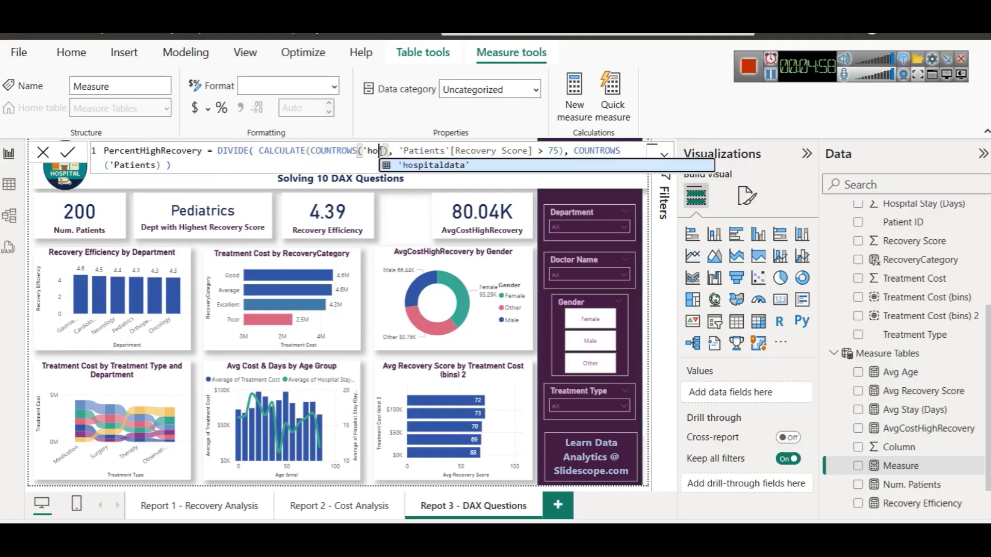
double_click(381, 151)
key("ctrl+c")
double_click(473, 151)
key("ctrl+v")
left_click(248, 165)
type("))")
left_click(68, 154)
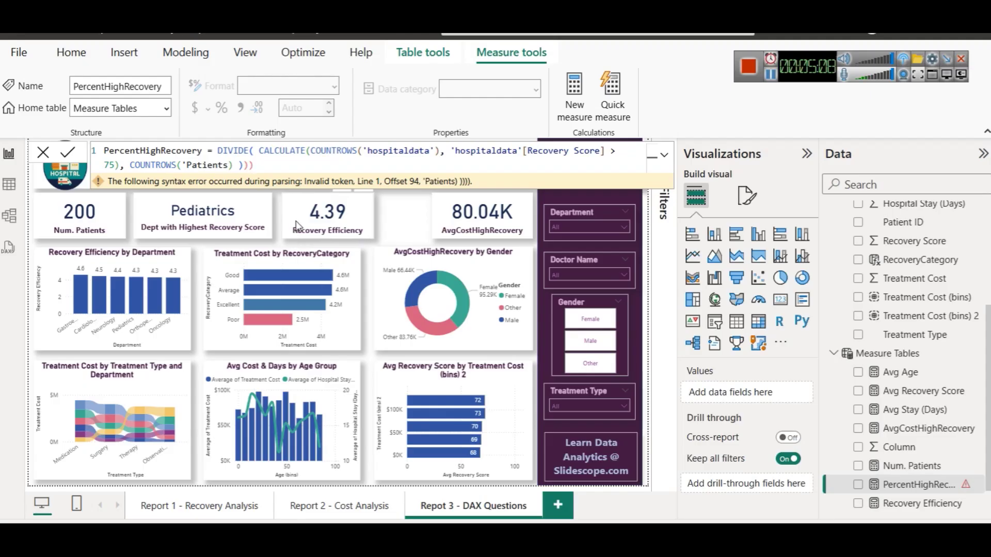
left_click(253, 151)
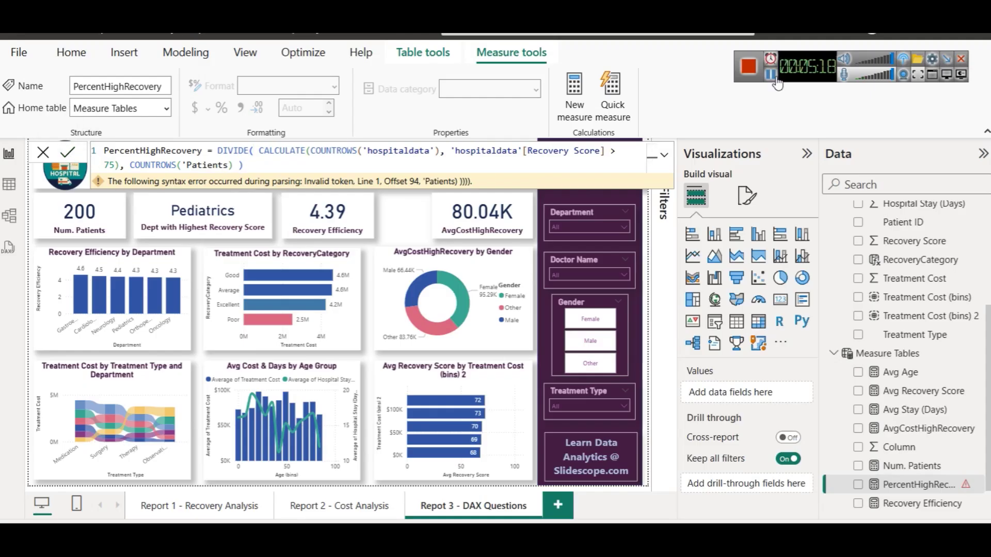
left_click(68, 153)
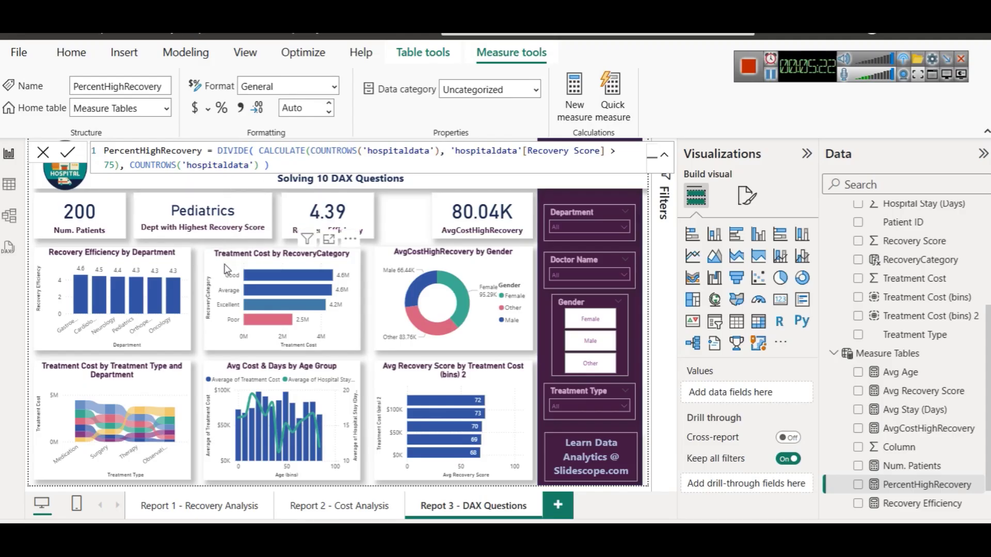
Step: Replace the Num. Patients field in its card with the PercentHighRecovery measure
left_click(76, 219)
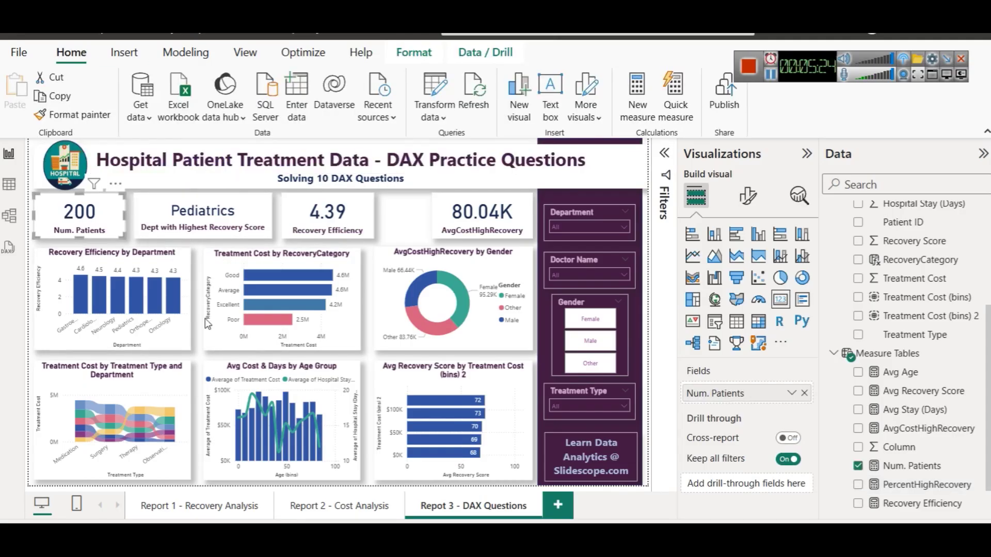
left_click(801, 394)
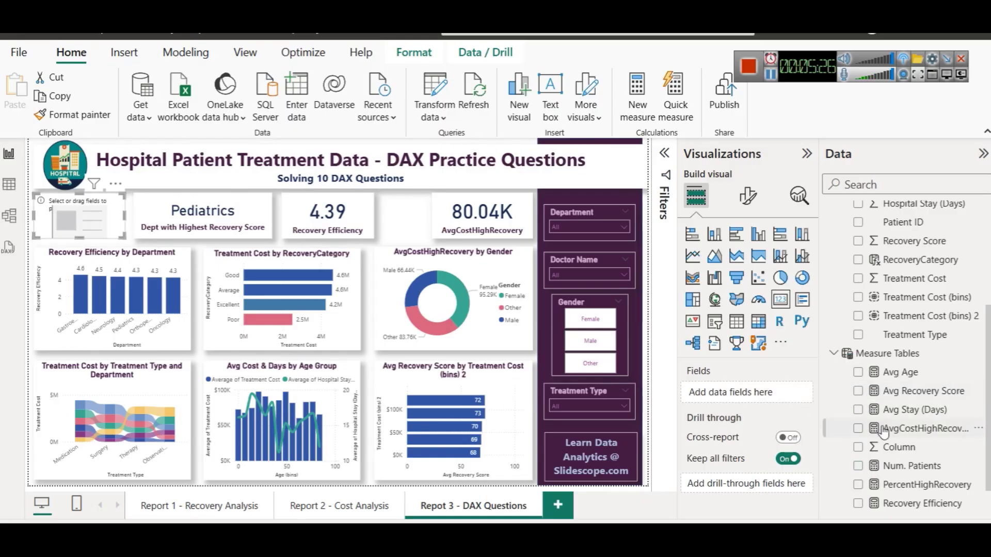
scroll(883, 432, "down", 2)
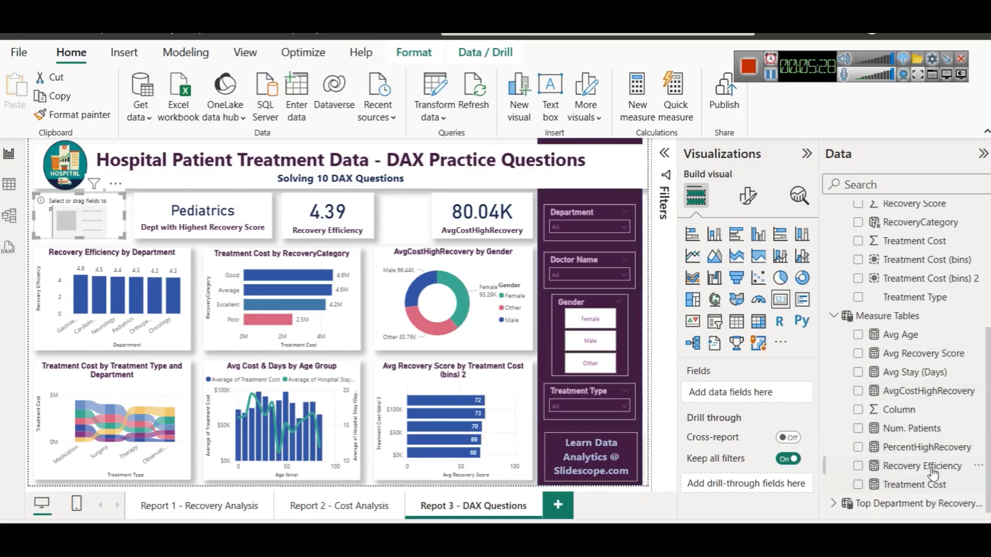
left_click_drag(928, 448, 727, 395)
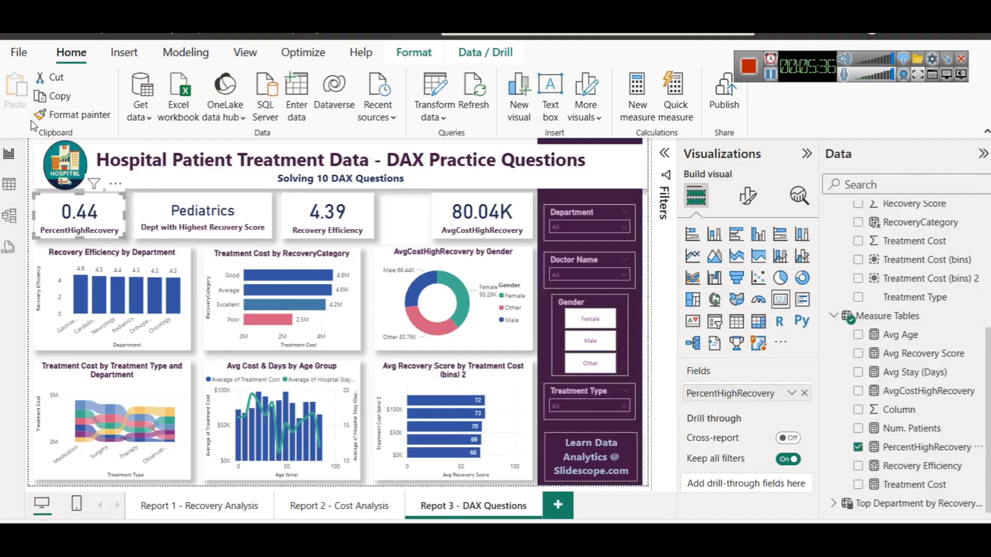
Step: Format the PercentHighRecovery measure as a percentage in the table view and return to the report page
left_click(10, 185)
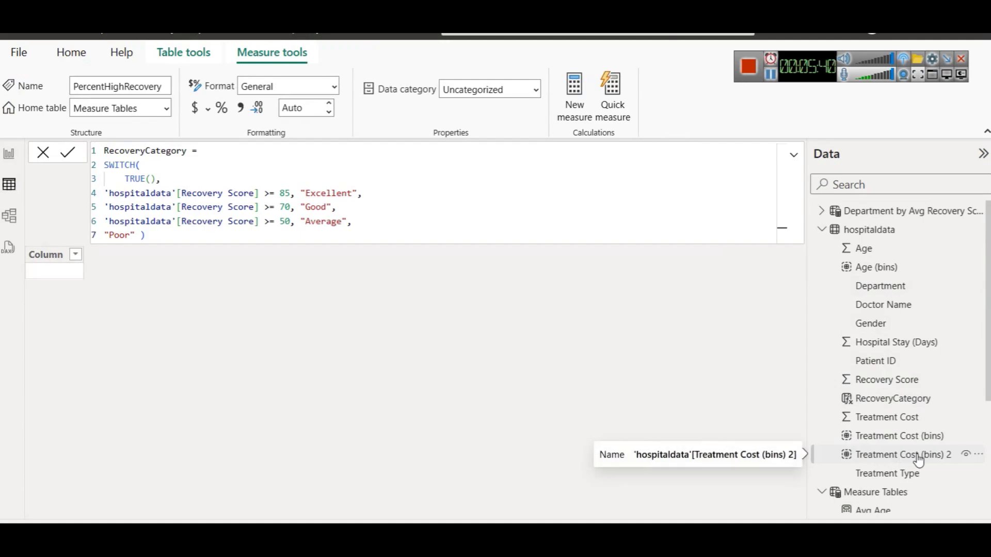
scroll(896, 413, "down", 3)
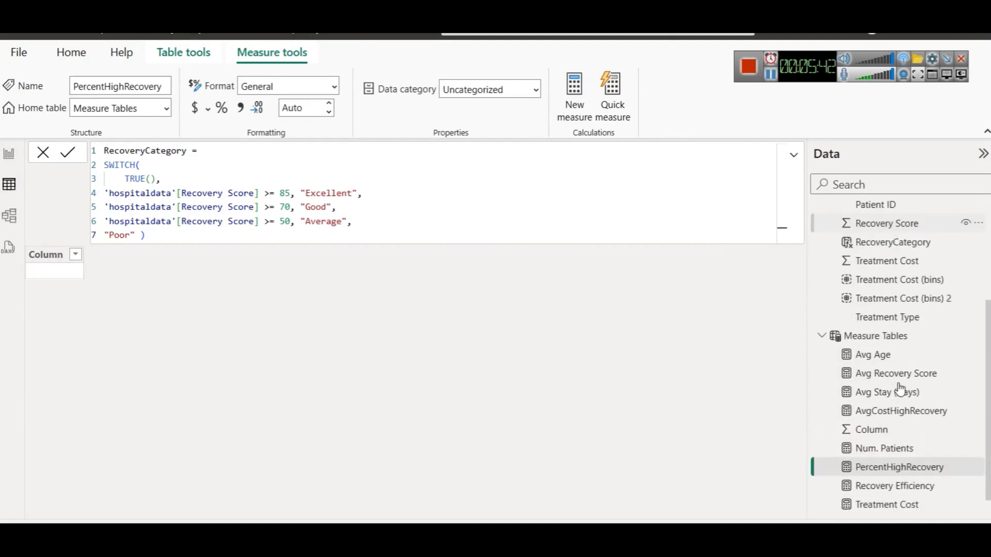
left_click(910, 472)
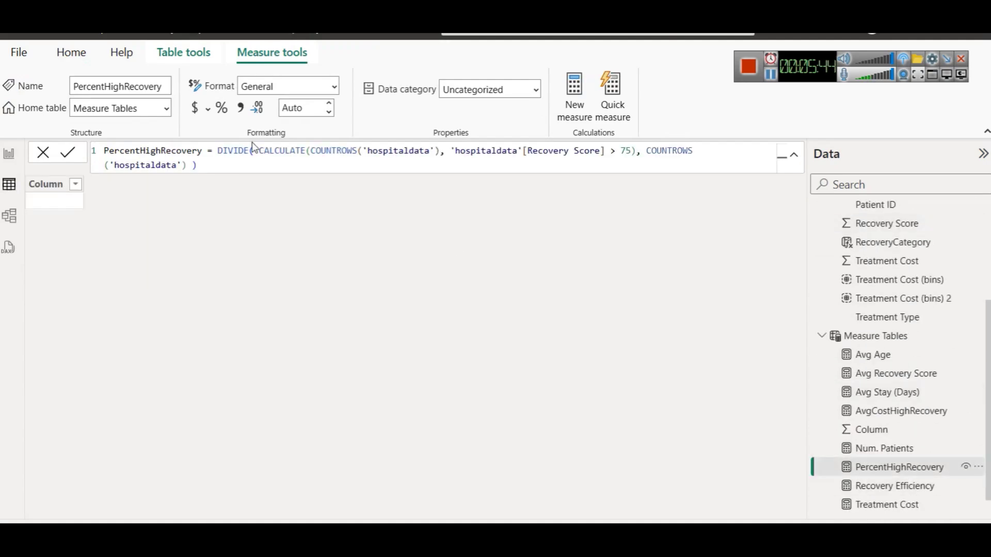
left_click(222, 107)
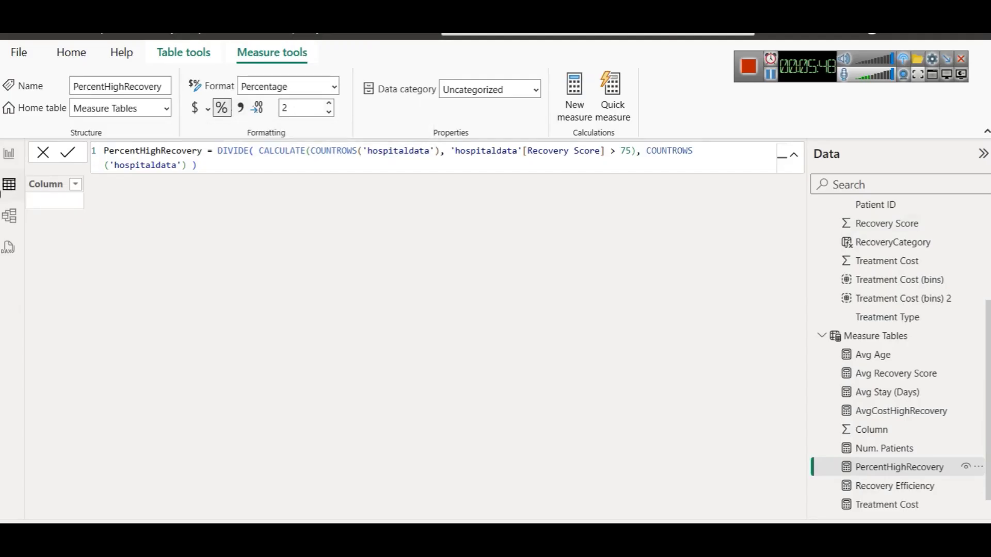
left_click(10, 154)
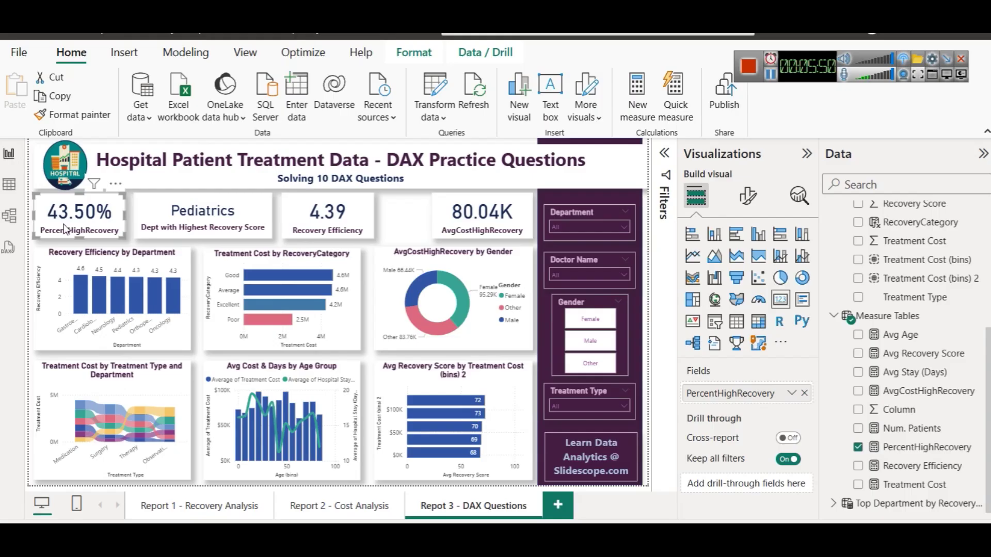
left_click(130, 223)
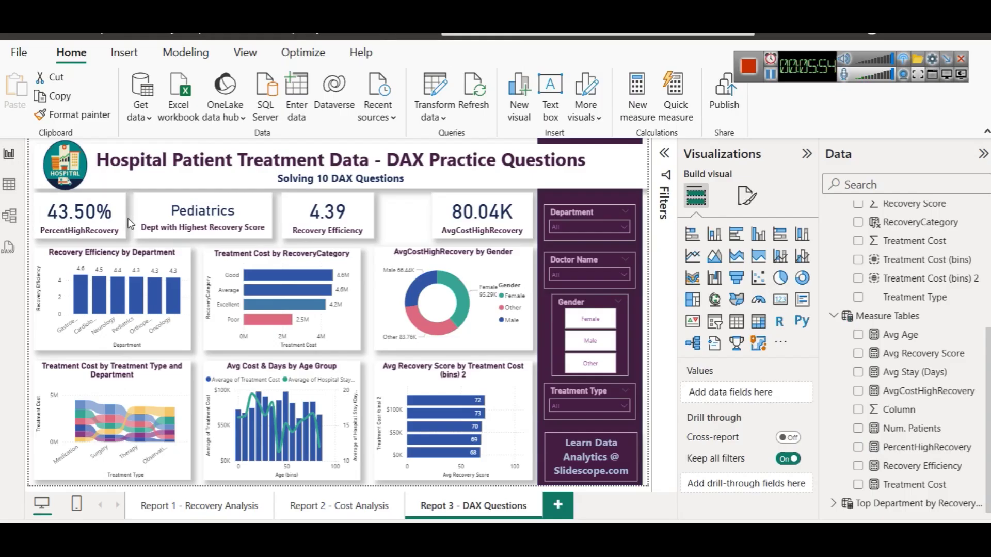
Step: Replace Treatment Cost with the PercentHighRecovery measure as the Y-axis of the ribbon chart by Treatment Type and Department
left_click(138, 390)
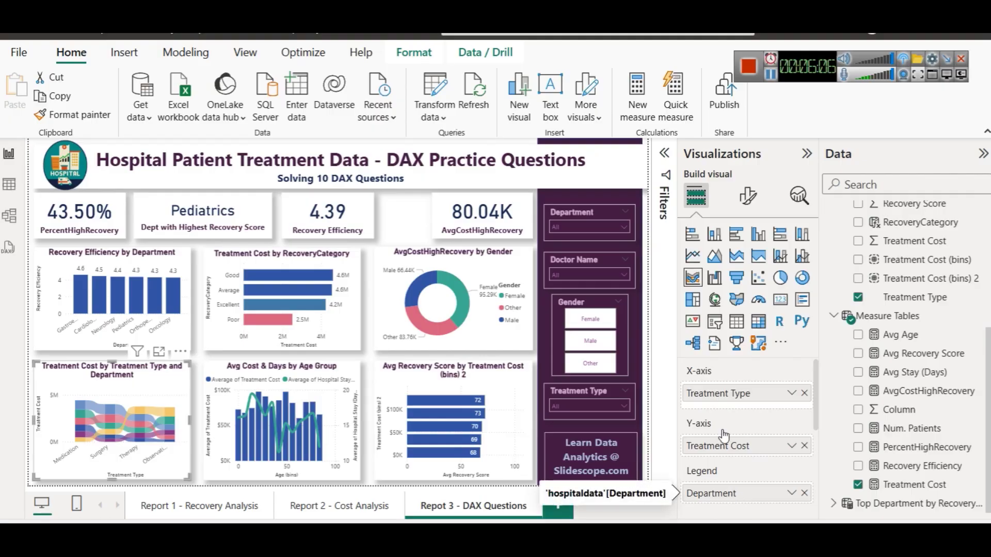
left_click(159, 352)
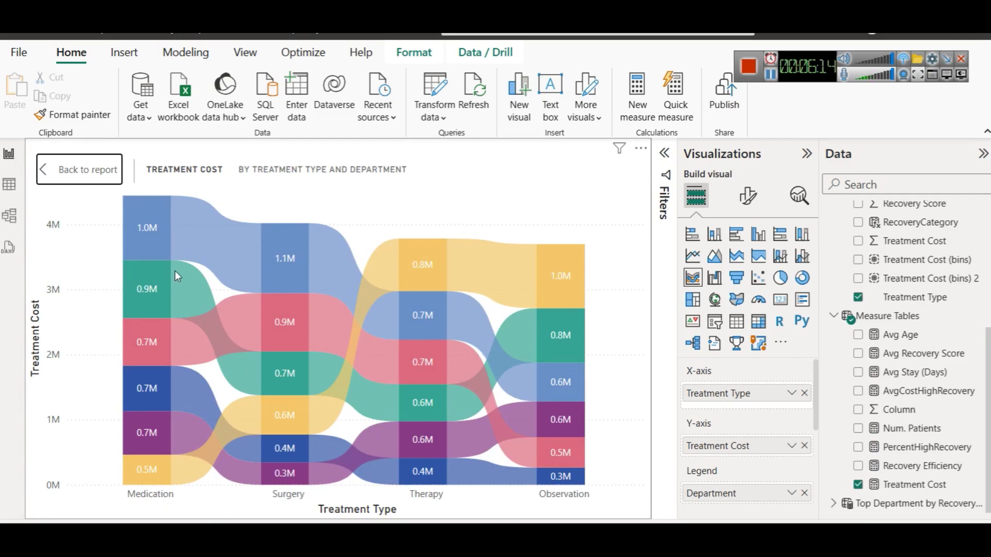
mouse_move(156, 227)
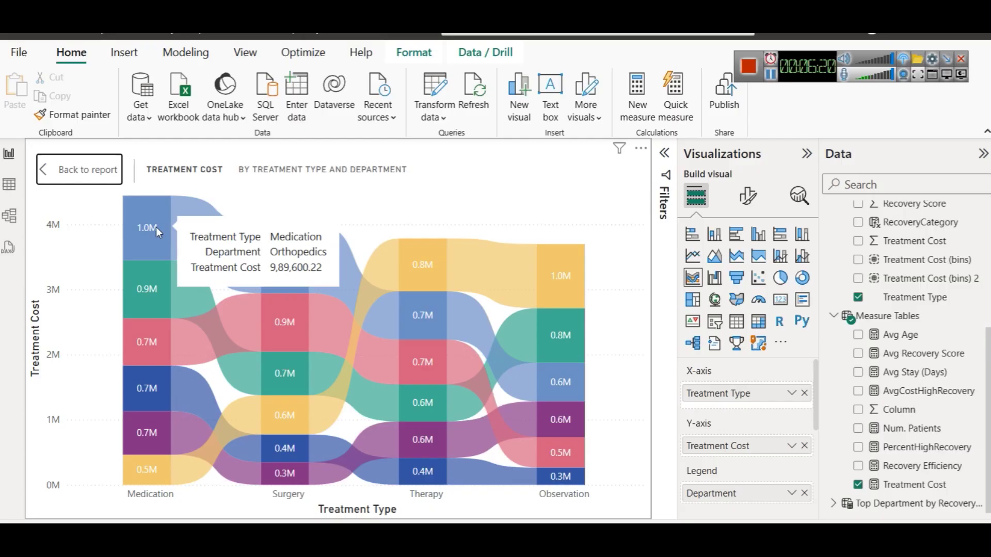
left_click(96, 177)
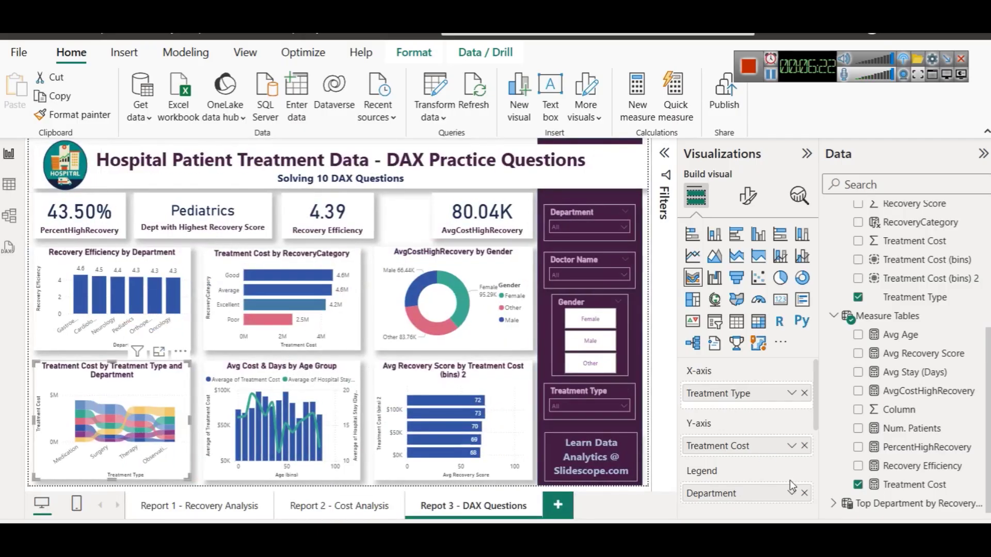
left_click(803, 446)
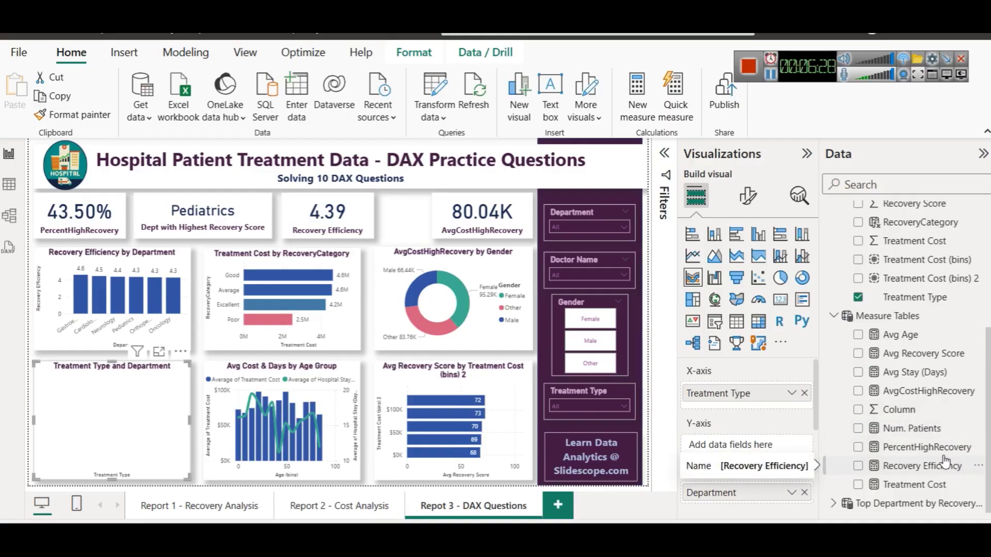
left_click_drag(918, 452, 772, 447)
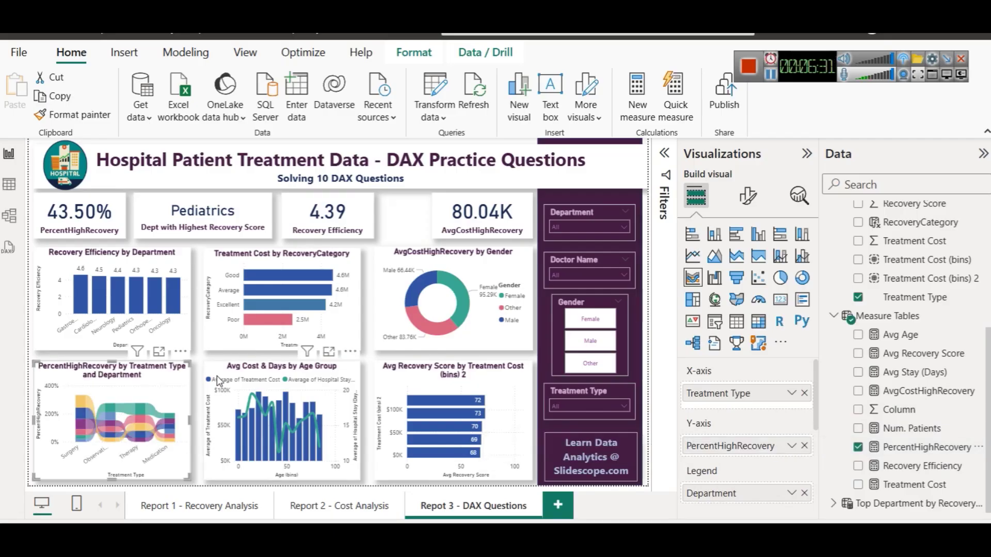
Step: Examine the PercentHighRecovery ribbon chart enlarged with its department legend shown, then restore the report view and hide the legend
left_click(159, 352)
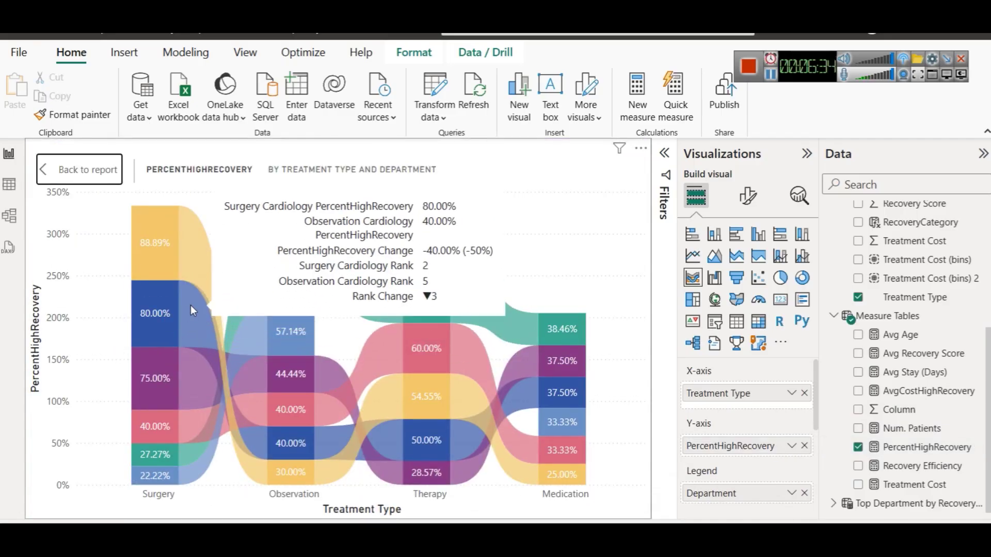
mouse_move(171, 259)
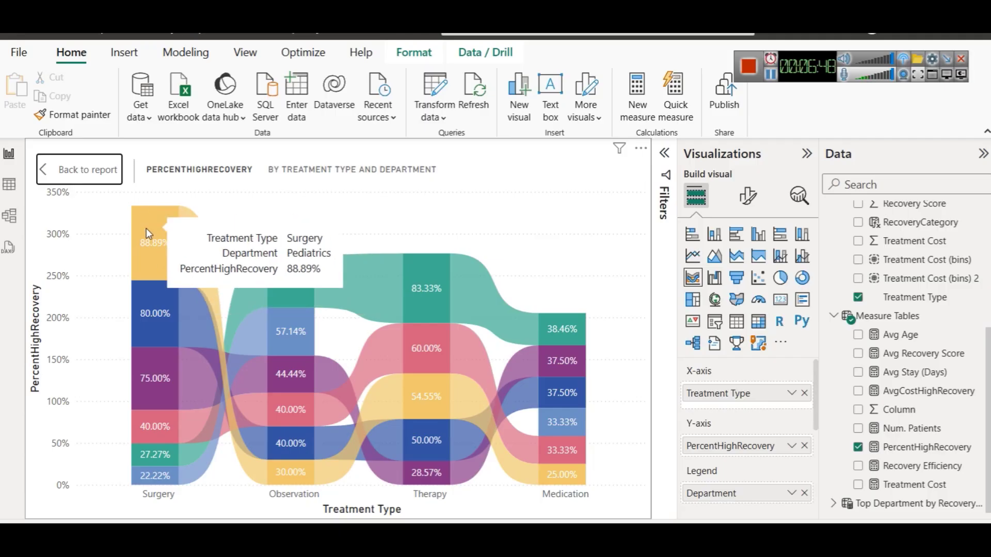
left_click(748, 195)
left_click(799, 367)
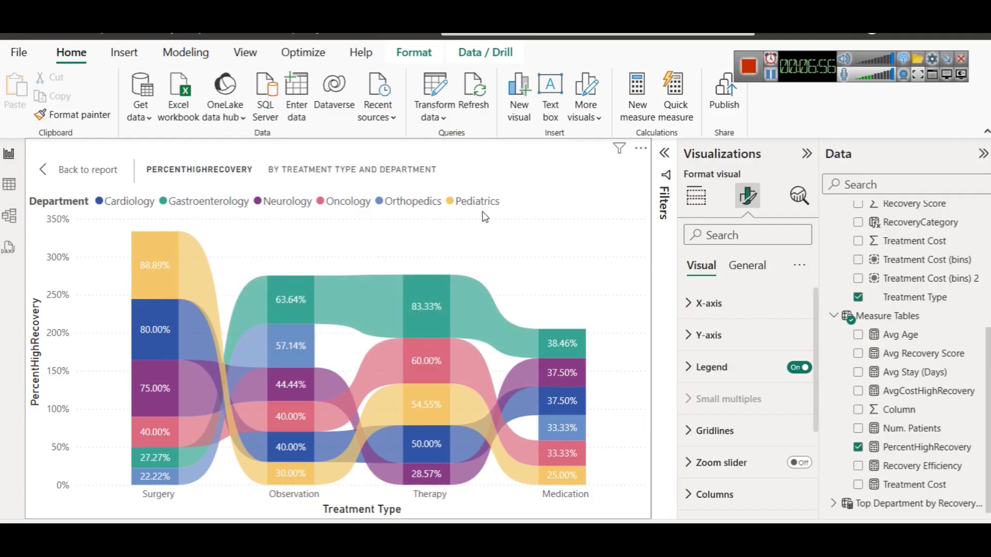
mouse_move(290, 484)
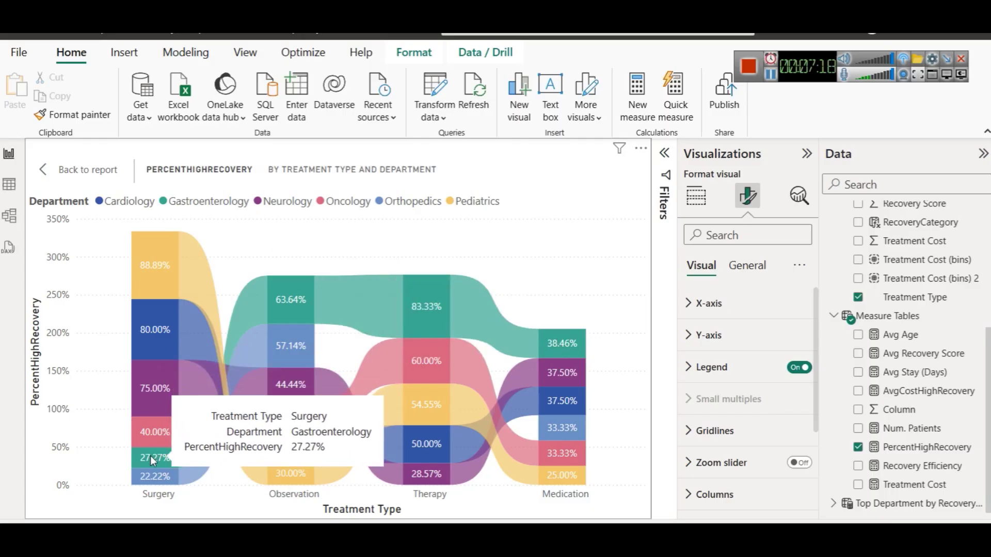
left_click(66, 169)
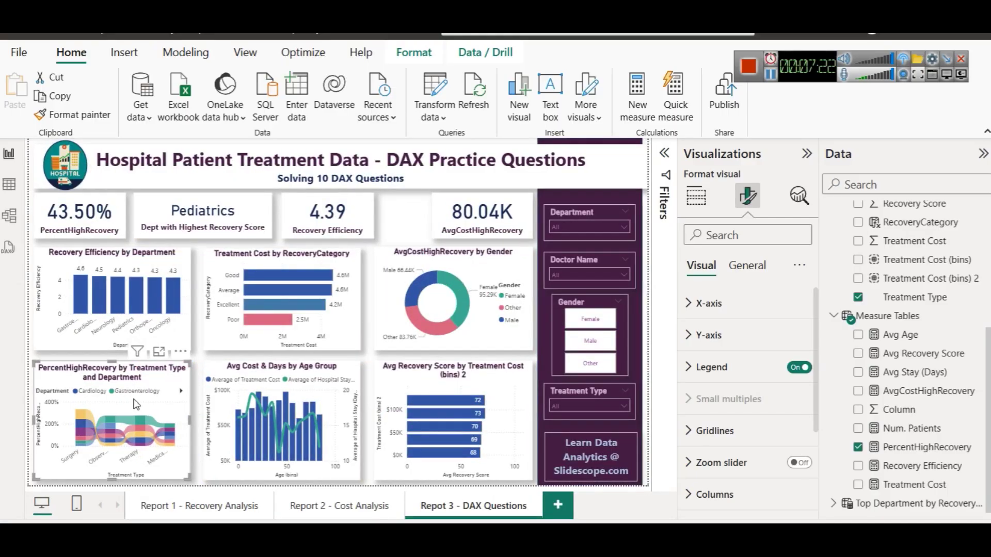
left_click(799, 367)
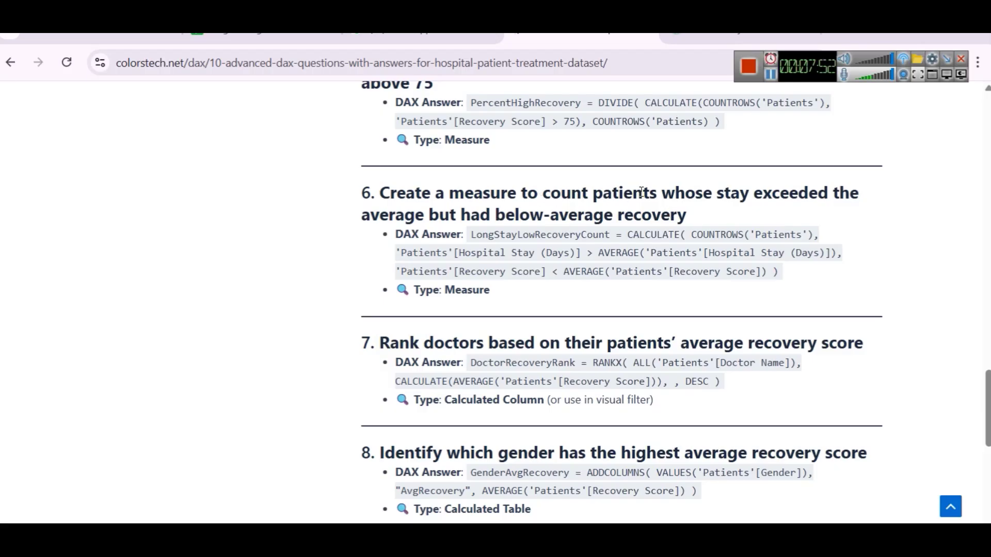
Step: Read question 6 on the web page, copy its LongStayLowRecoveryCount DAX answer, and switch to the Notepad notes
left_click_drag(715, 203, 423, 222)
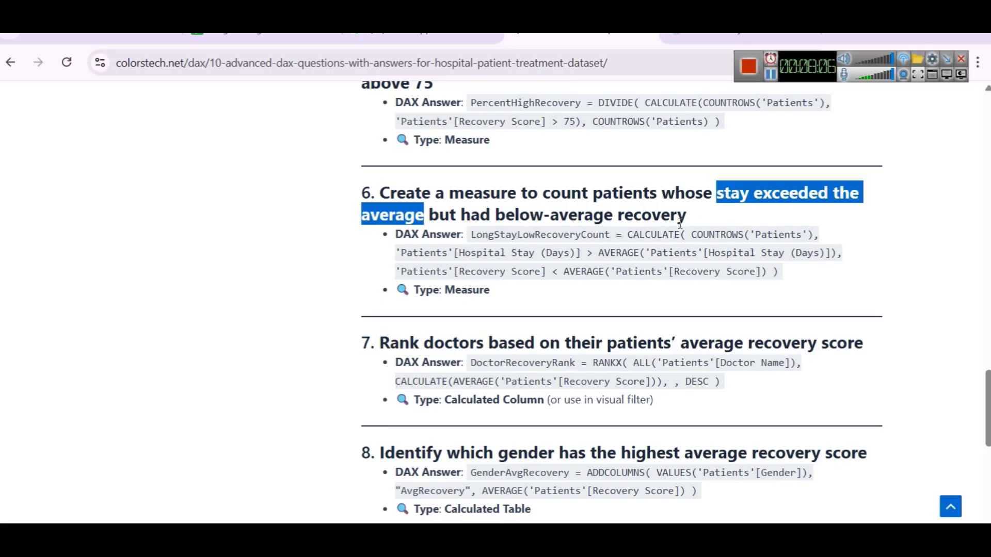
left_click_drag(494, 215, 706, 216)
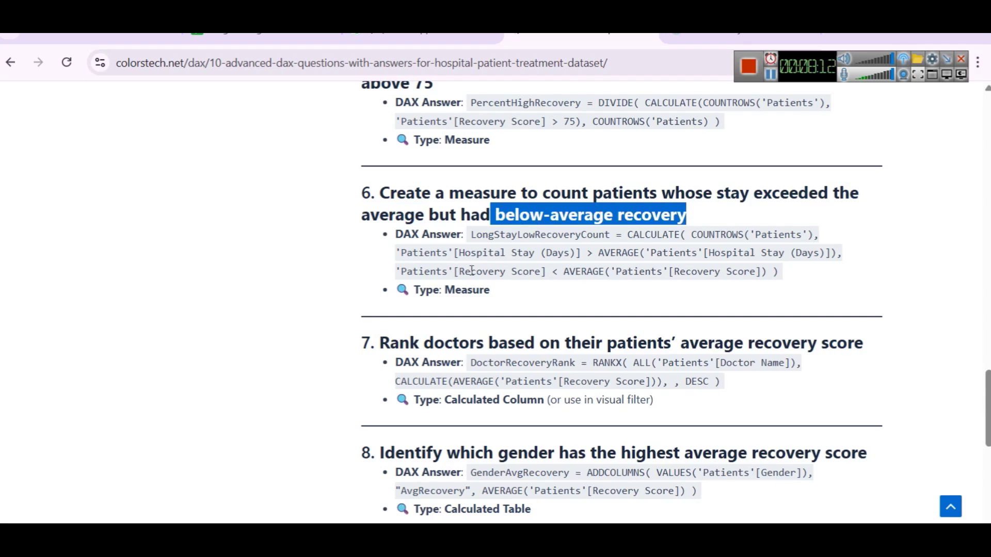
left_click(450, 253)
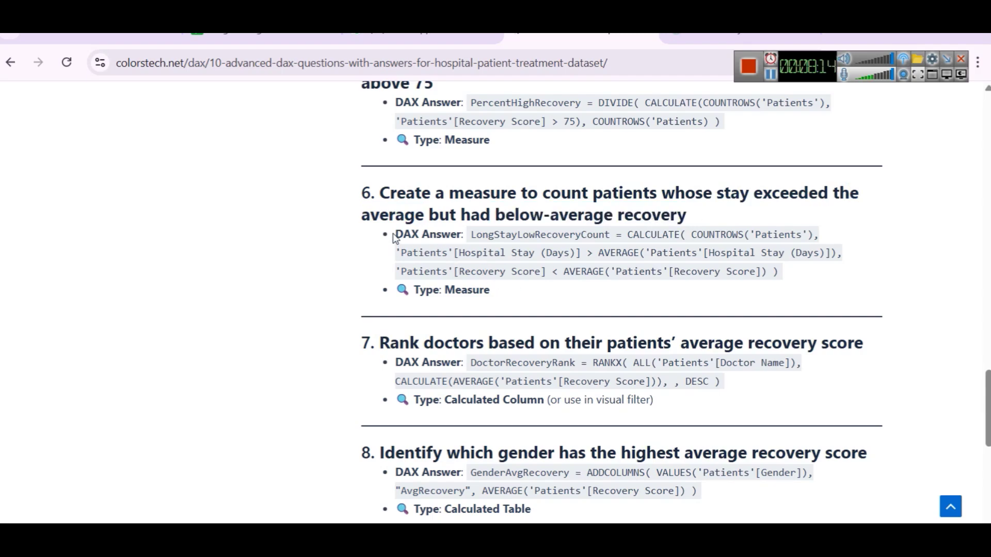
left_click_drag(393, 235, 781, 271)
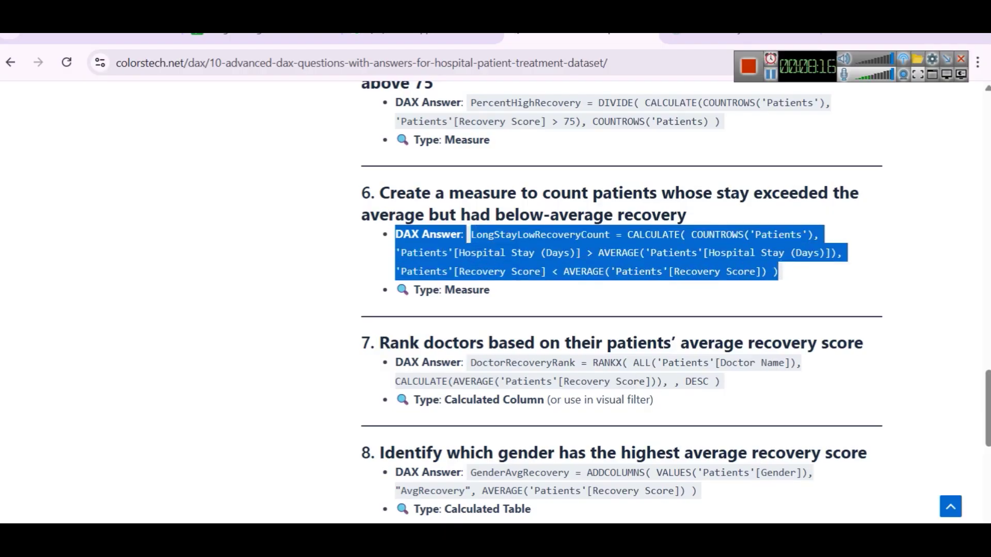
key("alt+Tab")
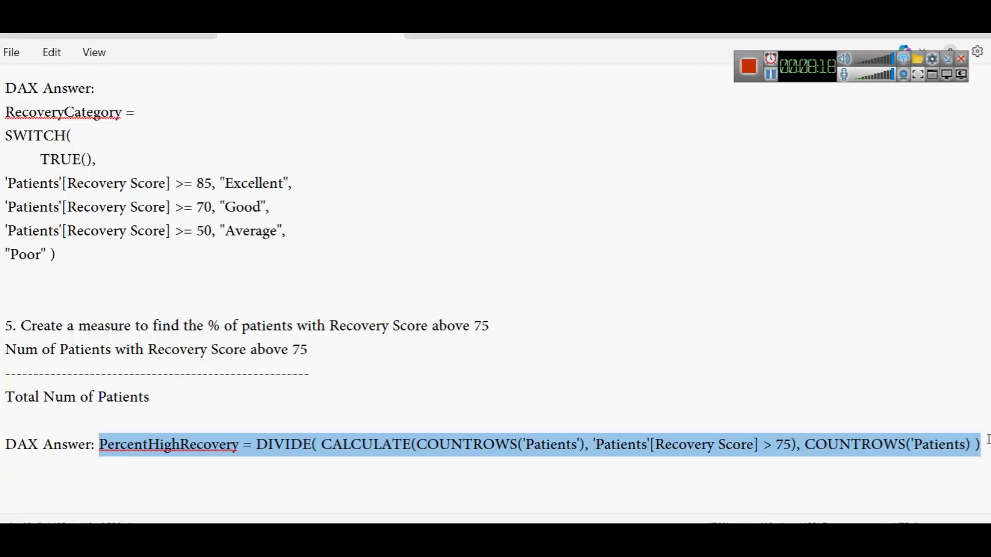
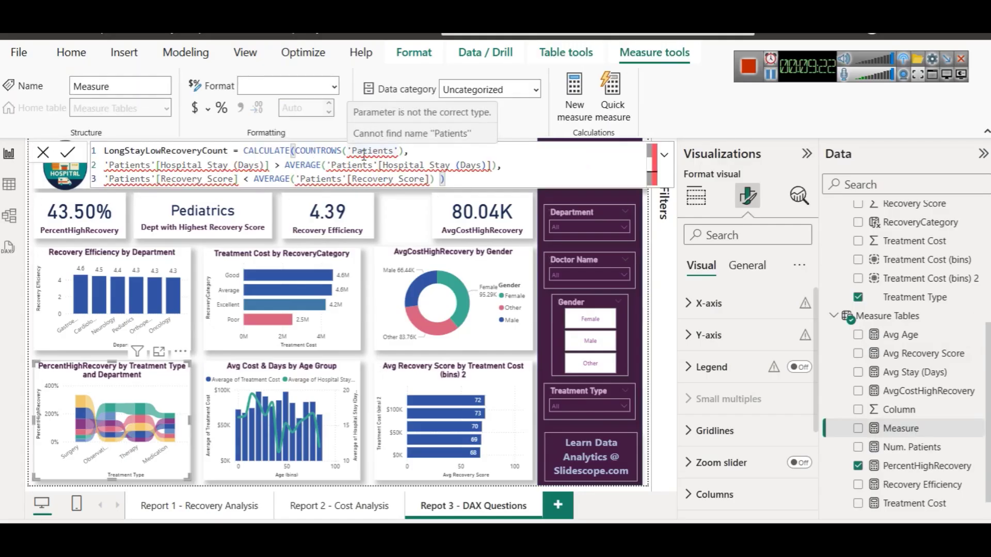
Step: Replace Patients with hospitaldata in the COUNTROWS argument and the Hospital Stay (Days) comparison of the LongStayLowRecoveryCount formula
double_click(366, 155)
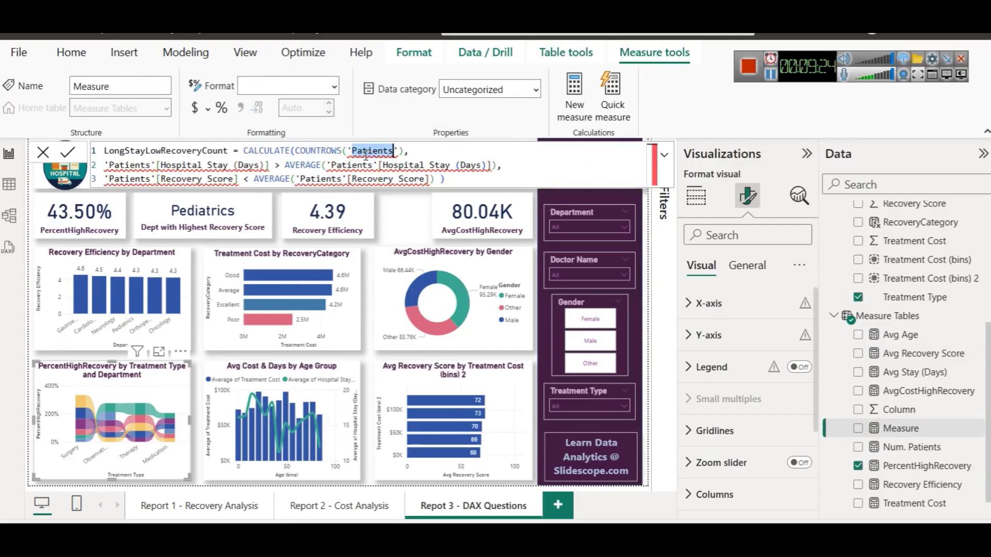
scroll(908, 309, "up", 4)
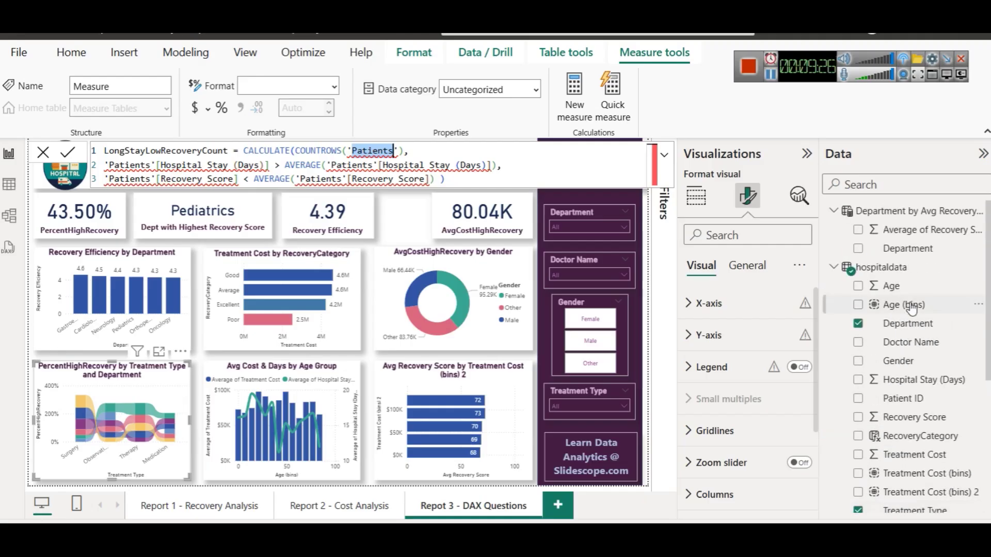
type("hos")
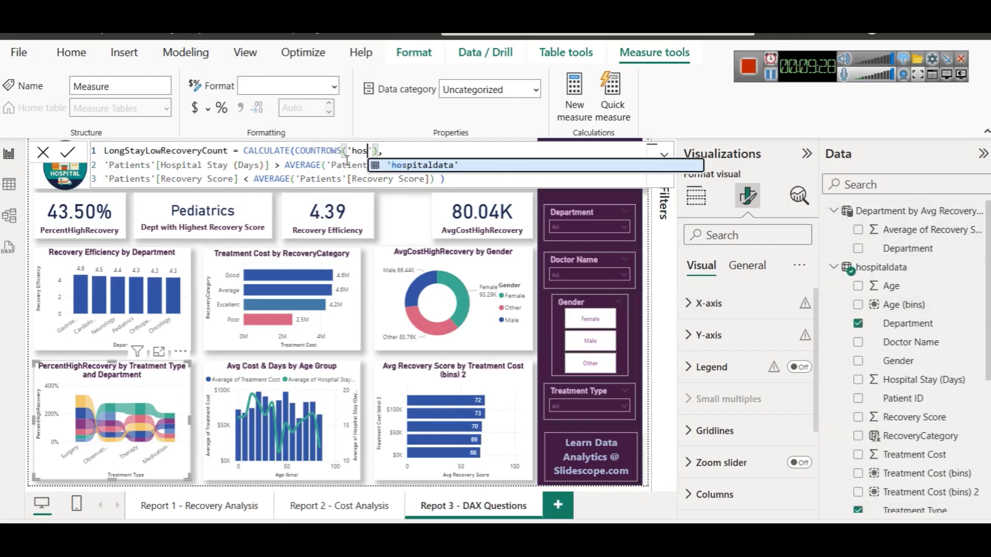
left_click(379, 164)
double_click(368, 148)
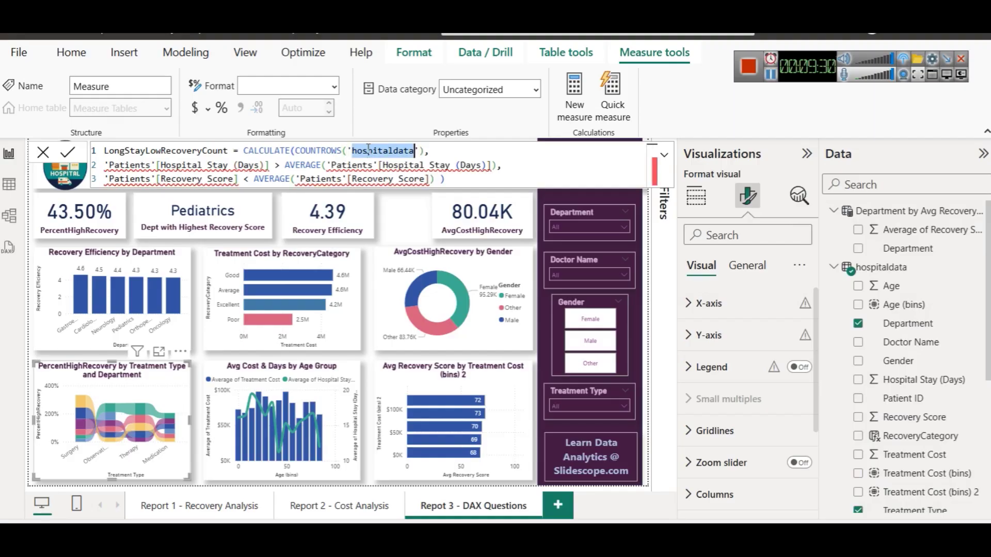
key("ctrl+c")
double_click(128, 165)
key("ctrl+v")
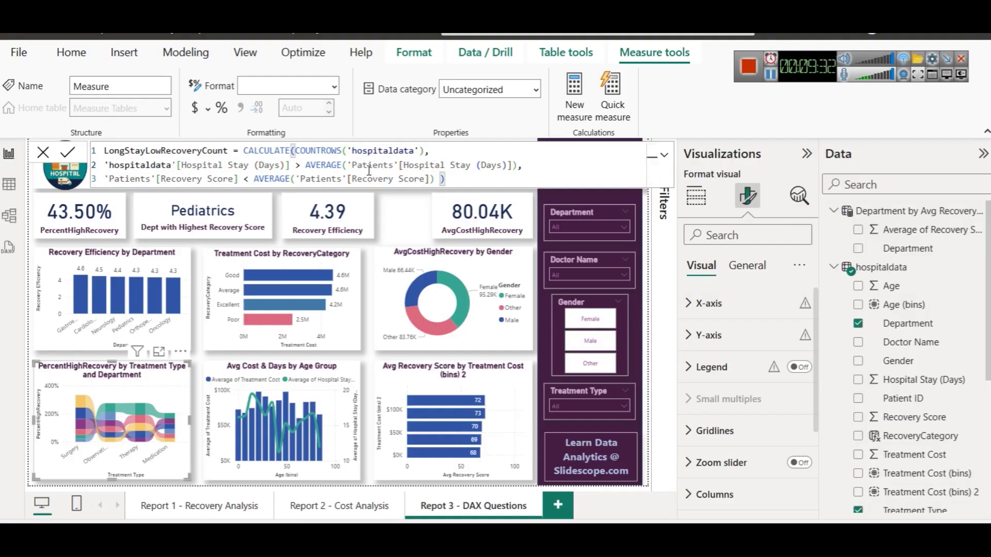
double_click(371, 164)
key("ctrl+v")
Step: Replace Patients with hospitaldata in the Recovery Score comparison and commit the LongStayLowRecoveryCount measure
double_click(315, 179)
key("ctrl+v")
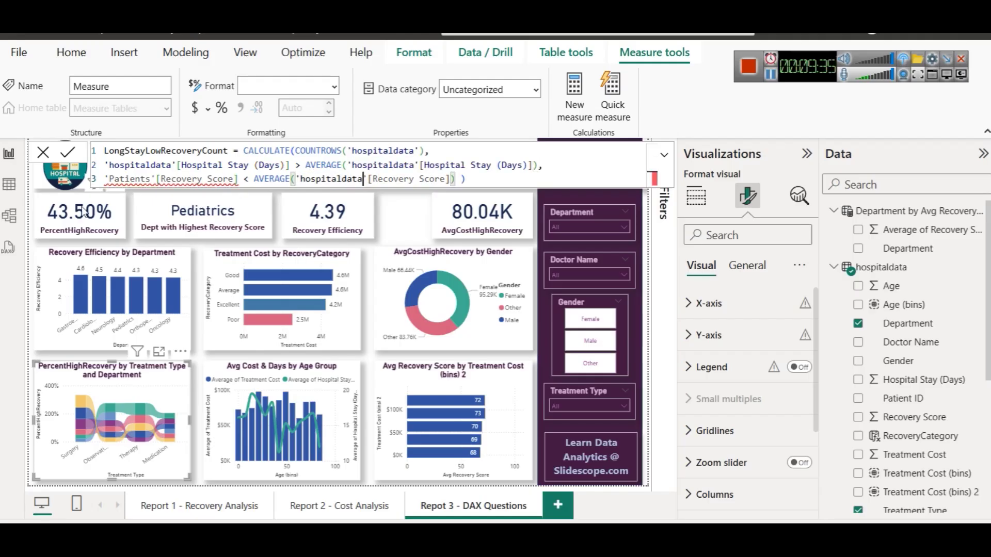
double_click(119, 179)
key("ctrl+v")
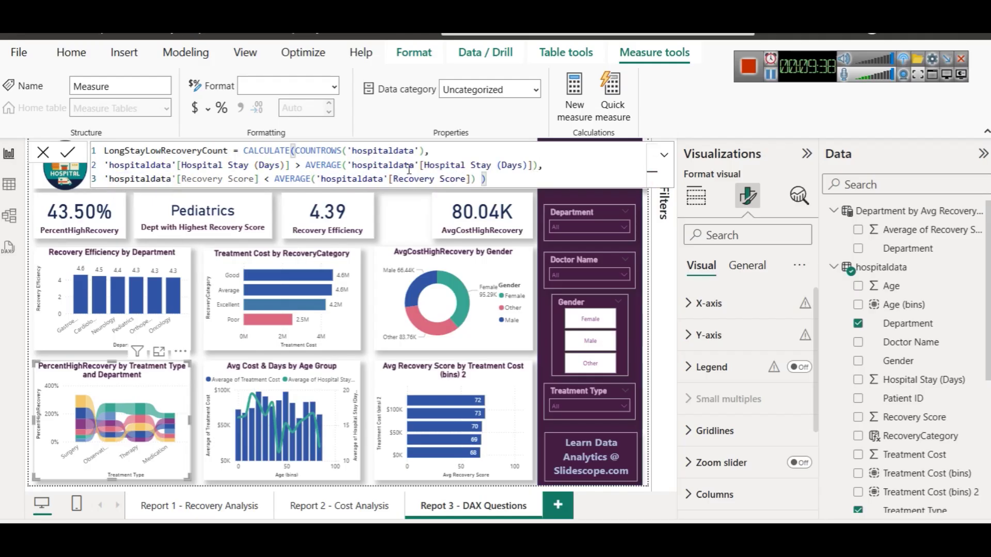
left_click_drag(511, 167, 514, 171)
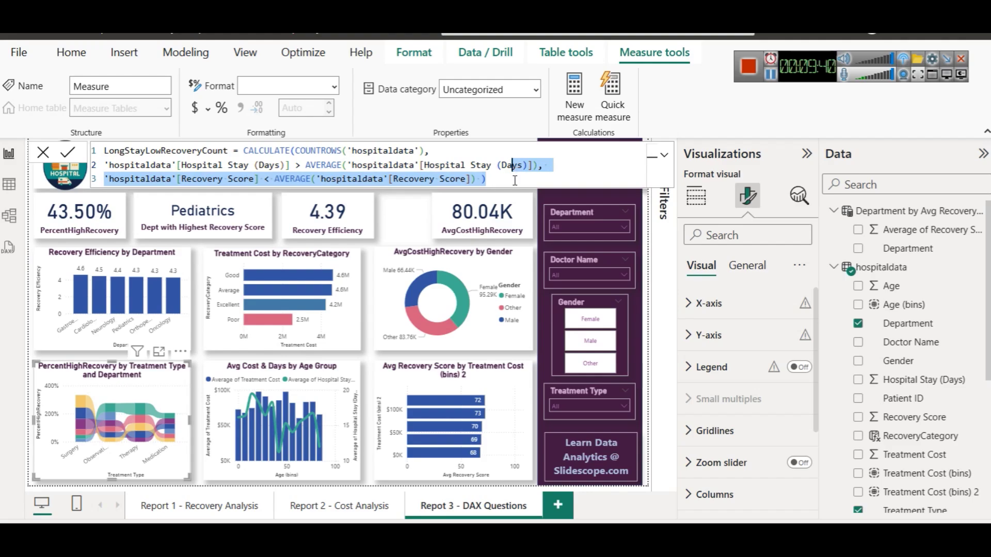
left_click(515, 171)
left_click(70, 151)
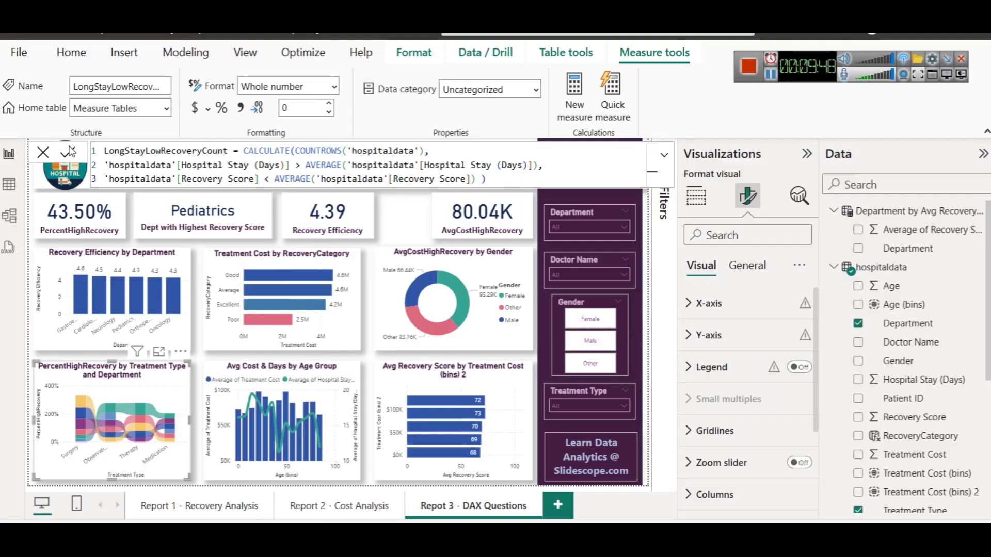
Step: Duplicate the Recovery Efficiency card, show LongStayLowRecoveryCount in the copy, and fit it between the Recovery Efficiency and AvgCostHighRecovery cards
left_click(327, 217)
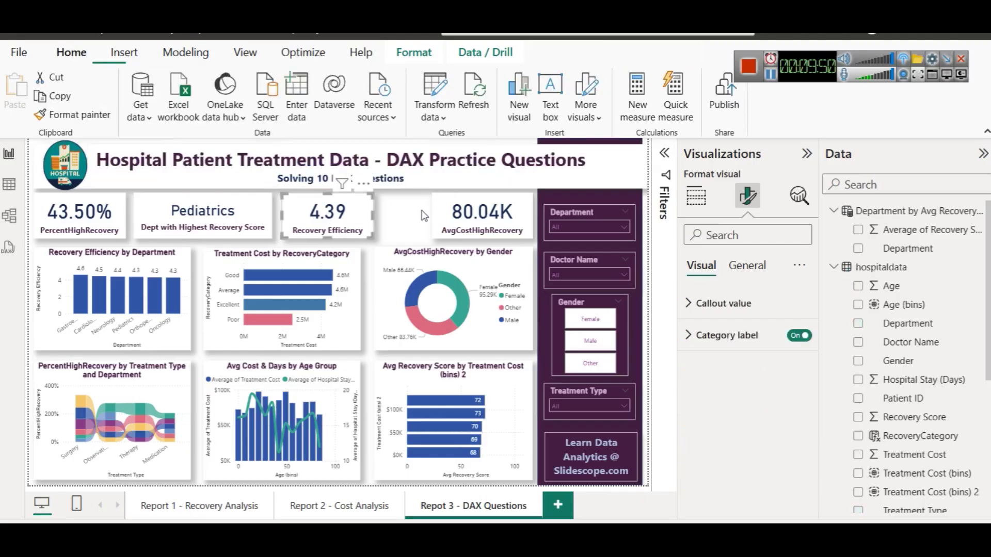
left_click(441, 219)
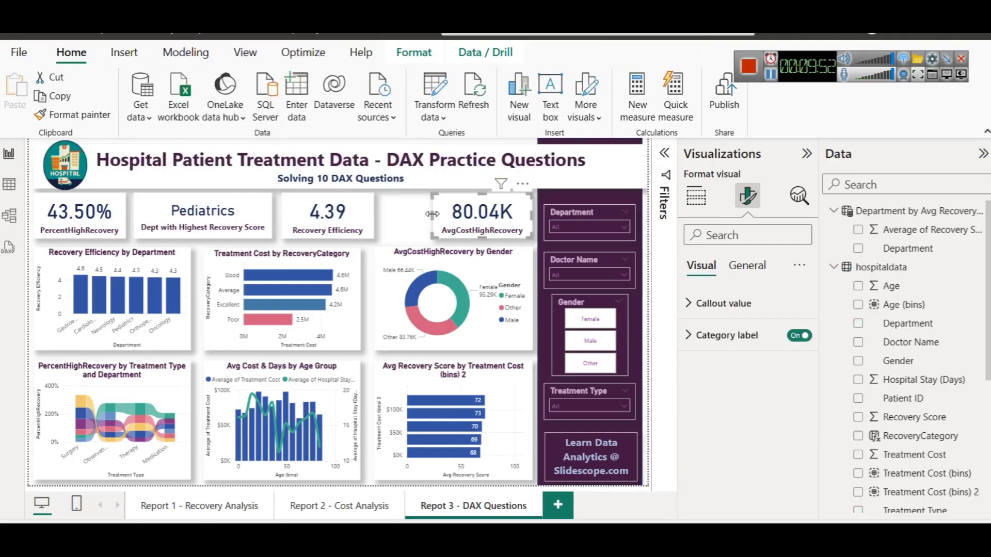
left_click(352, 221)
left_click_drag(352, 221, 424, 219)
key("ctrl+c")
key("ctrl+v")
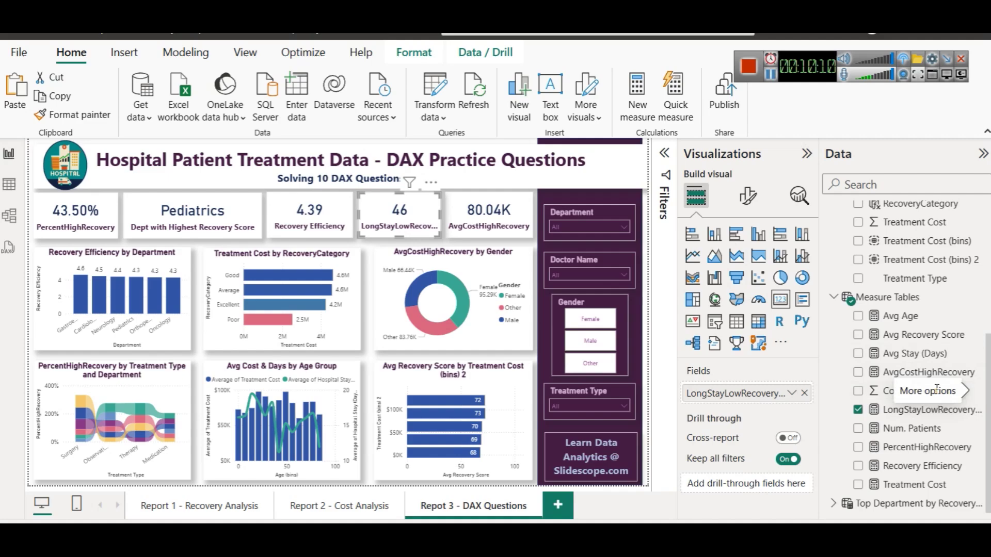
scroll(920, 310, "up", 1)
scroll(920, 309, "up", 5)
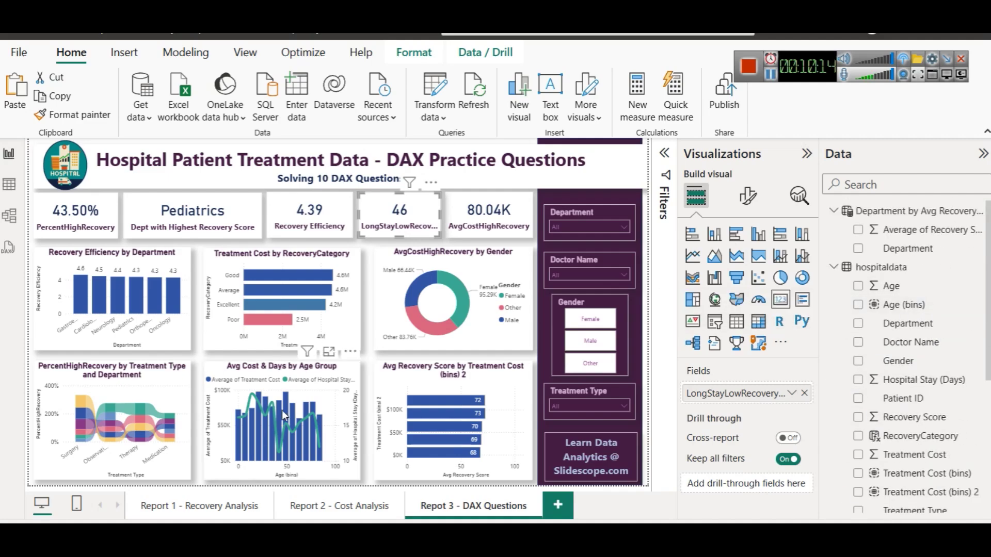
Step: Replace the treatment cost and hospital stay values in the Avg Cost & Days by Age Group chart with LongStayLowRecoveryCount as columns
left_click(327, 349)
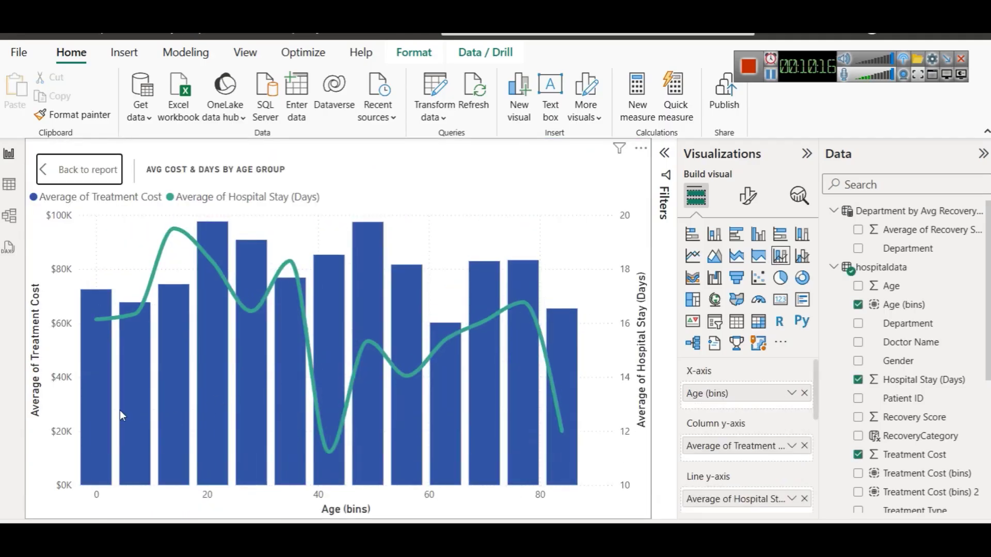
left_click(72, 178)
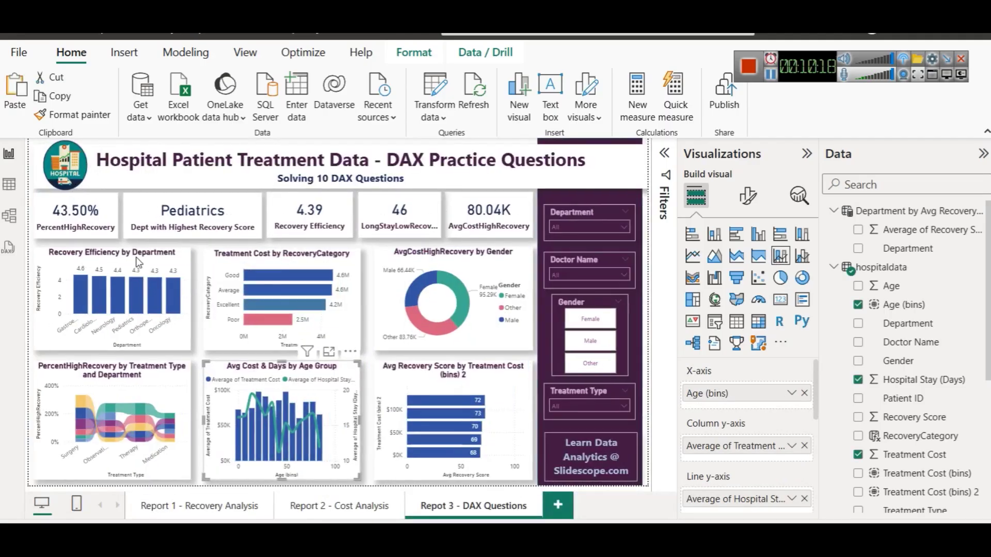
left_click(805, 498)
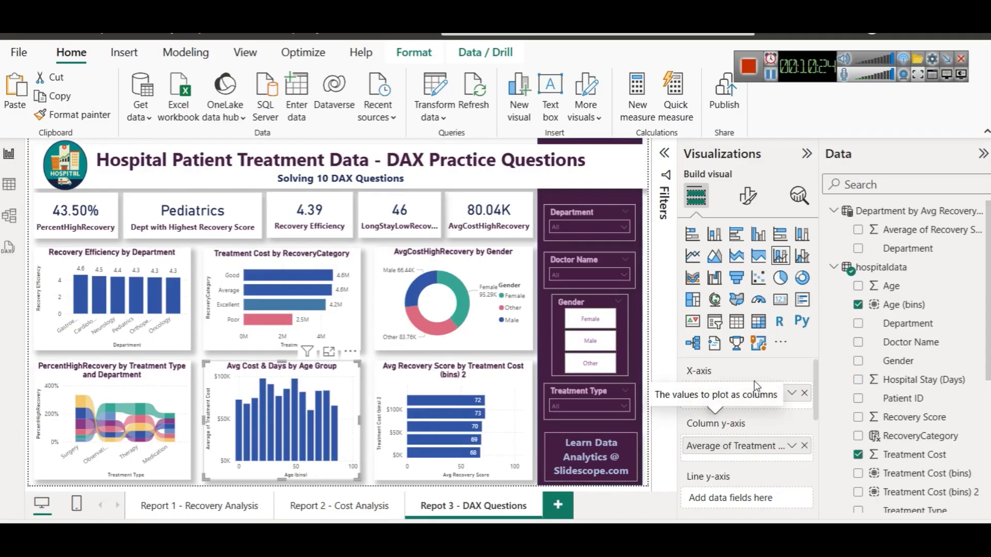
left_click(804, 446)
scroll(936, 449, "down", 3)
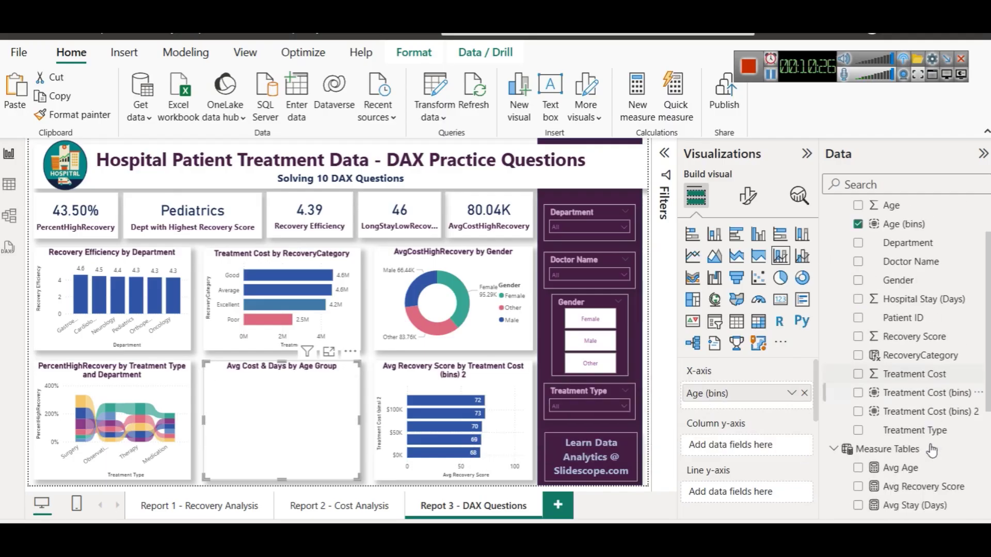
scroll(947, 421, "down", 3)
left_click_drag(937, 411, 754, 445)
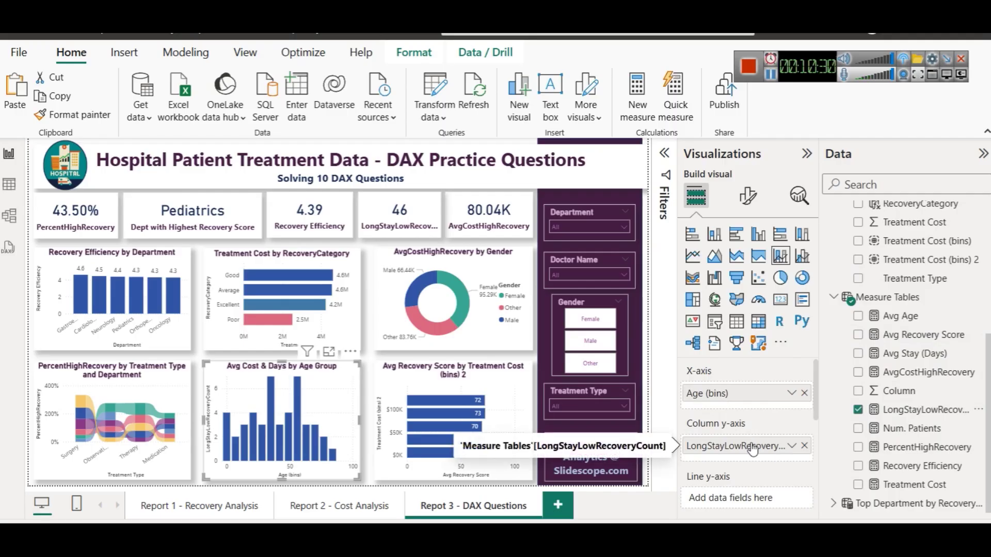
Step: Turn on data labels for the age group column chart and inspect its tallest columns in the enlarged view before returning to the report
left_click(748, 195)
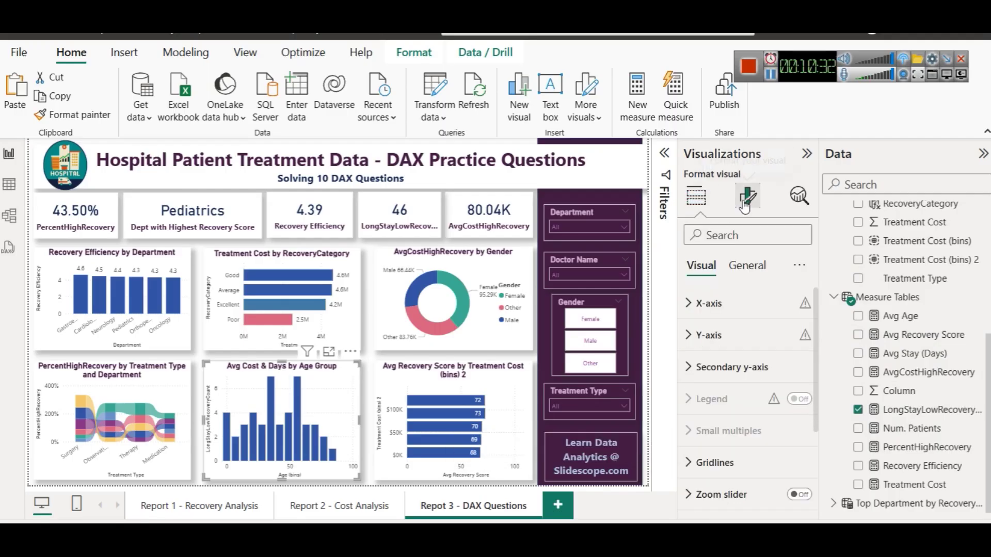
scroll(759, 461, "down", 3)
left_click(799, 434)
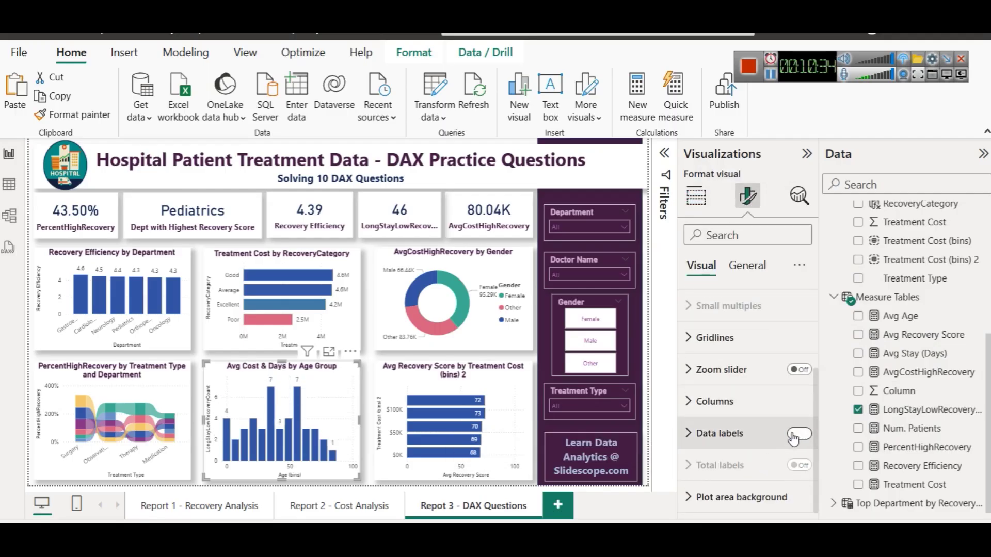
left_click(329, 352)
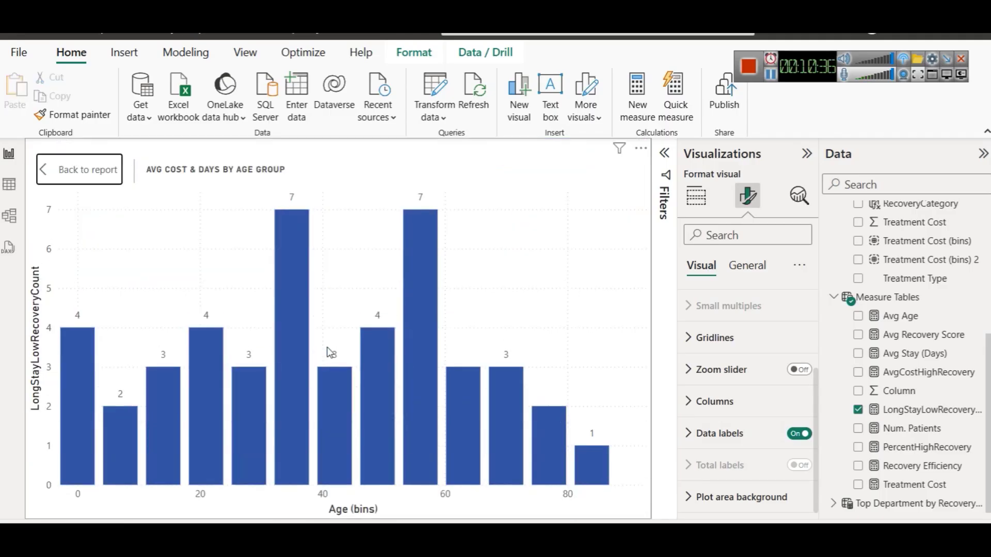
left_click(96, 173)
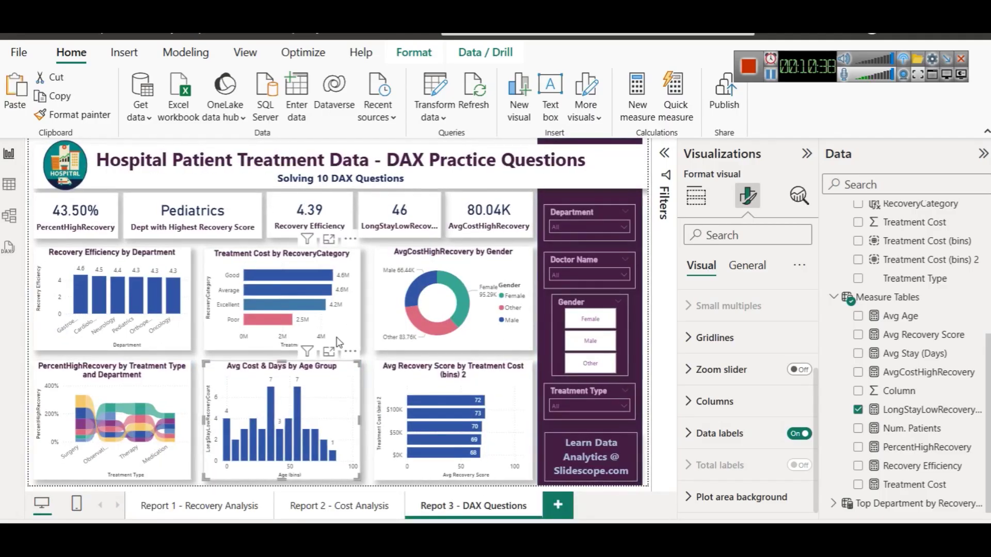
left_click(329, 353)
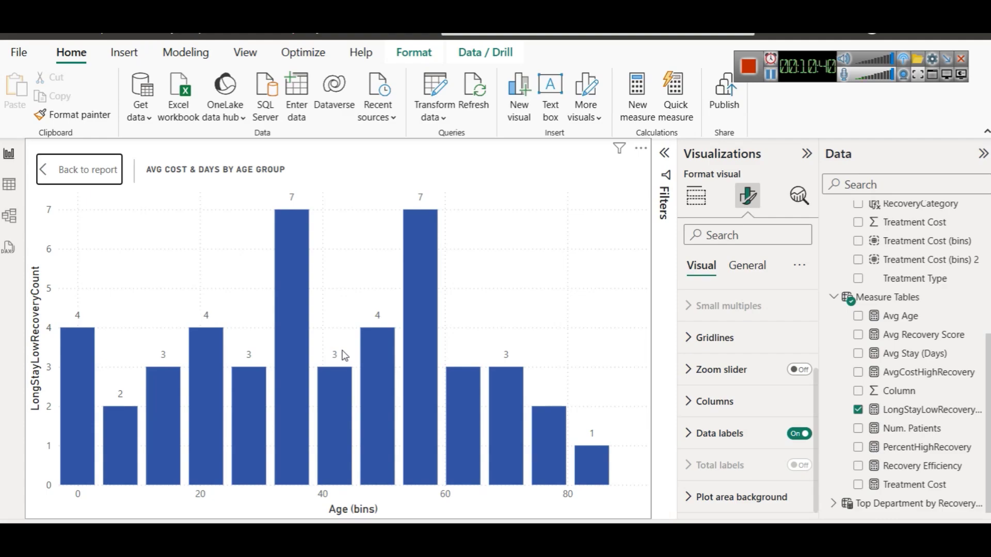
mouse_move(284, 265)
mouse_move(417, 230)
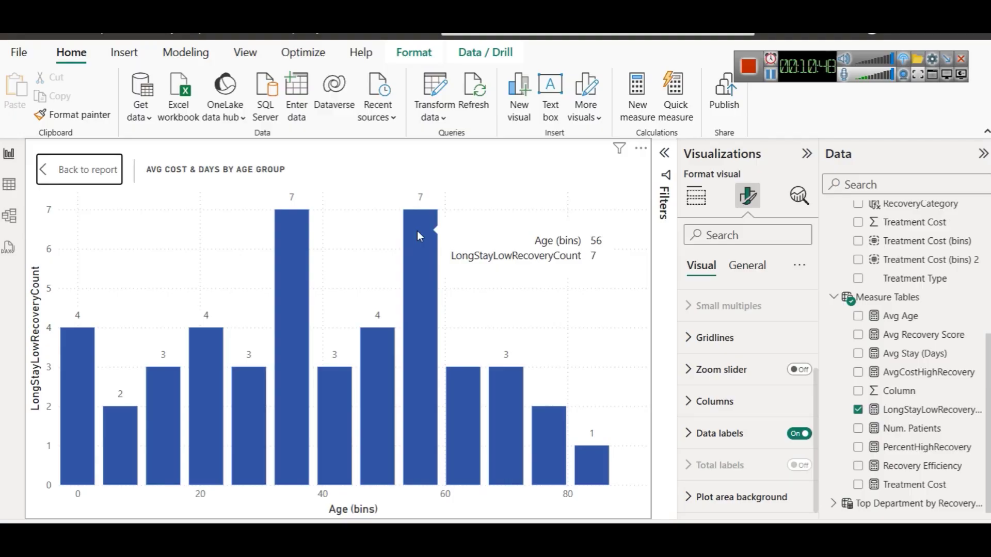
left_click(58, 169)
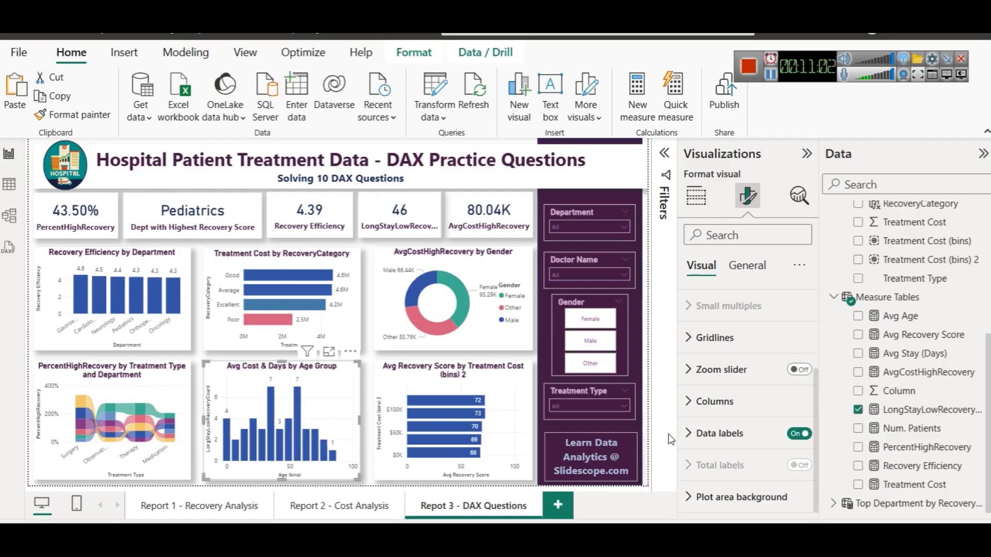
Step: Retitle the age group column chart "Long Stay Low Recovery Count & Age Group"
scroll(730, 436, "up", 3)
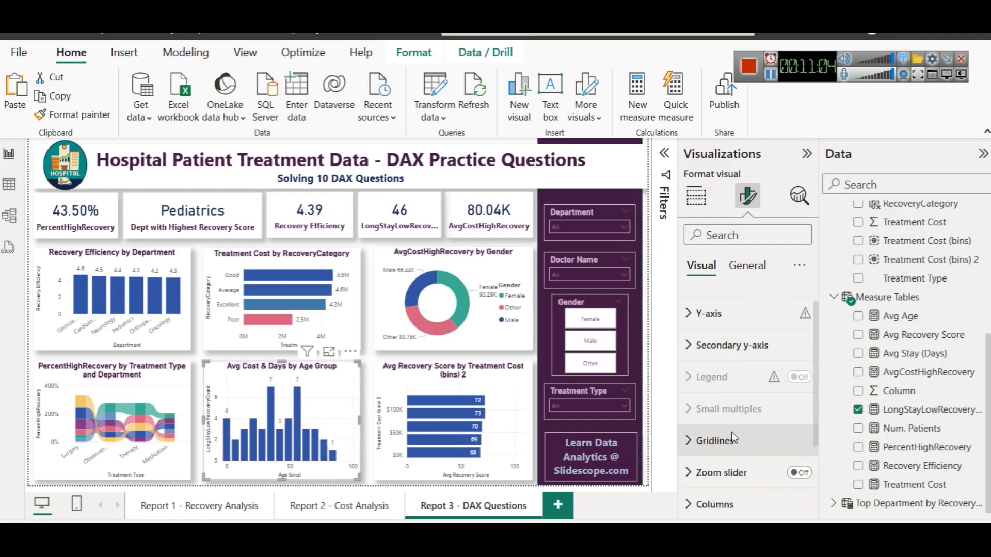
left_click(753, 276)
left_click(736, 337)
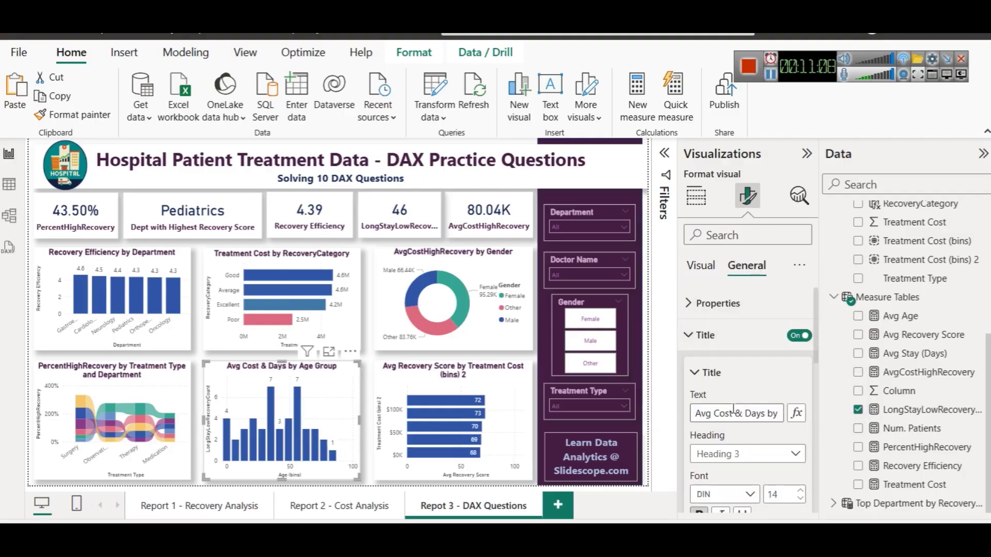
left_click_drag(736, 413, 656, 430)
type("Long ")
type("Stay")
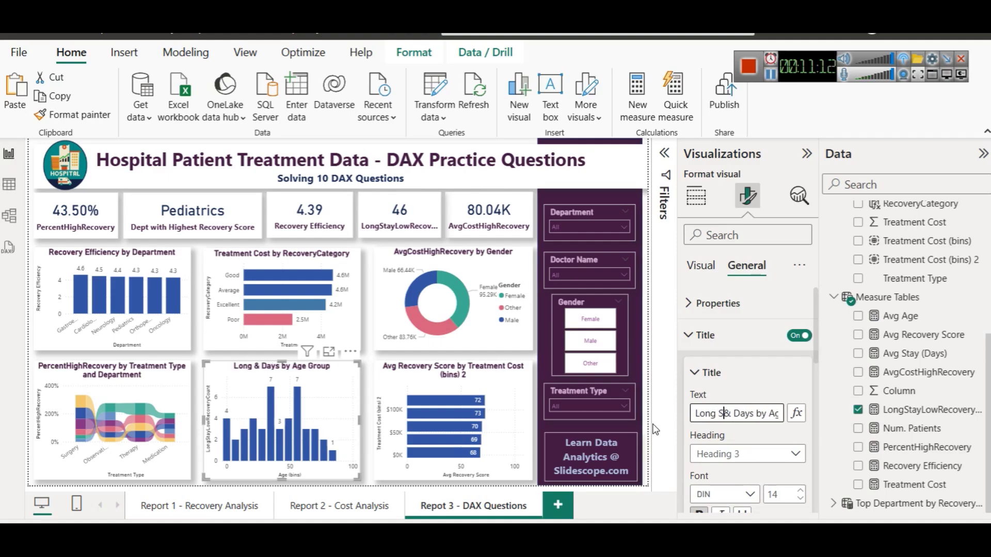
type(" Low Recov")
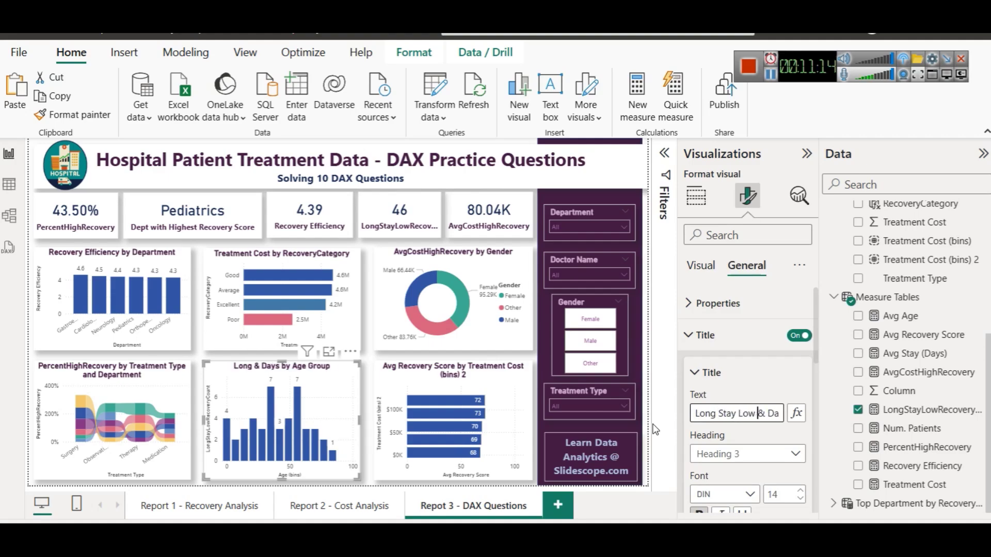
type("ery Count")
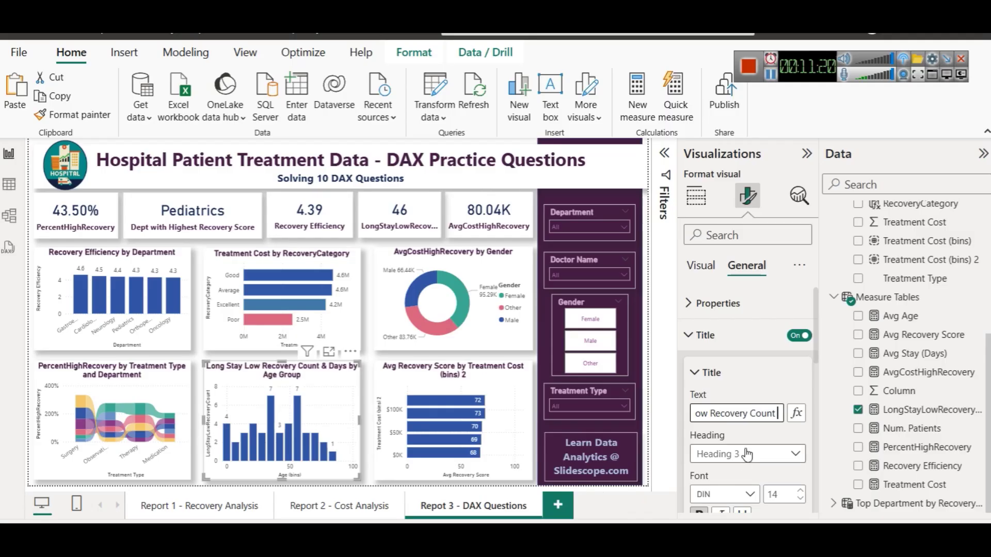
type("& Days by A")
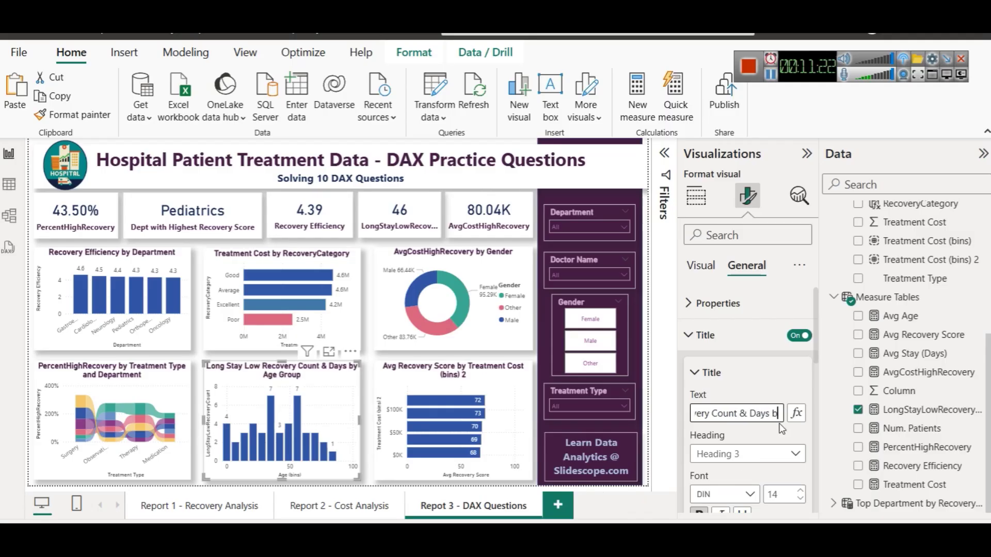
key("BackSpace")
key("BackSpace")
key("BackSpace")
key("BackSpace")
key("BackSpace")
key("BackSpace")
key("BackSpace")
key("BackSpace")
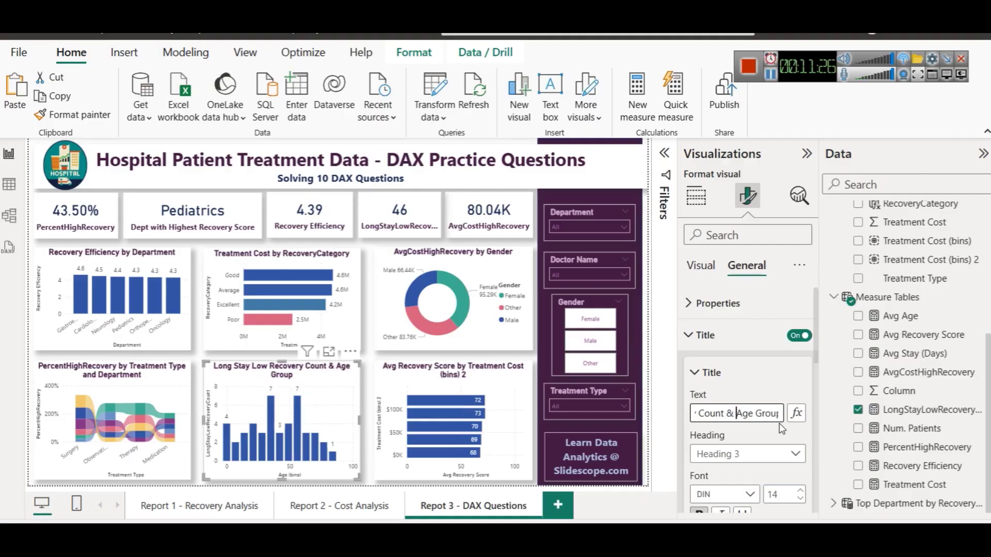
left_click(671, 398)
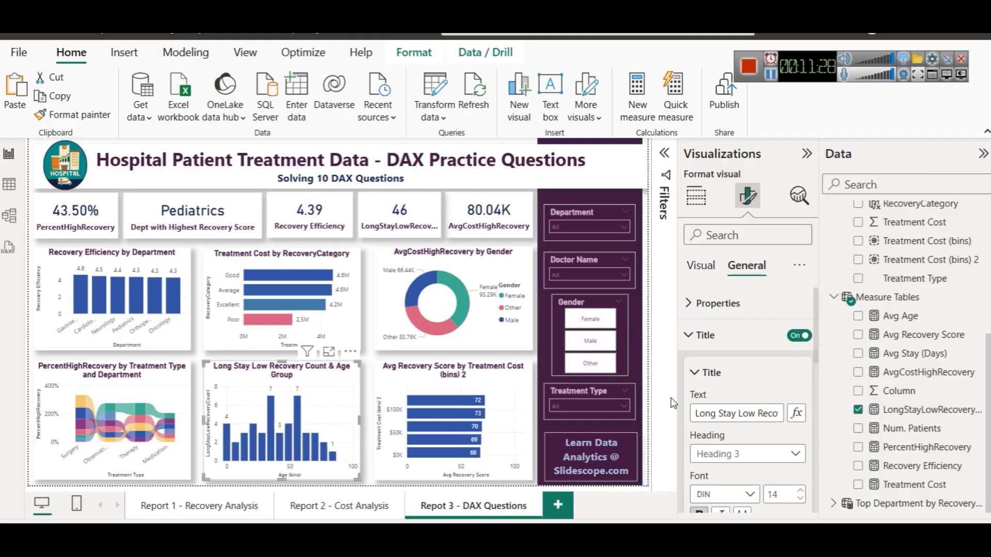
left_click(370, 400)
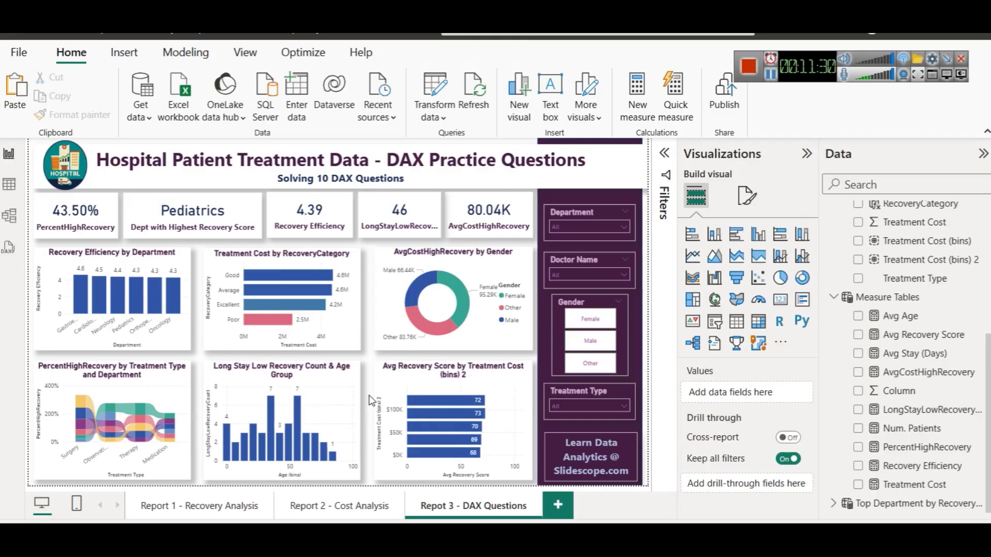
Step: Read question 7 about ranking doctors on the DAX questions web page, then return to the Power BI report
key("alt+Tab")
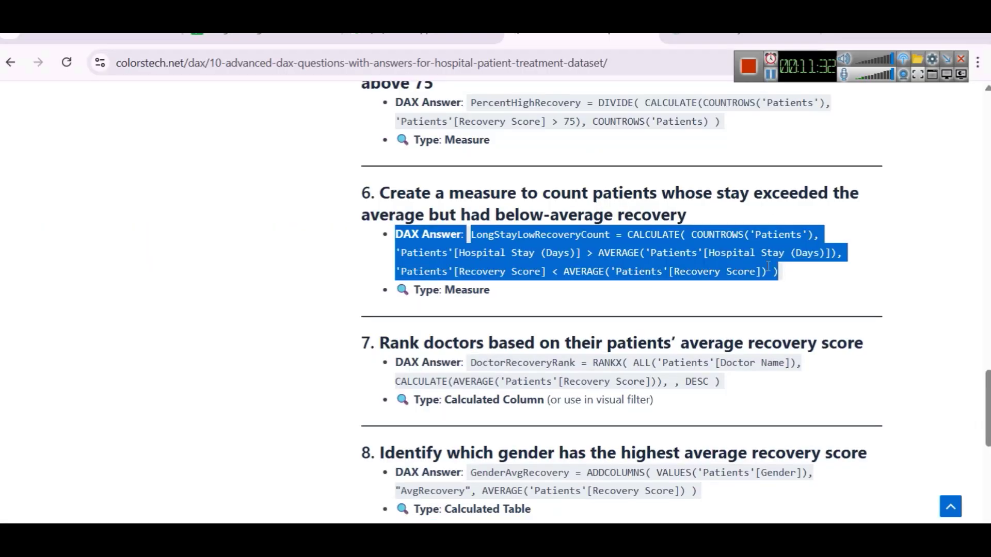
left_click(691, 409)
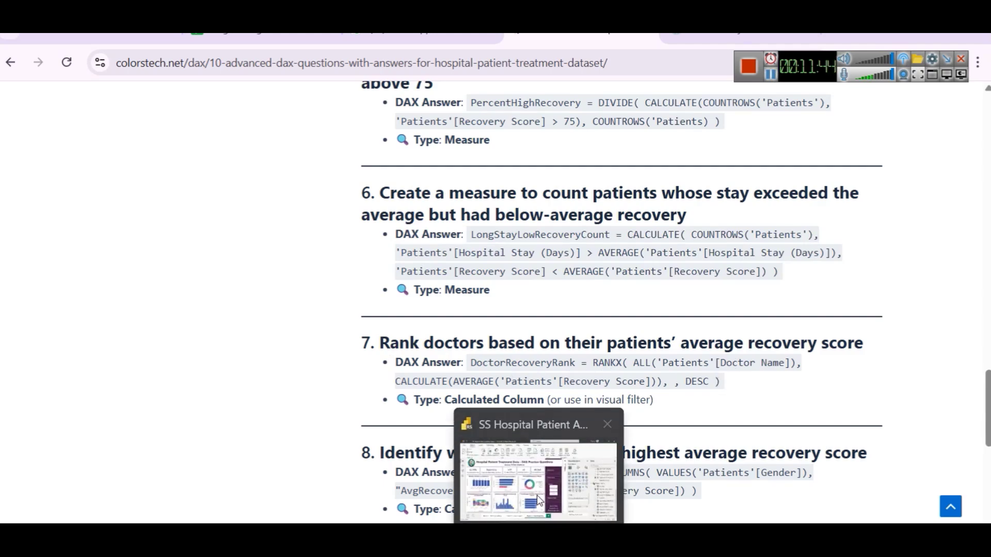
left_click(537, 466)
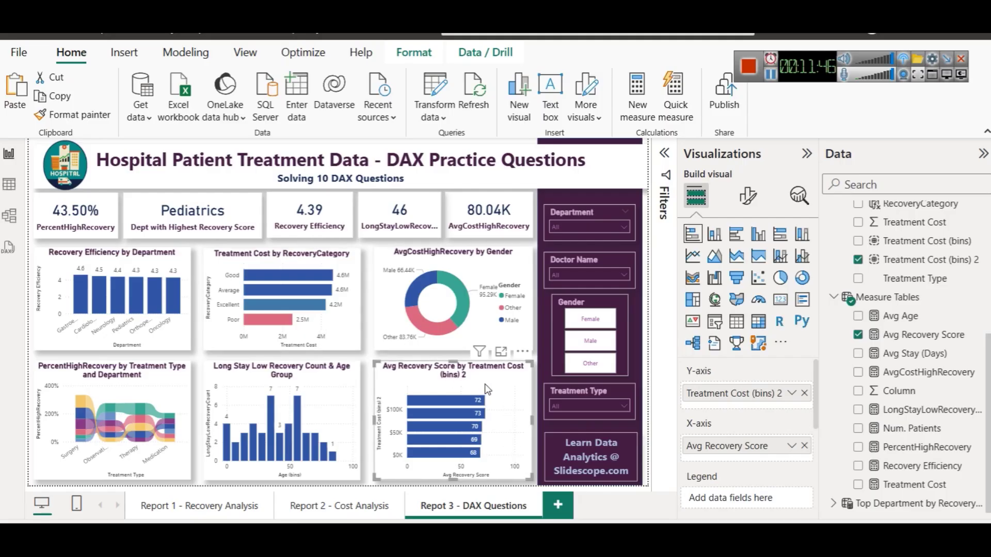
Step: Convert the Avg Recovery Score by Treatment Cost (bins) 2 chart into a table containing only the Doctor Name field
left_click(804, 393)
left_click(804, 440)
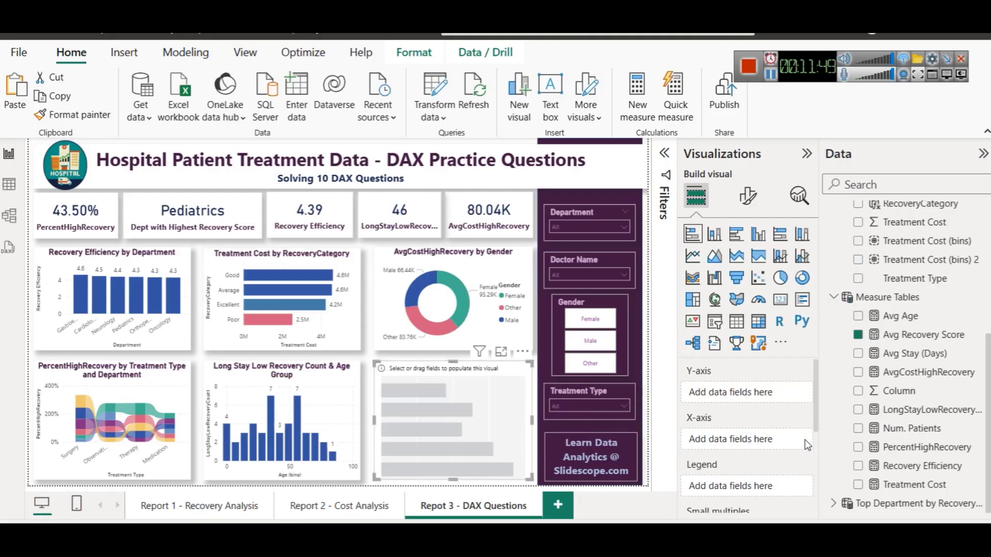
left_click(737, 322)
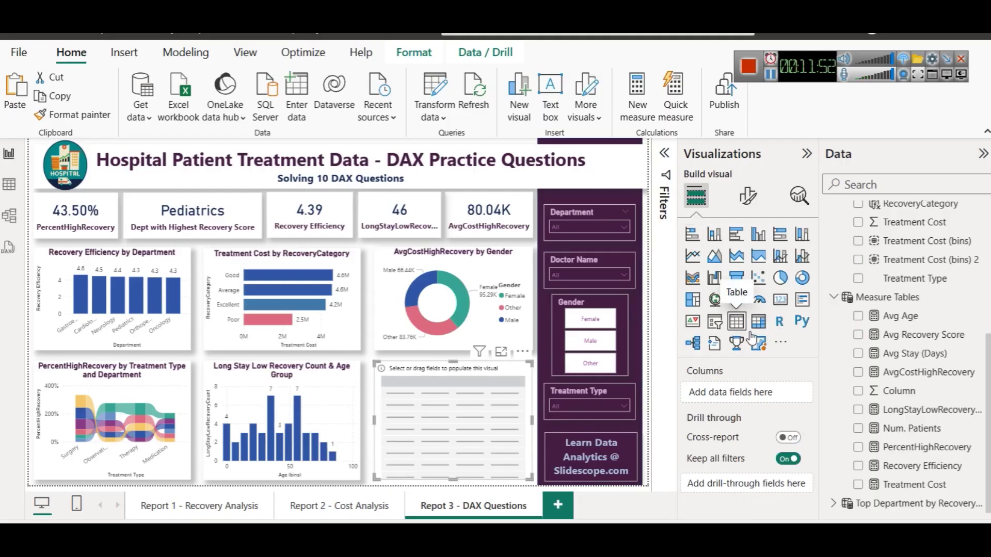
scroll(901, 338, "up", 3)
scroll(901, 338, "up", 2)
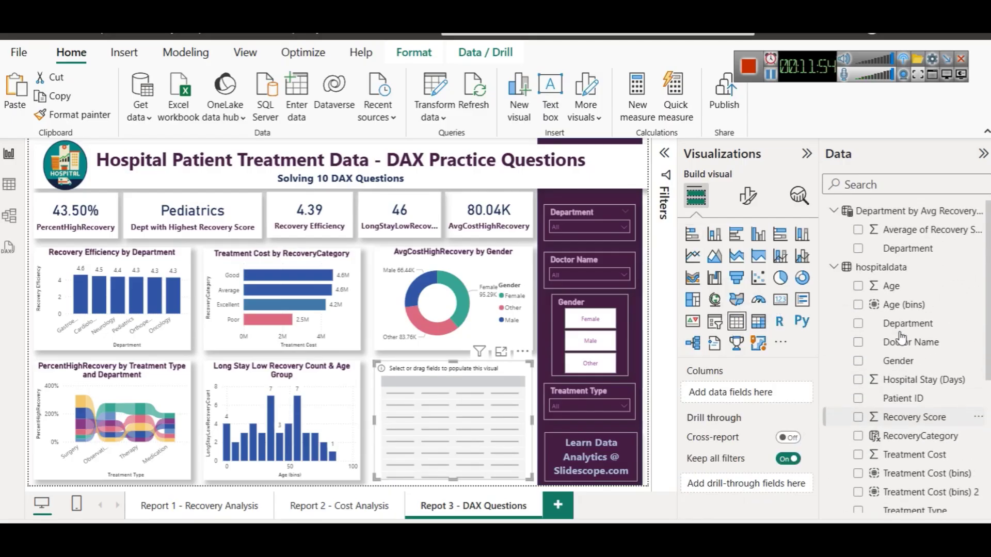
left_click_drag(922, 343, 782, 382)
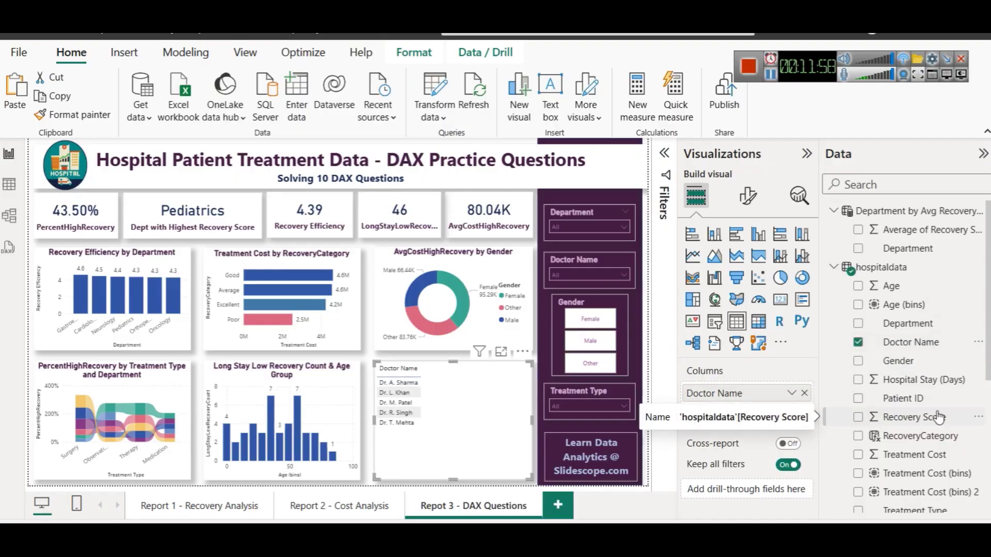
left_click_drag(908, 398, 790, 412)
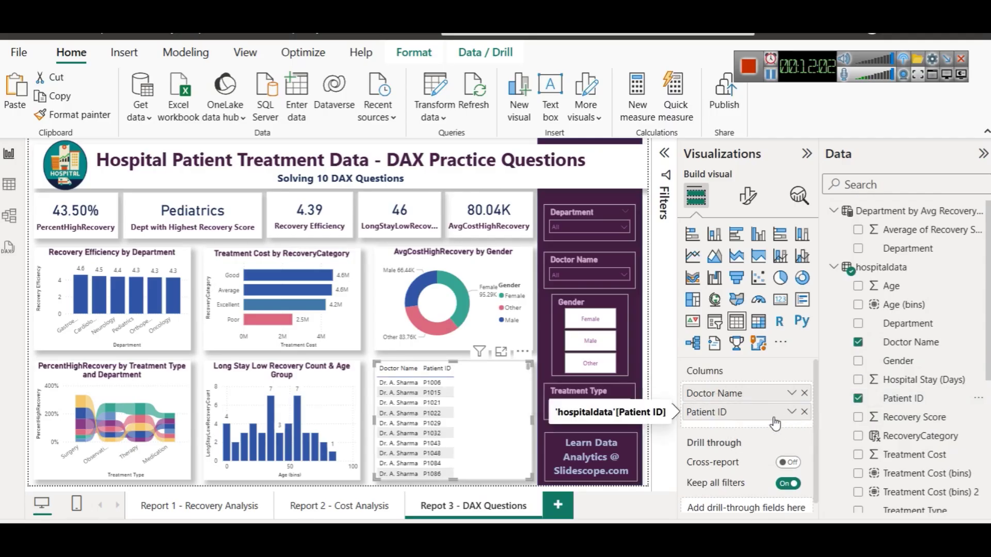
left_click(791, 412)
left_click_drag(725, 412, 646, 416)
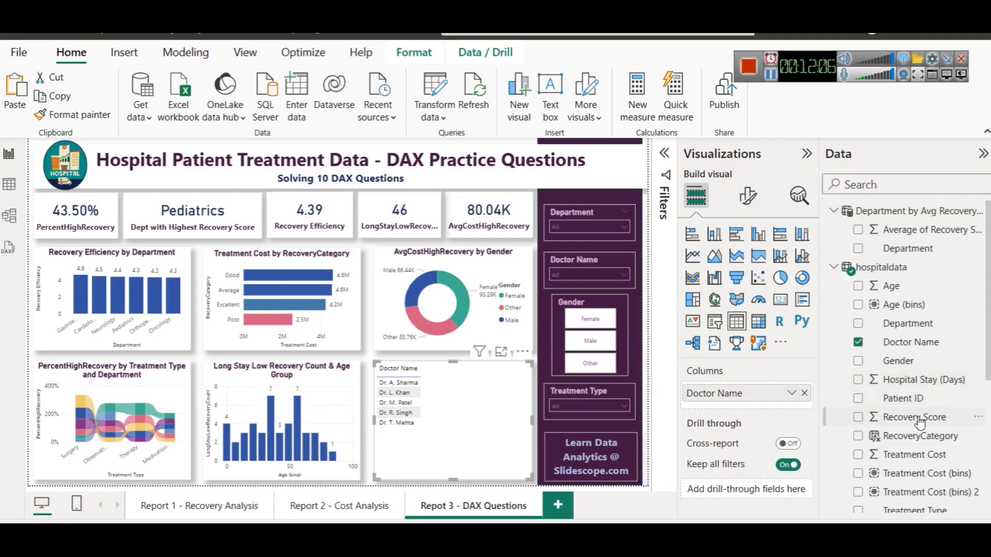
Step: Add Recovery Score to the Doctor Name table, summarize it as an average, and check the Report 1 - Recovery Analysis page for comparison
left_click_drag(919, 418, 764, 403)
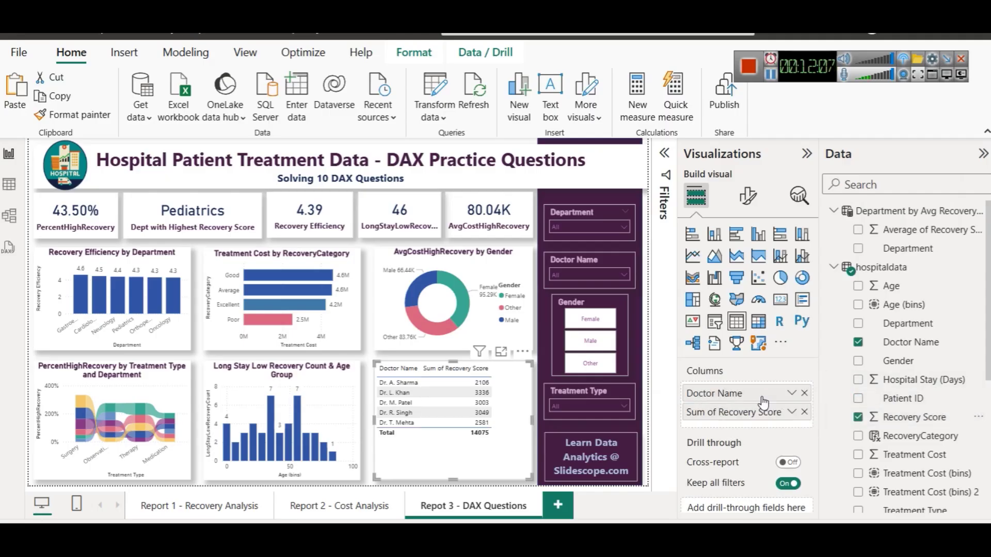
left_click(793, 413)
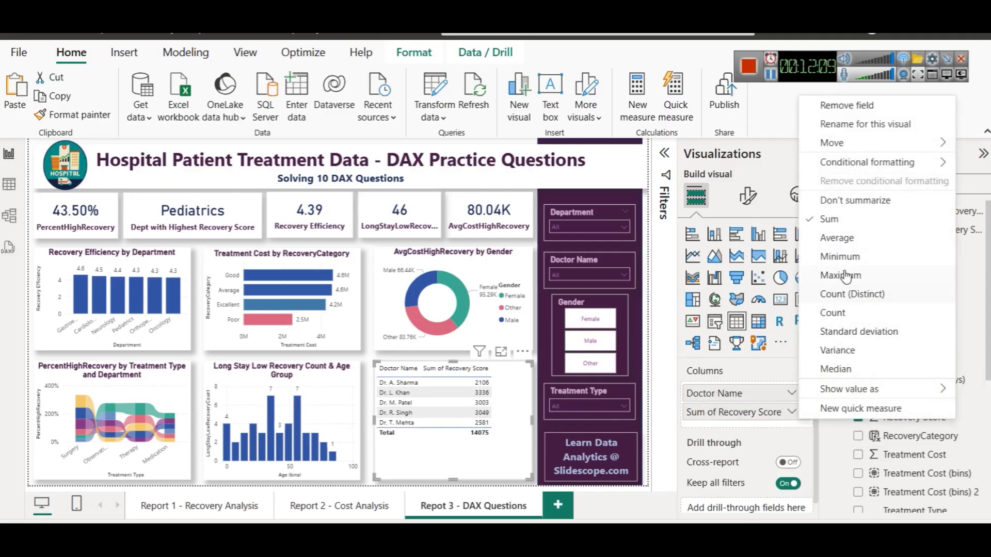
left_click(848, 240)
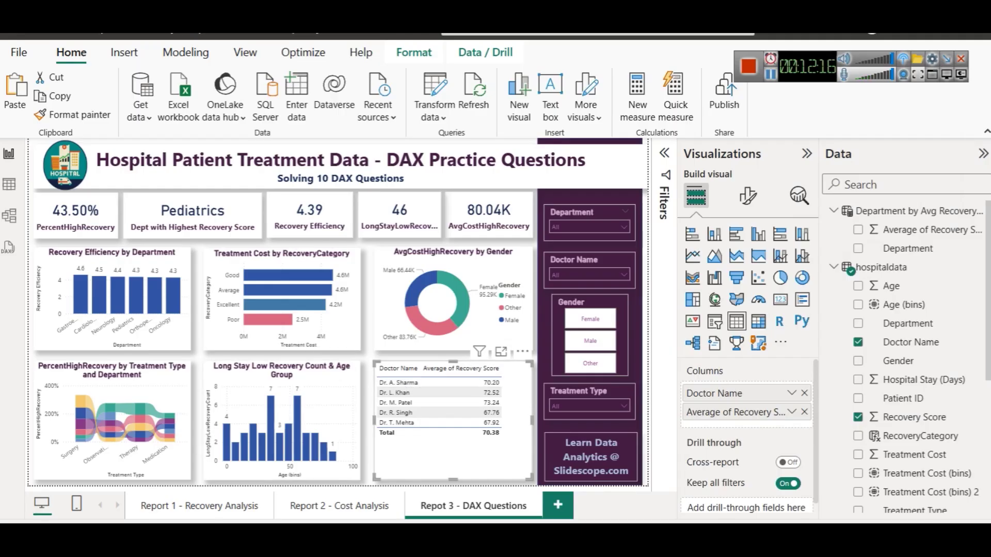
left_click(189, 510)
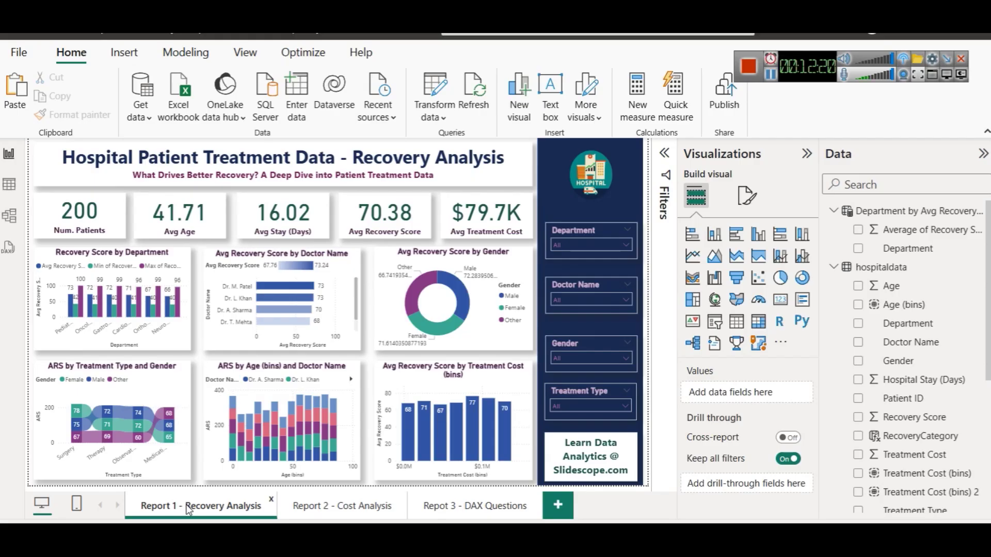
left_click(469, 511)
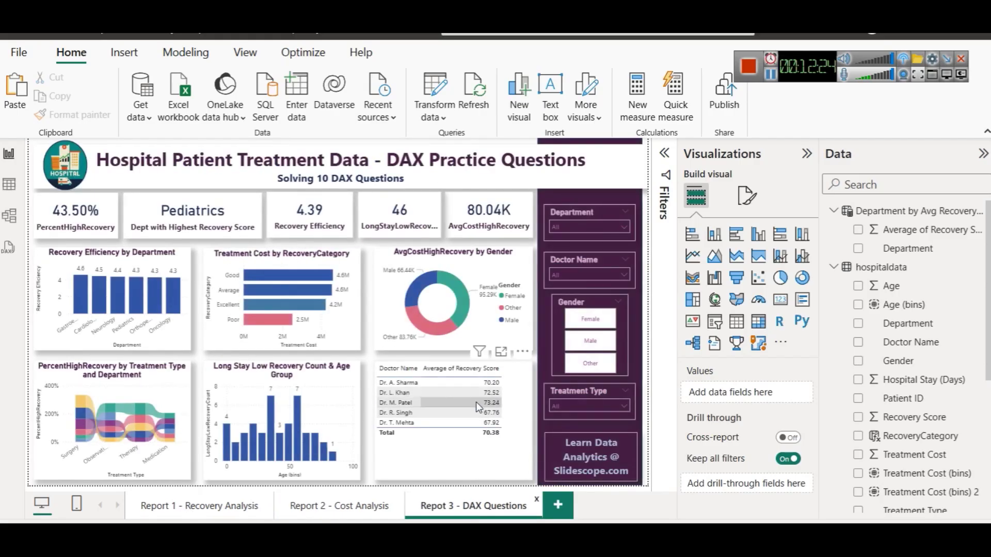
Step: Copy the question 7 DAX answer from the DAX questions web page and paste it below LongStayLowRecoveryCount in the Notepad notes
key("alt+Tab")
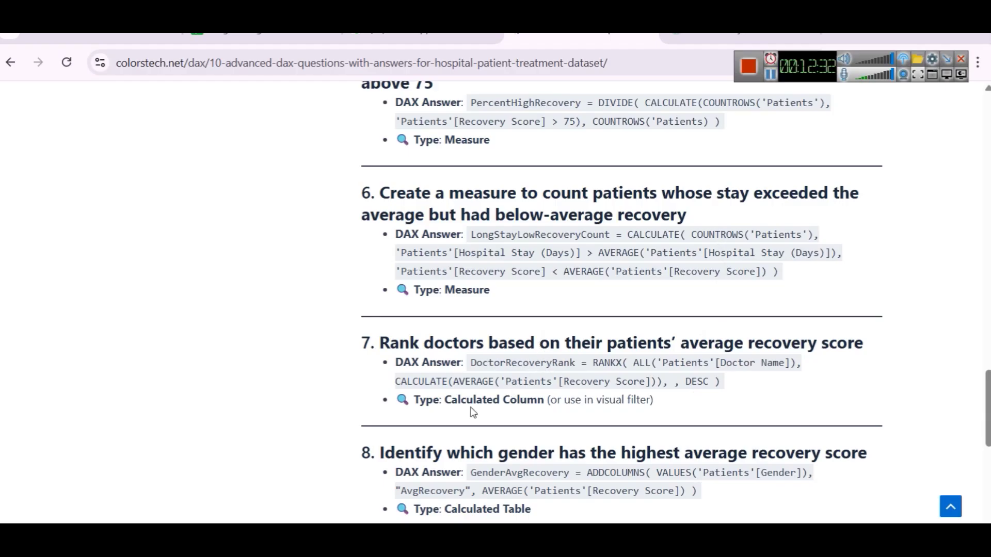
left_click_drag(445, 404, 563, 402)
left_click(652, 398)
left_click_drag(743, 385, 392, 363)
key("ctrl+c")
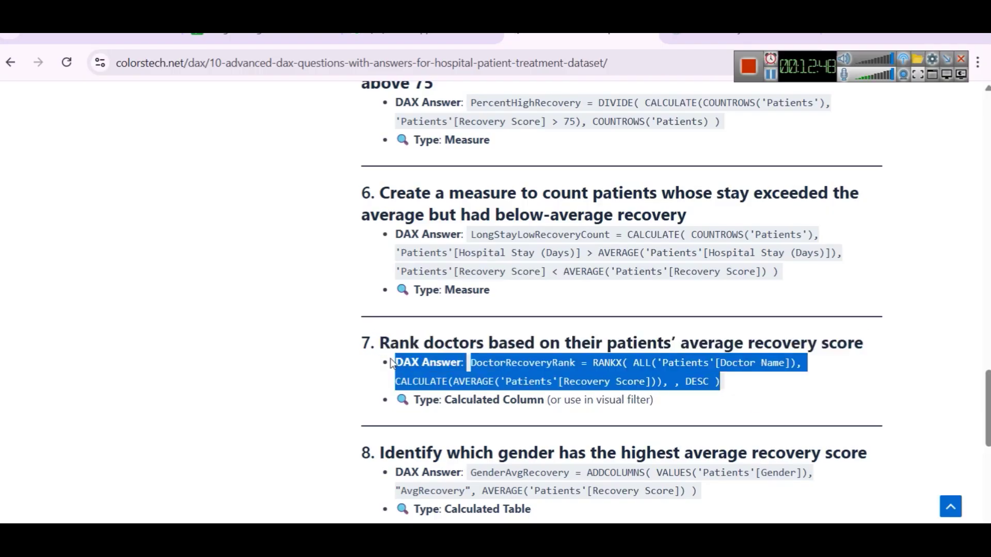
key("alt+Tab")
left_click(618, 472)
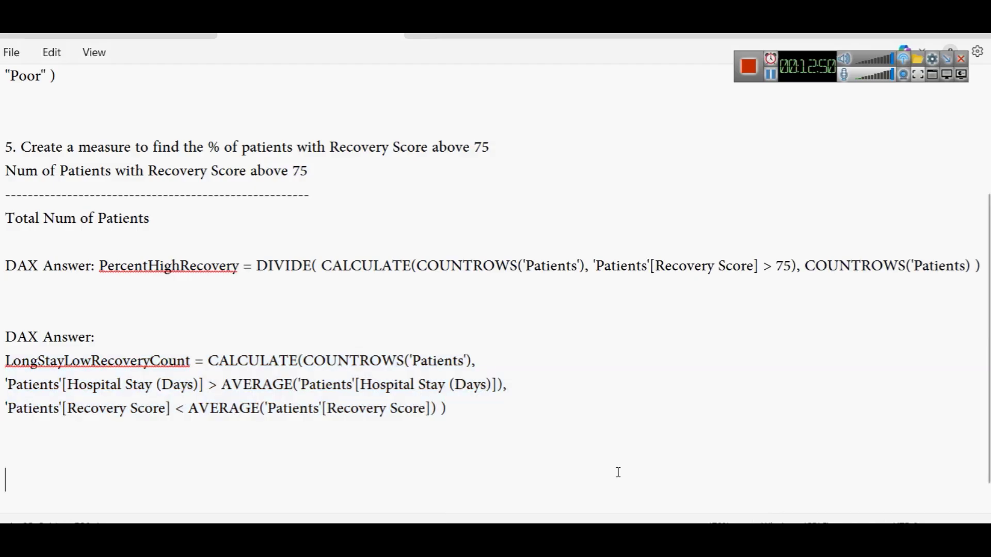
key("ctrl+v")
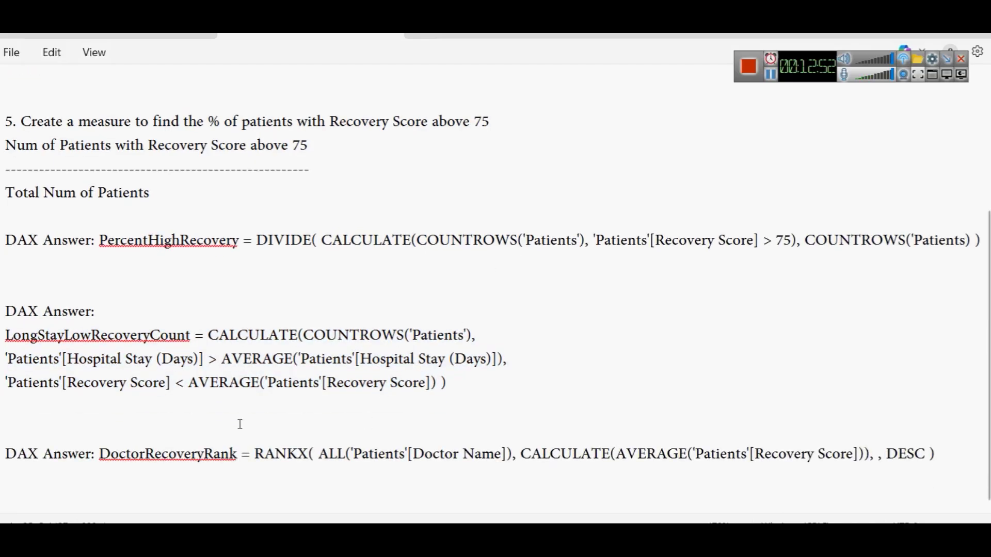
Step: Break the DoctorRecoveryRank formula in the notes so RANKX and CALCULATE each begin a new line
left_click(251, 453)
key("Return")
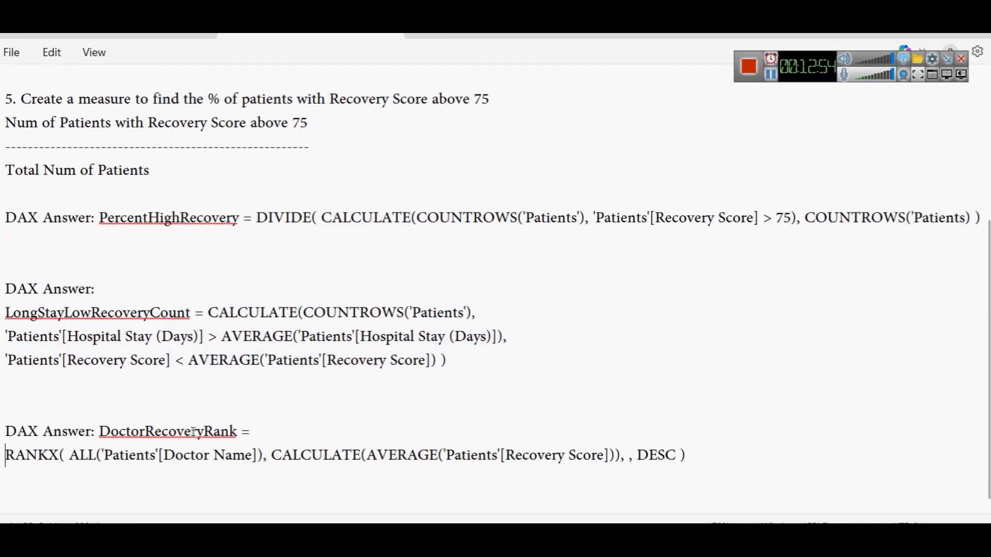
left_click(70, 455)
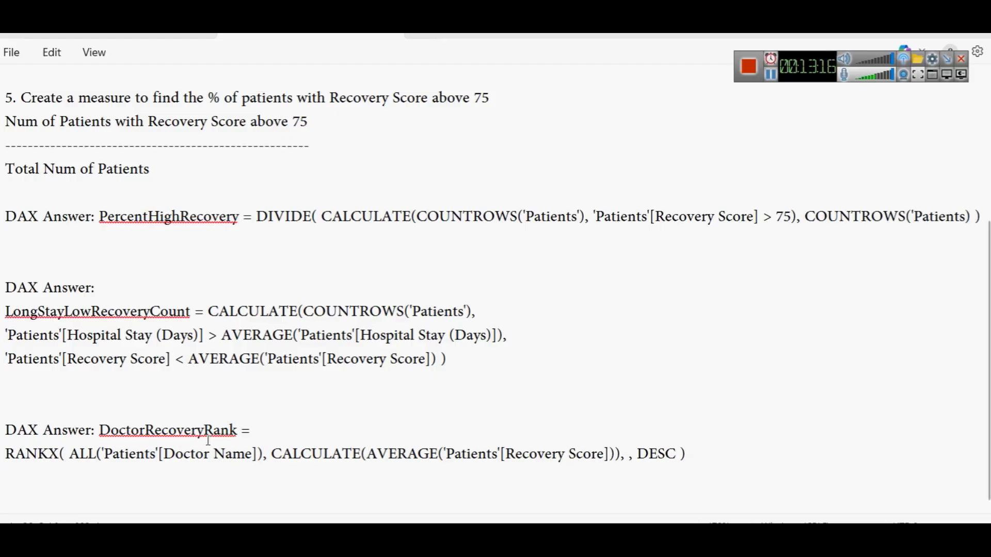
left_click_drag(65, 454, 227, 456)
left_click(271, 454)
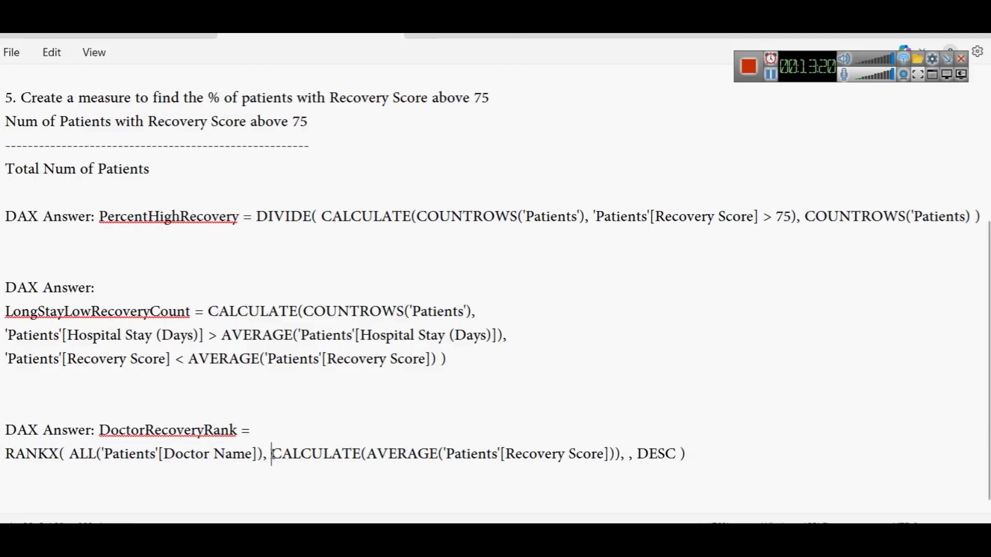
key("Return")
scroll(272, 455, "down", 1)
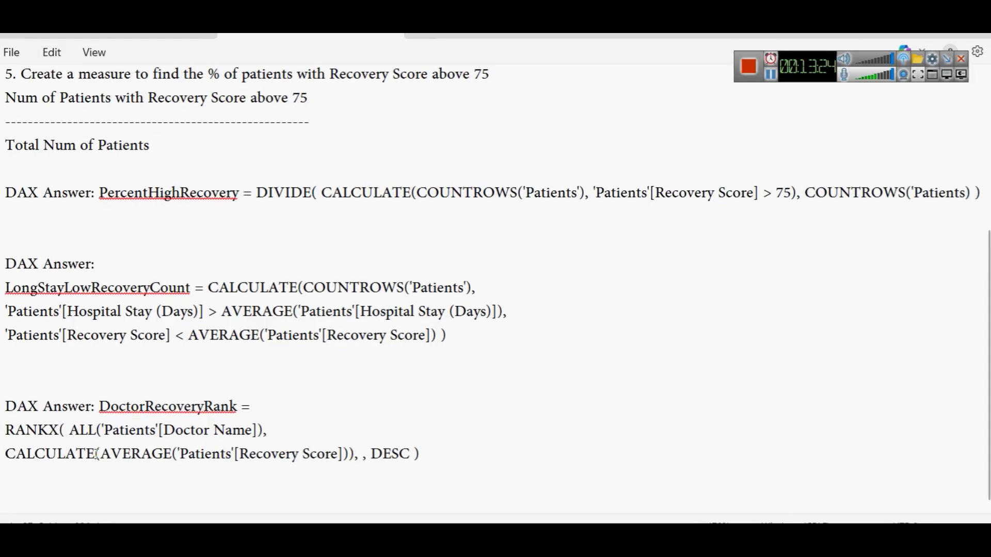
Step: Put the formula's empty argument comma and the DESC argument on separate lines after the CALCULATE expression
double_click(73, 456)
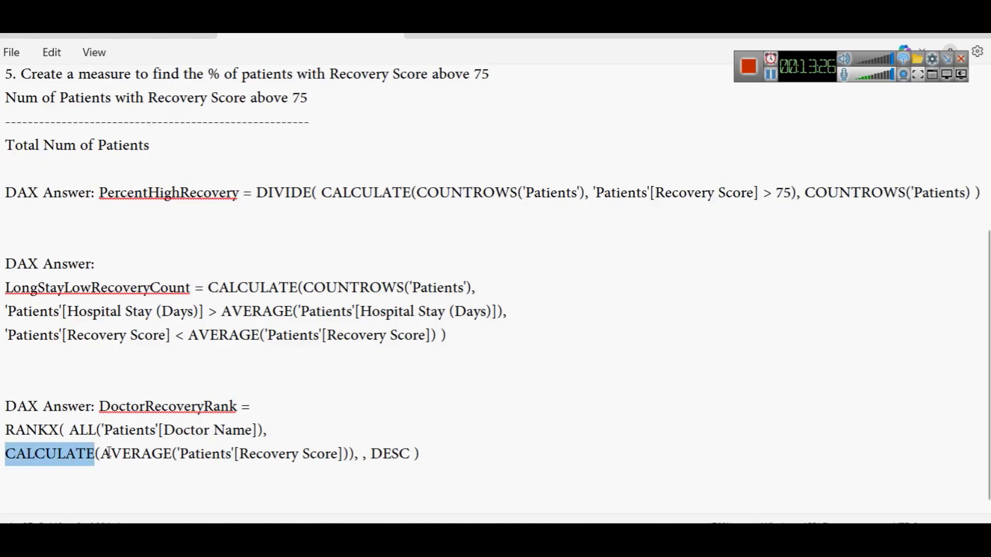
double_click(132, 446)
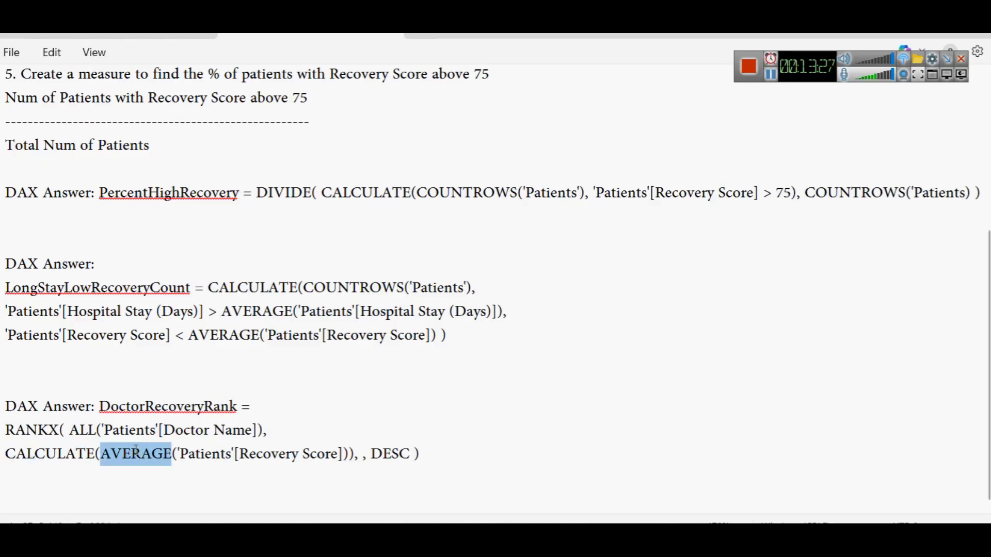
left_click(355, 464)
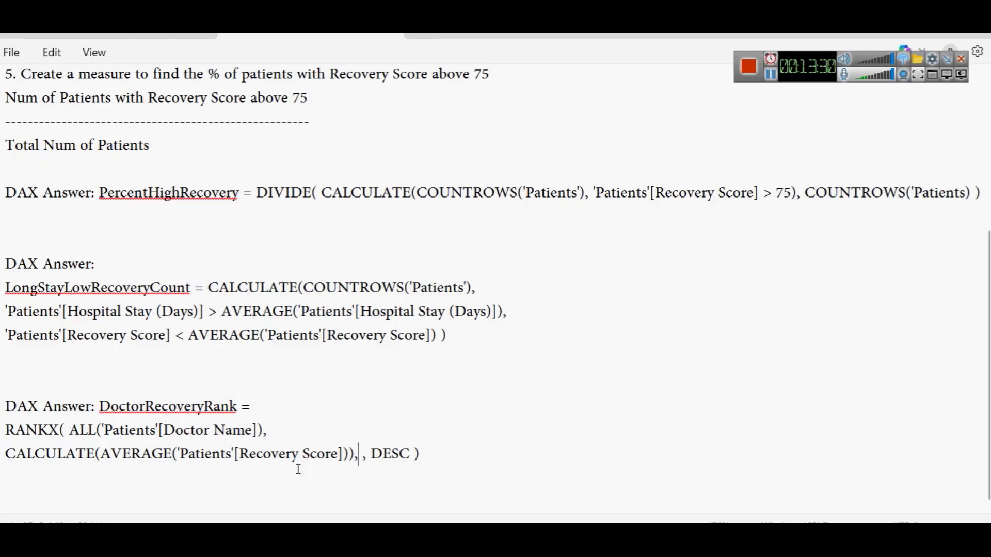
key("Return")
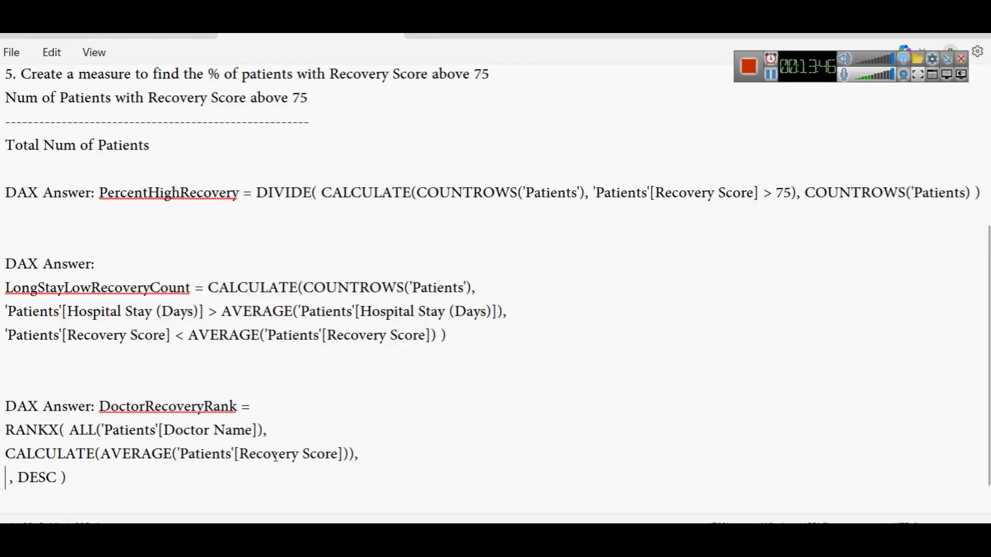
key("Right")
key("Right")
key("Return")
scroll(275, 455, "down", 1)
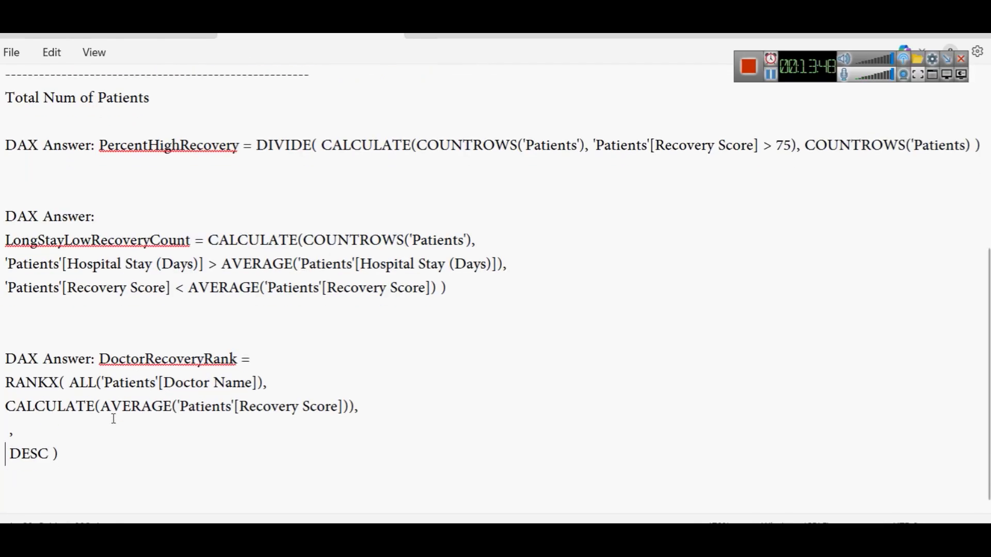
double_click(25, 452)
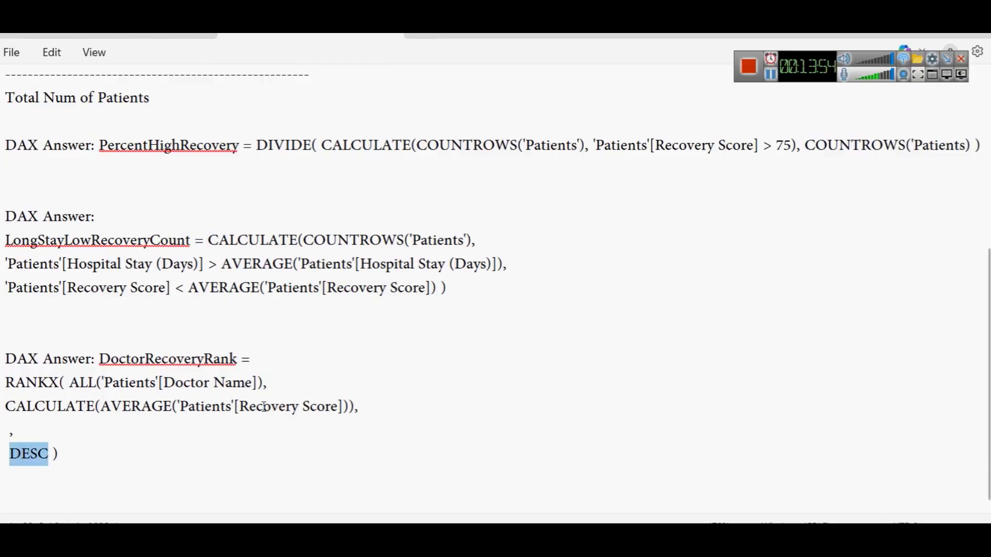
Step: Copy the DoctorRecoveryRank formula from the notes without its "DAX Answer:" label and switch to the Power BI report
key("alt+Tab")
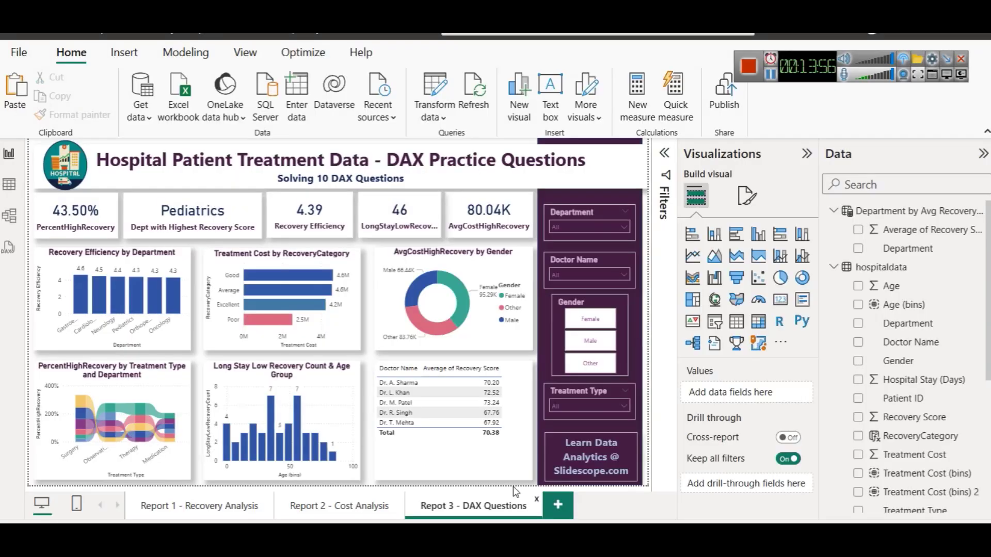
key("alt+Tab")
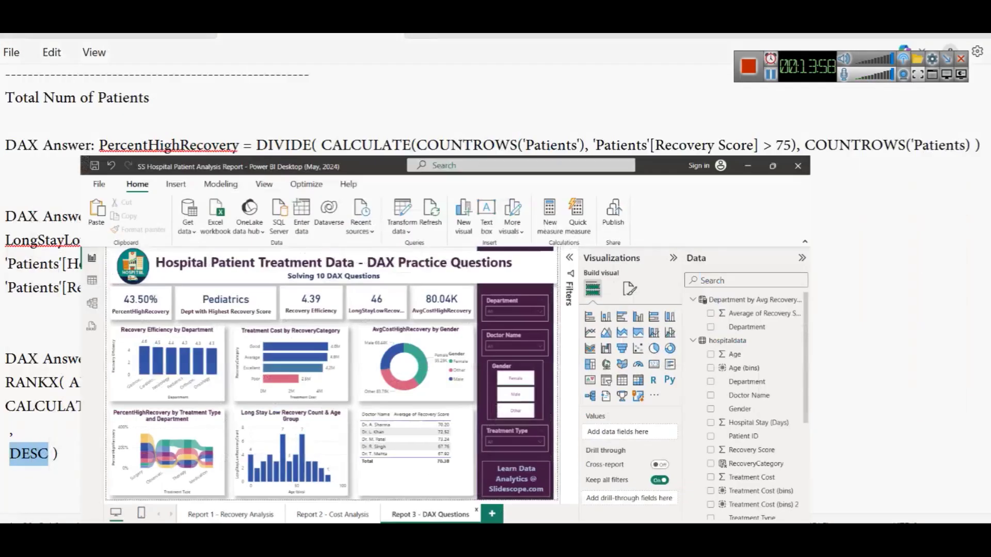
left_click(60, 453)
key("shift+Up")
key("shift+Up")
key("shift+Up")
key("shift+Up")
key("shift+Home")
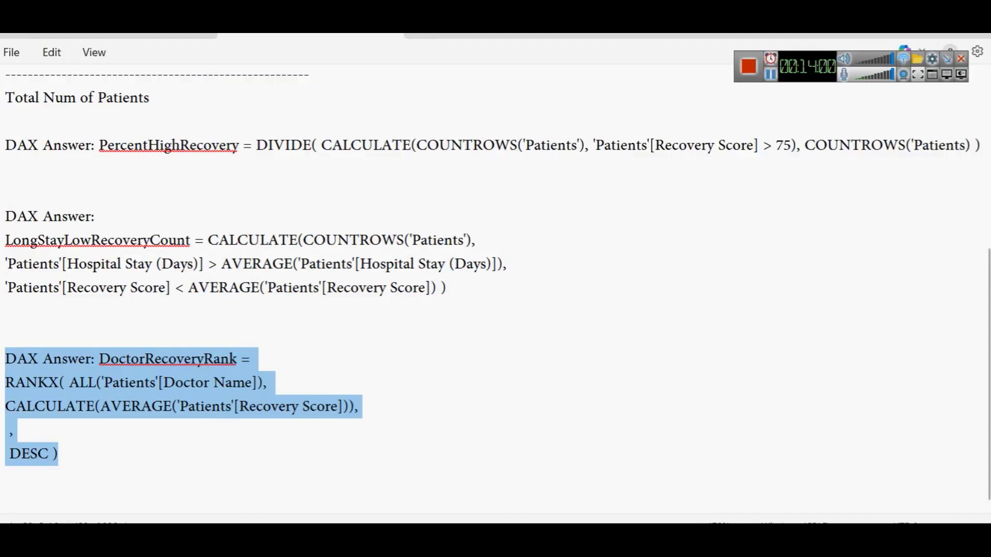
key("ctrl+shift+Right")
key("ctrl+shift+Right")
key("ctrl+c")
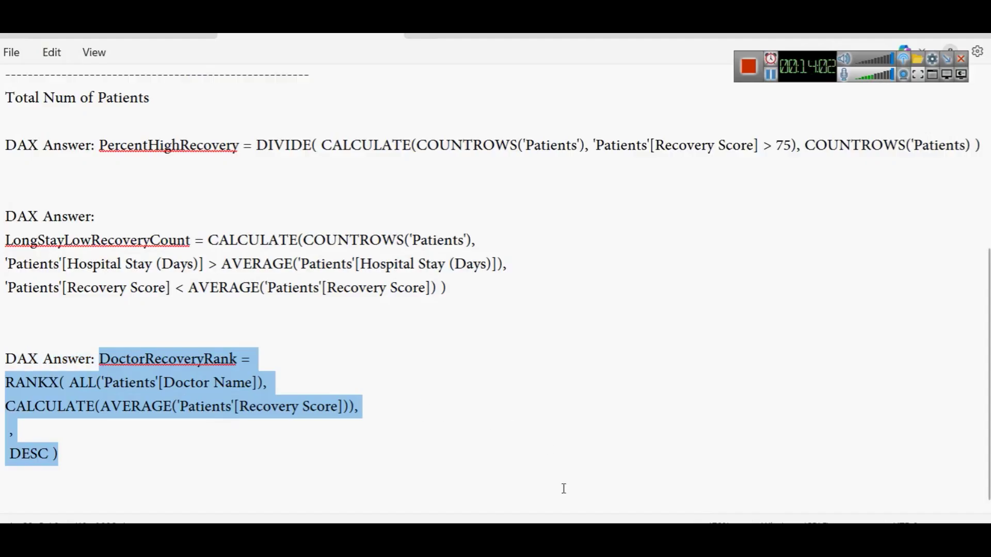
left_click(522, 462)
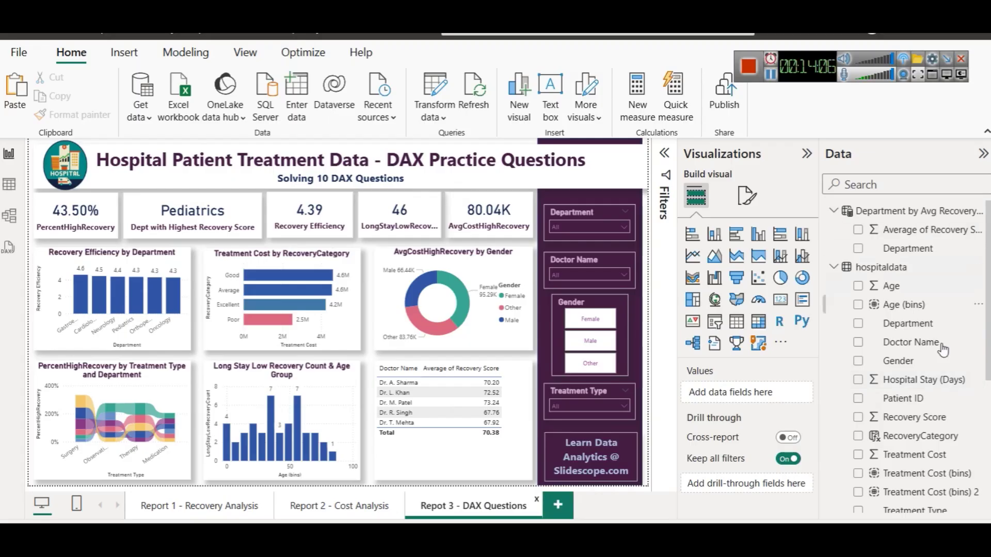
Step: Create a calculated column in the hospitaldata table and replace its default formula with the copied DoctorRecoveryRank formula
right_click(885, 266)
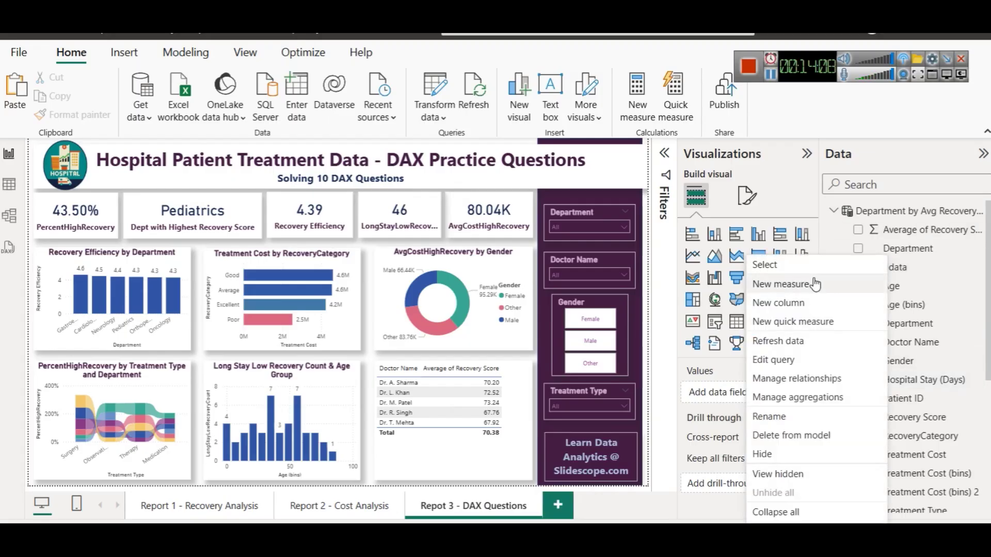
left_click(798, 308)
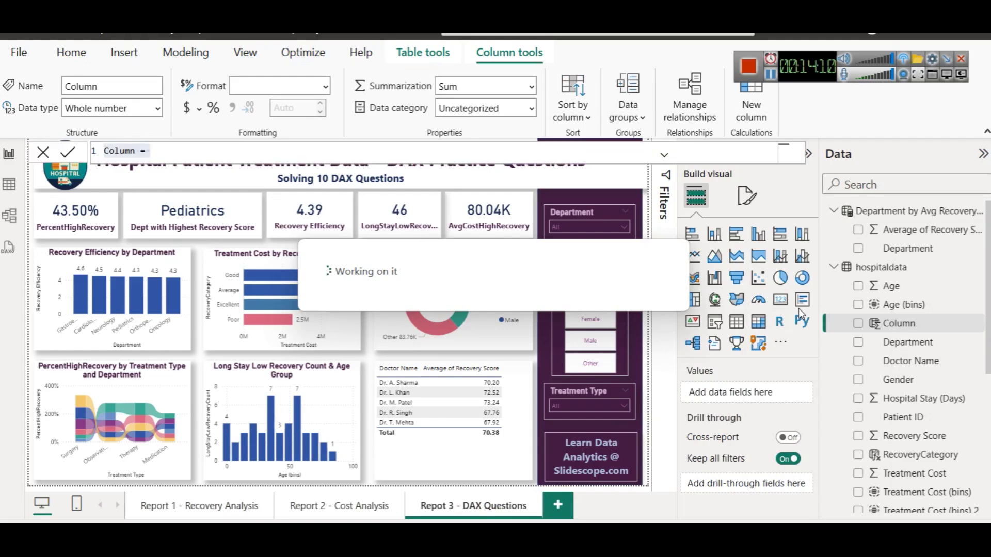
key("ctrl+a")
key("ctrl+v")
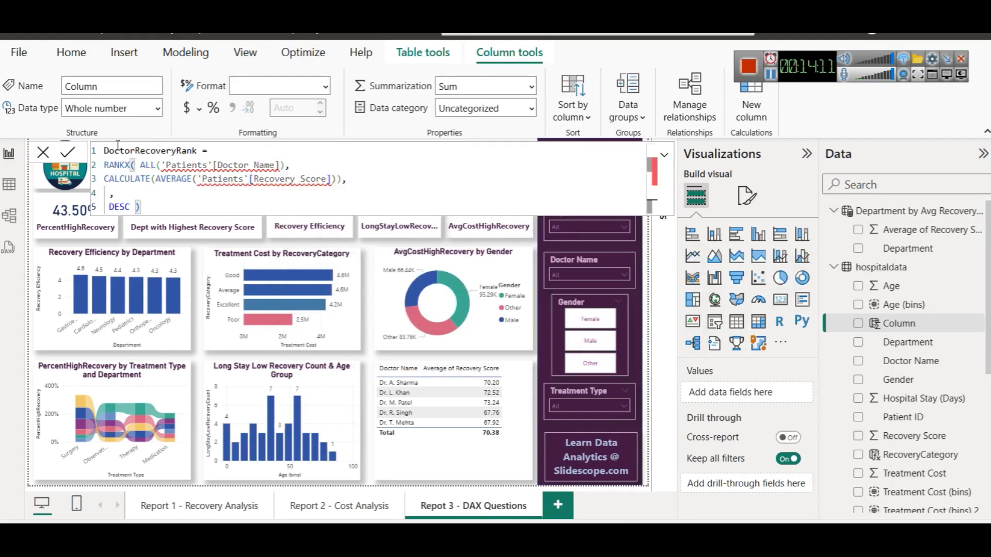
Step: Replace both Patients table references in the DoctorRecoveryRank formula with hospitaldata and commit the column
double_click(186, 166)
type("ho")
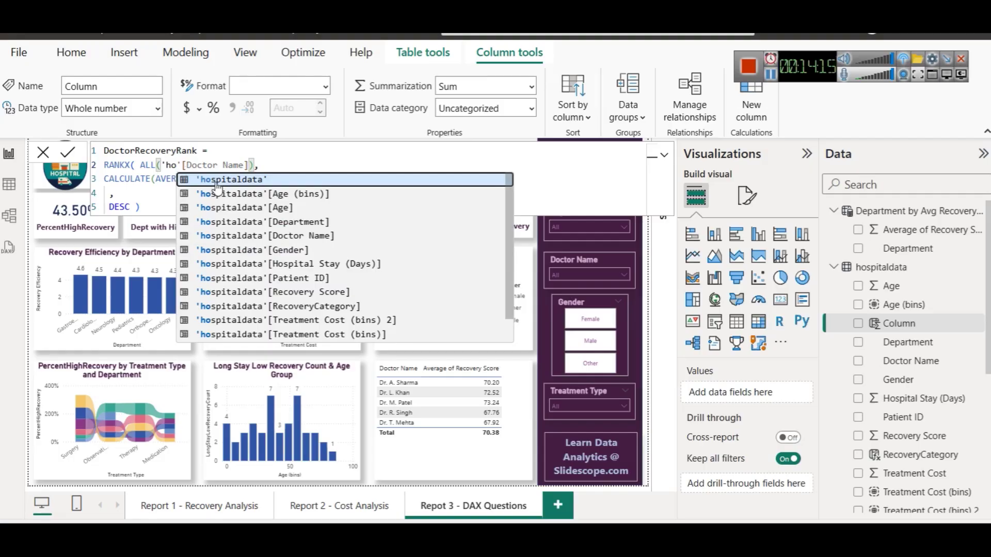
key("Tab")
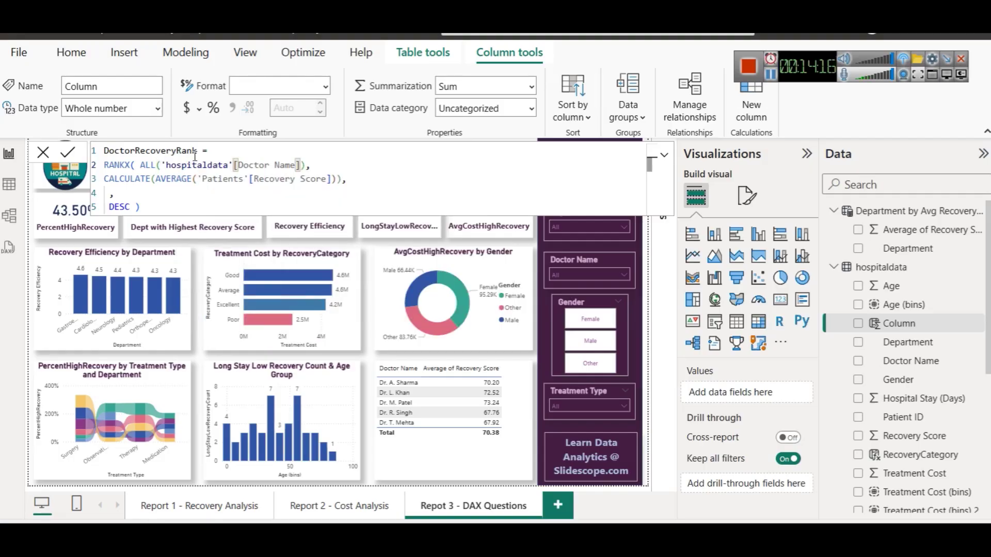
double_click(221, 179)
type("h")
key("Tab")
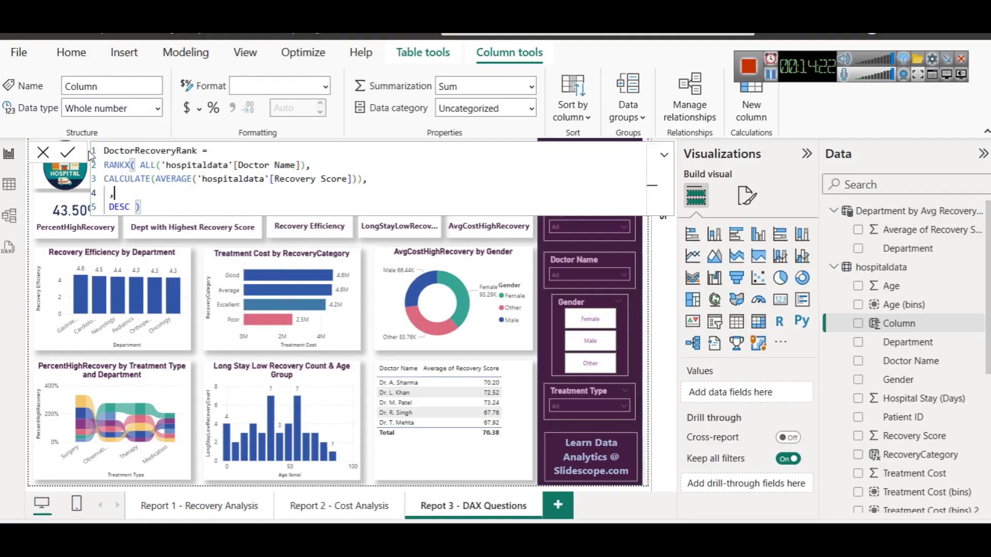
left_click(68, 152)
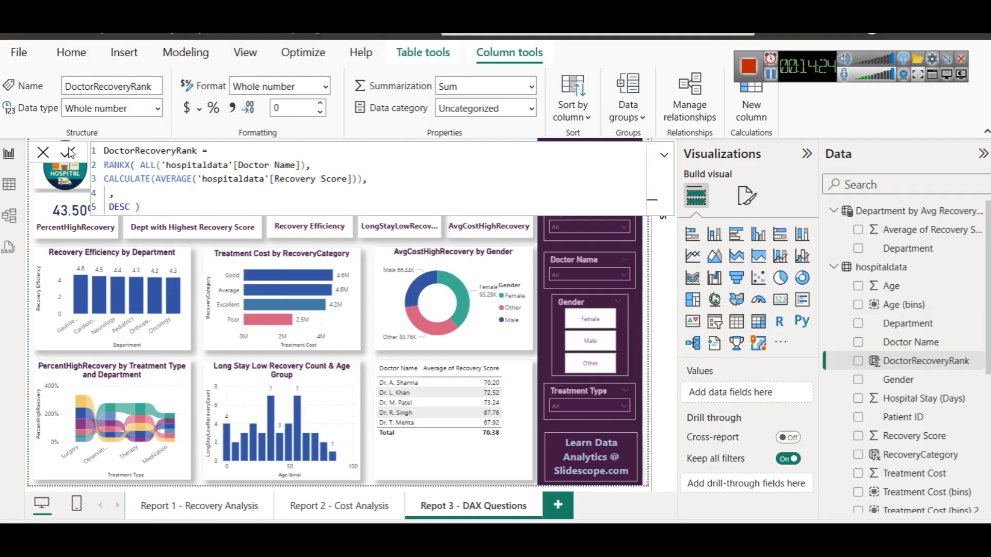
Step: Examine the DoctorRecoveryRank values in the hospitaldata table view and reread question 7 on the DAX questions web page
left_click(4, 187)
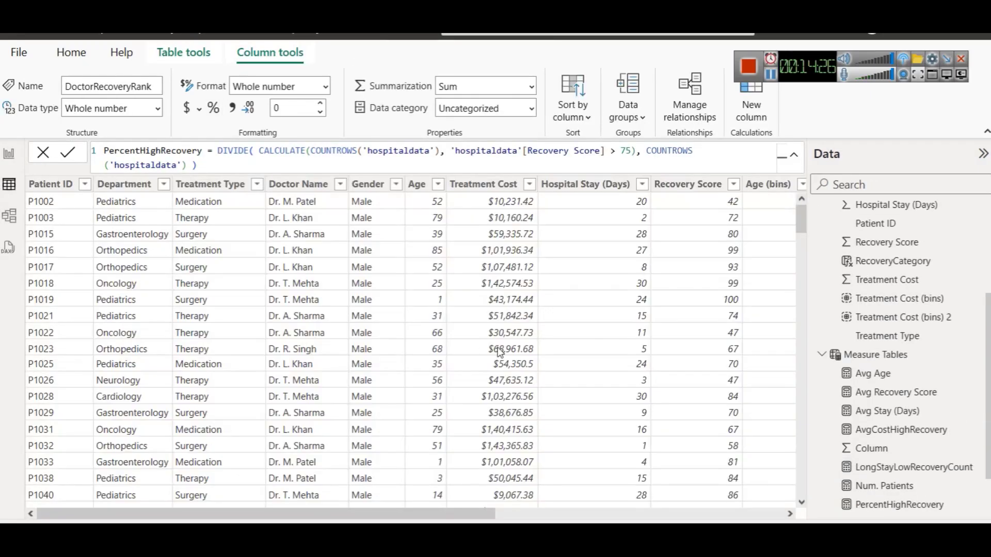
left_click(612, 510)
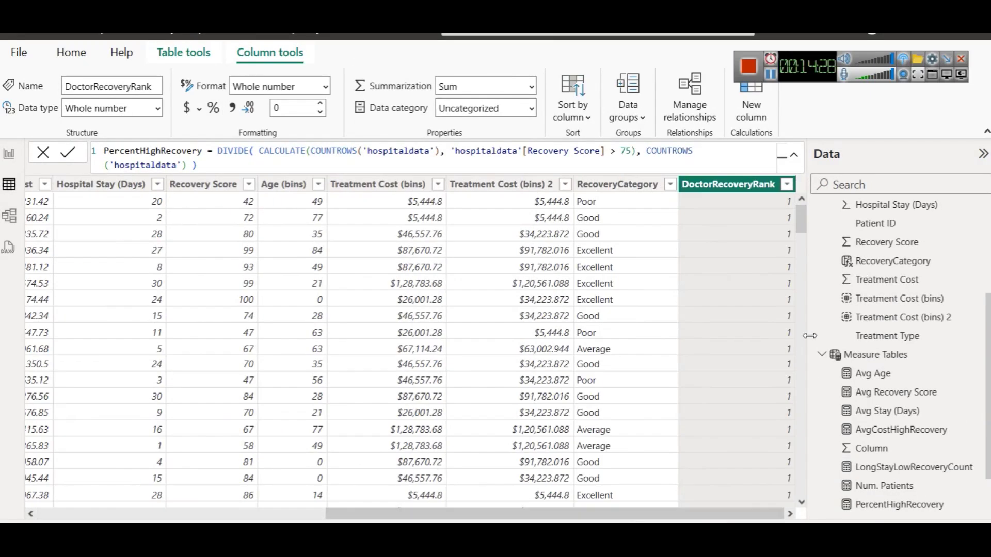
scroll(768, 247, "down", 20)
scroll(766, 246, "up", 3)
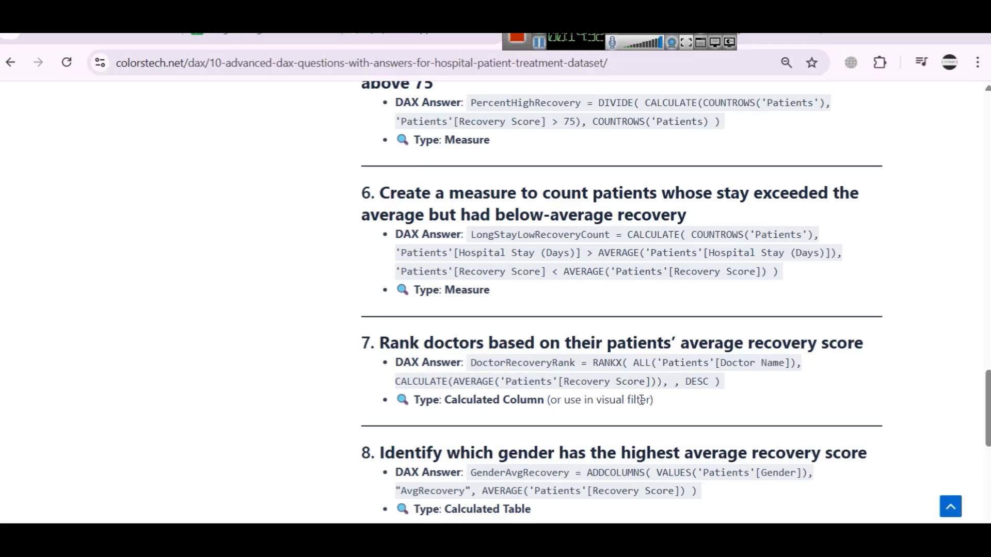
scroll(583, 346, "down", 2)
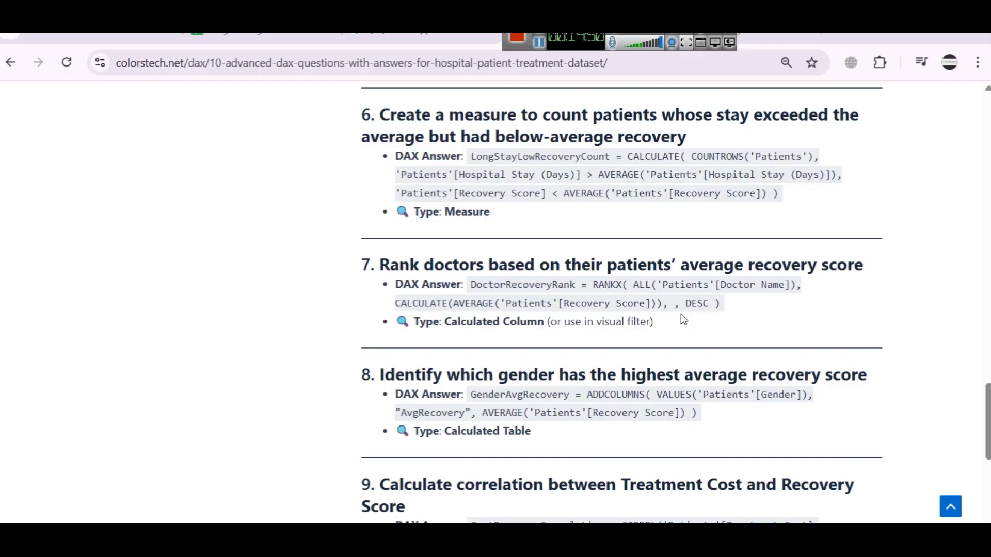
Step: Switch to the Power BI report and show the Doctor Recovery Rank measure's formula in the hospitaldata table view
mouse_move(540, 537)
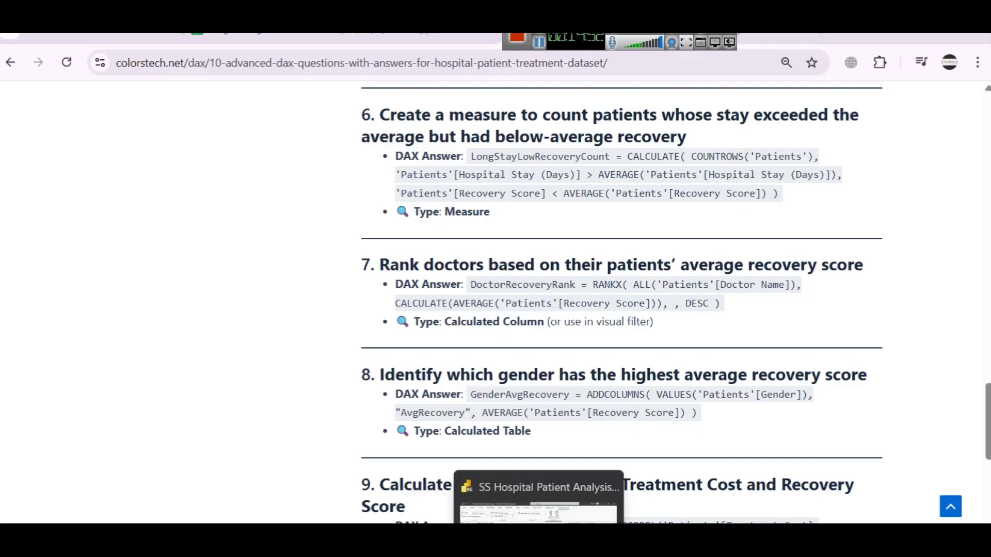
left_click(527, 489)
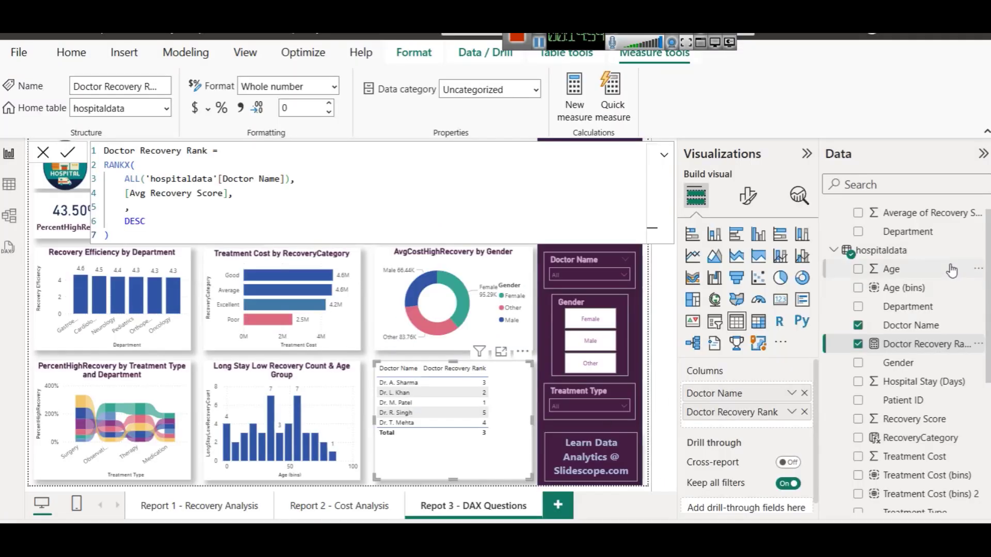
left_click(900, 251)
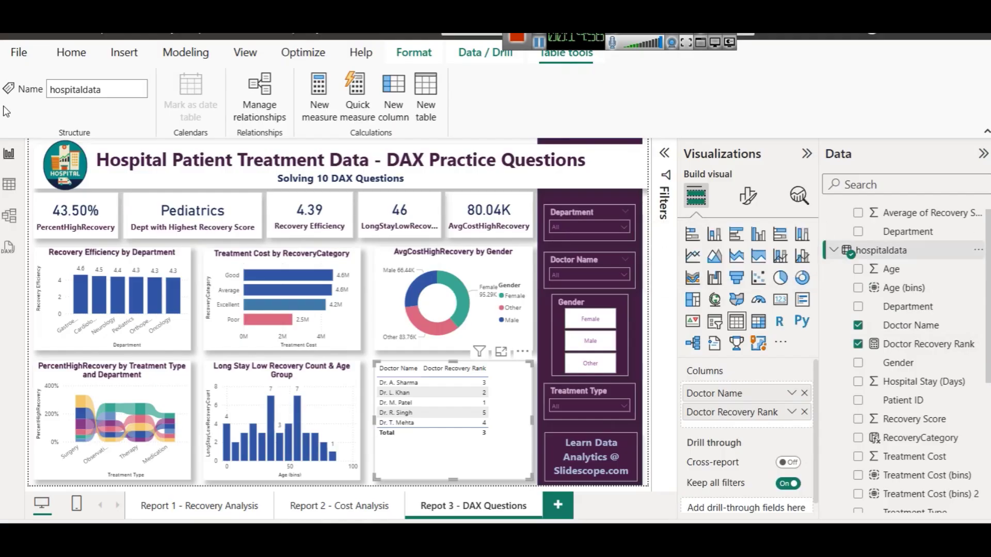
left_click(5, 185)
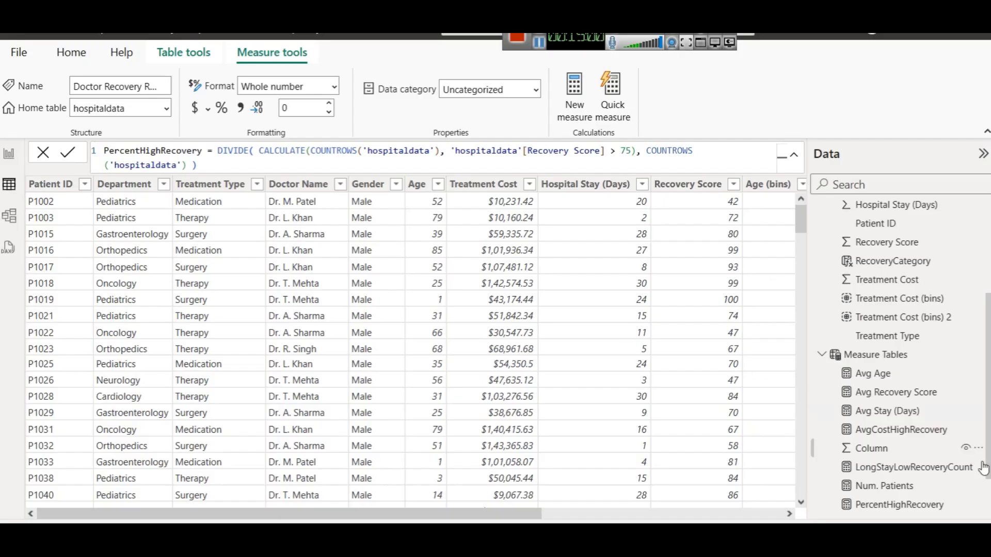
scroll(918, 404, "up", 3)
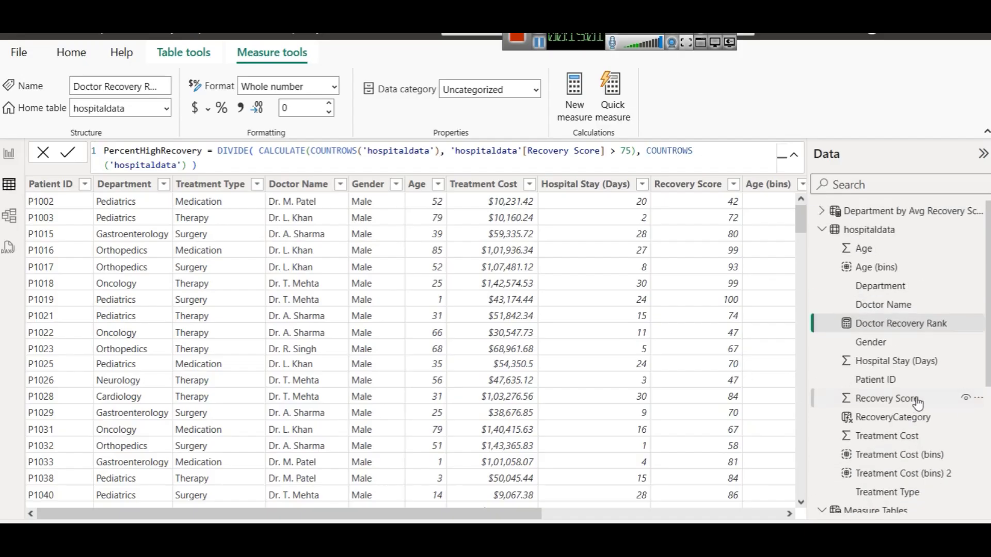
left_click(880, 324)
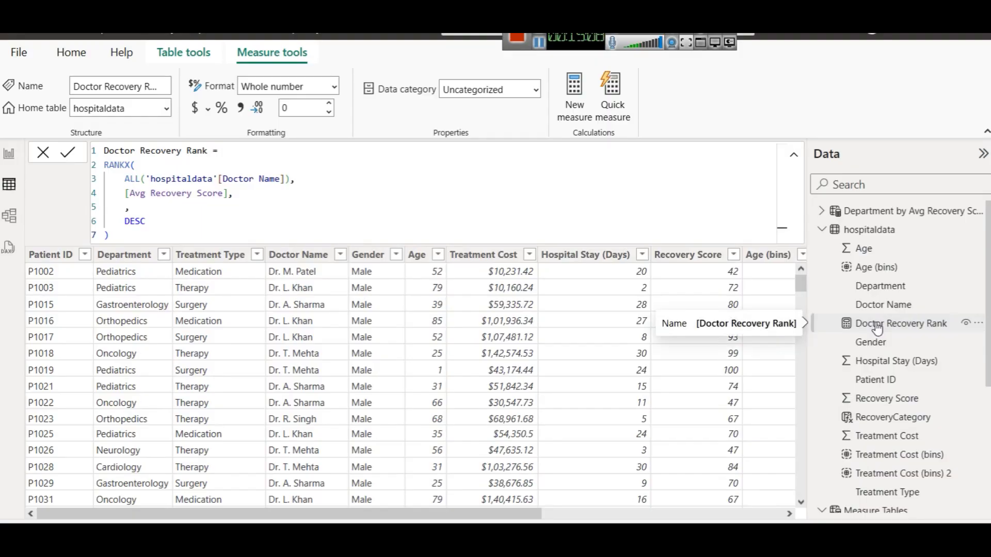
Step: Bring up the RANKX argument hint in the Doctor Recovery Rank formula, review the existing measures, and commit the formula
left_click(143, 166)
key("BackSpace")
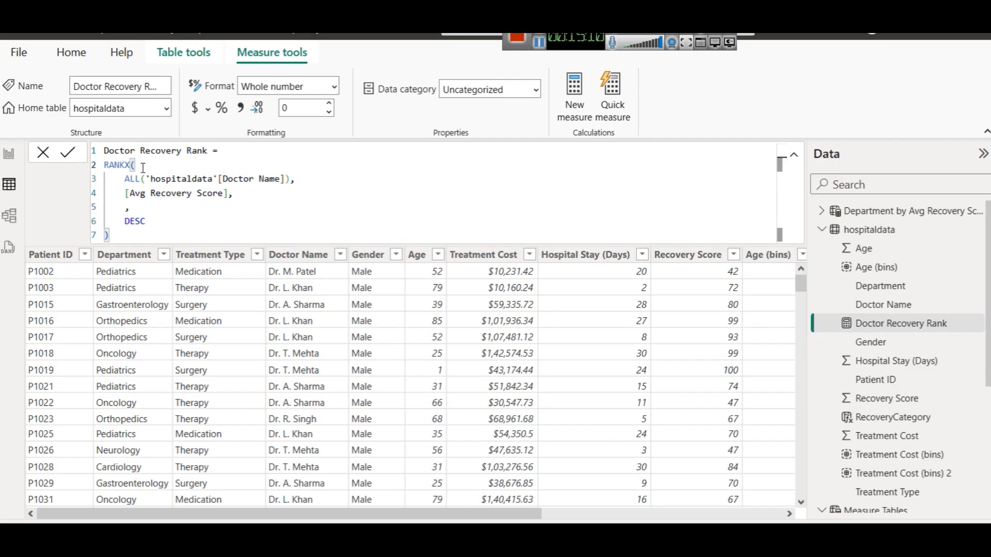
type("(")
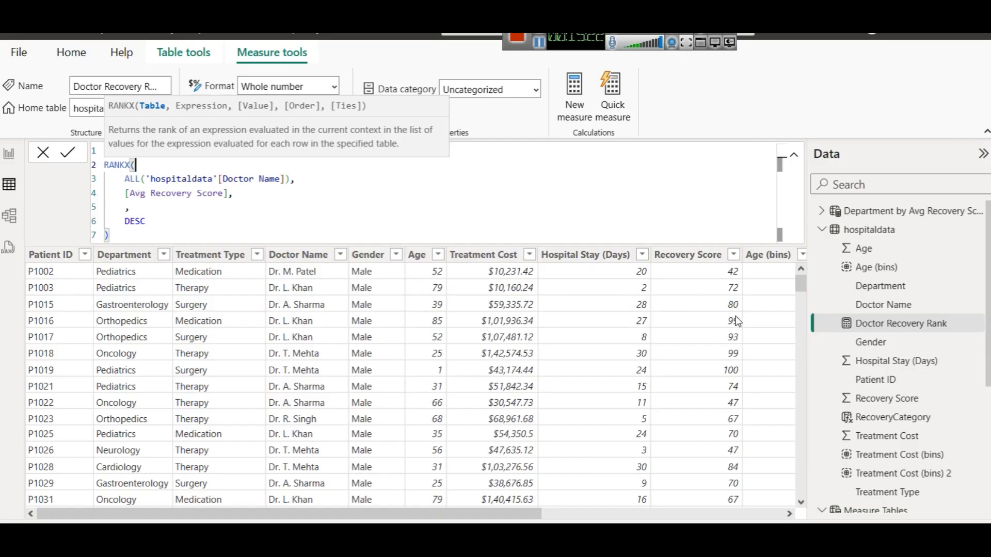
scroll(922, 415, "down", 4)
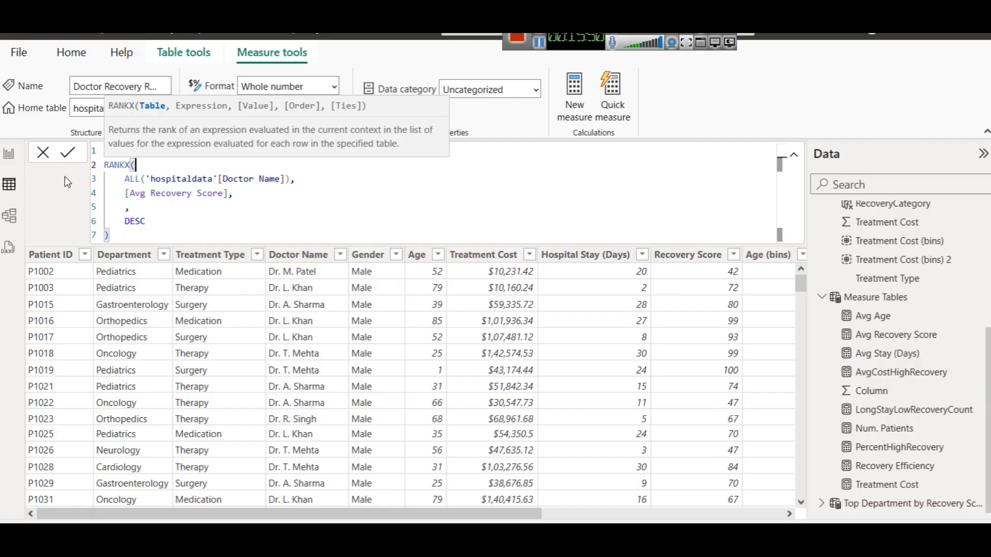
left_click(67, 152)
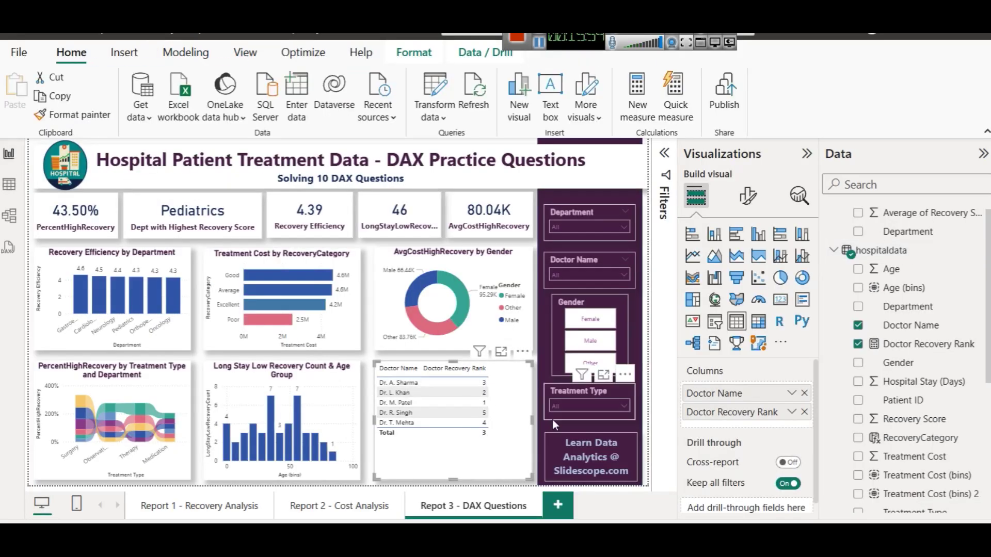
Step: Convert the doctor rank table on the DAX Questions page to a matrix and set its values' font size to 14
left_click(759, 322)
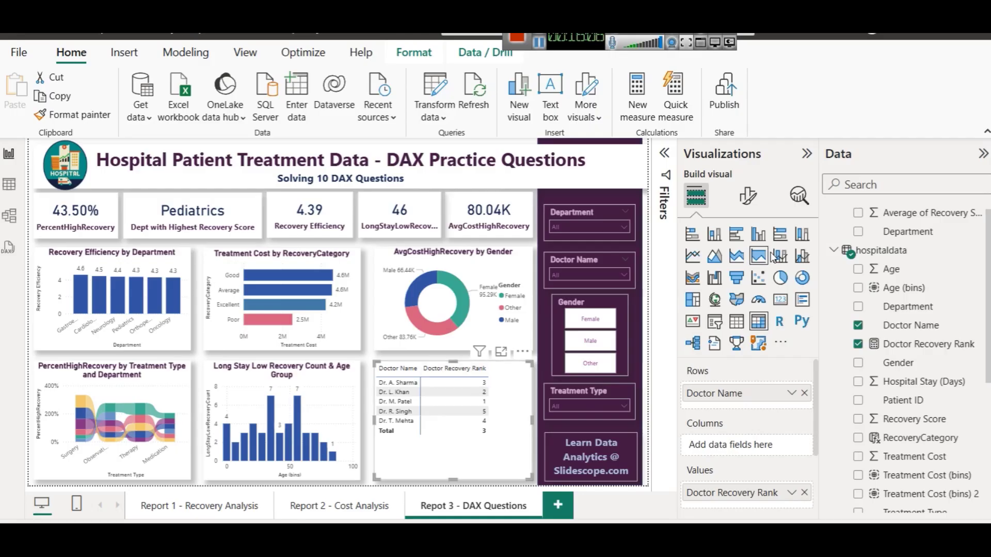
left_click(747, 196)
left_click(711, 391)
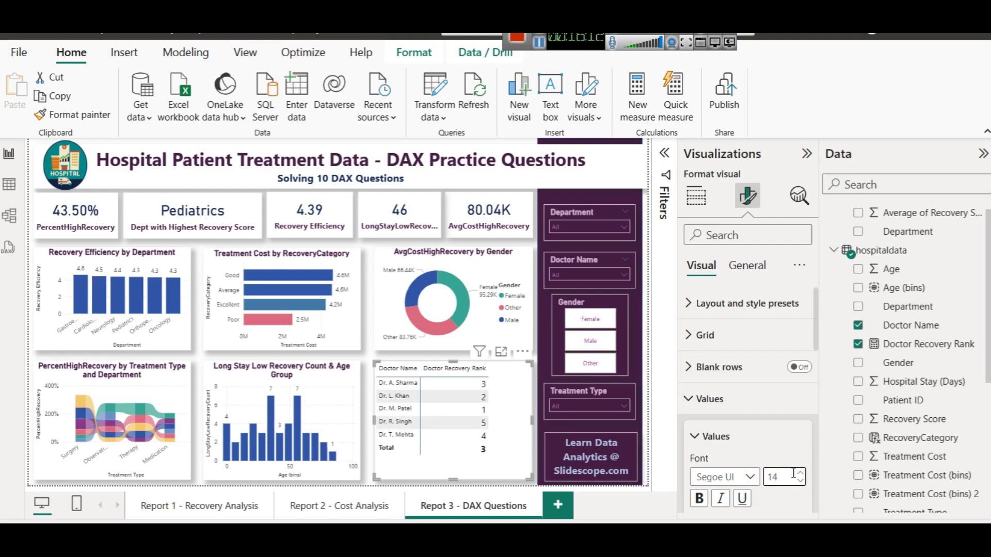
scroll(766, 426, "down", 3)
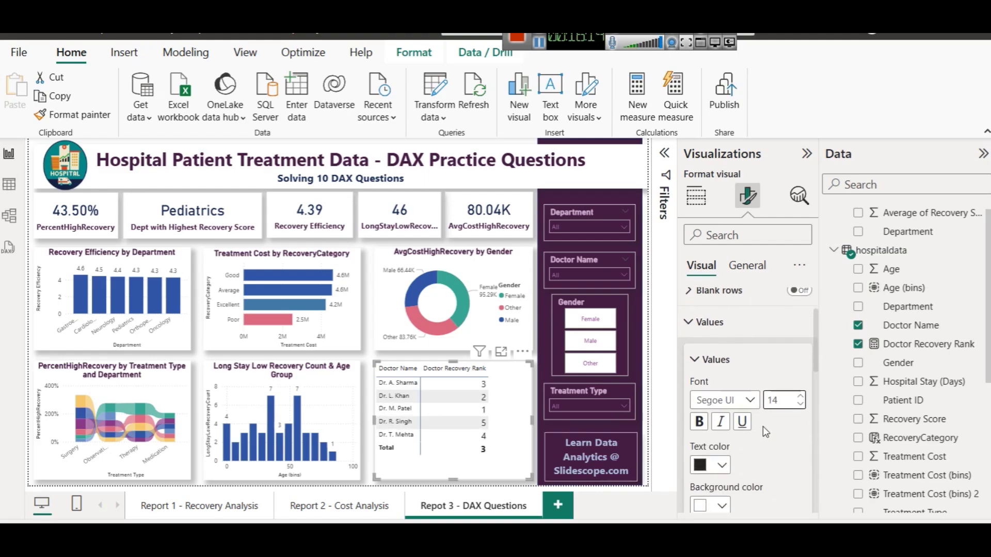
Step: Widen the matrix's Doctor Name column and set the column headers' font size to 12
left_click_drag(421, 368, 442, 368)
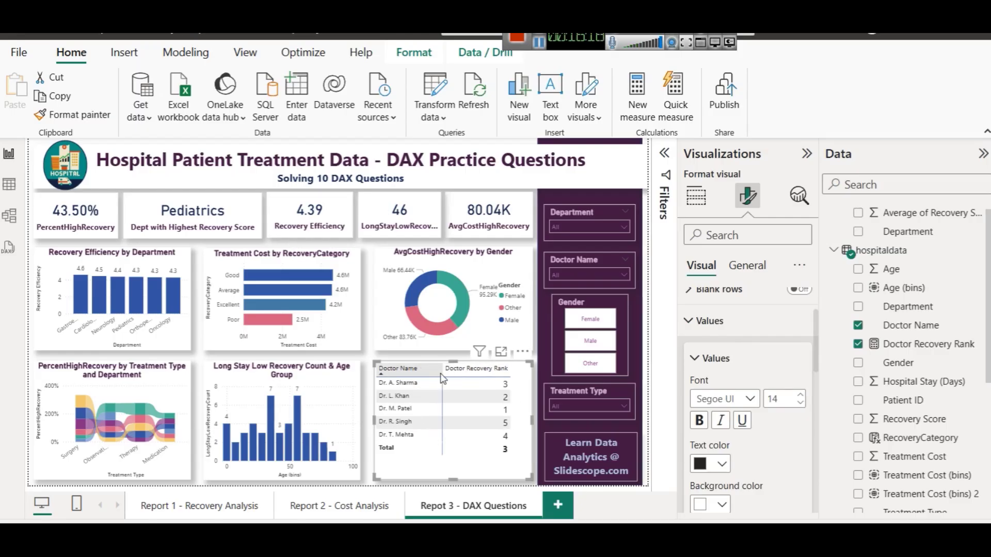
left_click(702, 358)
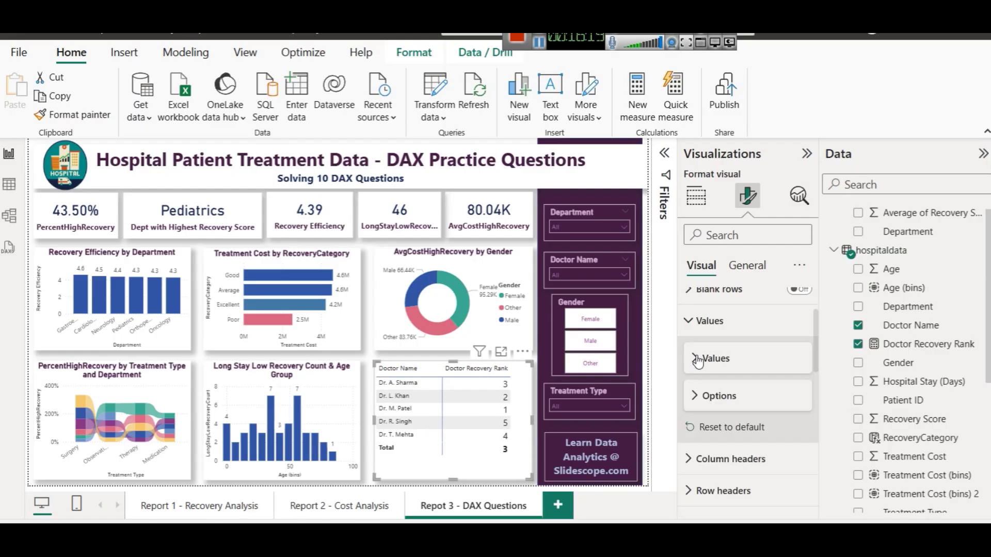
scroll(721, 385, "down", 2)
left_click(720, 381)
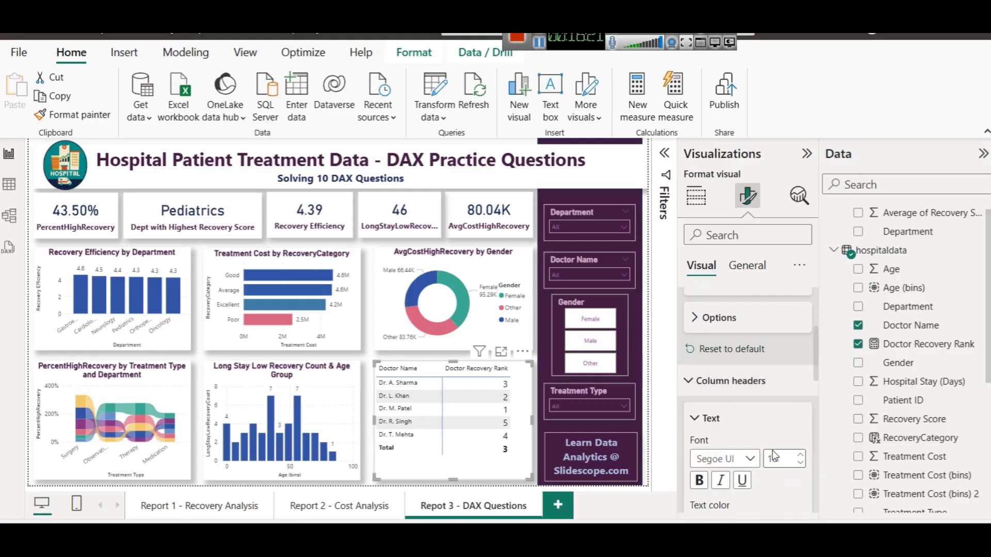
left_click(801, 457)
left_click(802, 457)
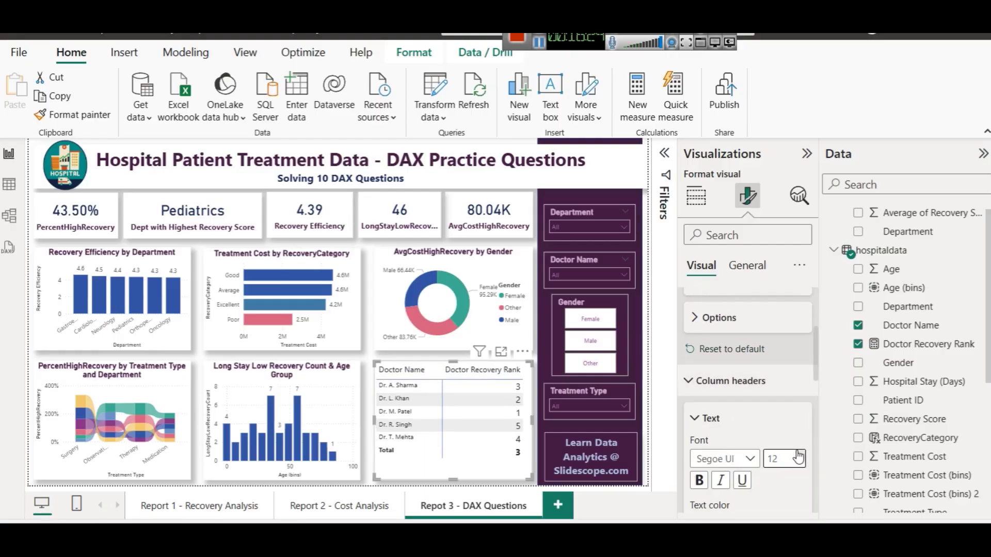
Step: Try the Flashy rows style on the doctor rank matrix and replace it with the Contrast alternating rows style
scroll(741, 336, "up", 5)
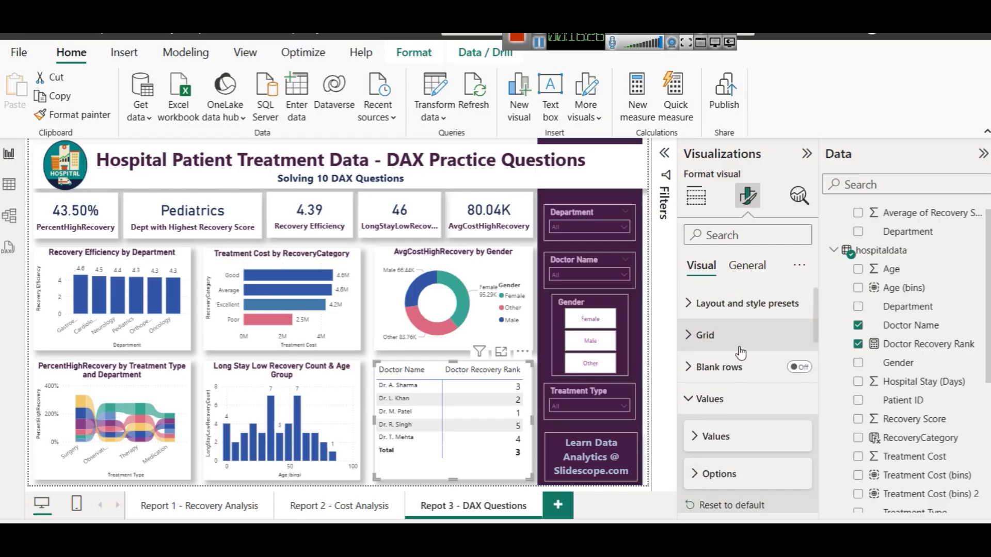
left_click(741, 338)
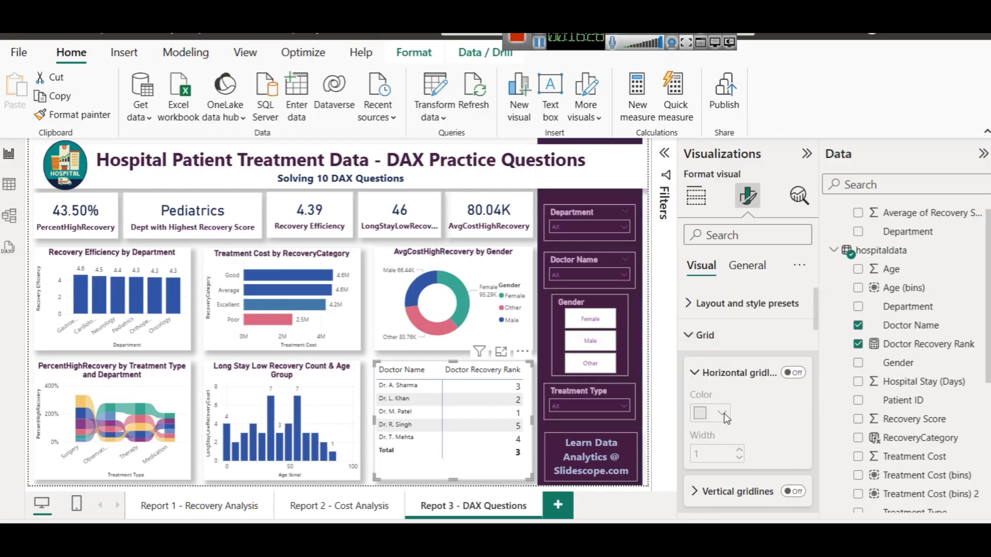
left_click(712, 303)
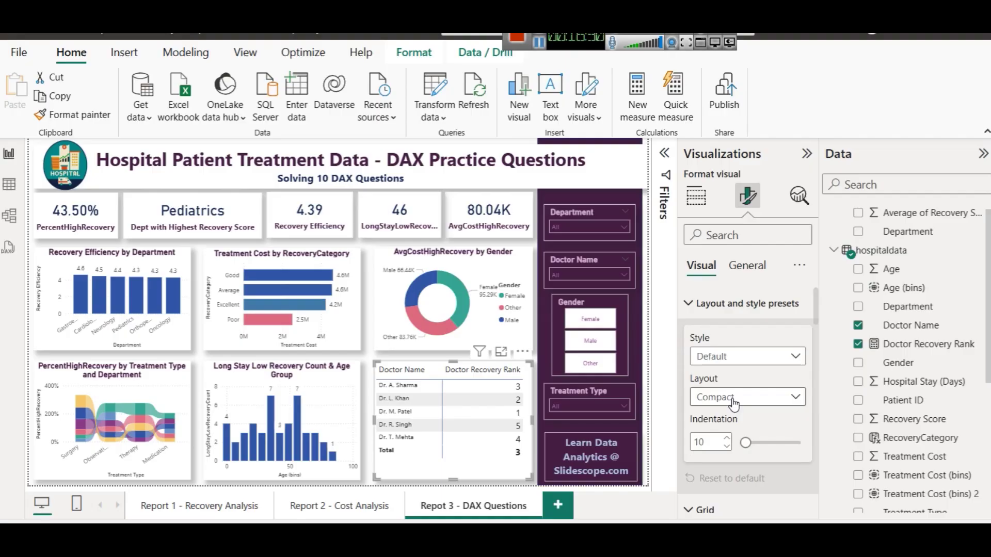
left_click(735, 357)
left_click(740, 284)
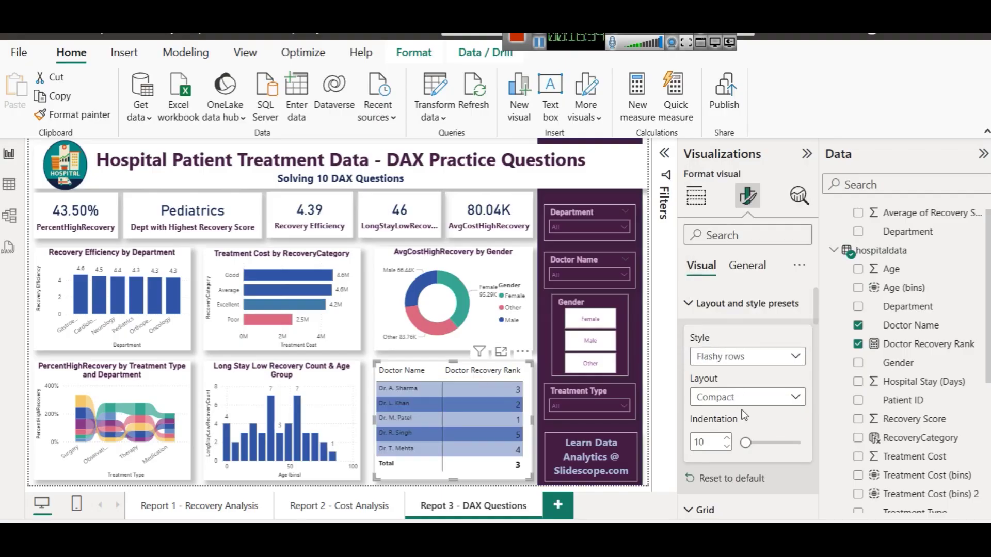
left_click(741, 359)
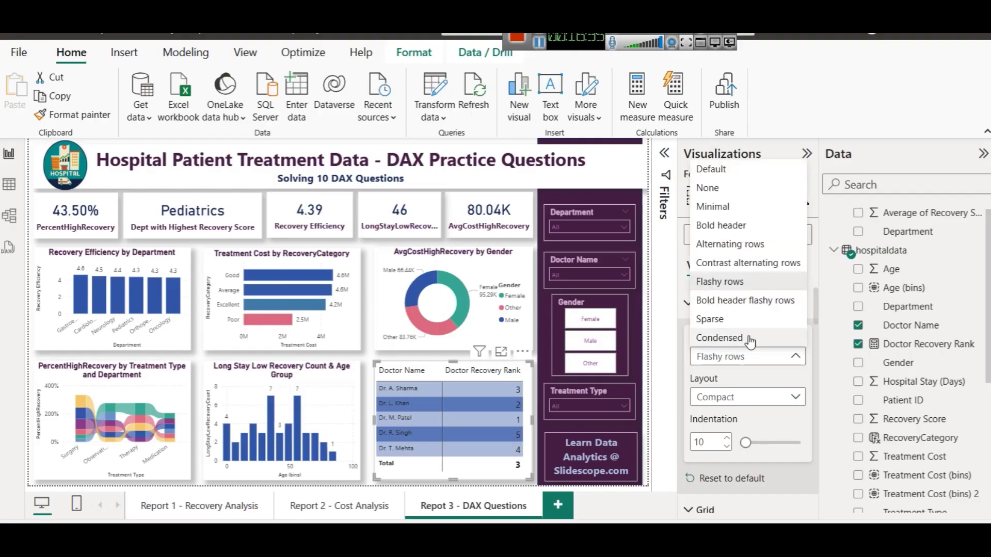
left_click(745, 264)
Step: Set the matrix values' background color to dark navy blue and their alternate background color to light teal
scroll(707, 428, "down", 2)
scroll(708, 428, "down", 8)
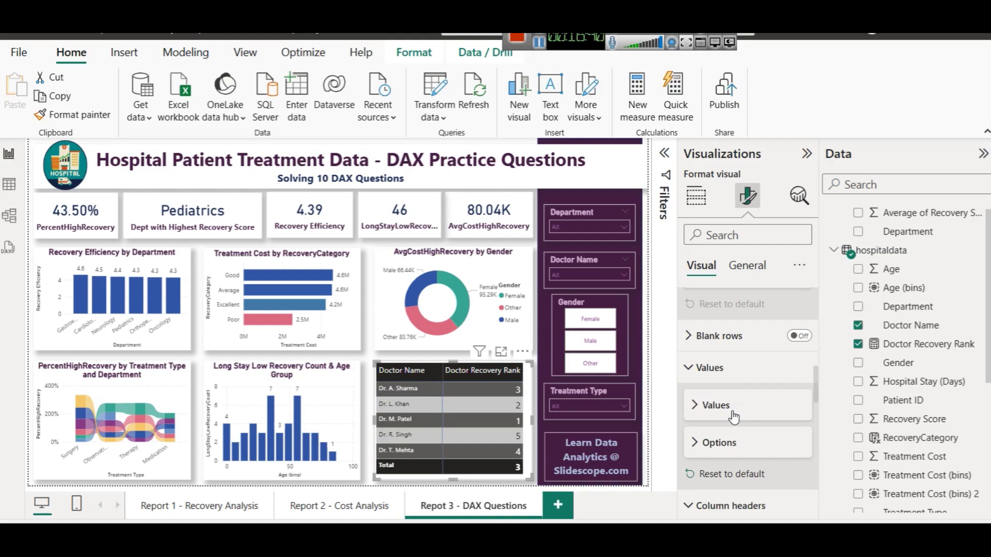
scroll(726, 388, "up", 10)
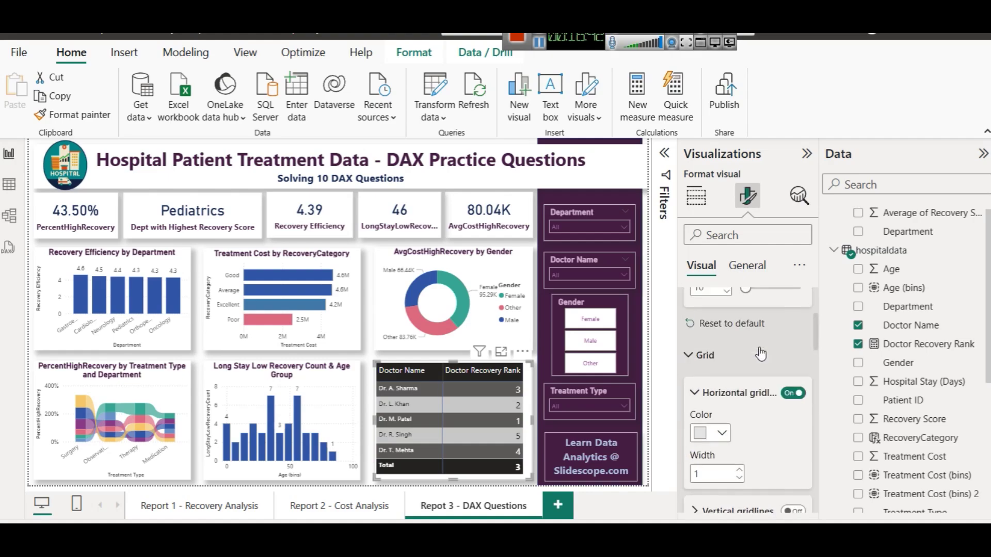
scroll(733, 361, "down", 3)
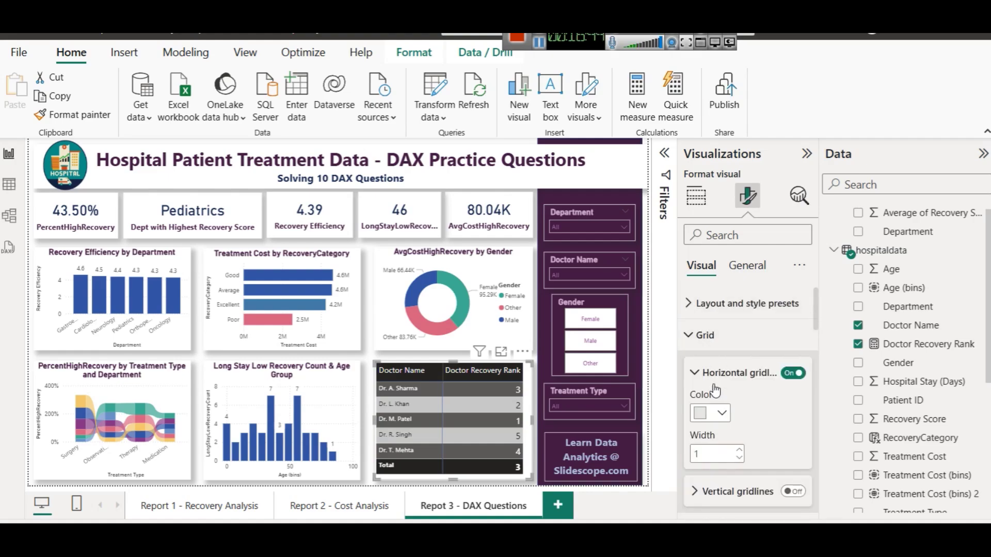
scroll(723, 418, "down", 4)
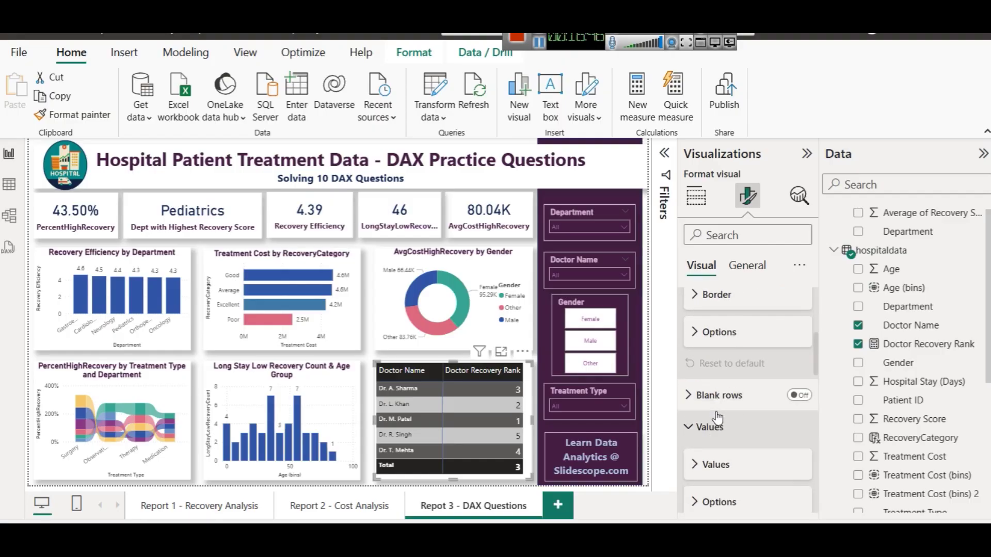
scroll(729, 444, "down", 3)
left_click(702, 315)
scroll(727, 384, "down", 1)
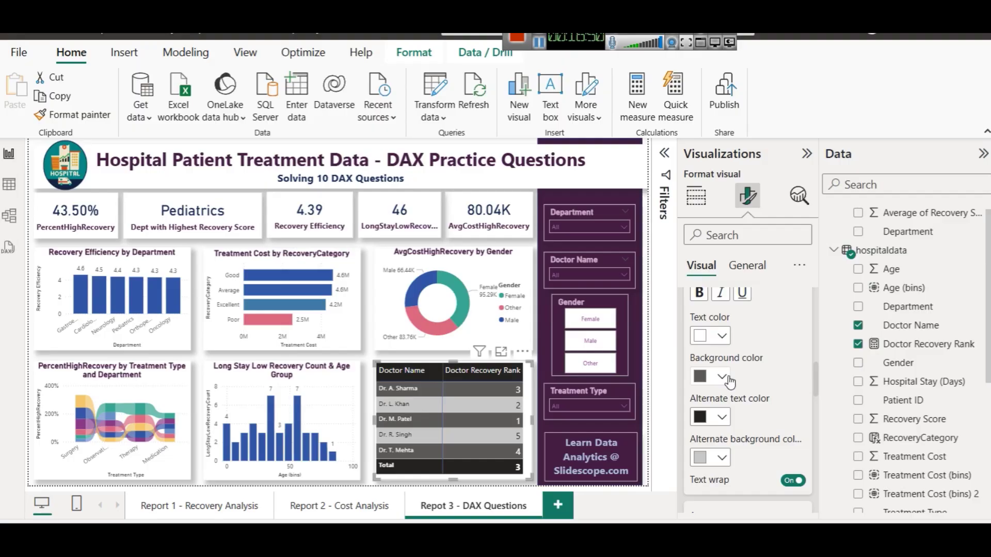
left_click(723, 377)
left_click(754, 253)
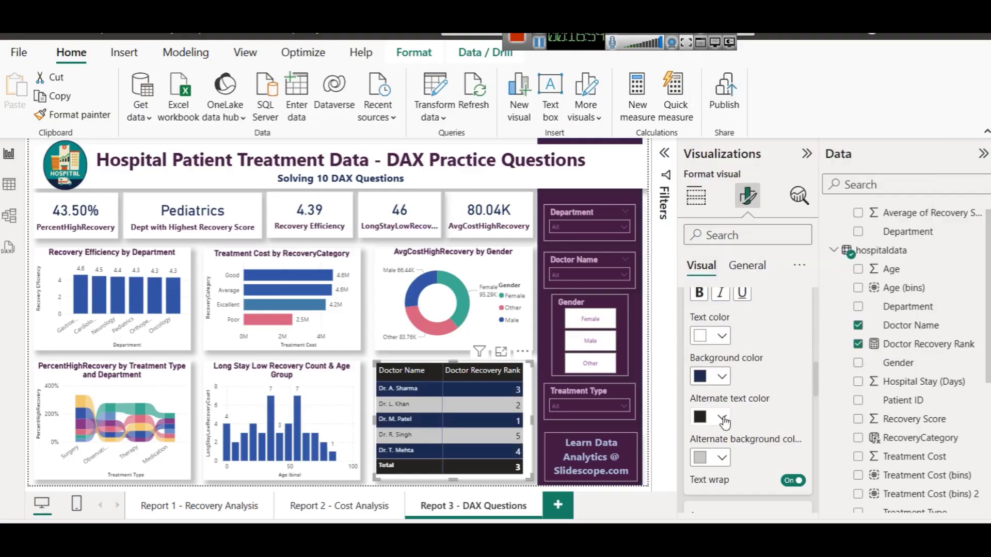
left_click(724, 460)
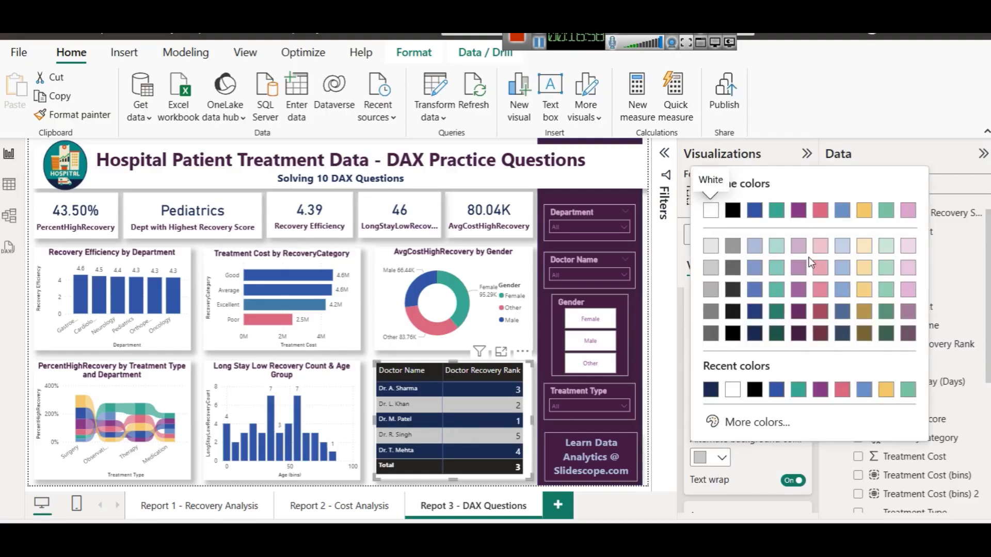
left_click(781, 247)
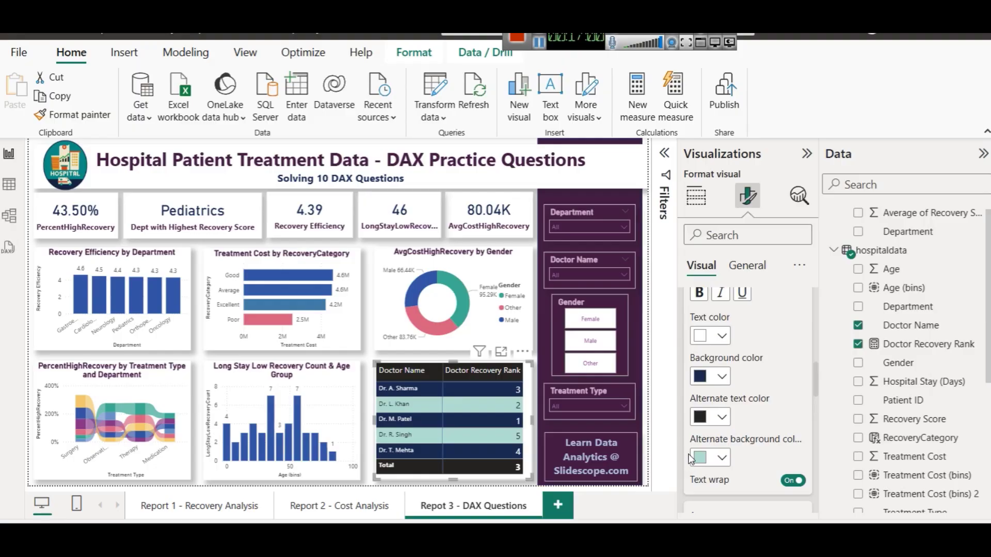
Step: Set the background color of the matrix's column headers to dark purple
scroll(692, 442, "up", 3)
left_click(720, 311)
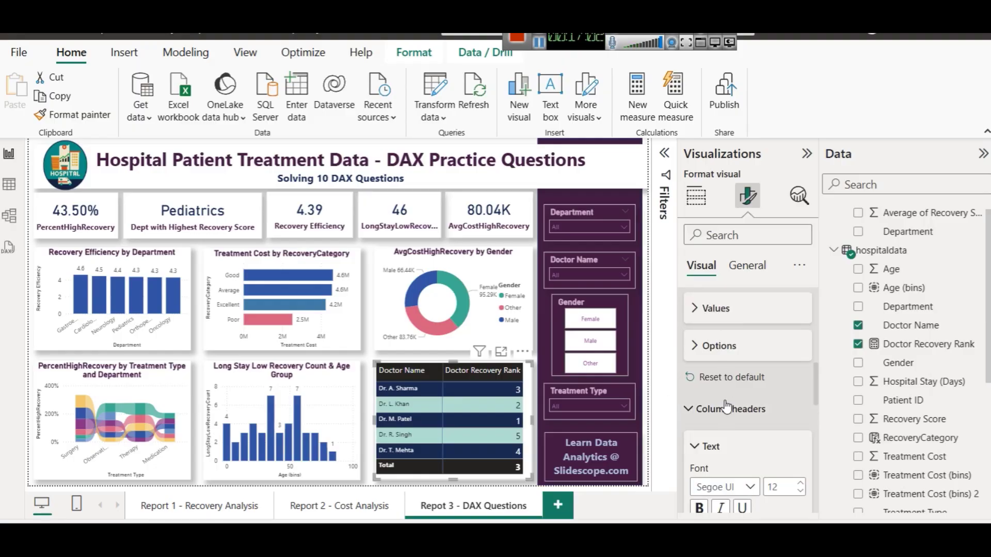
scroll(726, 405, "down", 3)
scroll(717, 379, "down", 1)
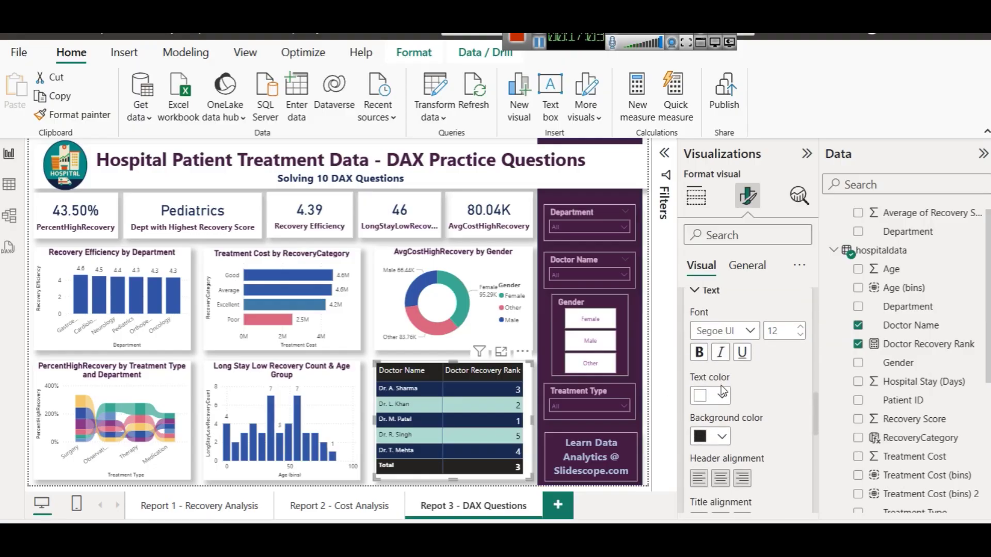
left_click(718, 442)
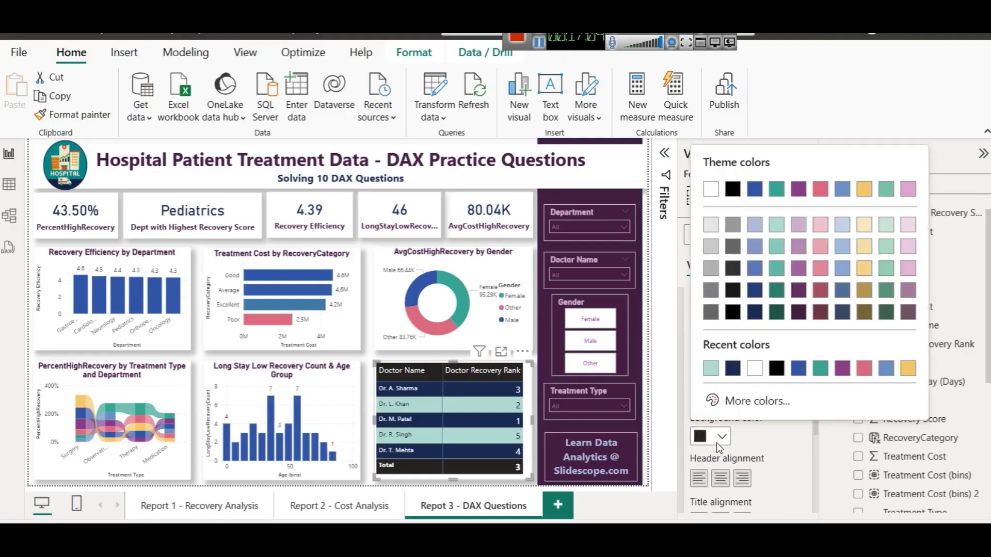
left_click(799, 312)
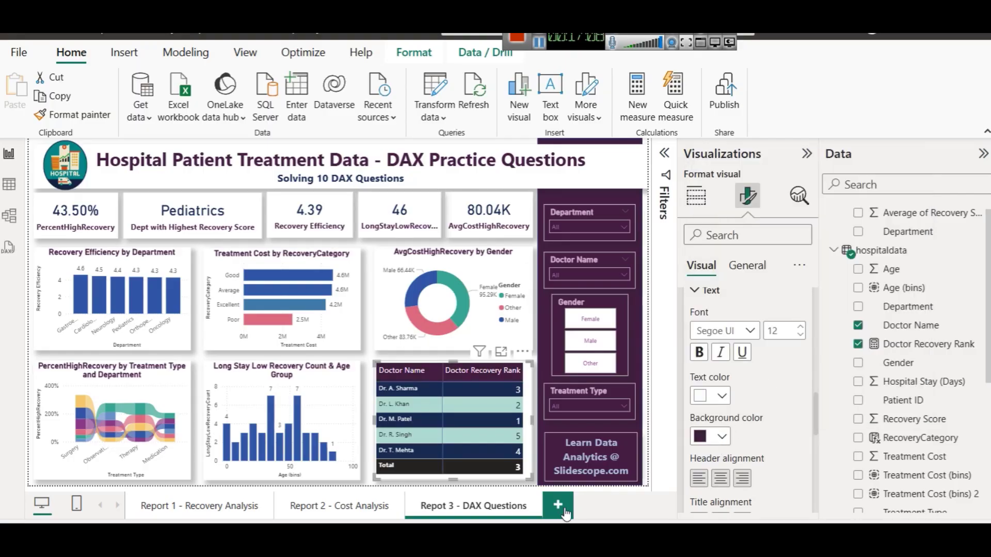
scroll(766, 429, "down", 4)
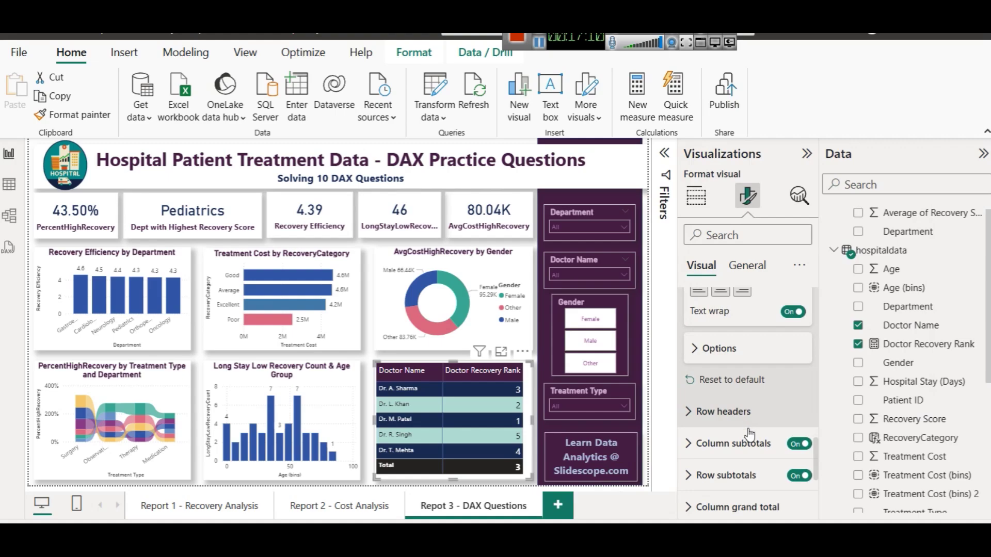
Step: Switch the matrix's column subtotals and row subtotals off and back on
left_click(802, 450)
left_click(802, 450)
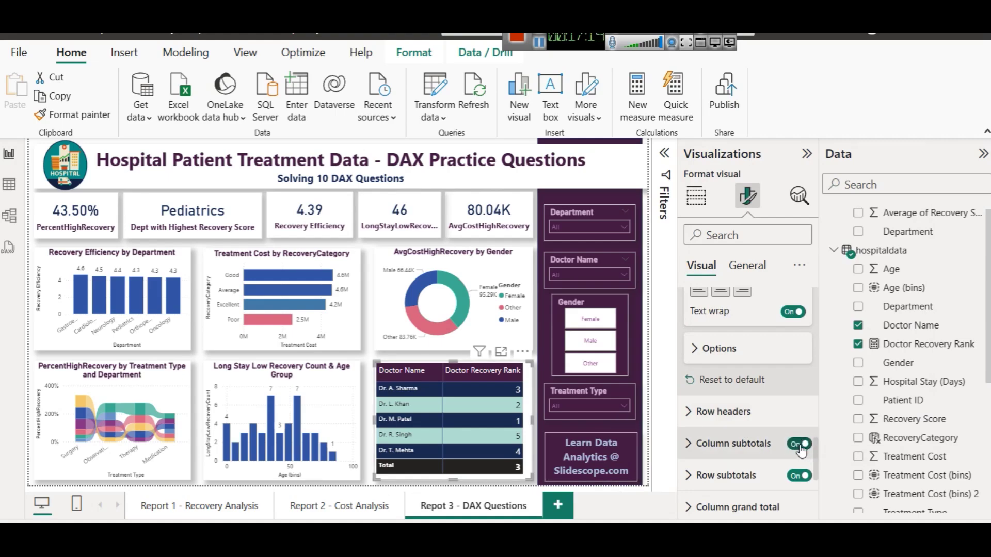
left_click(800, 476)
left_click(800, 476)
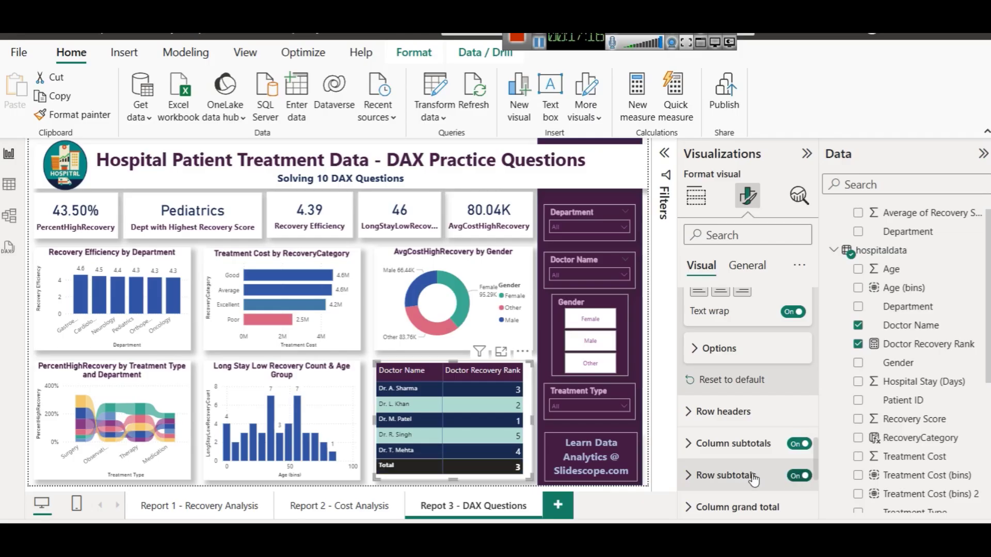
Step: Set the background color of the matrix's row subtotal values to dark purple
left_click(739, 475)
scroll(723, 438, "down", 3)
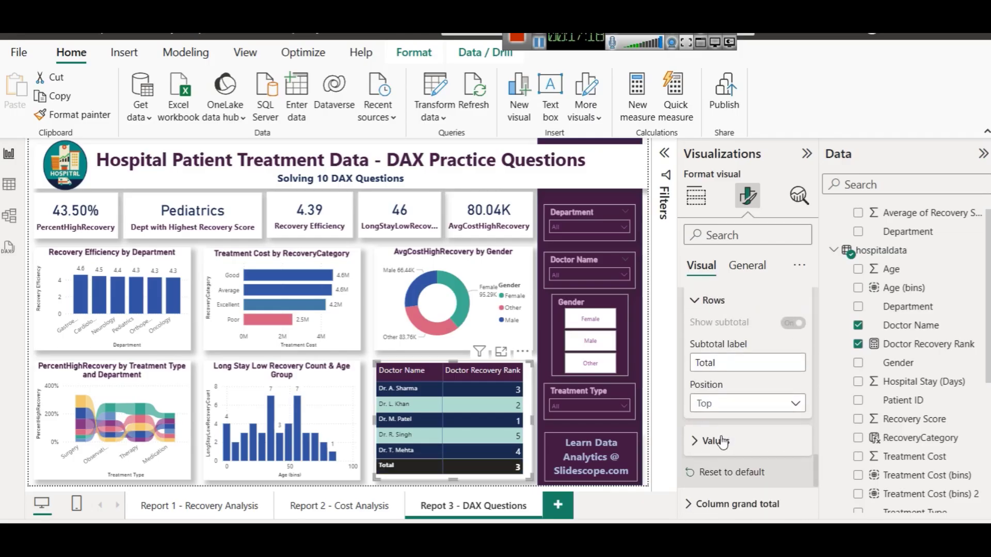
left_click(714, 439)
scroll(714, 428, "down", 2)
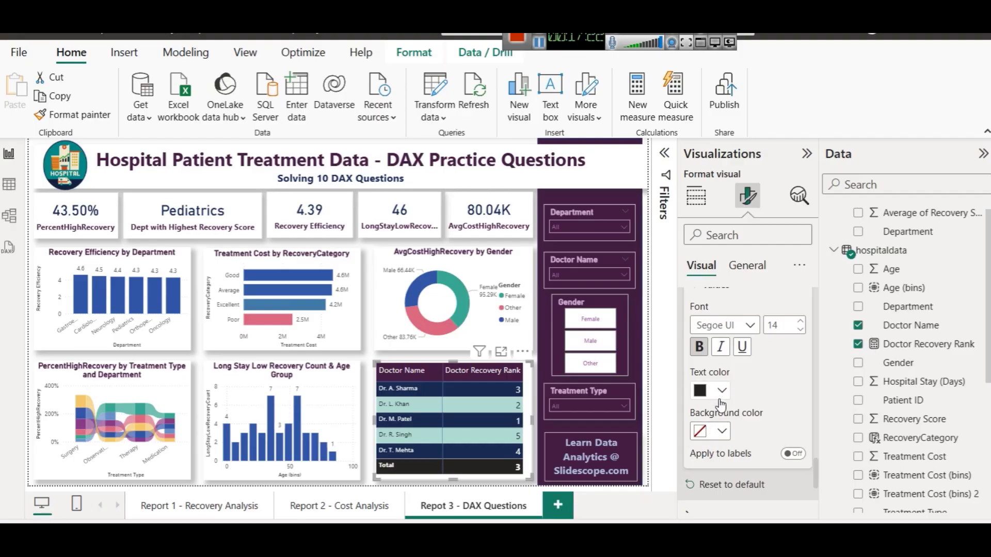
left_click(722, 431)
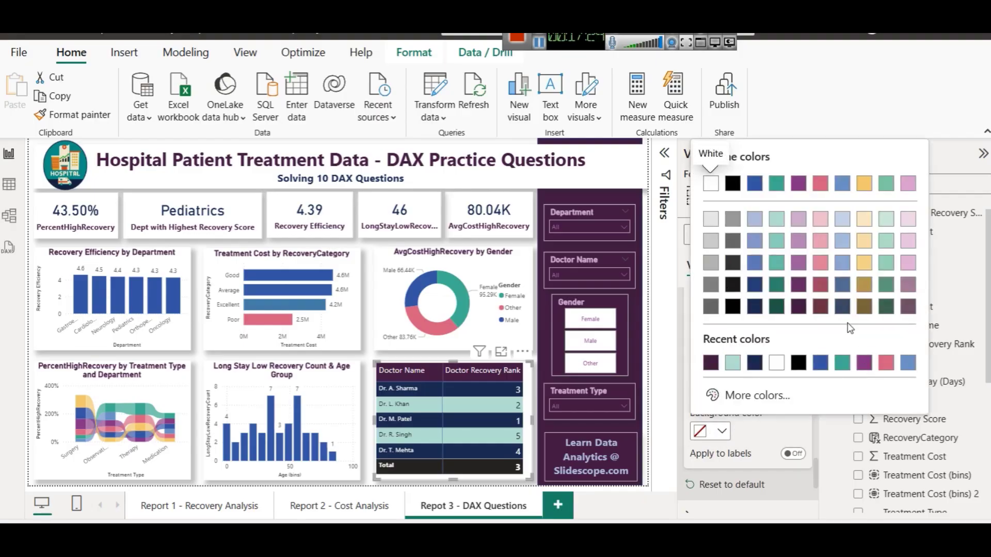
left_click(800, 310)
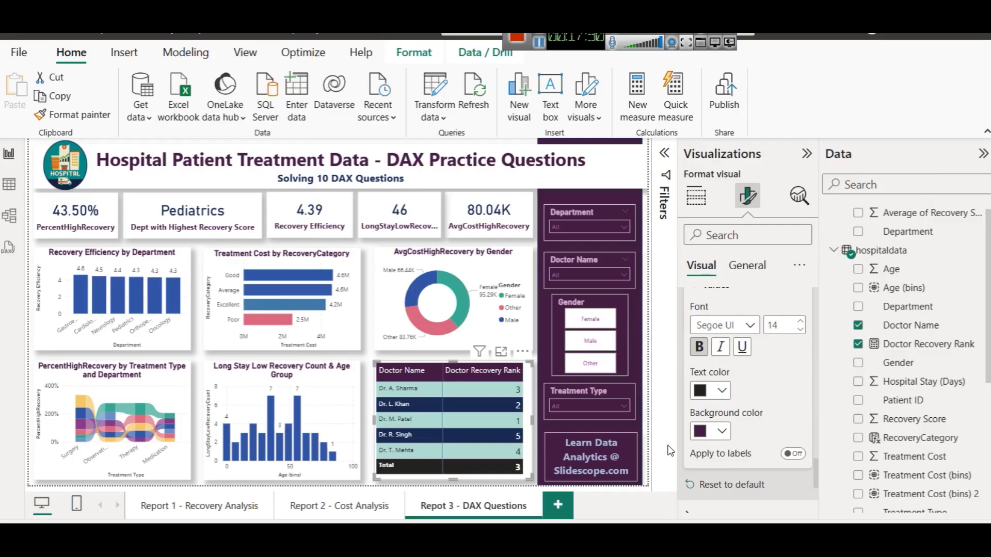
Step: Choose Bottom as the position of the matrix's row subtotal and look through the remaining formatting options
scroll(726, 428, "up", 2)
scroll(724, 413, "up", 2)
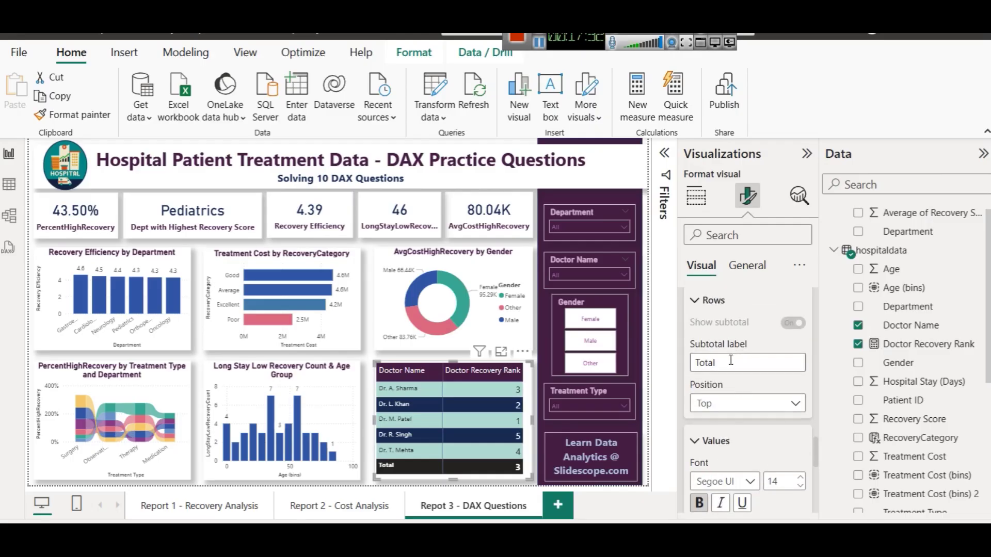
left_click(733, 406)
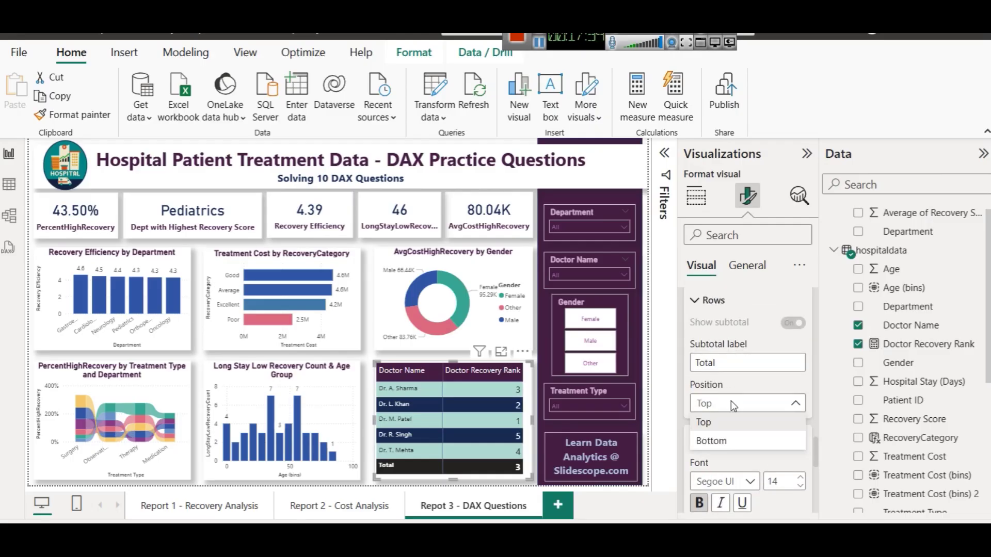
left_click(730, 442)
scroll(738, 432, "down", 3)
scroll(741, 436, "up", 3)
scroll(739, 434, "down", 12)
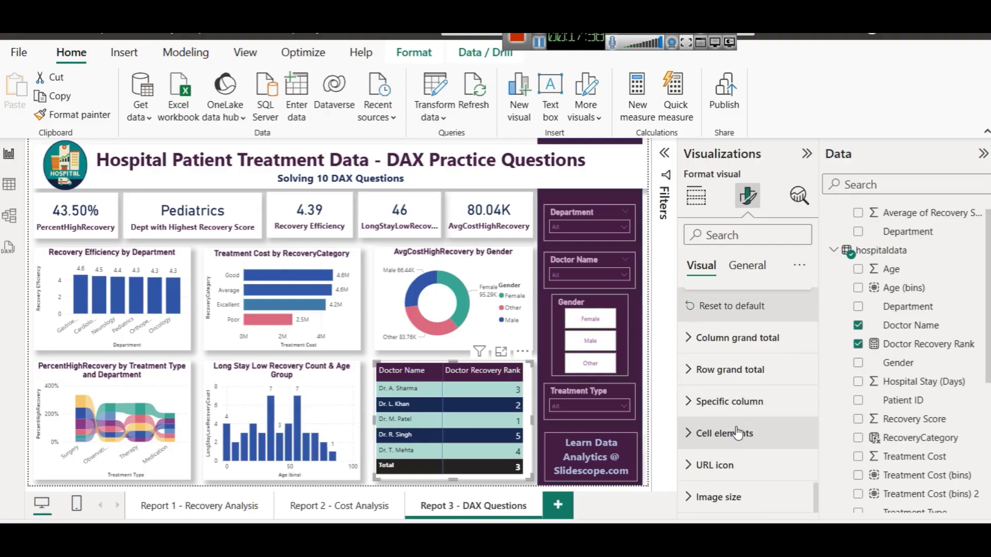
scroll(738, 432, "up", 10)
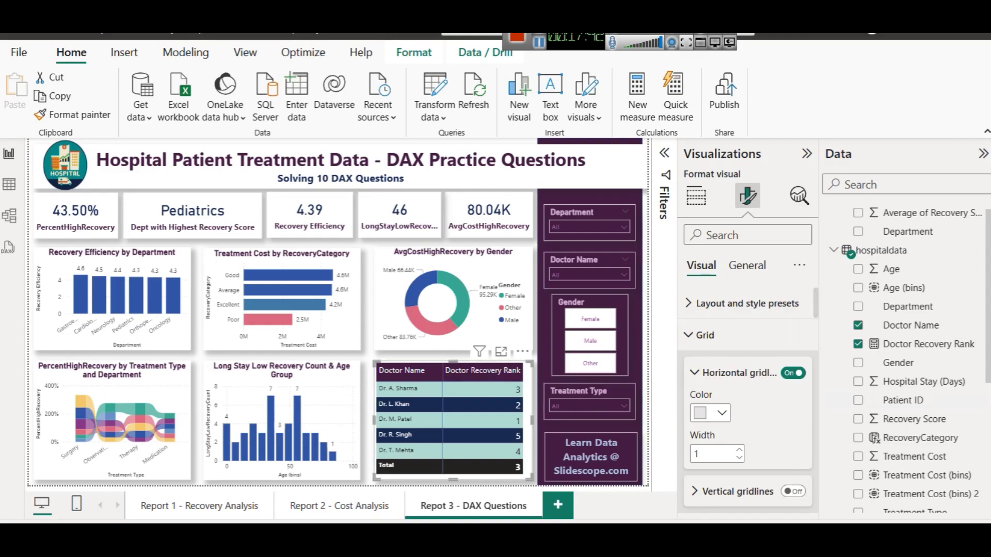
Step: Show the Doctor Recovery Rank measure's formula and sort the matrix by Doctor Recovery Rank in ascending order
left_click(924, 344)
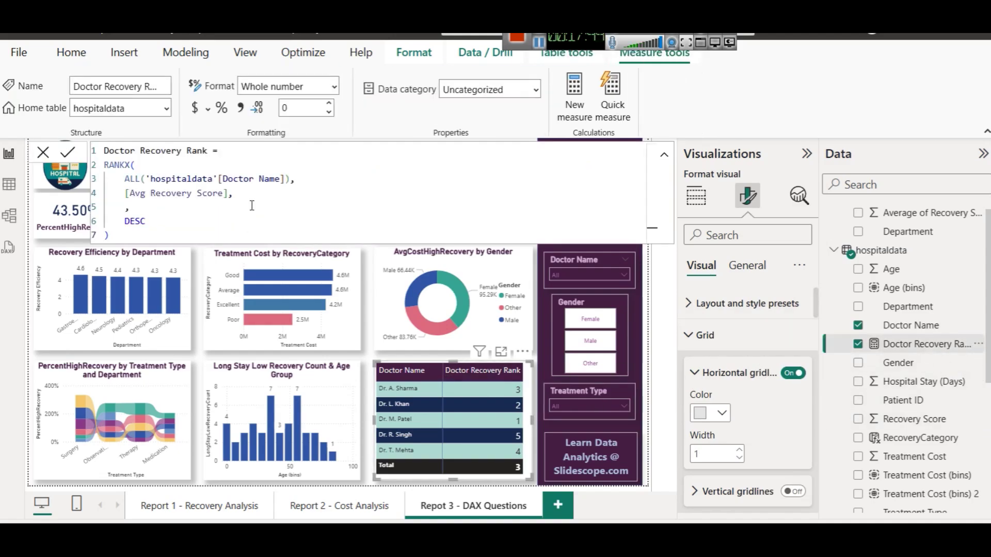
left_click(491, 378)
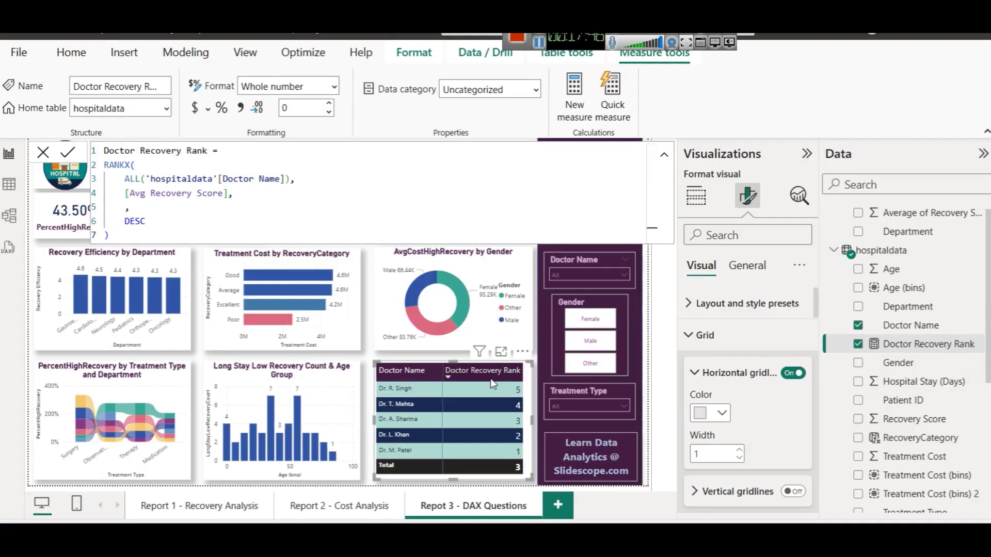
left_click(490, 379)
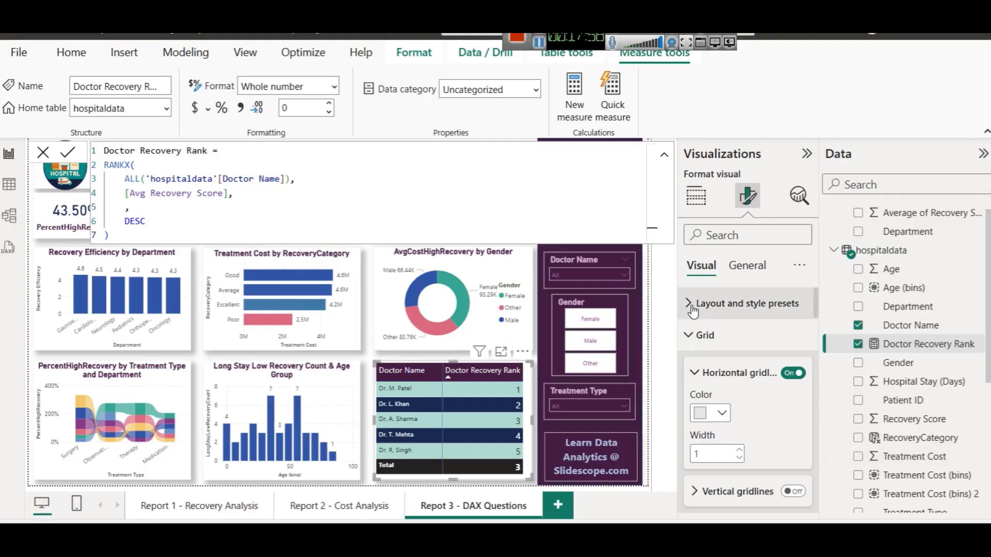
Step: Turn off the row subtotals of the doctor rank matrix to remove its Total row
left_click(707, 336)
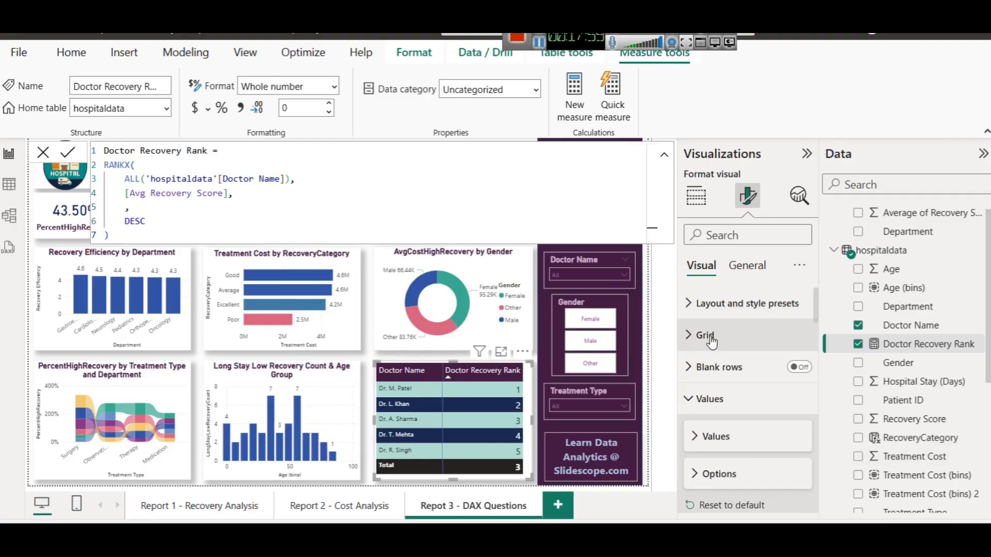
left_click(718, 402)
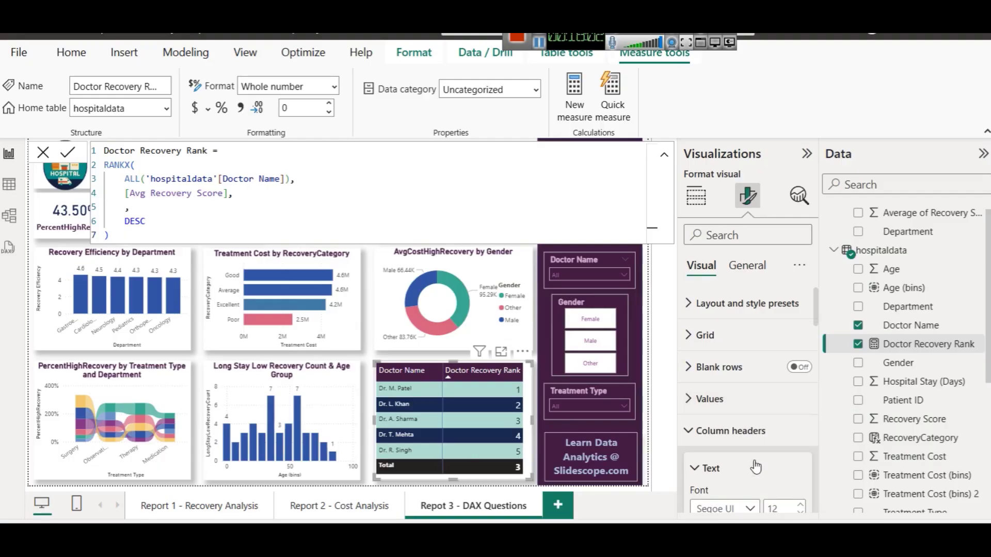
scroll(763, 436, "down", 5)
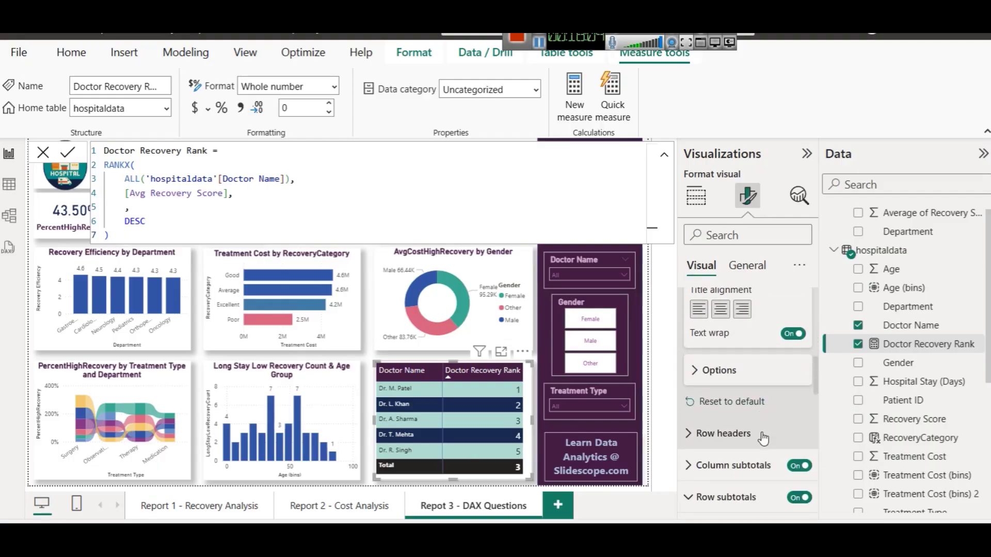
scroll(764, 438, "down", 2)
left_click(795, 421)
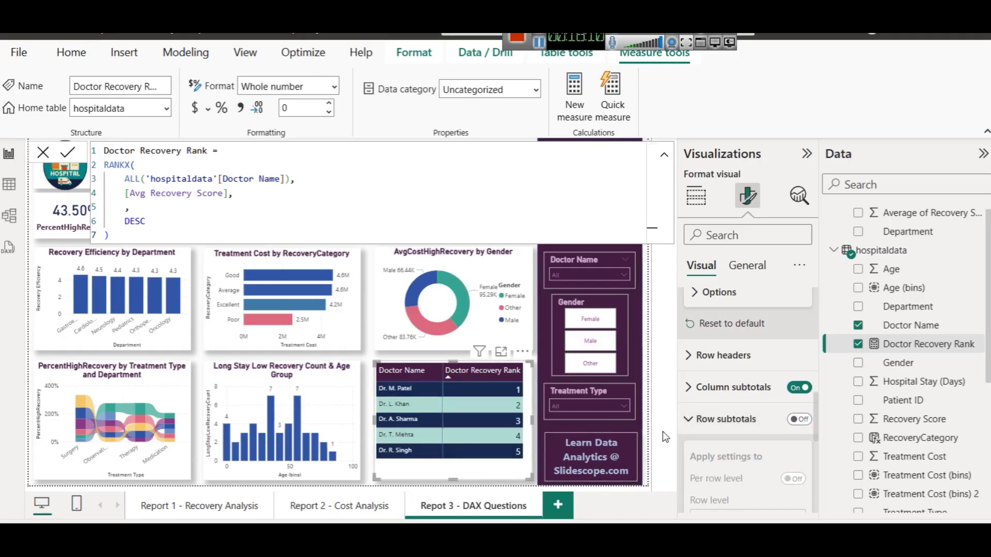
Step: Add the Avg Recovery Score measure to the matrix's values ahead of Doctor Recovery Rank
scroll(687, 416, "up", 5)
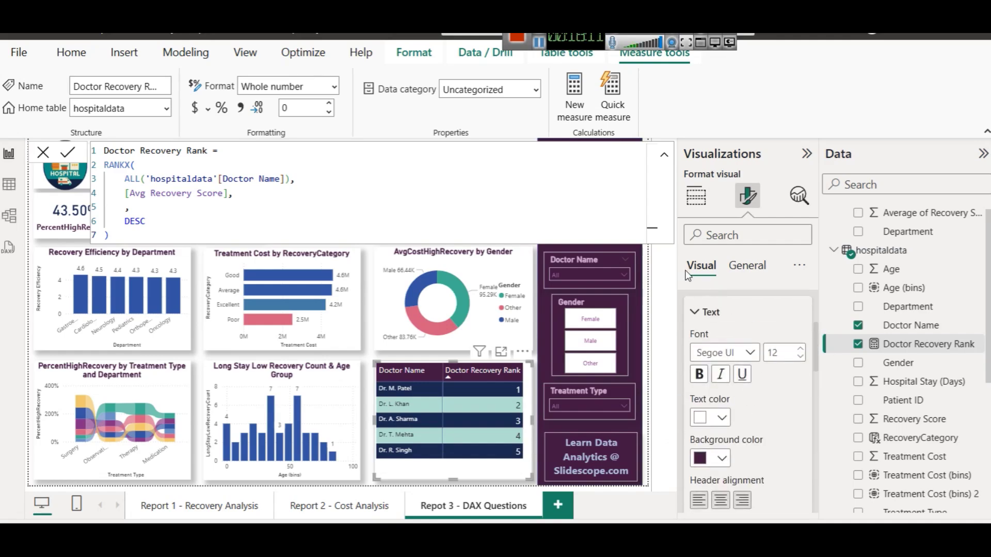
left_click(695, 197)
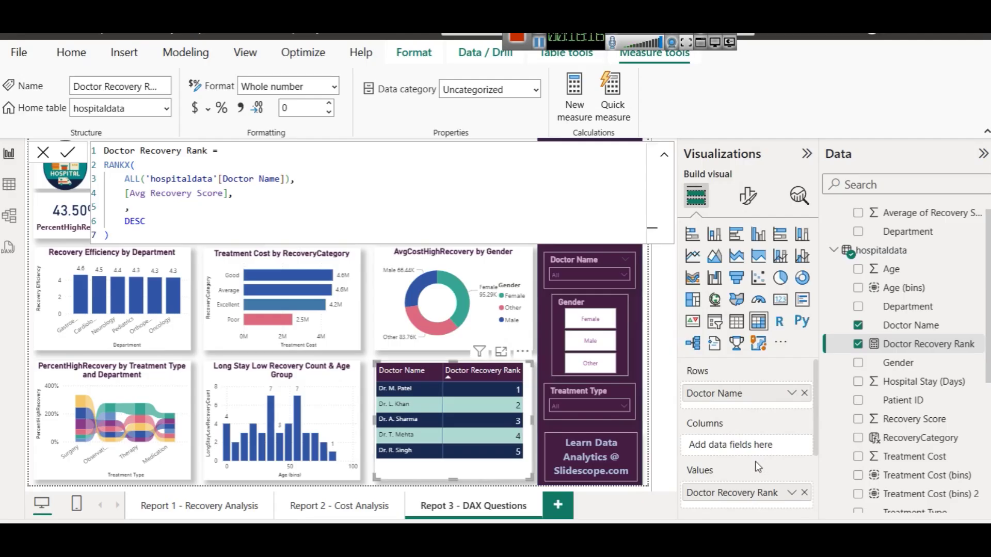
scroll(755, 462, "down", 3)
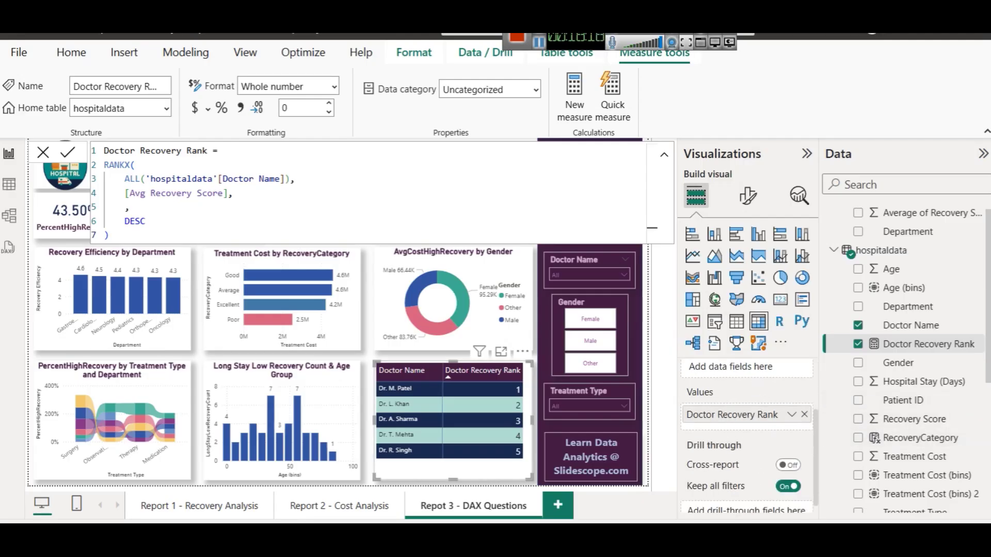
scroll(982, 411, "down", 3)
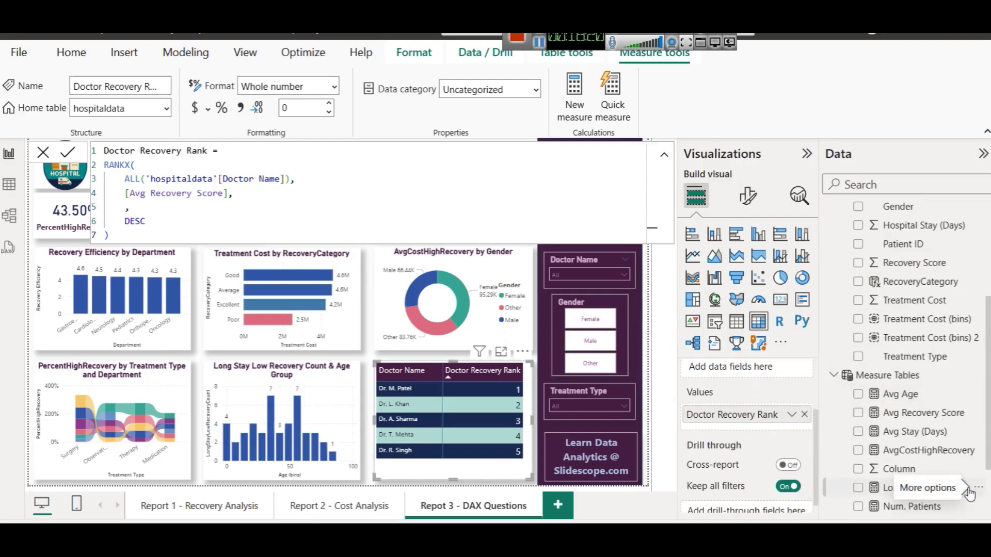
scroll(933, 413, "down", 2)
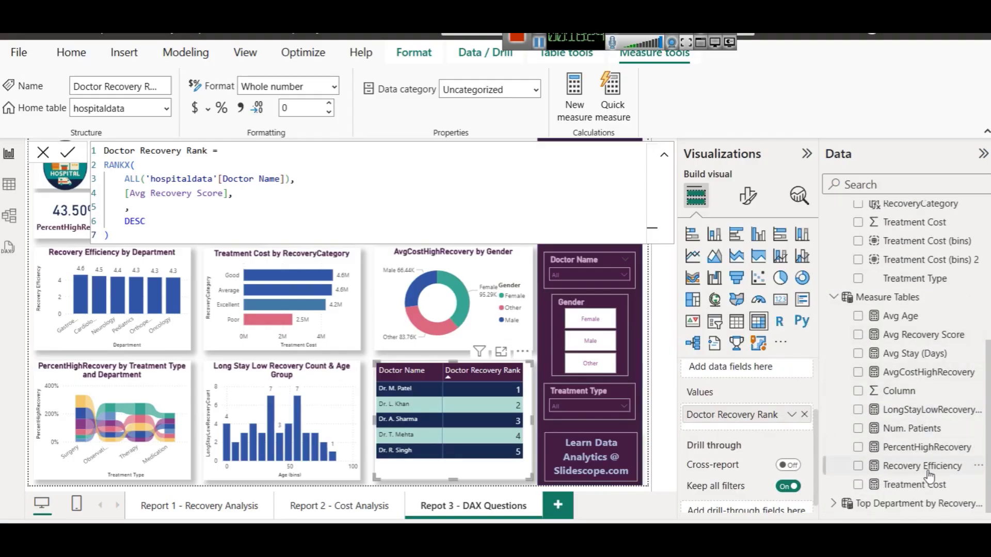
left_click_drag(919, 336, 762, 412)
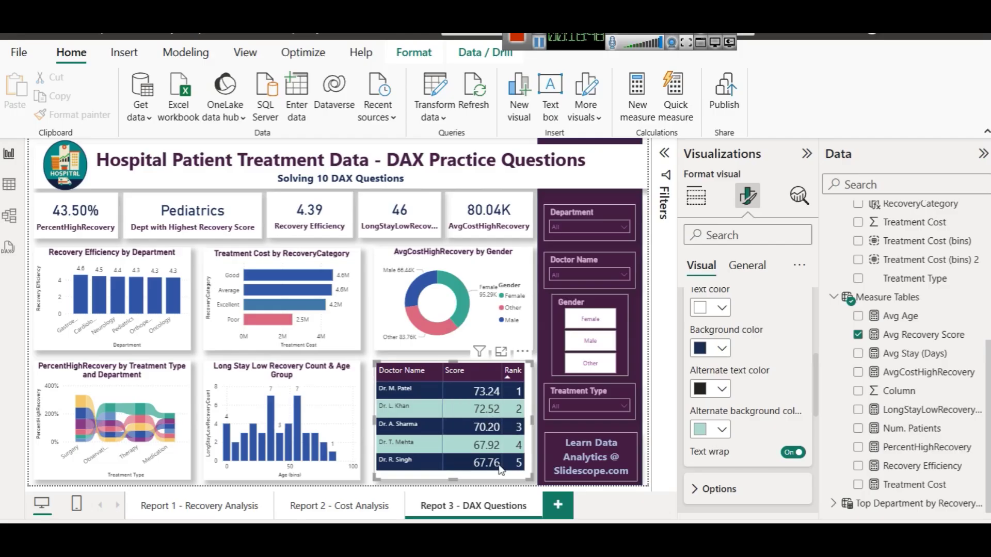
Step: Sort the doctor matrix by Rank in descending order and return it to ascending order
left_click(534, 449)
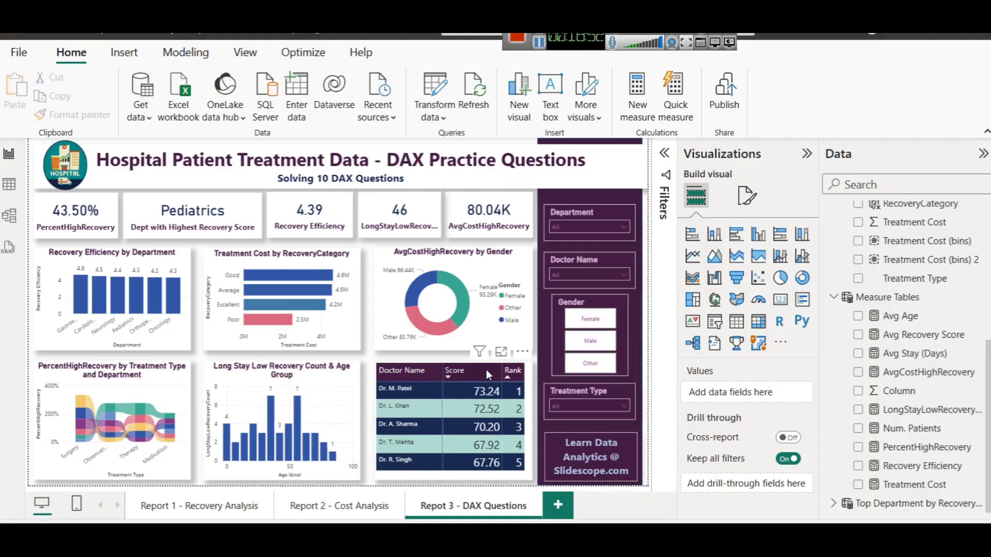
left_click(511, 372)
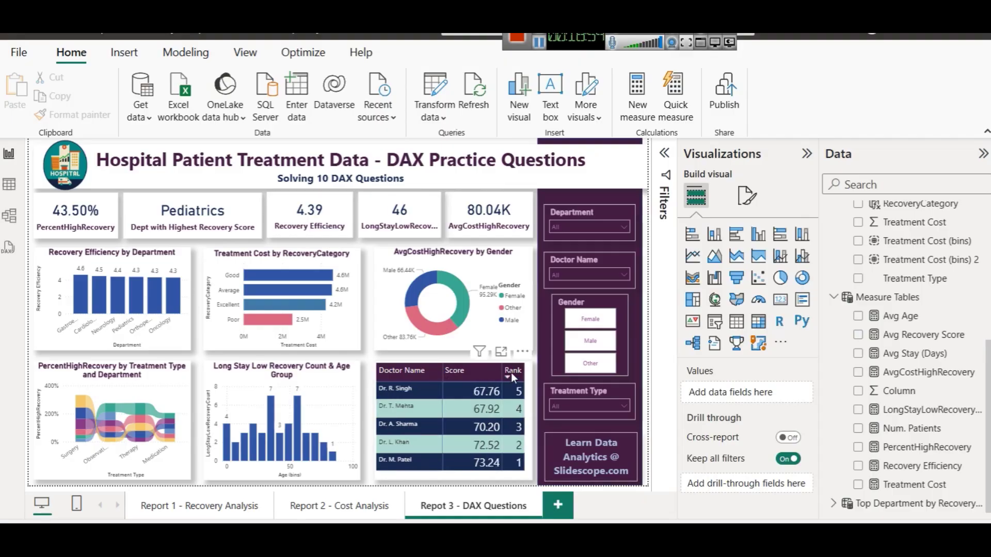
left_click(511, 372)
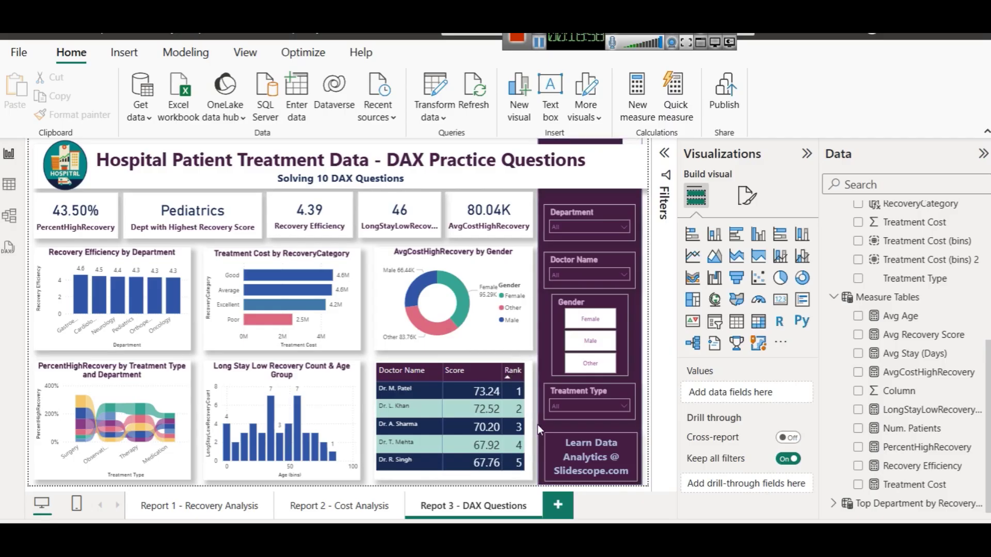
Step: Look through the model's fields and measures and inspect the RecoveryCategory column's DAX formula
scroll(959, 402, "up", 5)
scroll(959, 402, "up", 2)
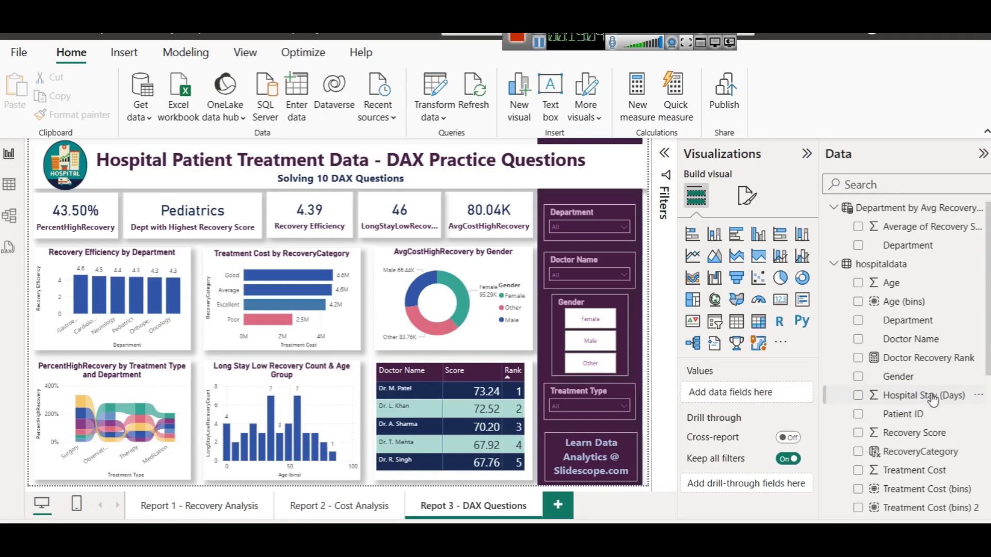
scroll(924, 395, "down", 4)
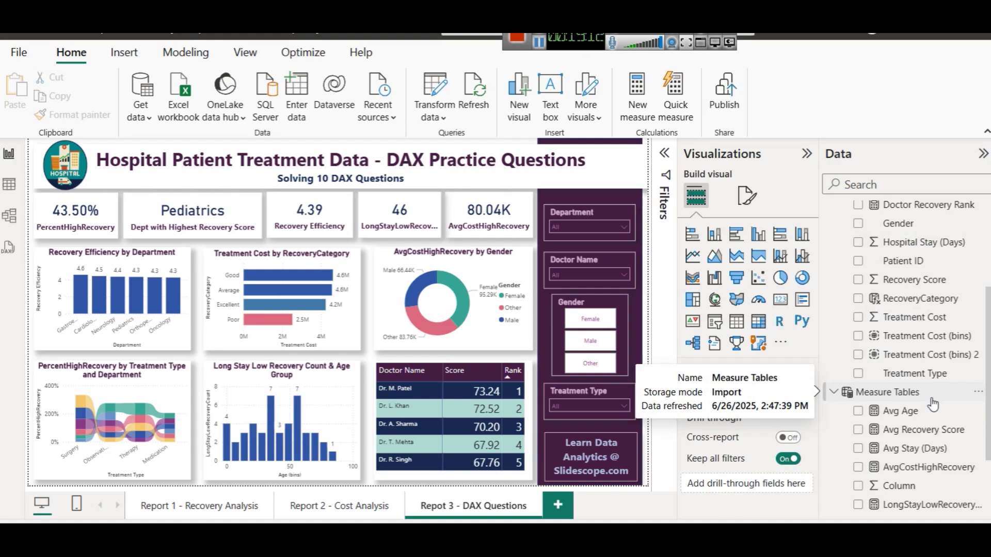
scroll(934, 400, "down", 3)
scroll(934, 406, "down", 1)
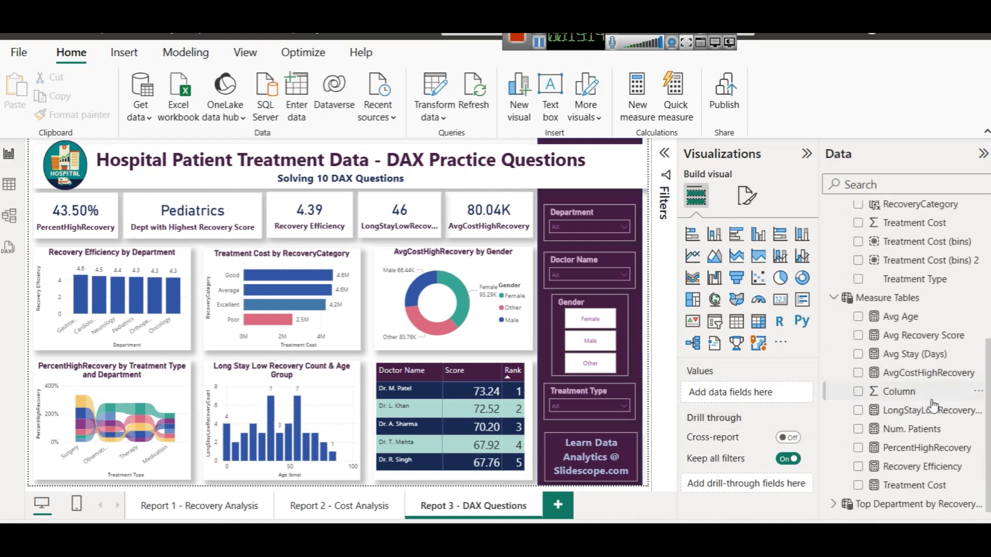
scroll(933, 405, "up", 5)
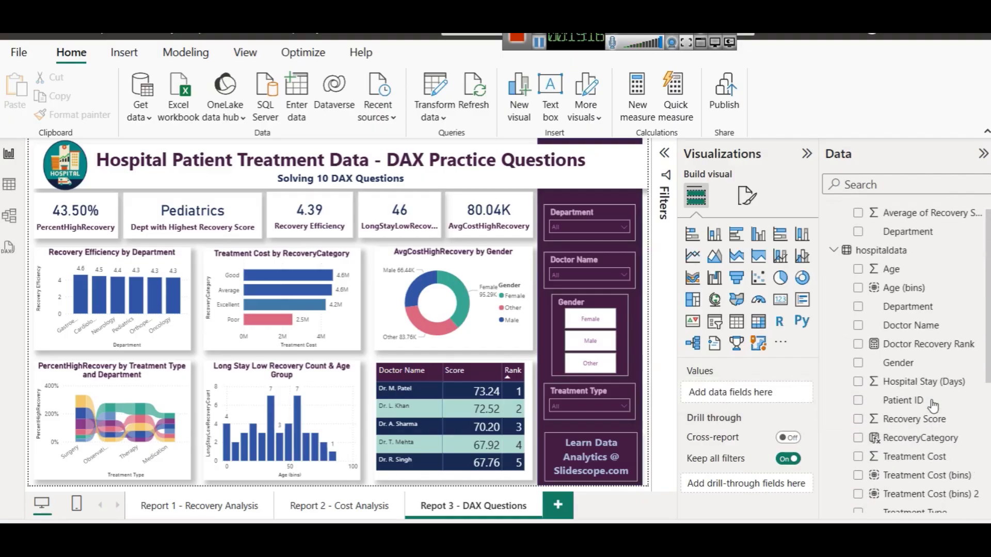
left_click(921, 439)
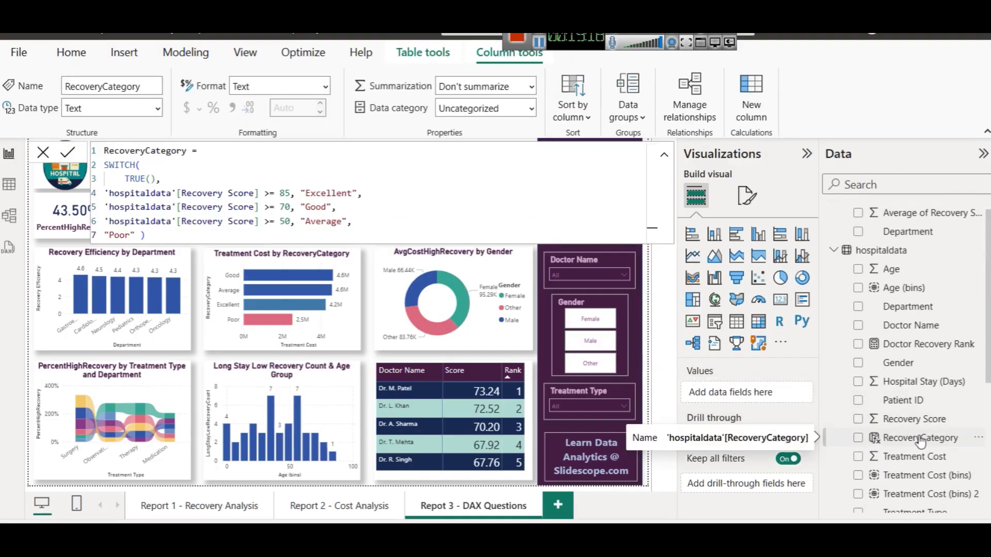
Step: Review the Doctor Recovery Rank measure's RANKX formula, examining its ALL function and DESC argument, and leave the formula unedited
left_click(917, 344)
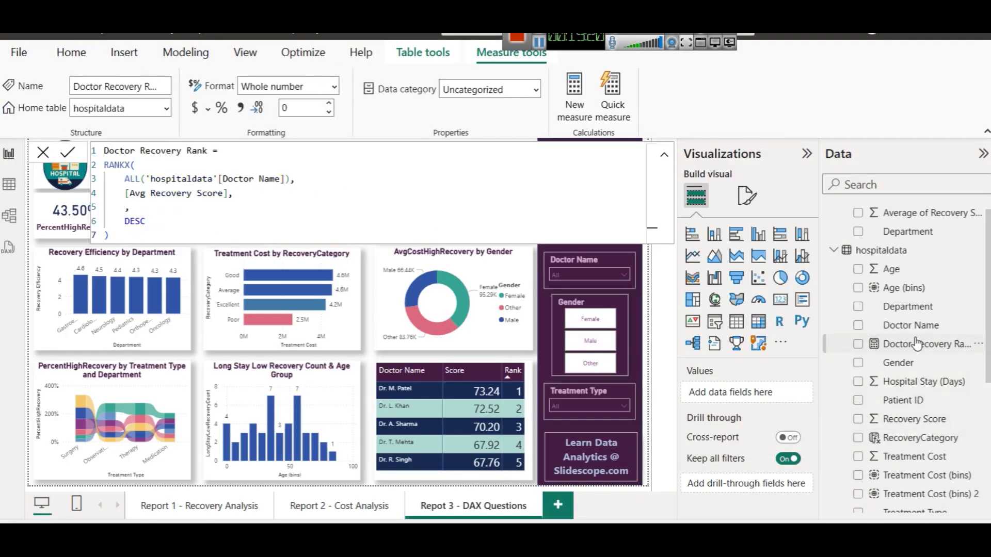
left_click(146, 180)
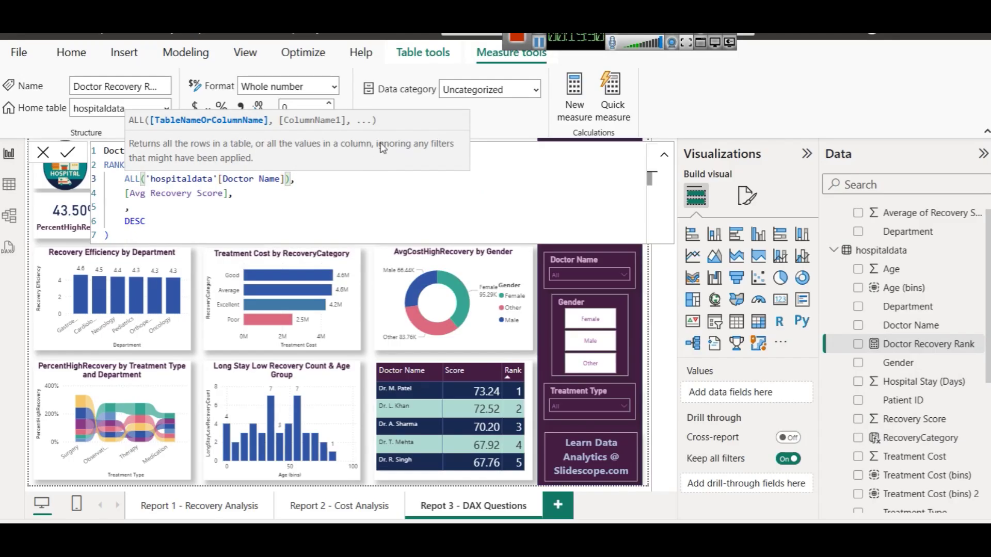
double_click(232, 217)
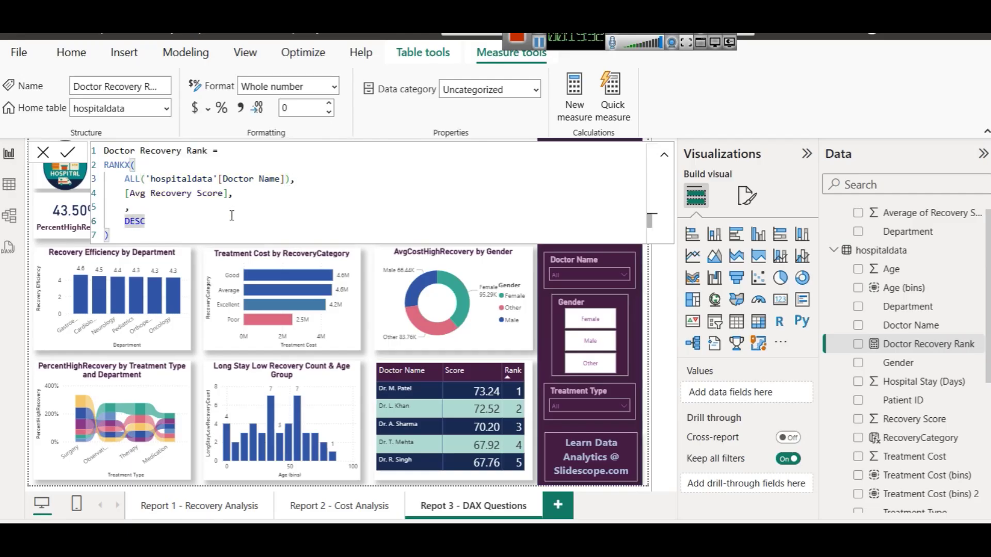
left_click(537, 387)
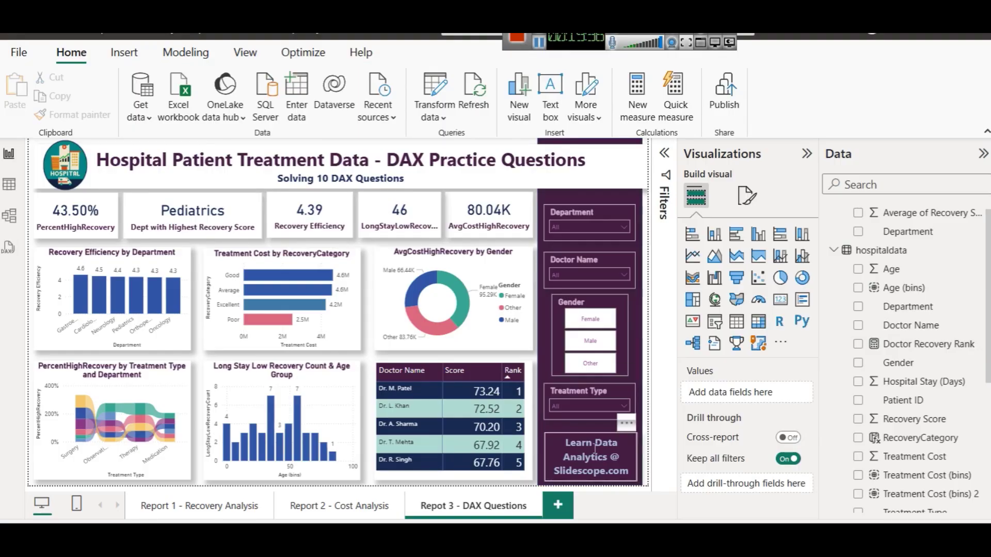
Step: Filter the report by the treatment types Therapy, Surgery and Observation in turn, and leave the Treatment Type slicer cleared
left_click(583, 407)
left_click(578, 350)
left_click(579, 349)
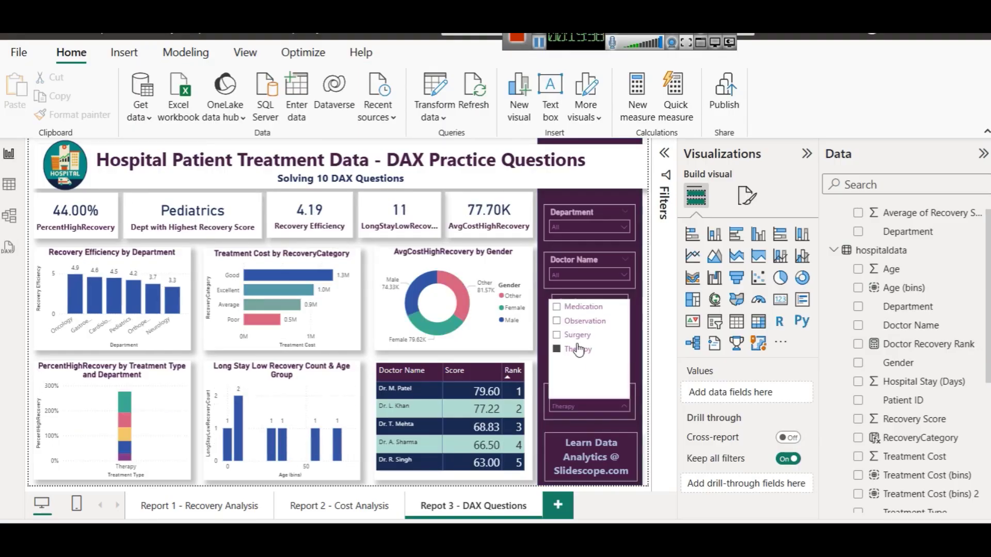
left_click(577, 336)
left_click(577, 335)
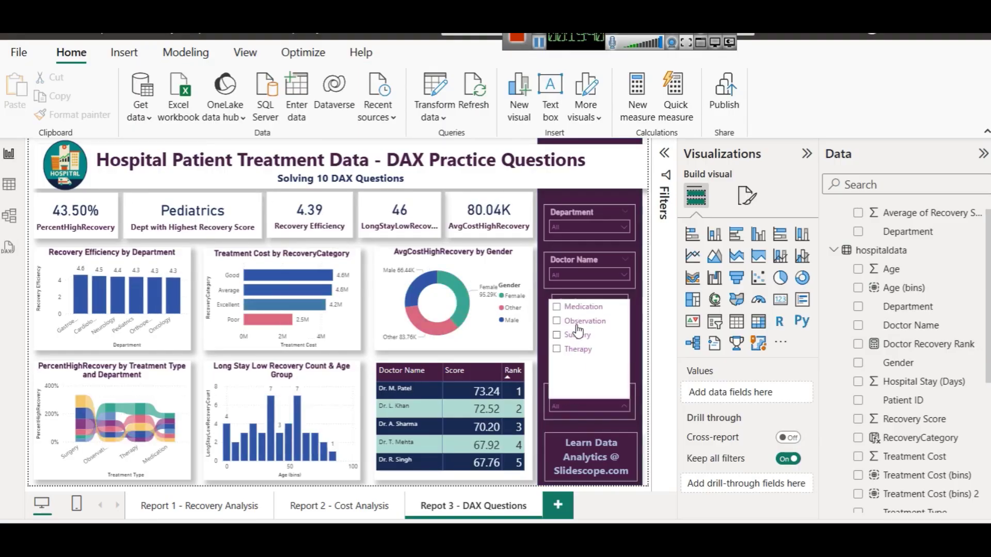
left_click(578, 321)
left_click(578, 321)
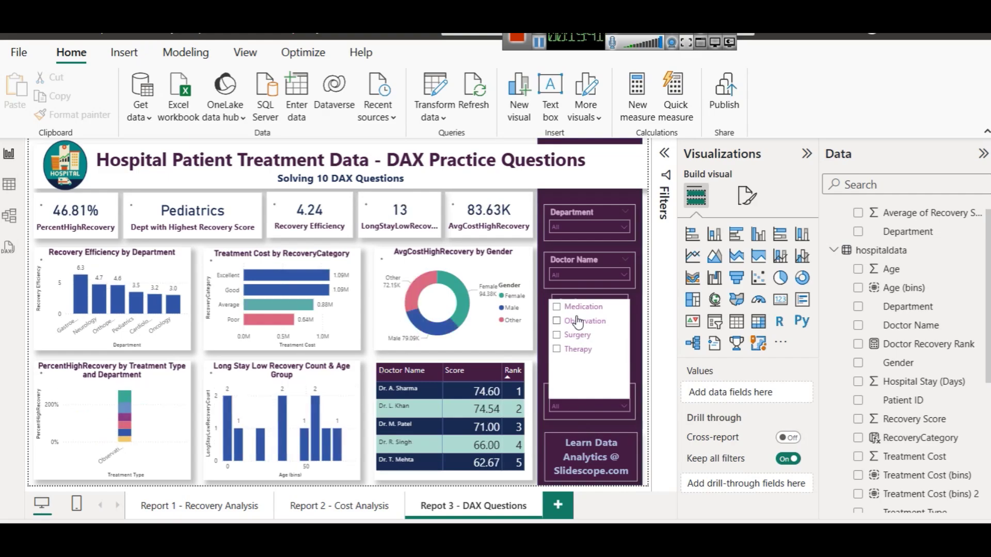
left_click(650, 290)
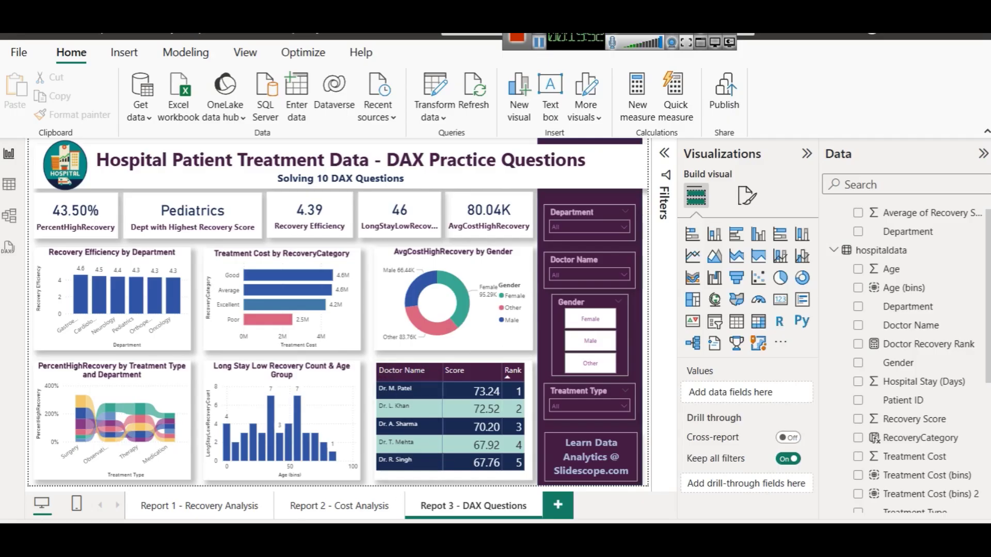
Step: Switch to the browser's DAX questions page, review the questions around number 7 on ranking doctors, and return to the Power BI report
left_click(359, 490)
scroll(504, 396, "up", 2)
scroll(504, 397, "down", 4)
scroll(504, 397, "down", 1)
scroll(504, 397, "up", 2)
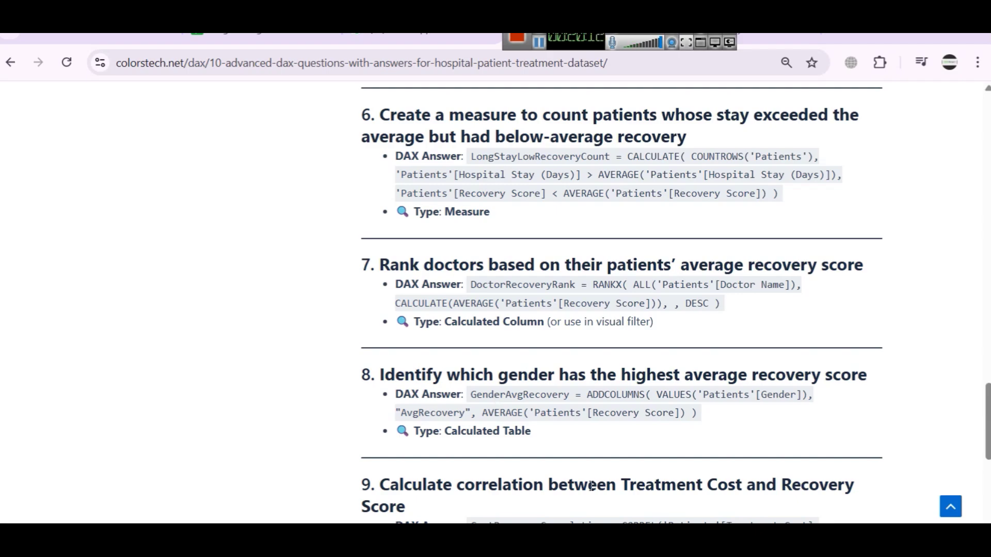
key("alt+Tab")
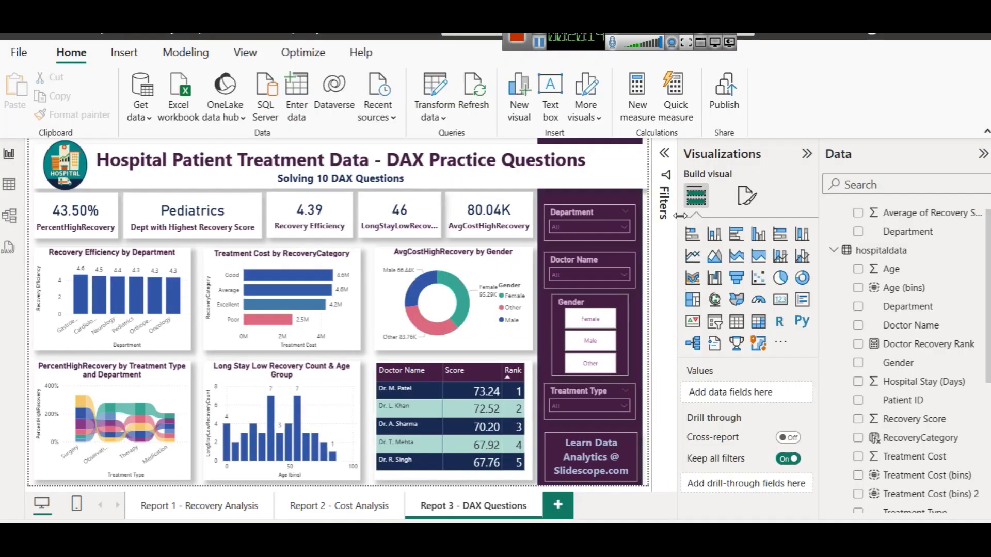